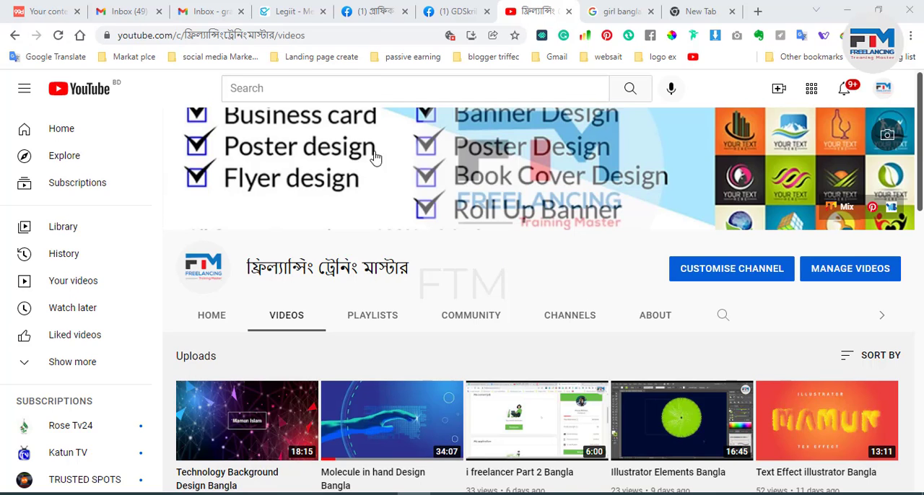
Step: Switch to the Facebook group গ্রাফিক ডিজাইনার দের সমস্যা সমাধান, dismiss the story notification, and look through its recent activity
click(364, 8)
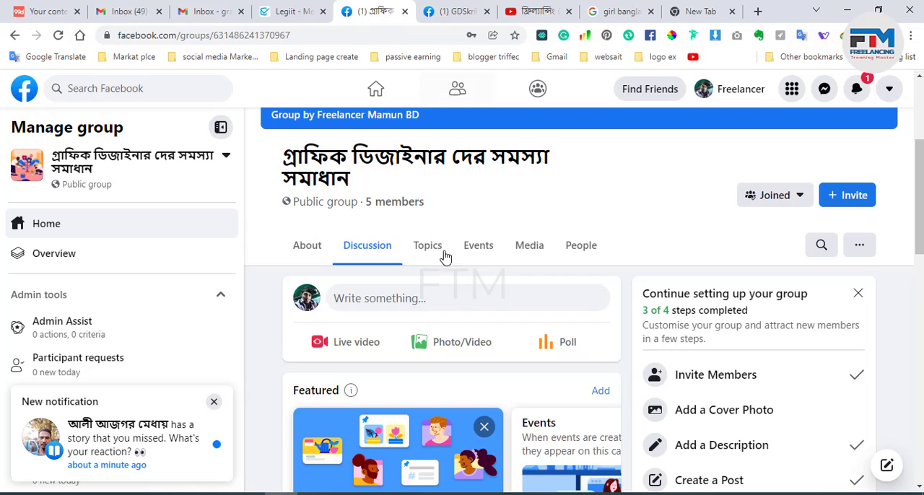
click(214, 401)
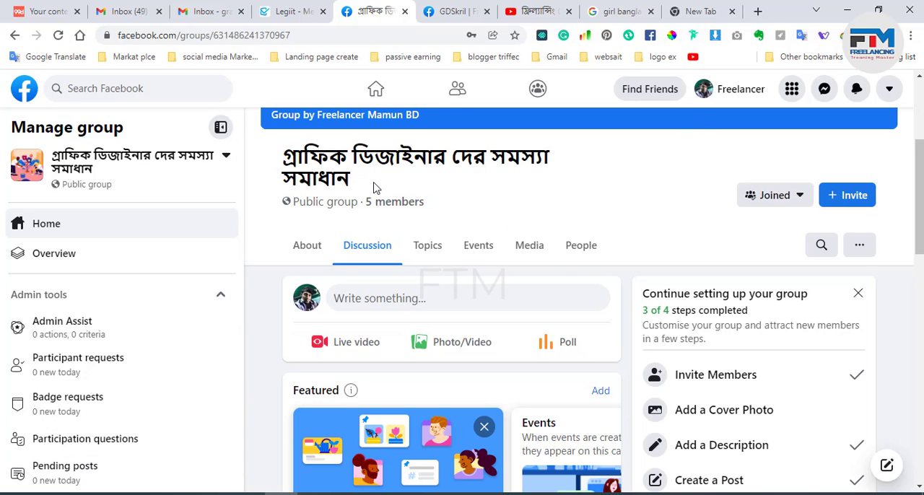
scroll(532, 305, down, 6)
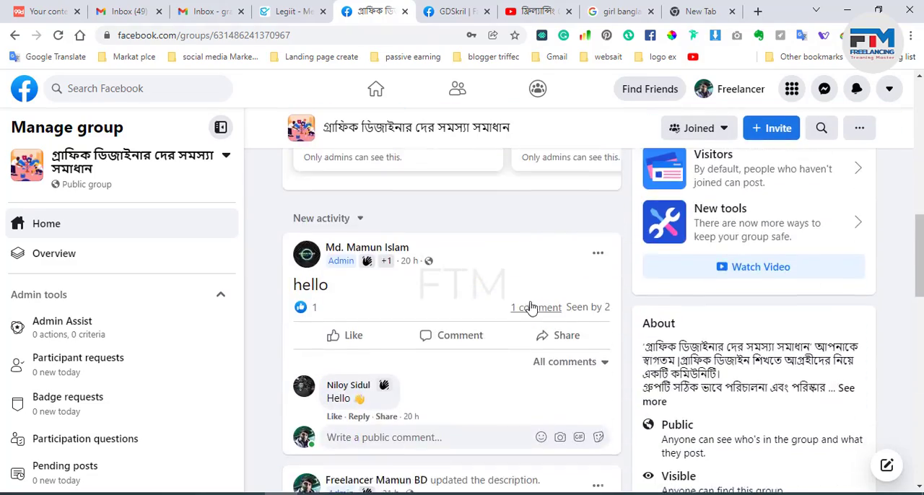
scroll(532, 306, down, 4)
scroll(532, 306, up, 4)
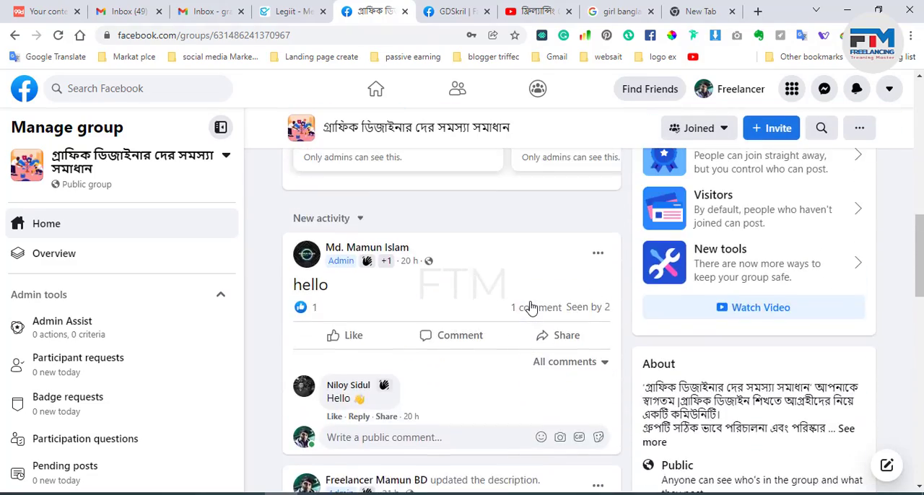
scroll(532, 307, up, 8)
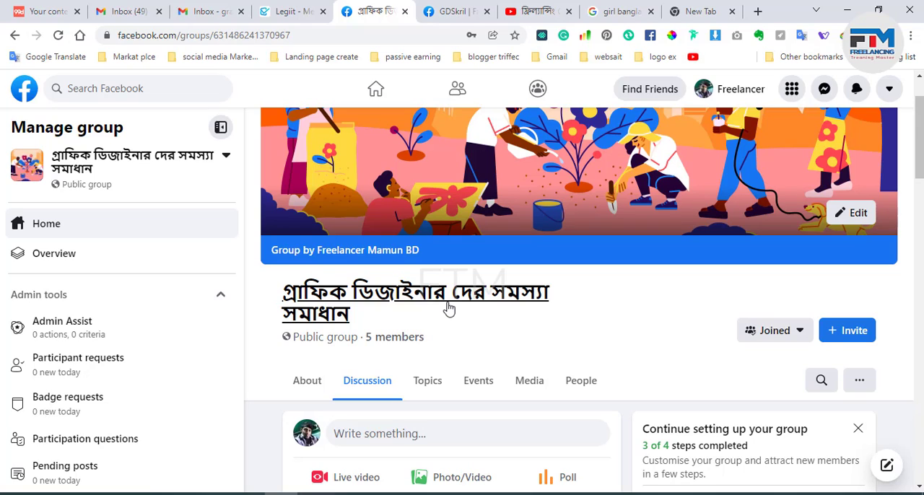
Step: Highlight the group's full title under the cover image, clear the highlight, and browse the discussion posts
triple_click(365, 315)
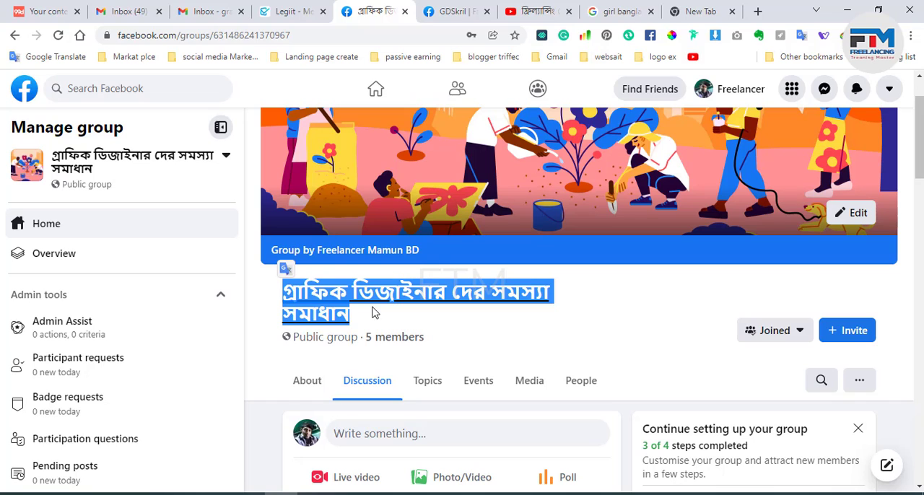
click(476, 328)
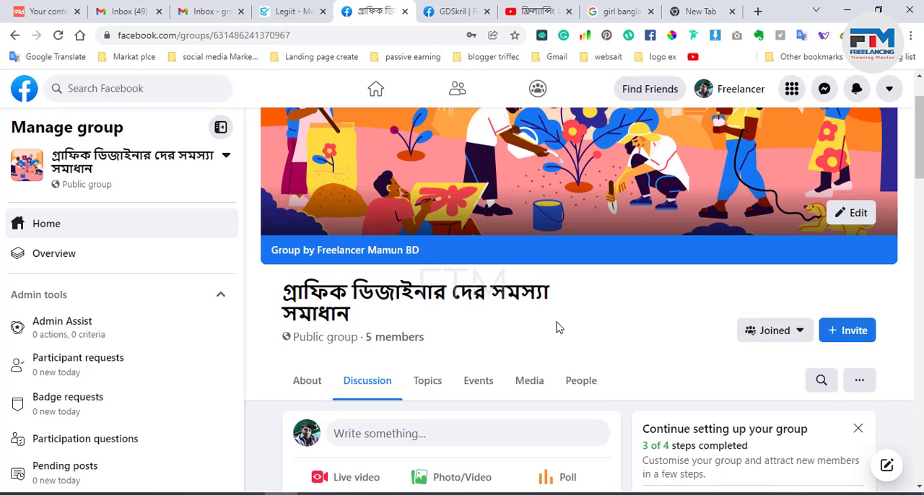
scroll(568, 329, down, 10)
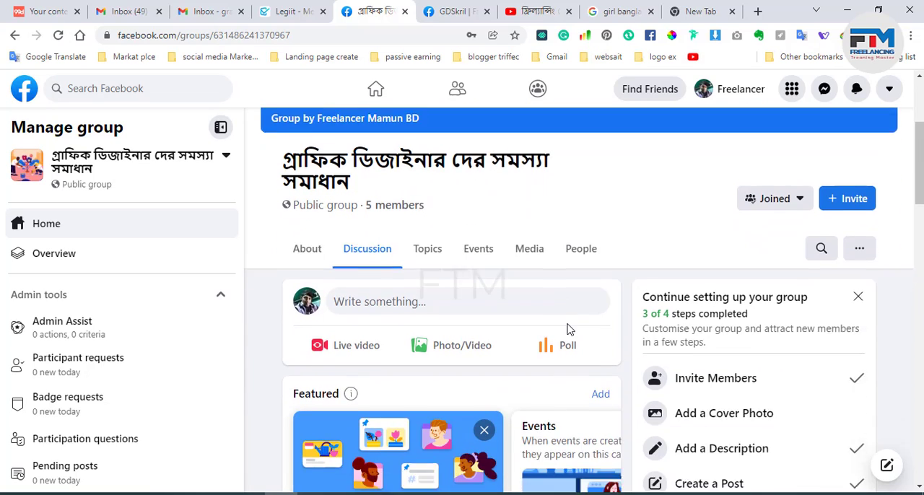
scroll(568, 329, down, 6)
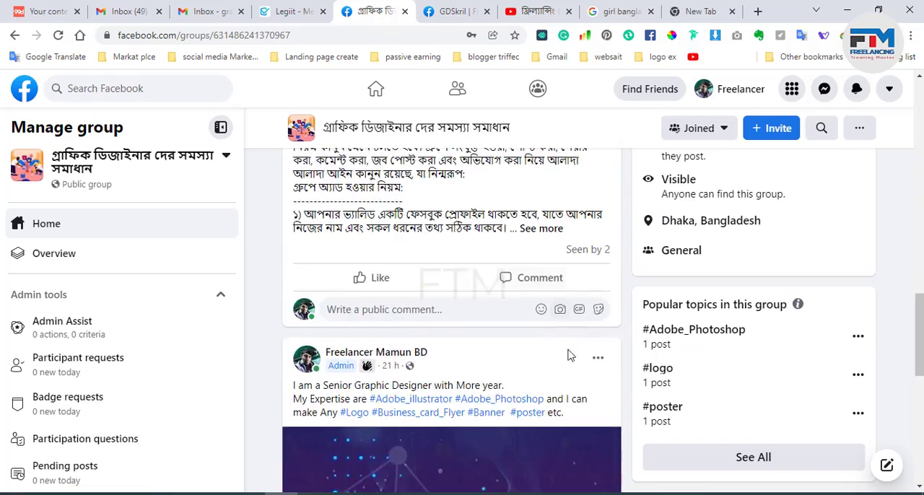
scroll(568, 366, up, 13)
scroll(568, 366, up, 6)
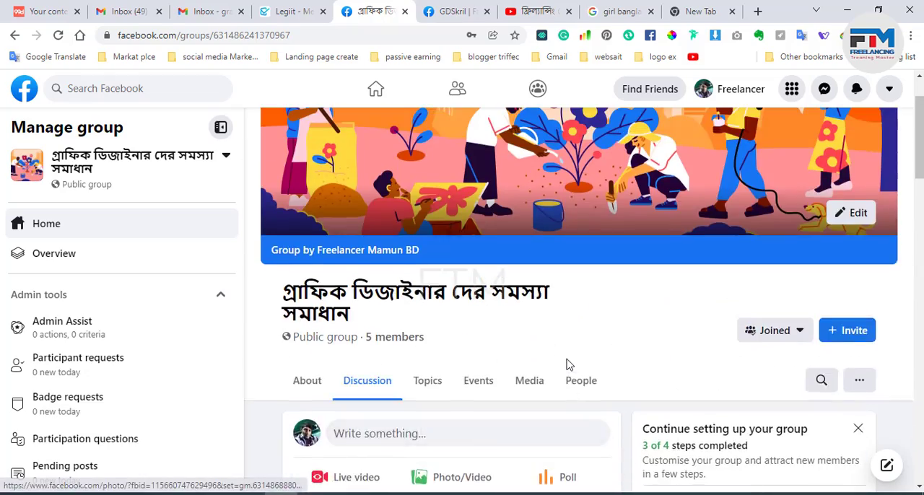
Step: Examine the public group's header, member information, featured section and setup checklist
drag(353, 381, 283, 341)
click(426, 394)
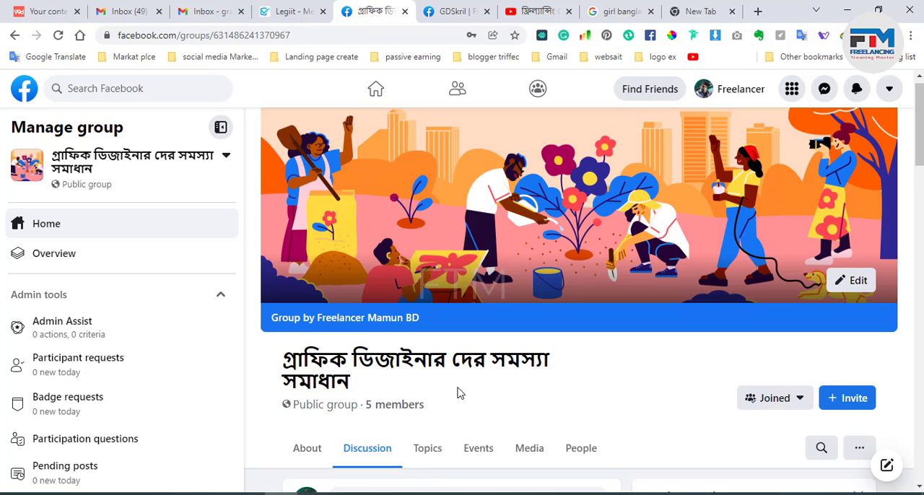
scroll(457, 392, down, 2)
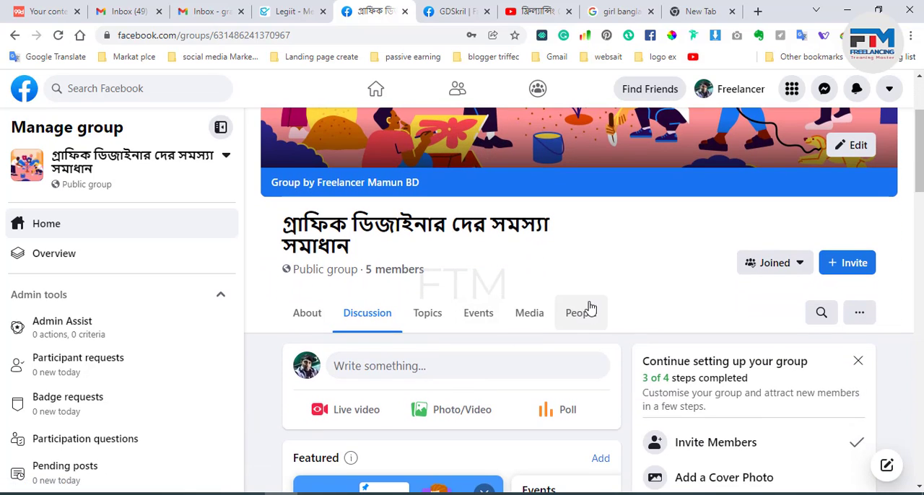
scroll(626, 282, down, 3)
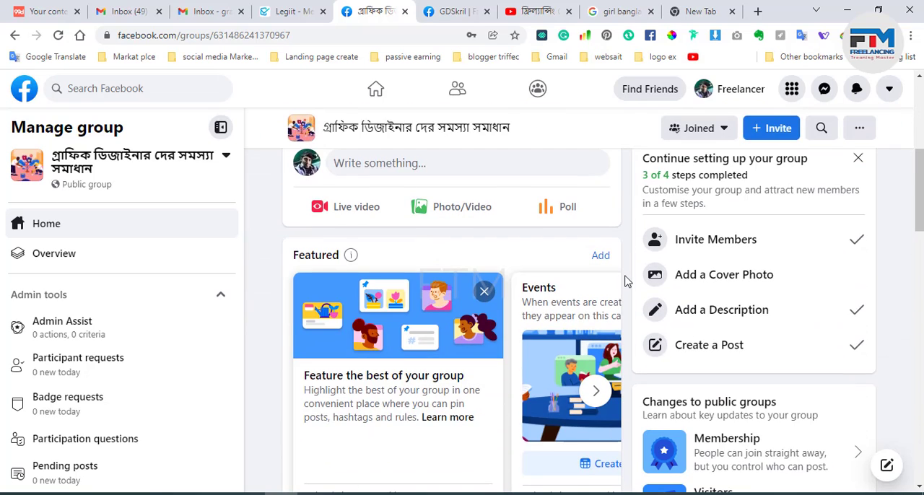
scroll(626, 281, up, 3)
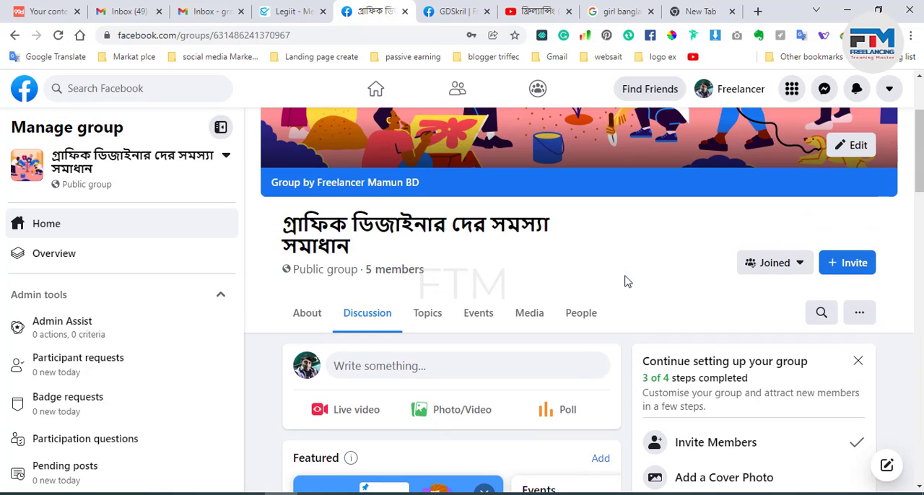
scroll(625, 279, up, 1)
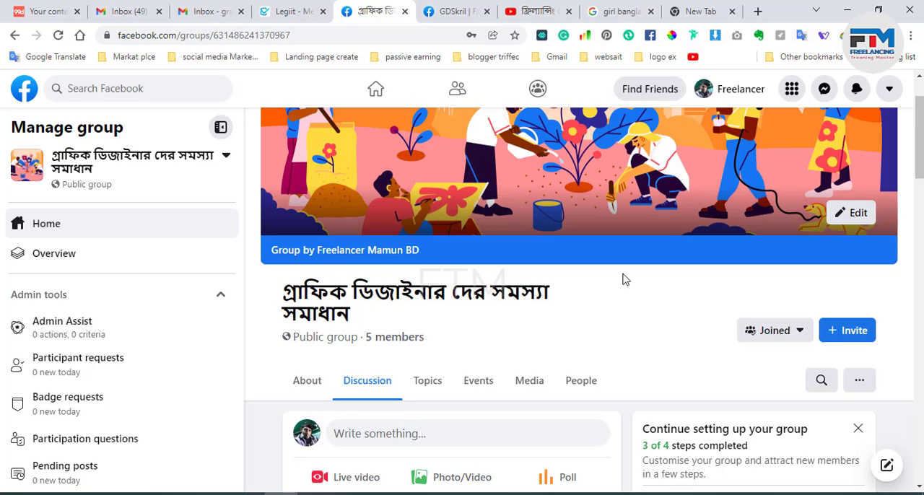
scroll(625, 279, up, 1)
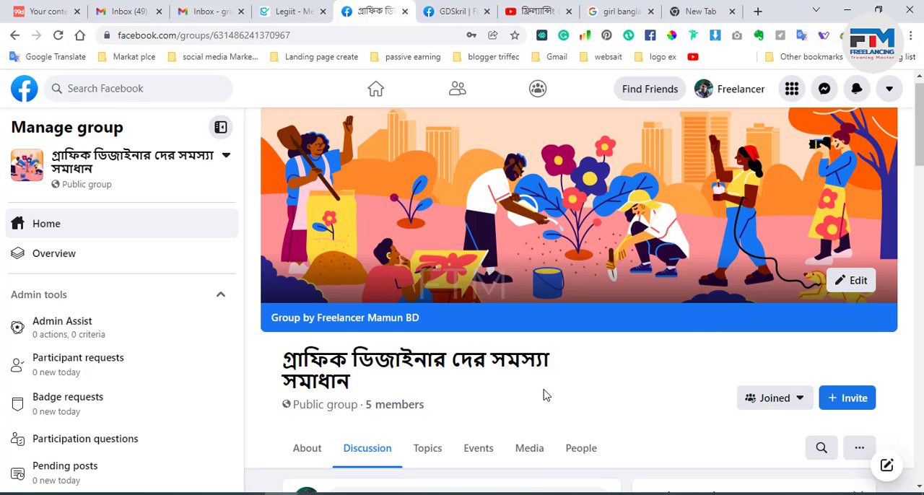
Step: Switch to the GDSkril group, dismiss the story notification, and look over its cover, header and featured section
click(440, 13)
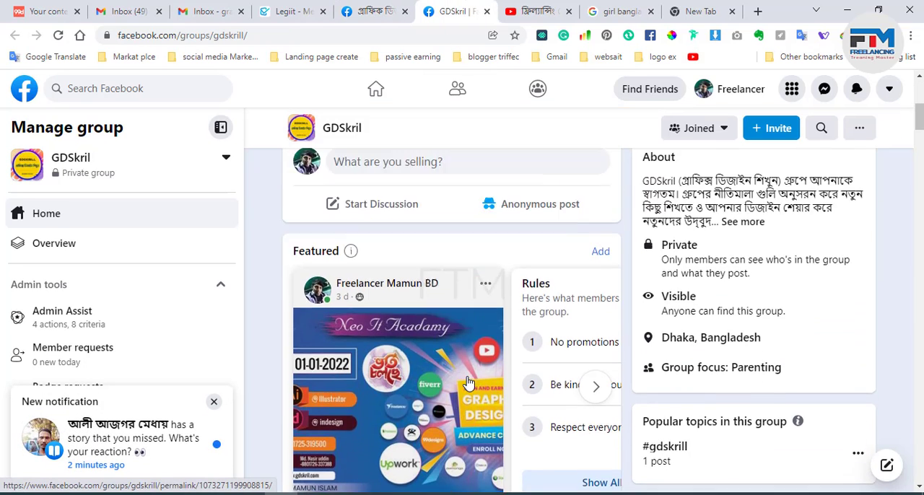
scroll(468, 383, up, 5)
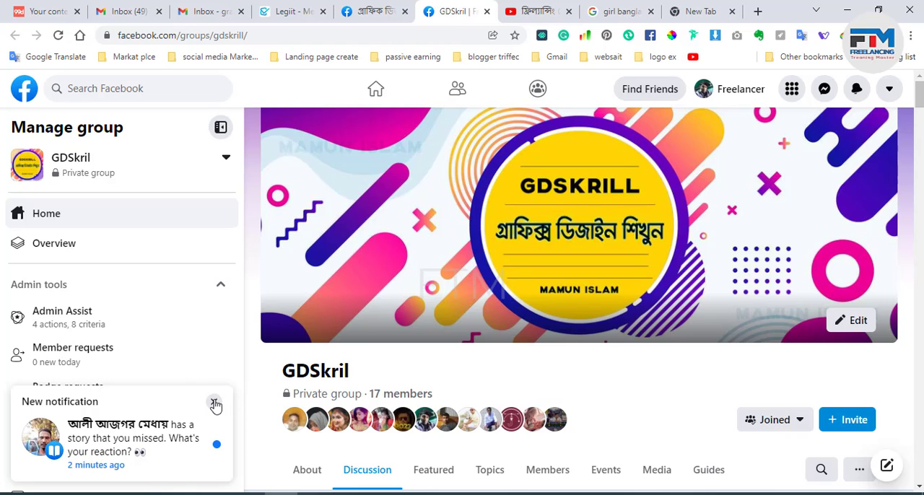
click(215, 403)
scroll(406, 371, down, 2)
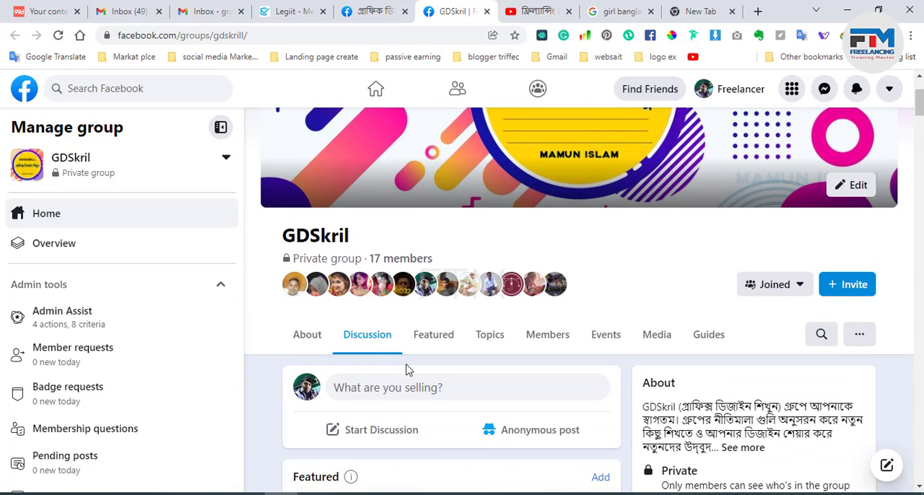
scroll(405, 368, down, 4)
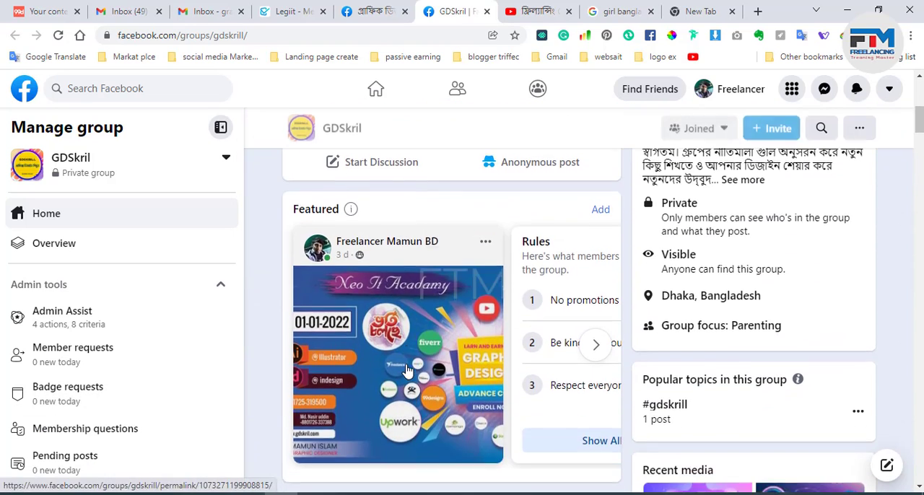
scroll(406, 371, up, 5)
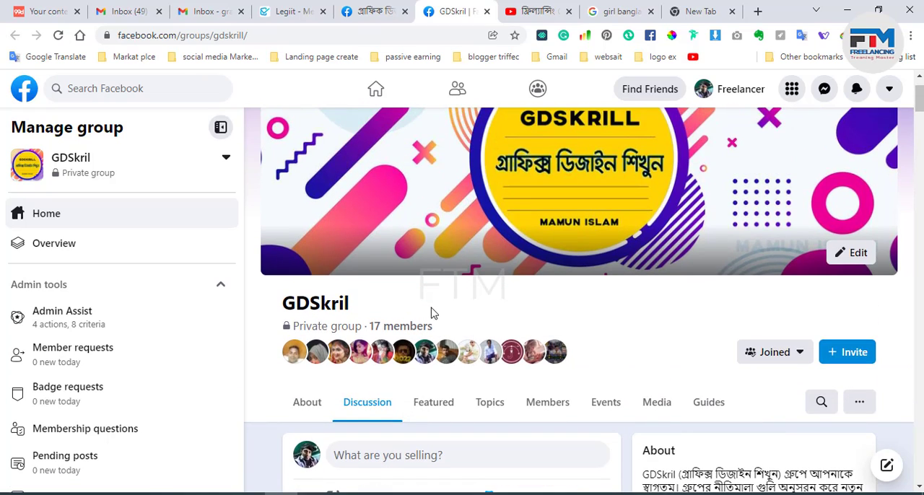
Step: Examine the New Background Design post and its comments in the GDSkril group feed
scroll(433, 314, down, 4)
scroll(435, 317, down, 10)
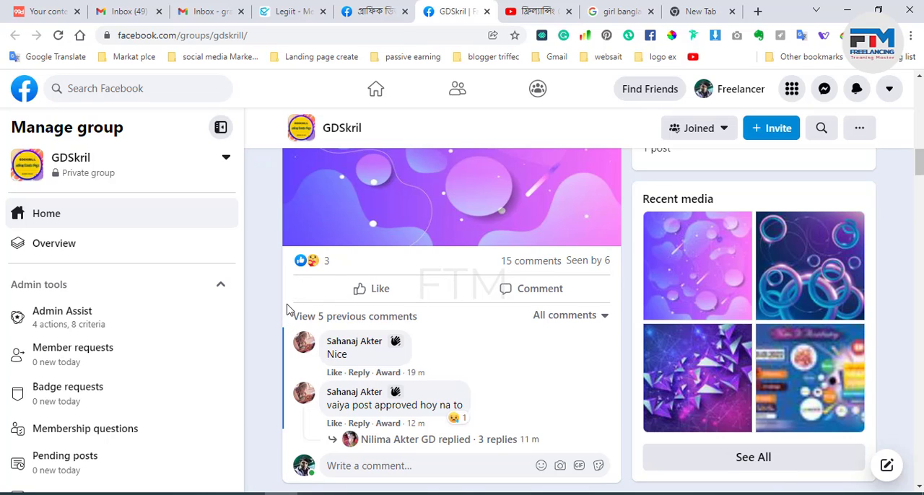
scroll(287, 310, up, 3)
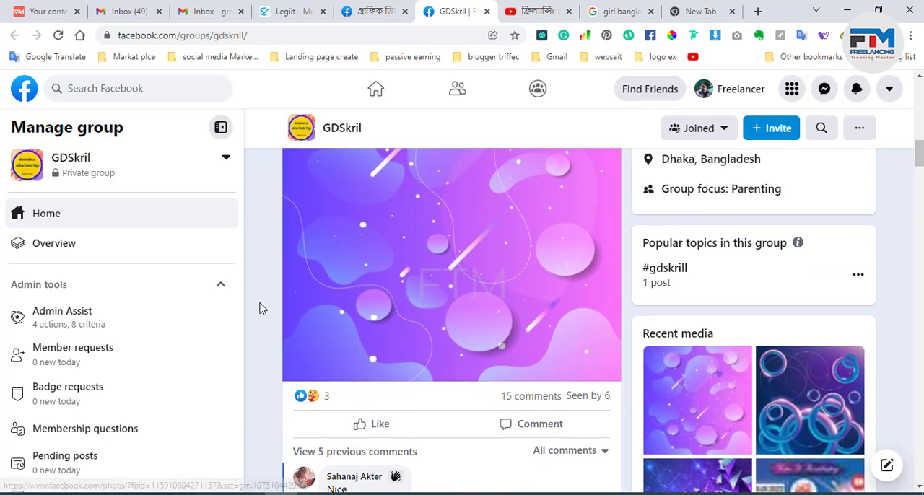
scroll(262, 309, up, 1)
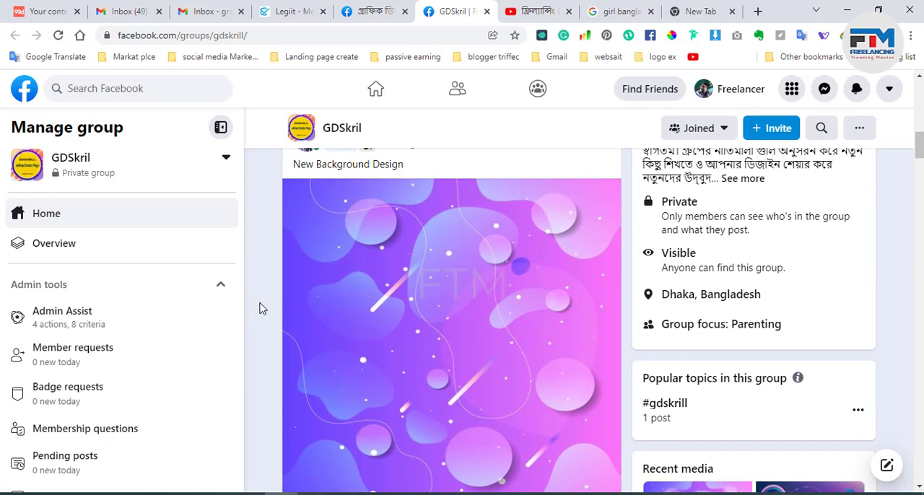
scroll(262, 308, down, 3)
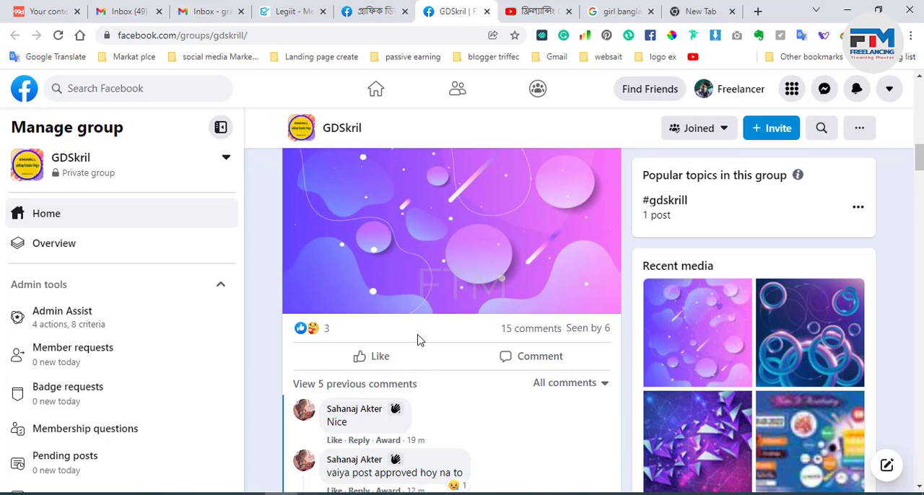
Step: Read the member comments under the purple triangle background post in the GDSkril feed
scroll(419, 340, down, 7)
scroll(425, 347, down, 2)
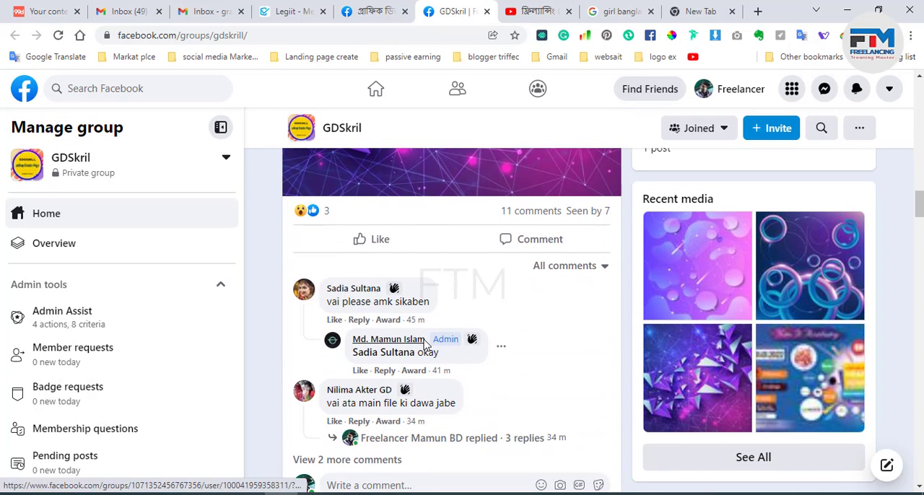
mouse_move(422, 339)
scroll(433, 343, up, 2)
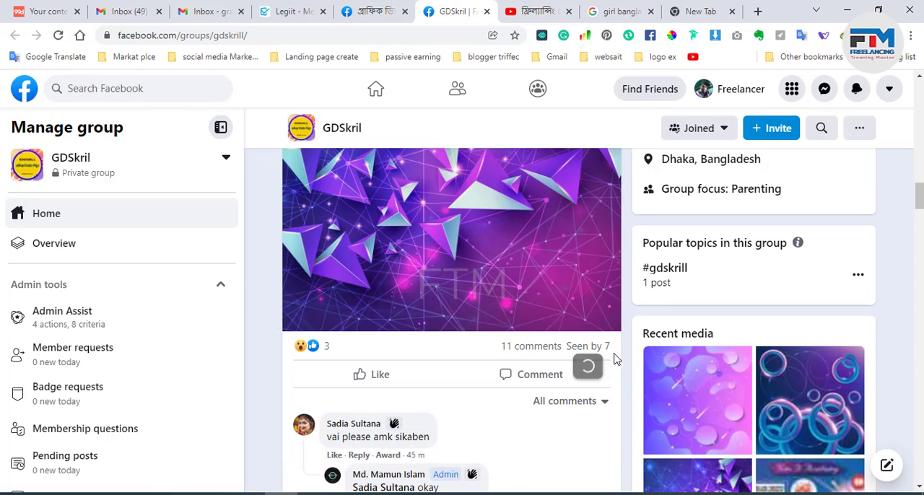
scroll(625, 378, down, 4)
scroll(625, 377, up, 14)
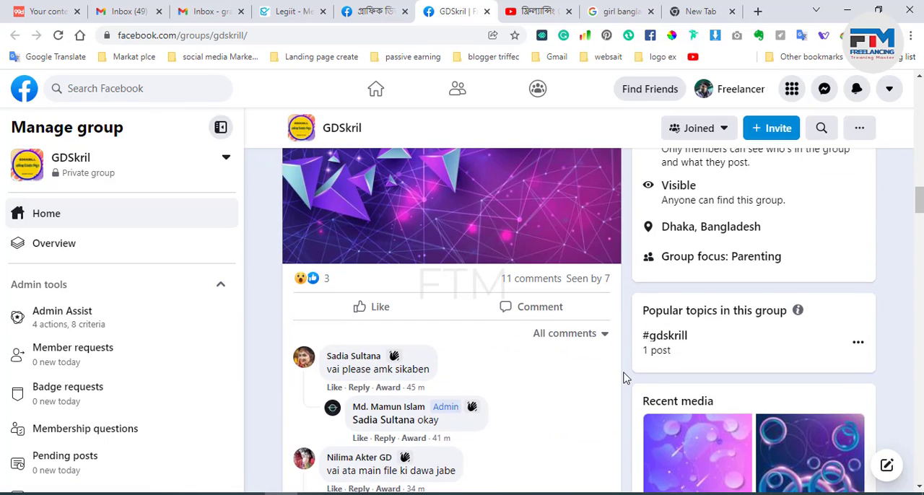
scroll(625, 377, up, 8)
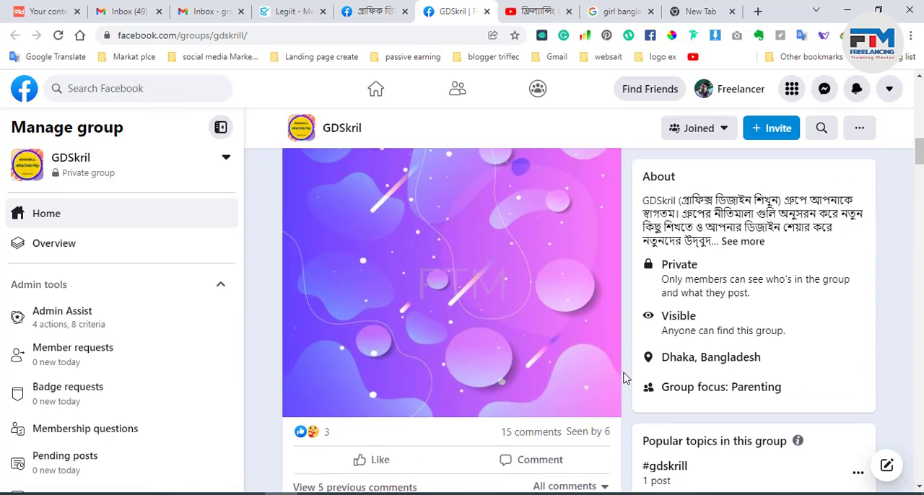
Step: Return to the New Background Design post and review its artwork, reactions and comment replies
scroll(625, 378, down, 6)
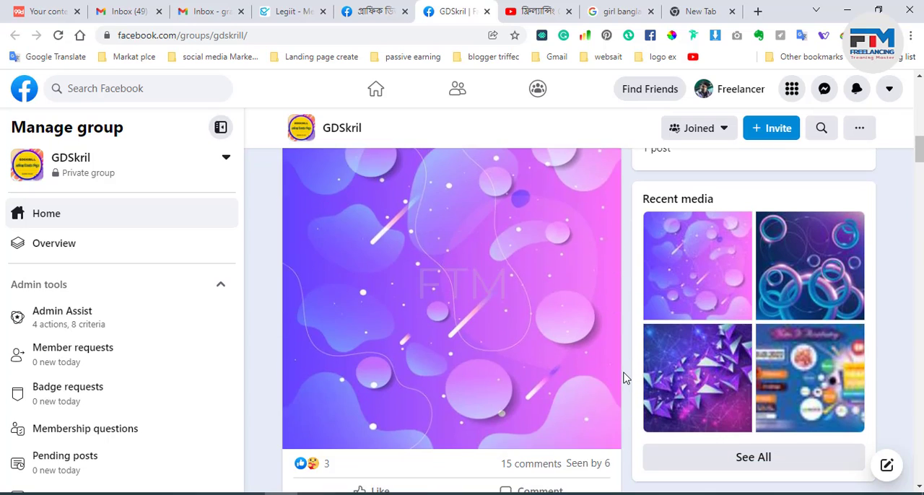
scroll(625, 377, down, 3)
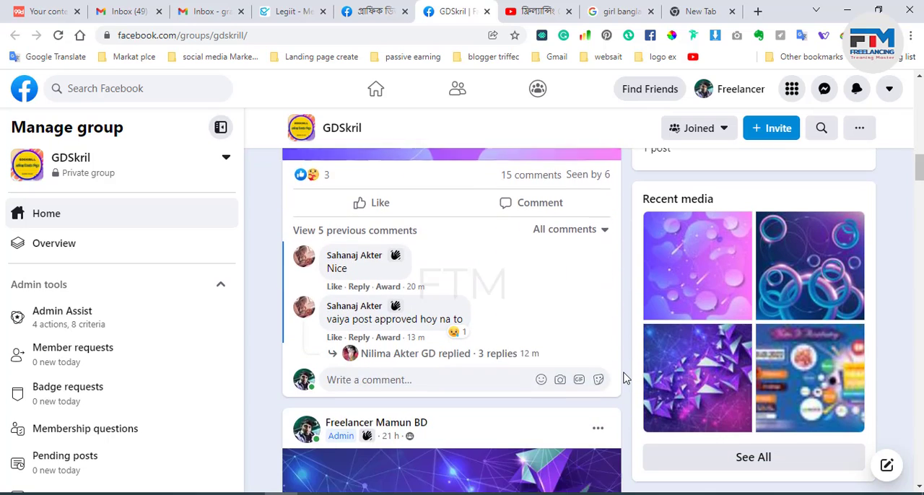
scroll(625, 377, up, 1)
scroll(626, 377, up, 1)
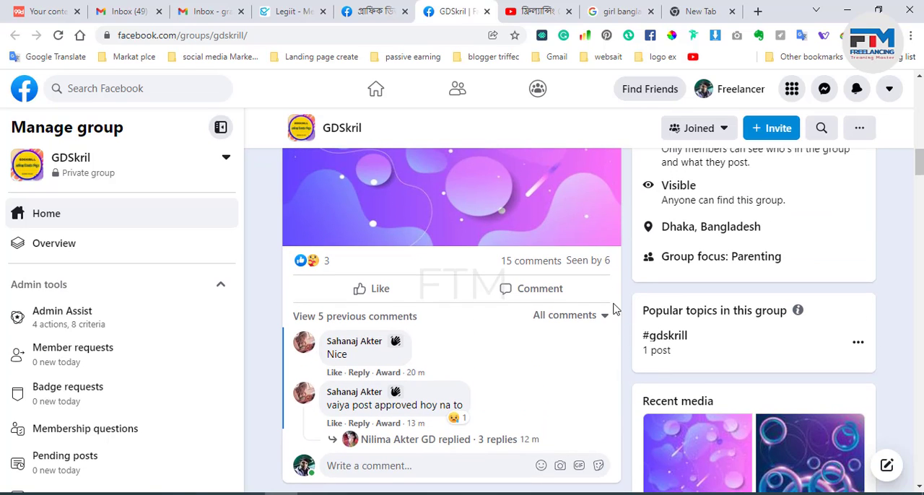
scroll(628, 310, up, 5)
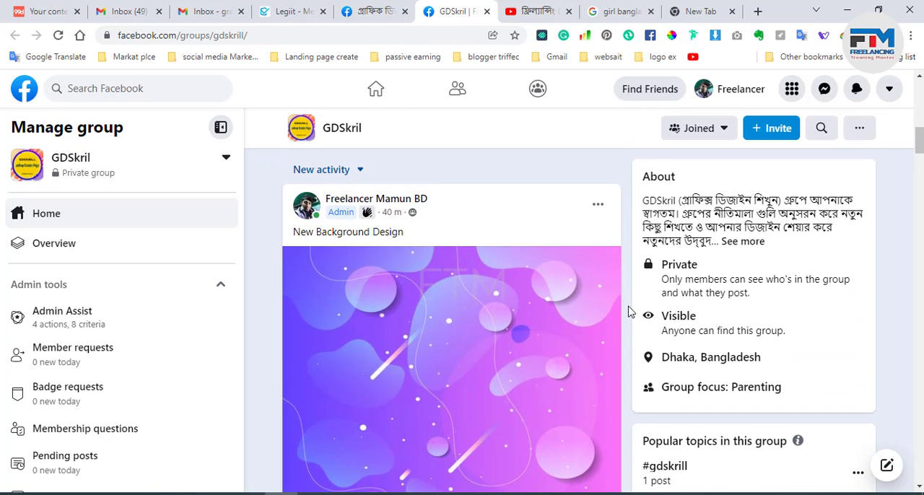
scroll(628, 310, up, 1)
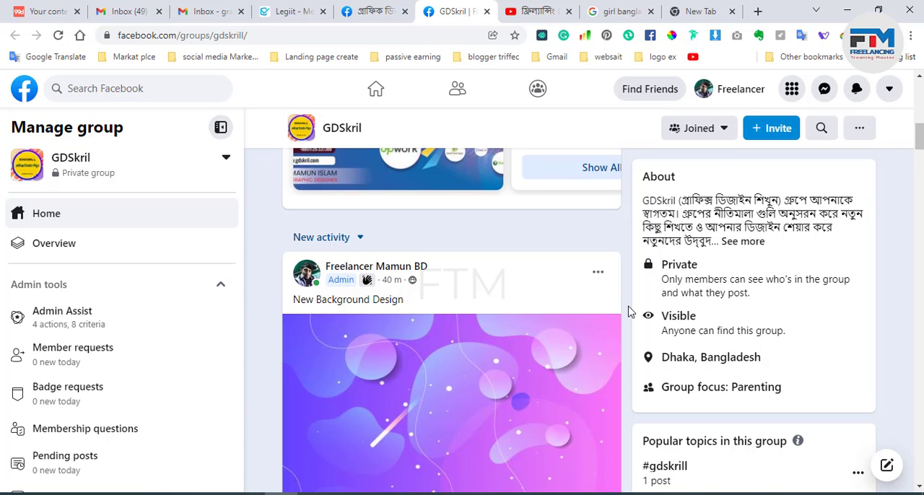
scroll(628, 310, down, 3)
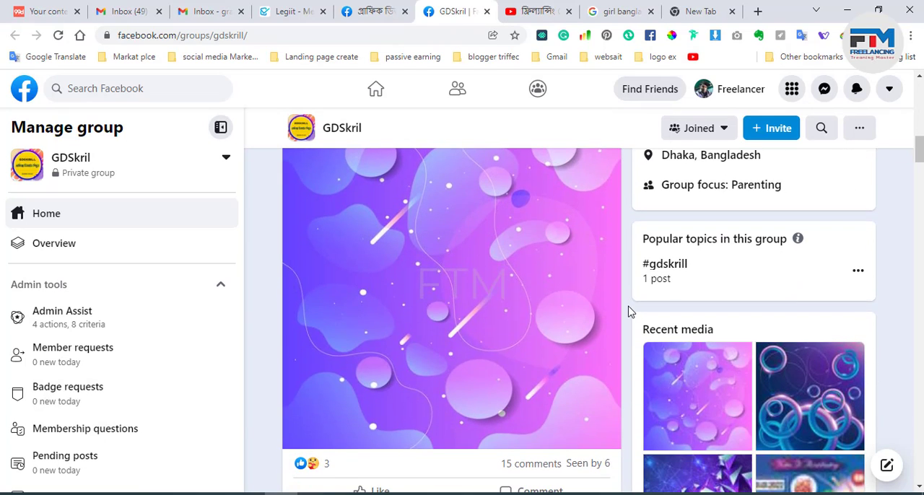
Step: Return to the GDSkril group header, highlight the group name to point it out, and clear the highlight
scroll(628, 310, up, 1)
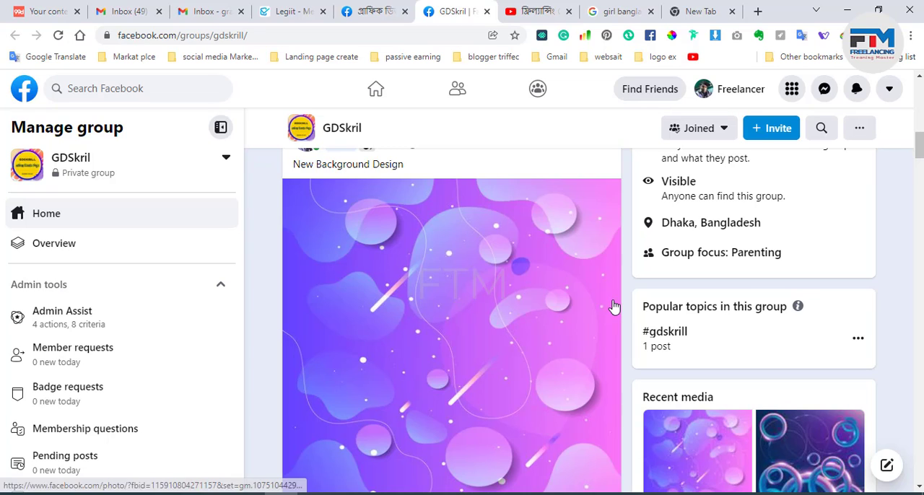
scroll(612, 305, up, 7)
scroll(612, 305, up, 3)
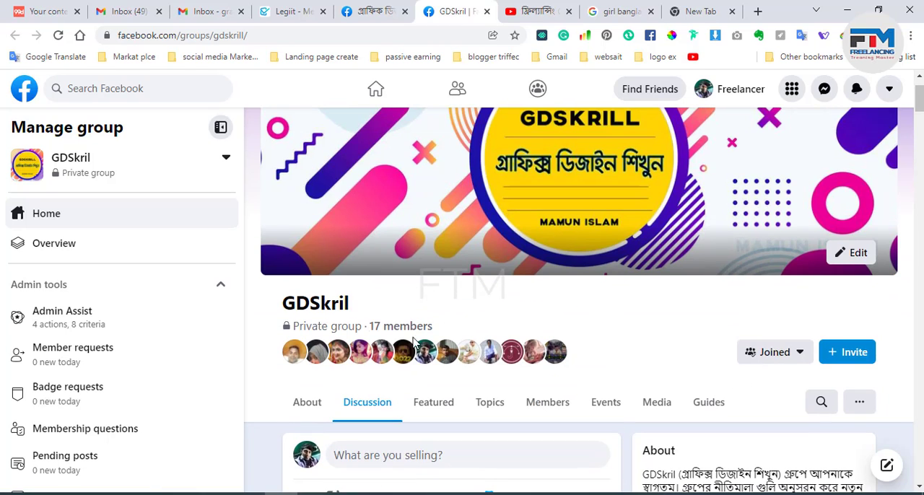
drag(363, 309, 268, 303)
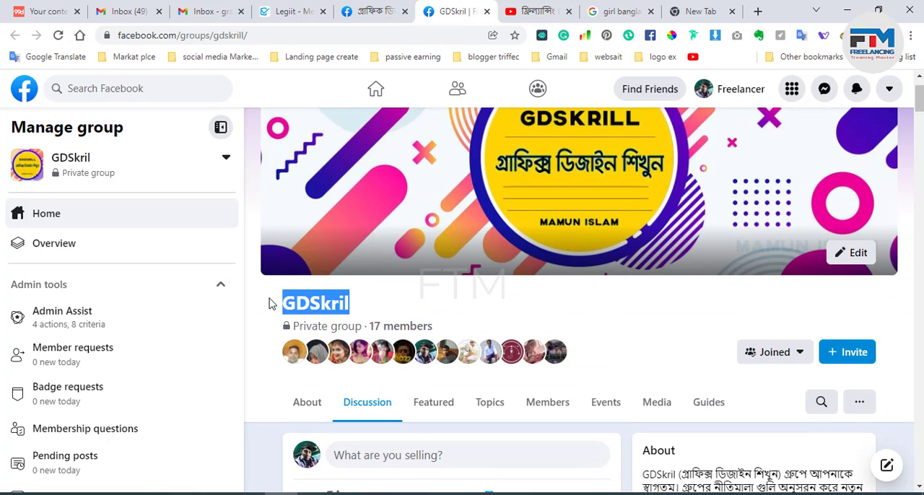
click(378, 306)
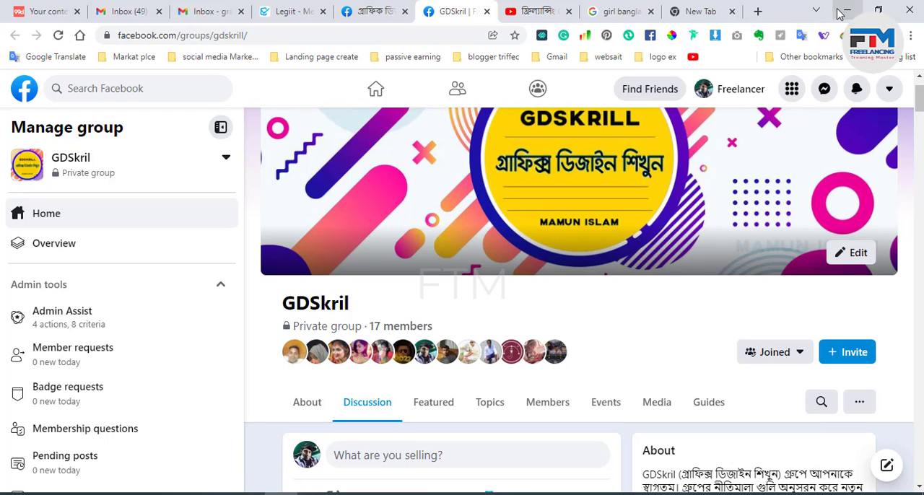
Step: Skim the GDSkril feed once more, from the featured section through the design and welcome posts, and return to the cover
scroll(630, 370, down, 2)
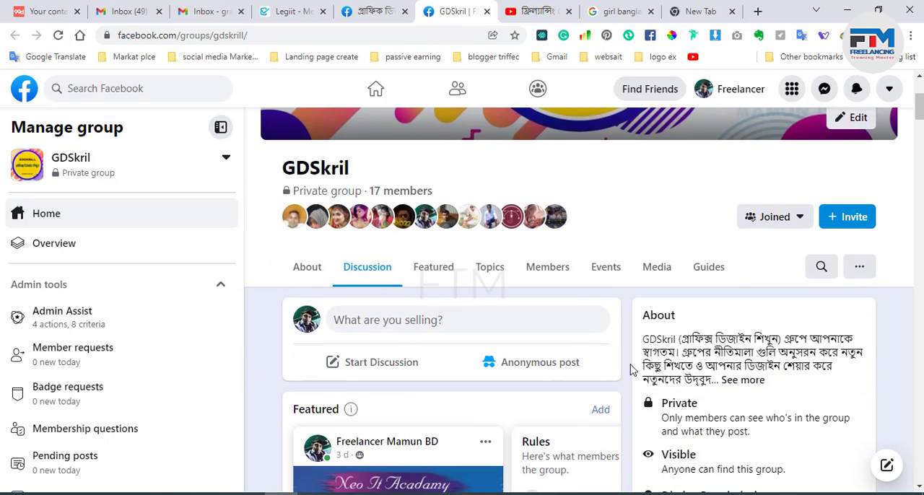
scroll(633, 372, down, 8)
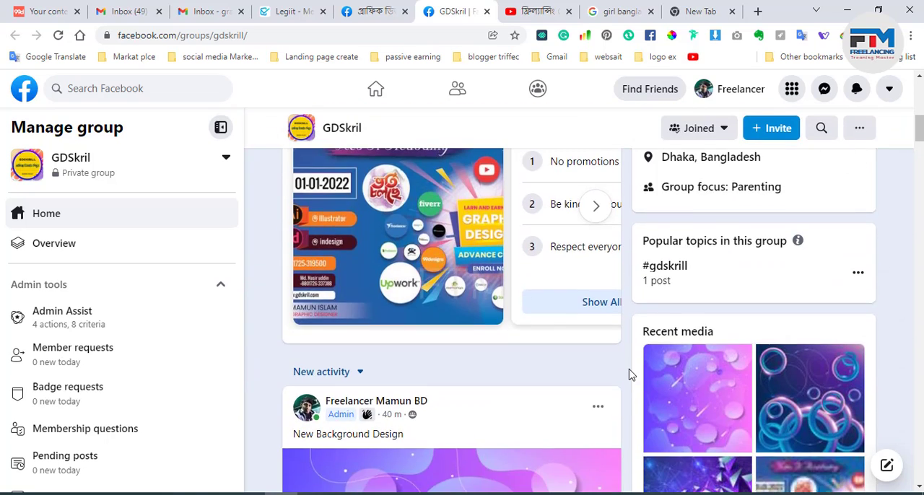
scroll(630, 374, down, 15)
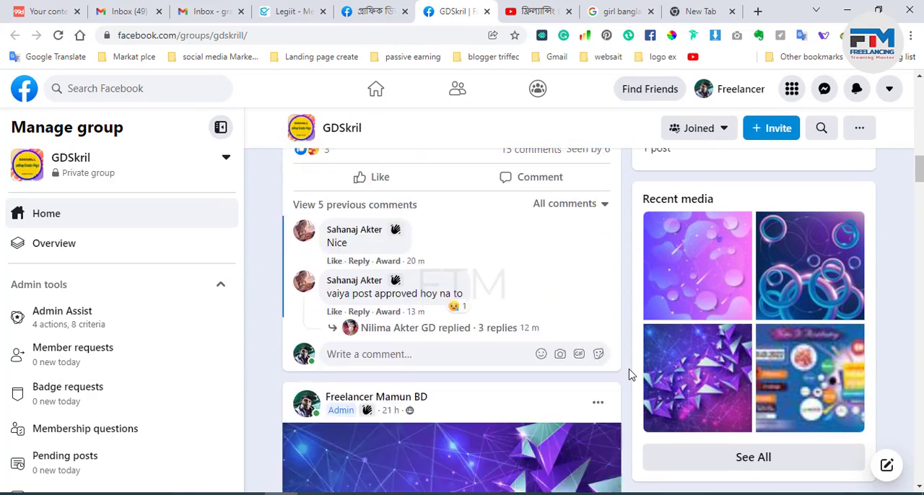
scroll(629, 375, up, 10)
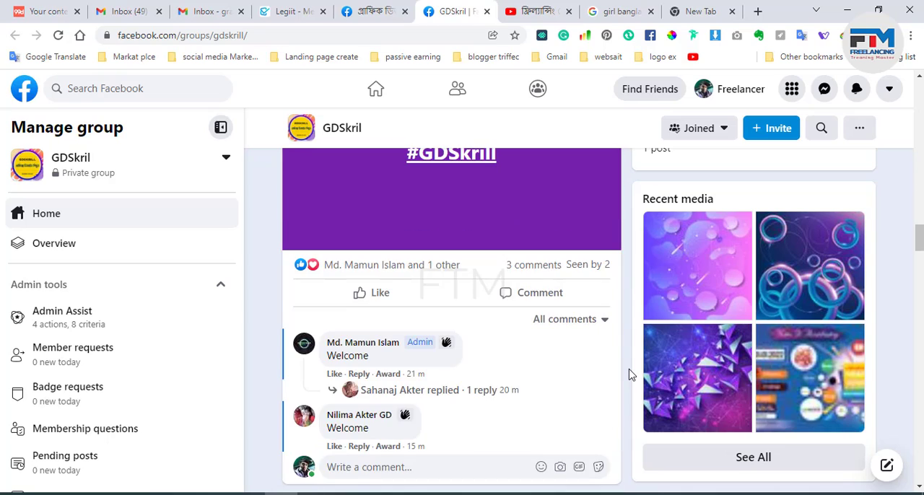
scroll(628, 375, up, 10)
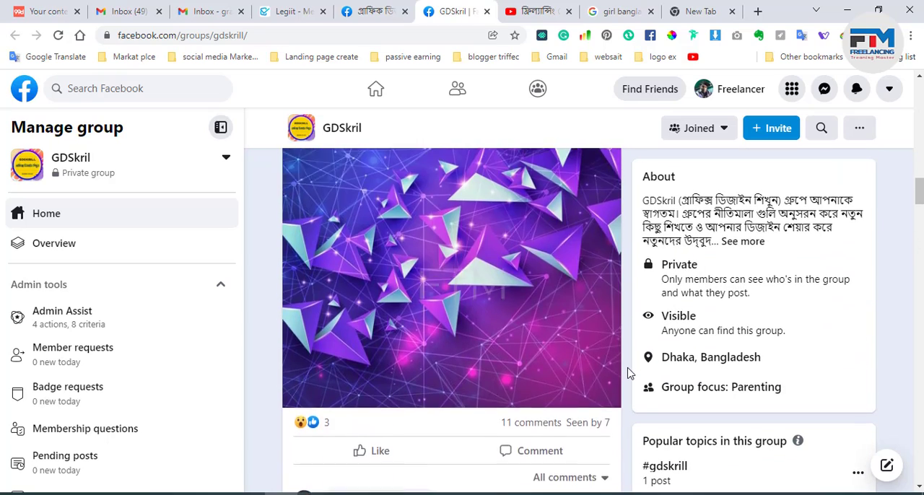
scroll(627, 373, up, 10)
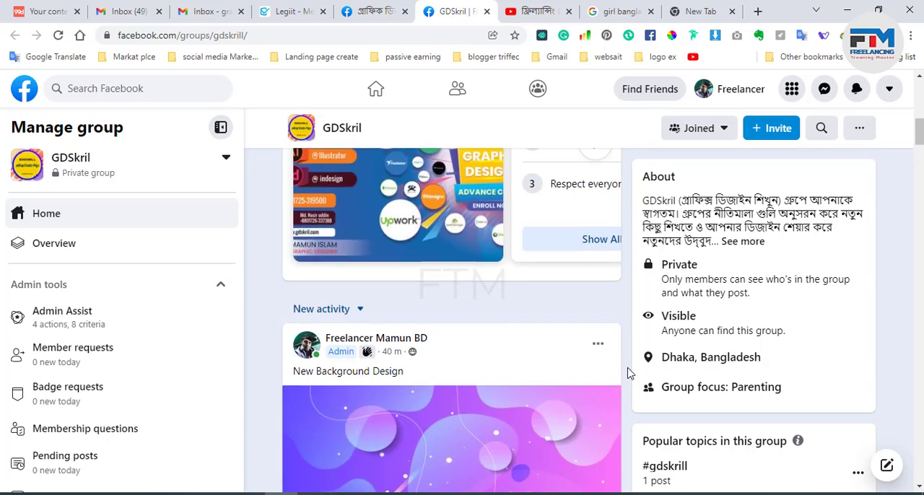
scroll(627, 373, up, 10)
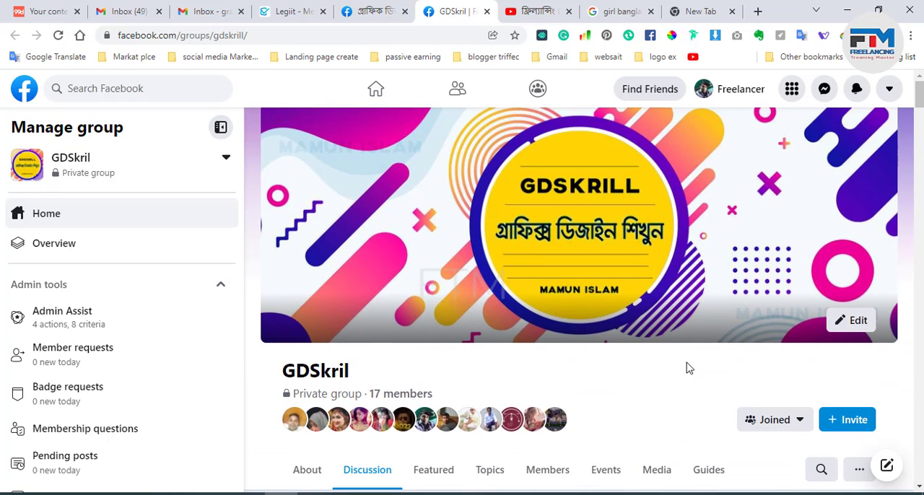
Step: Switch to Adobe Illustrator and create a new 1280 x 720 px landscape document in RGB color mode
click(843, 9)
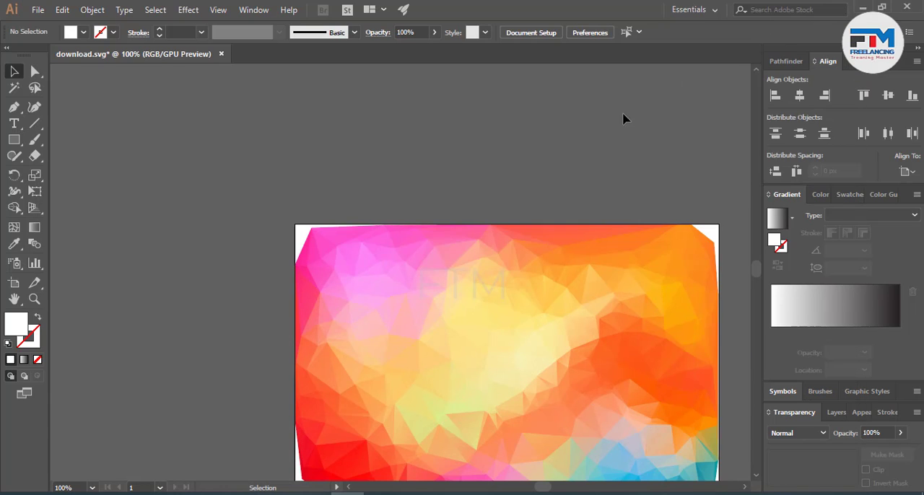
click(37, 9)
click(63, 25)
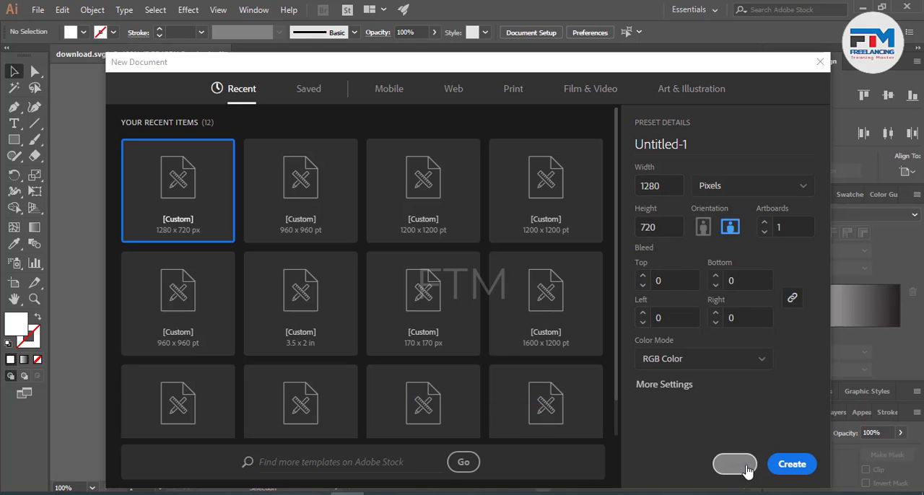
click(790, 464)
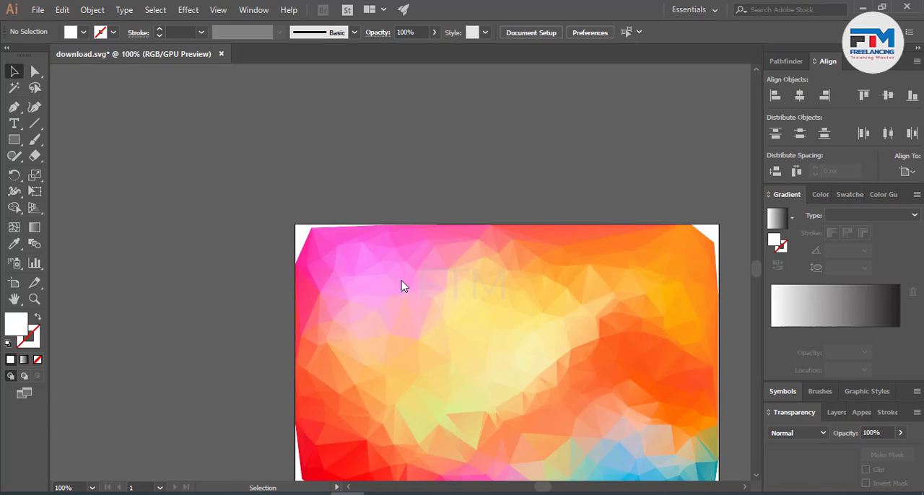
Step: Draw a rectangle that covers the whole artboard from its upper-left to its lower-right corner
scroll(446, 276, down, 10)
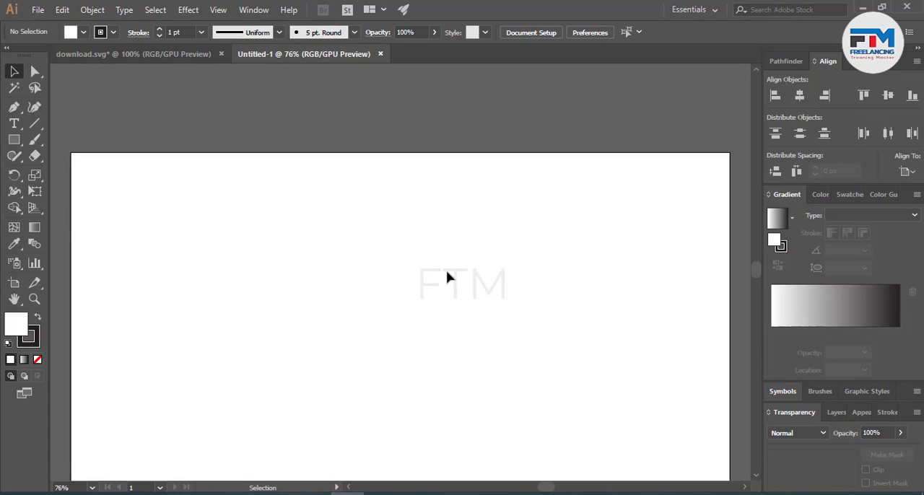
click(13, 140)
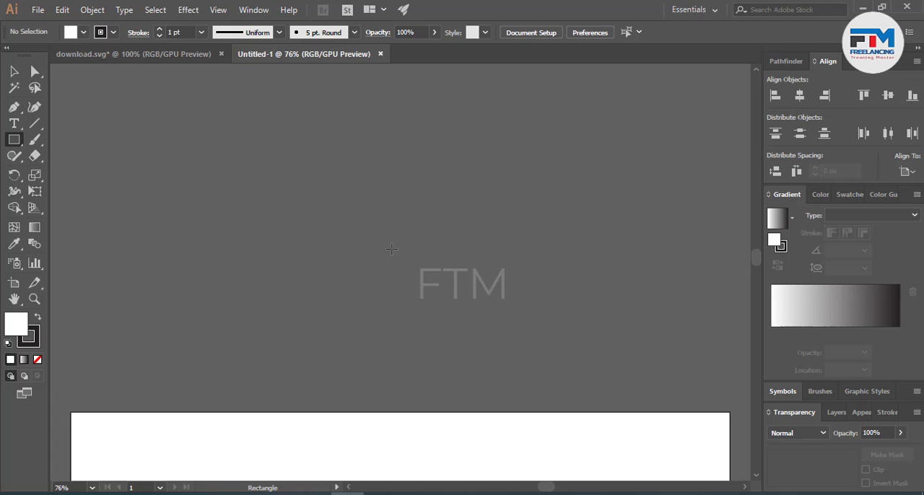
scroll(476, 265, down, 4)
scroll(434, 276, down, 2)
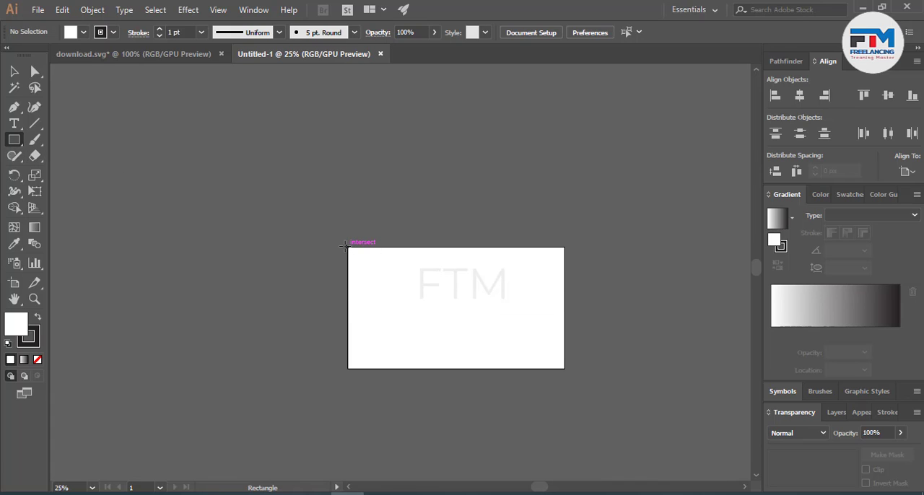
drag(346, 247, 565, 369)
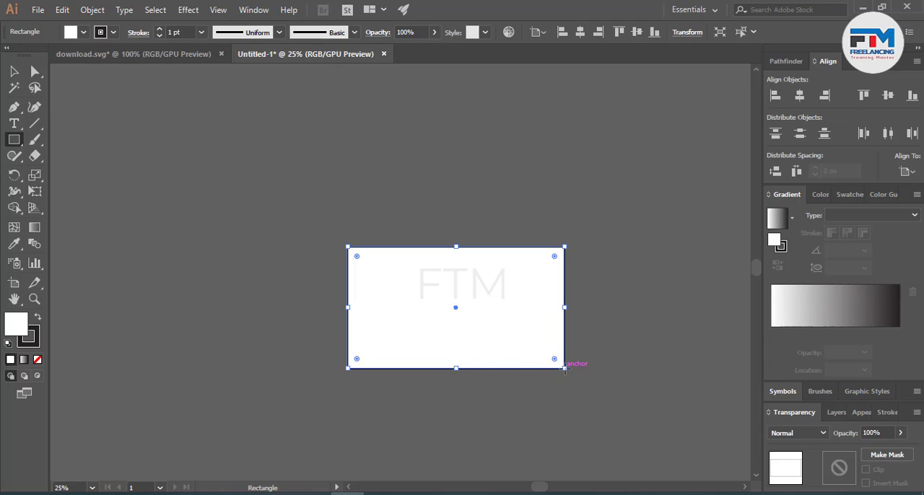
Step: Remove the rectangle's stroke and give its fill a linear gradient
click(34, 343)
click(37, 358)
click(14, 324)
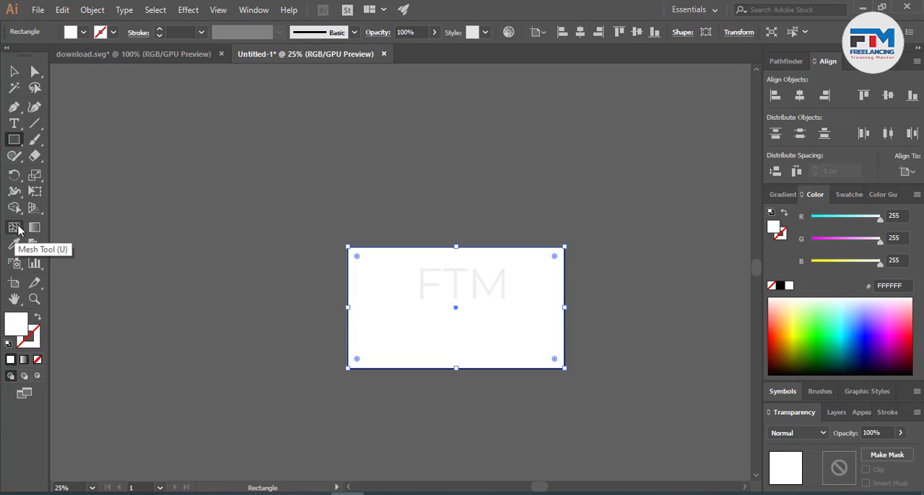
click(771, 195)
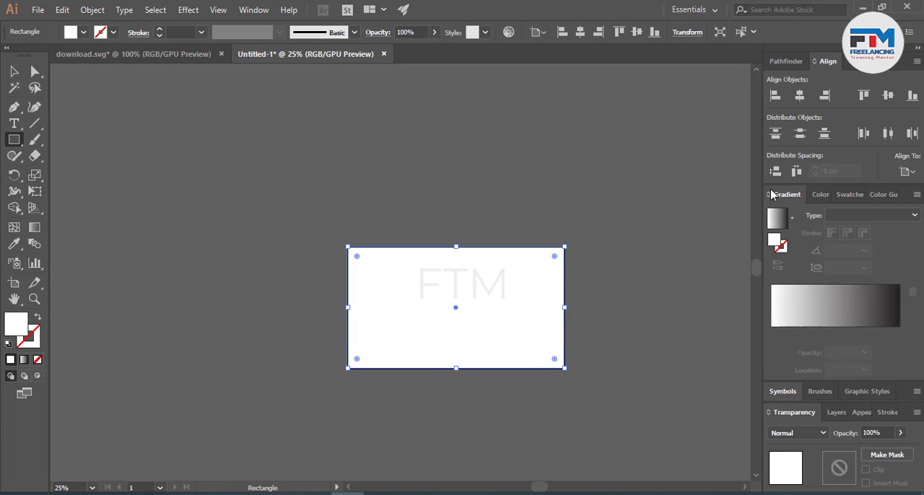
click(804, 316)
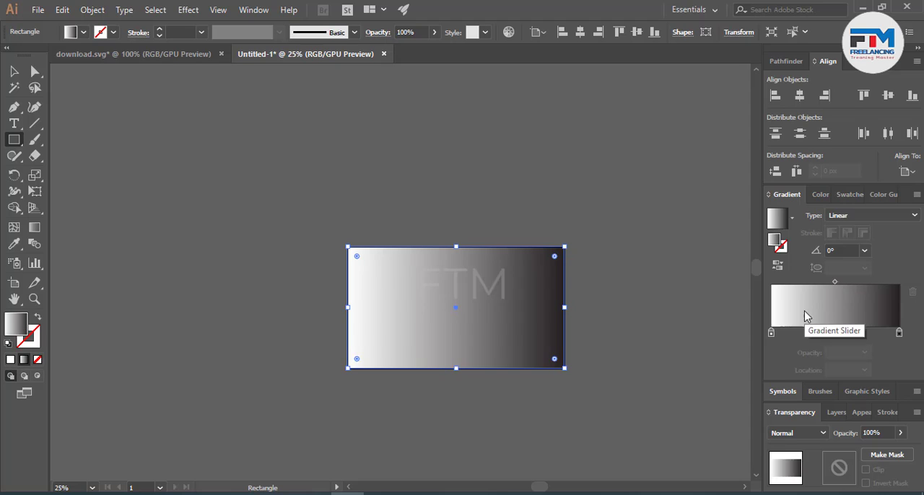
Step: Try nearby blue swatches on the gradient's starting stop and settle on the medium blue one
double_click(772, 333)
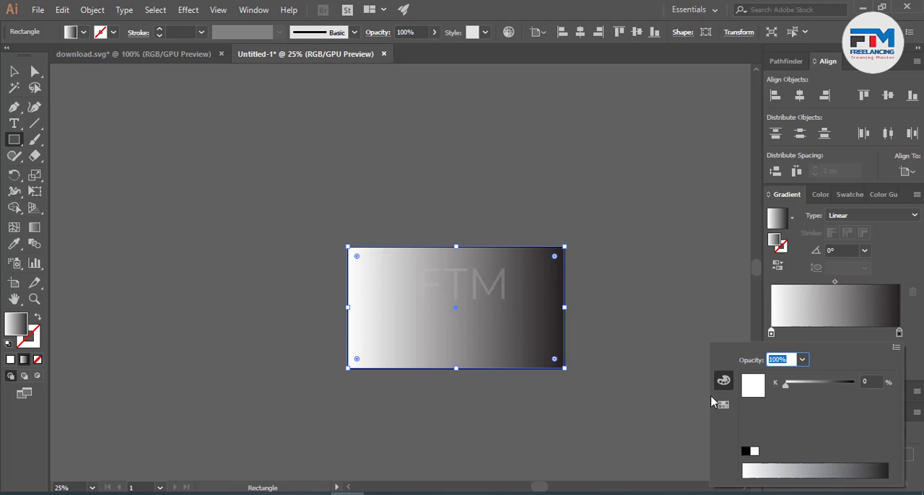
click(723, 404)
click(800, 385)
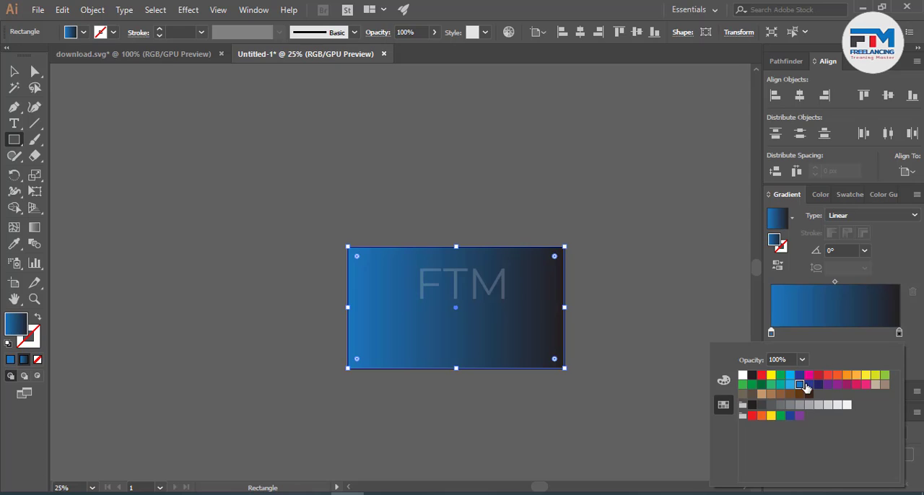
click(806, 386)
click(799, 386)
click(789, 382)
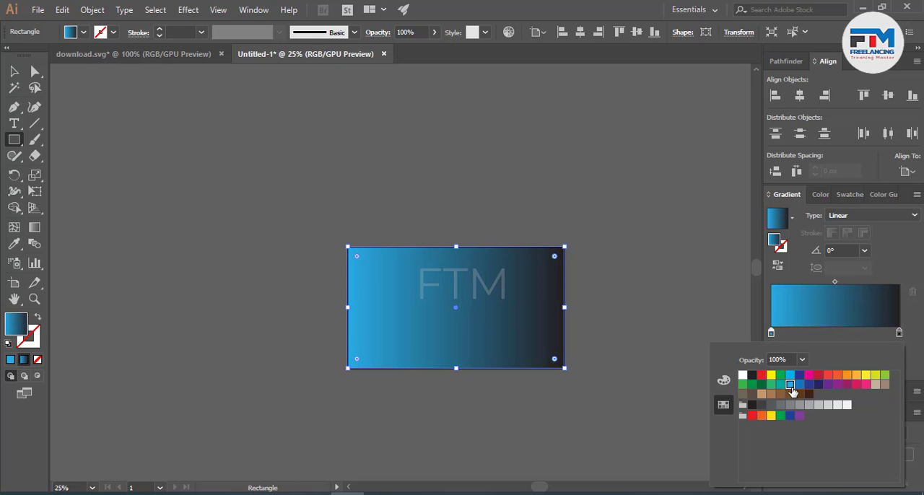
click(799, 388)
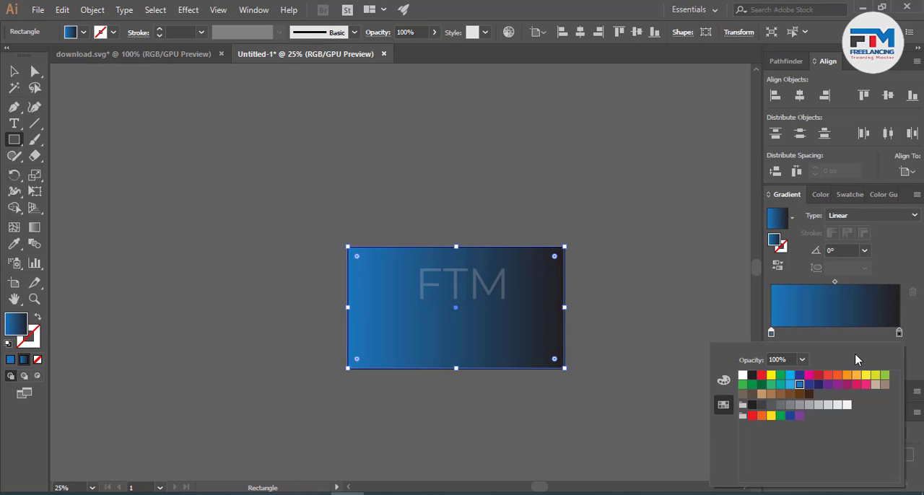
Step: Color the gradient's end stop with the dark indigo swatch and darken it to navy 151644
double_click(898, 334)
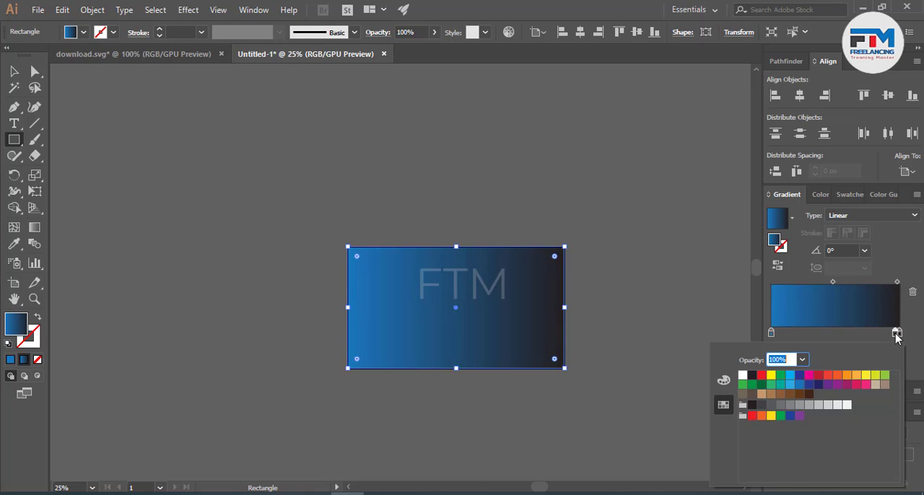
click(898, 334)
drag(897, 335, 900, 342)
double_click(899, 334)
click(819, 385)
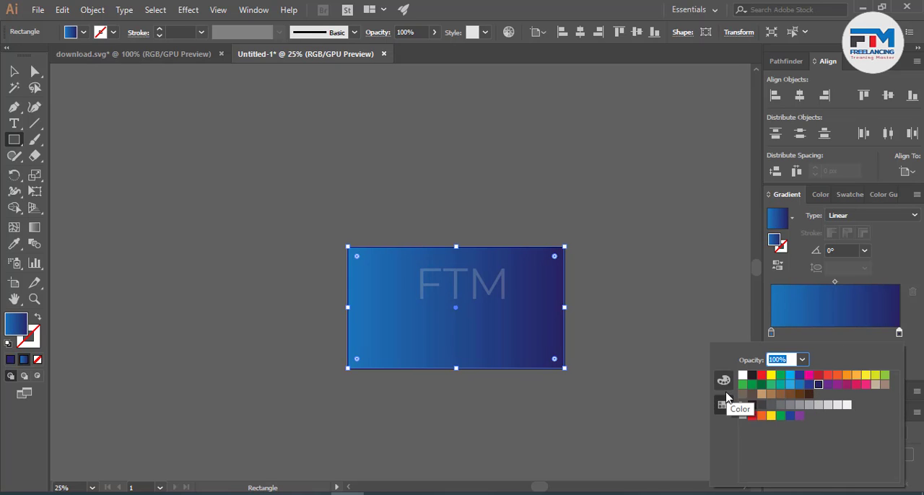
click(721, 387)
drag(807, 431, 792, 386)
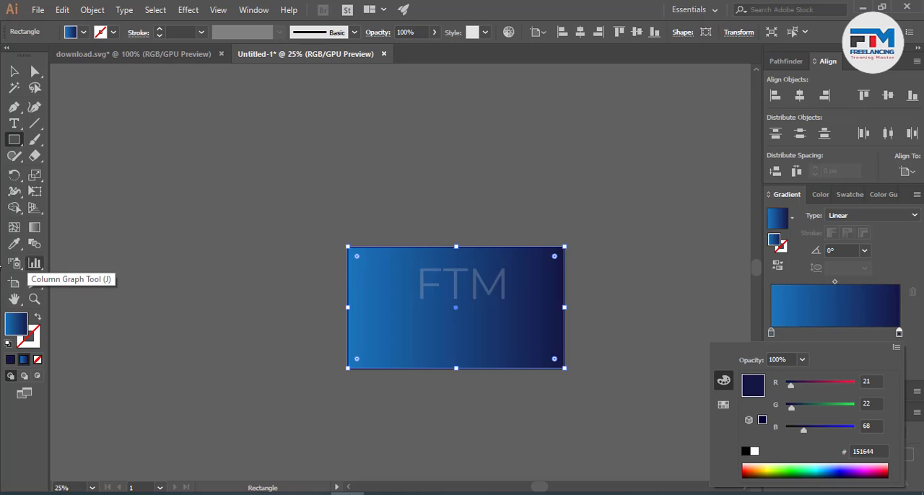
Step: Run the gradient diagonally from the rectangle's lower-left to its upper-right corner, at about 29°, and deselect the rectangle
click(32, 229)
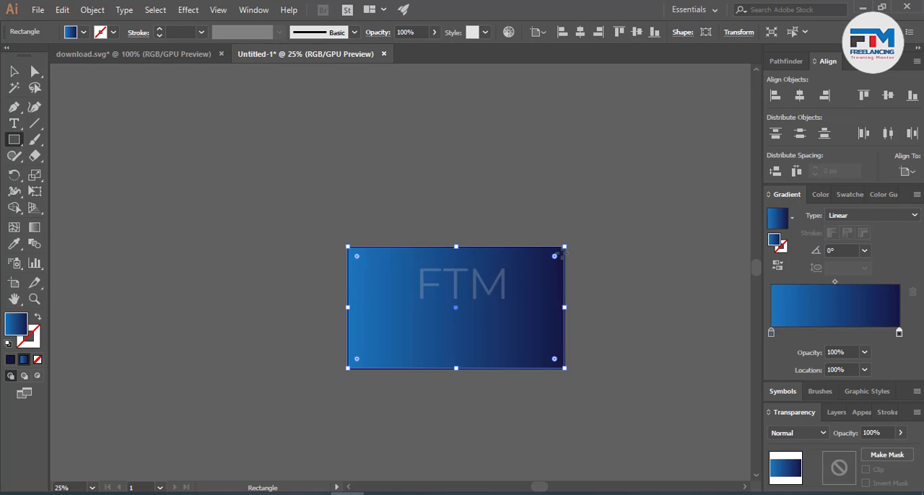
key(g)
drag(350, 366, 562, 249)
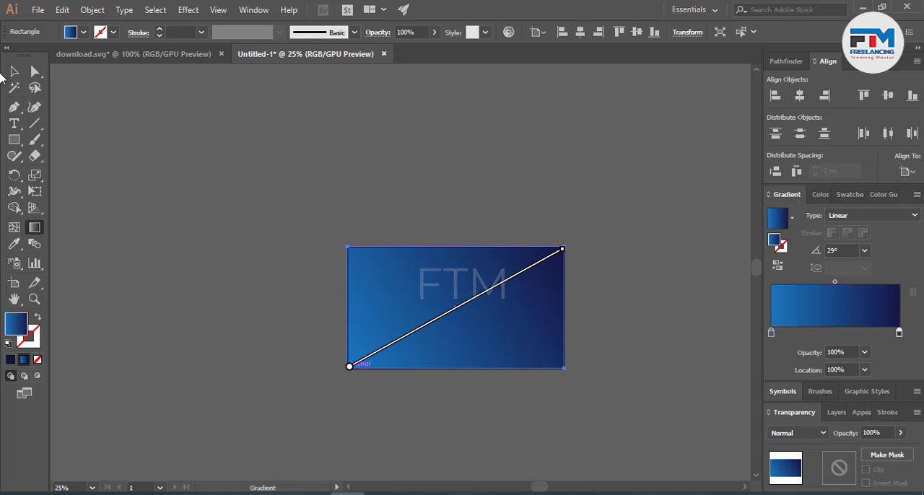
click(14, 71)
click(159, 146)
scroll(427, 289, up, 2)
click(291, 327)
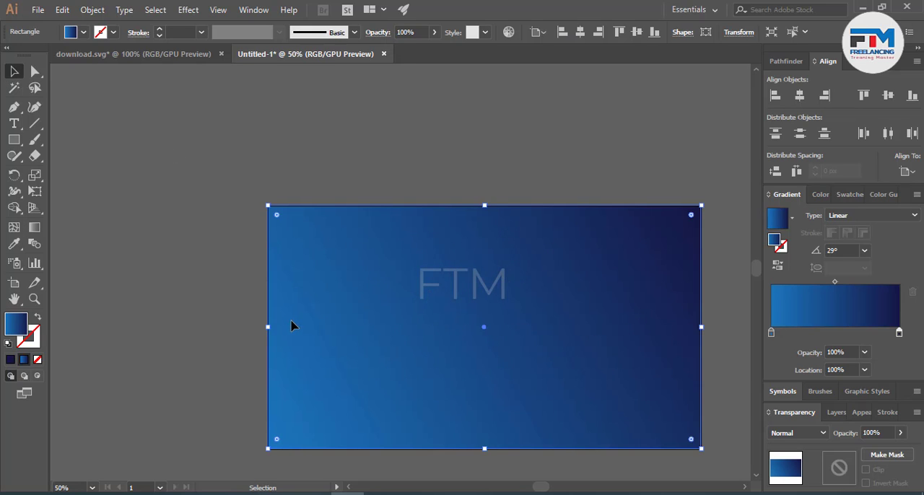
key(ctrl)
key(ctrl+shift+a)
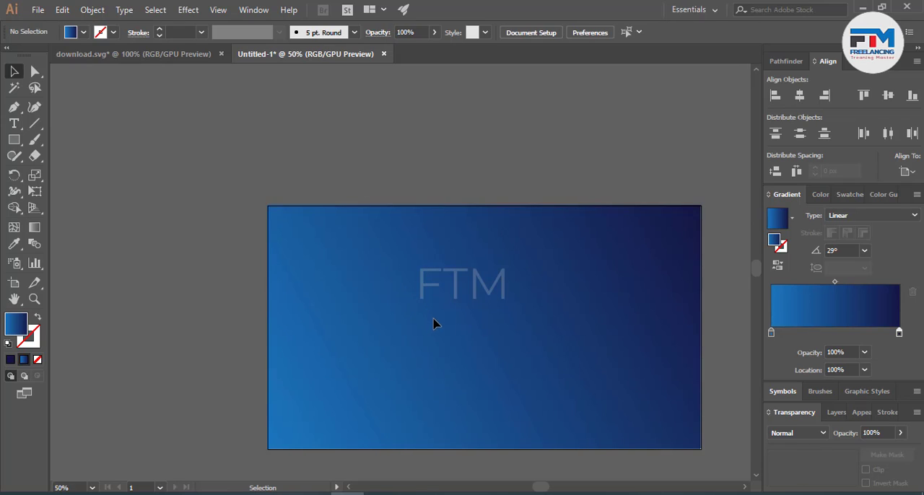
scroll(441, 390, up, 5)
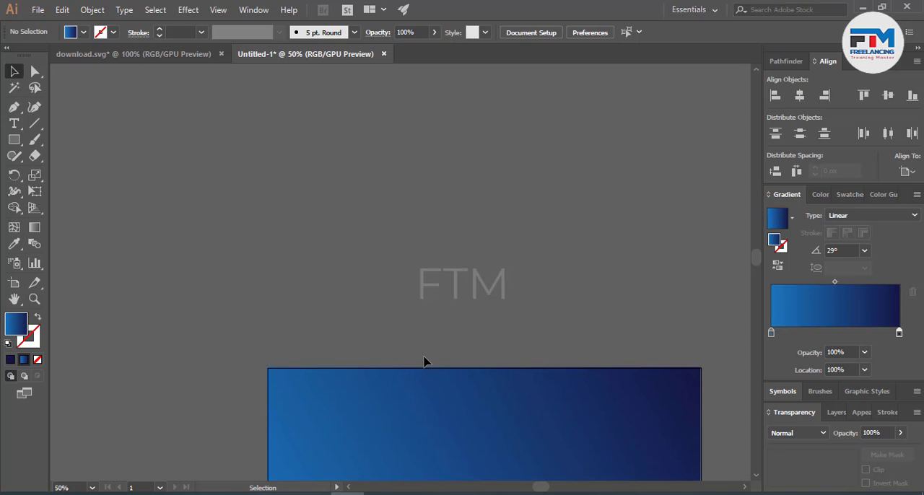
scroll(397, 249, up, 2)
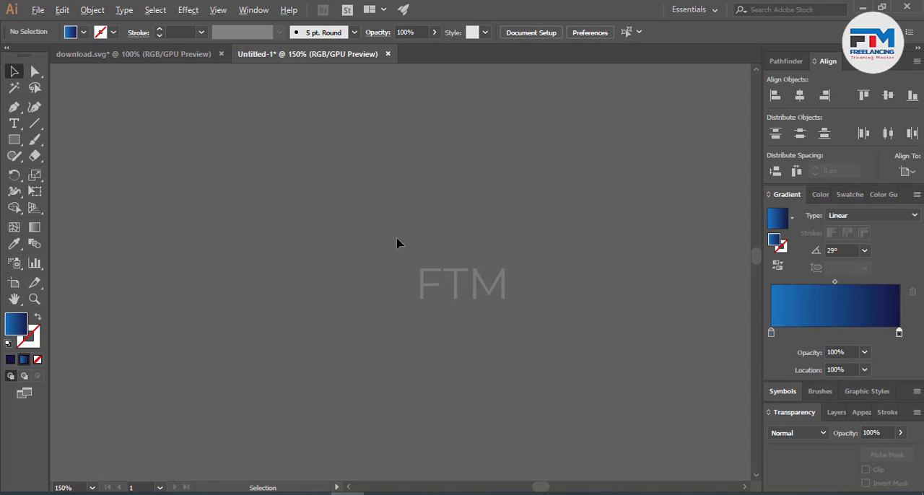
scroll(397, 244, down, 2)
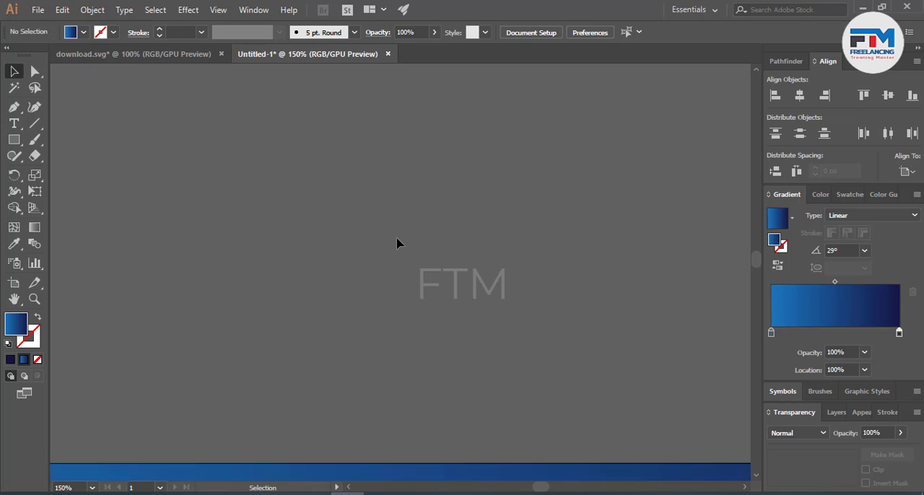
Step: Draw a portrait rectangle with the same gradient above the artboard and rotate it about 40° counterclockwise
click(14, 140)
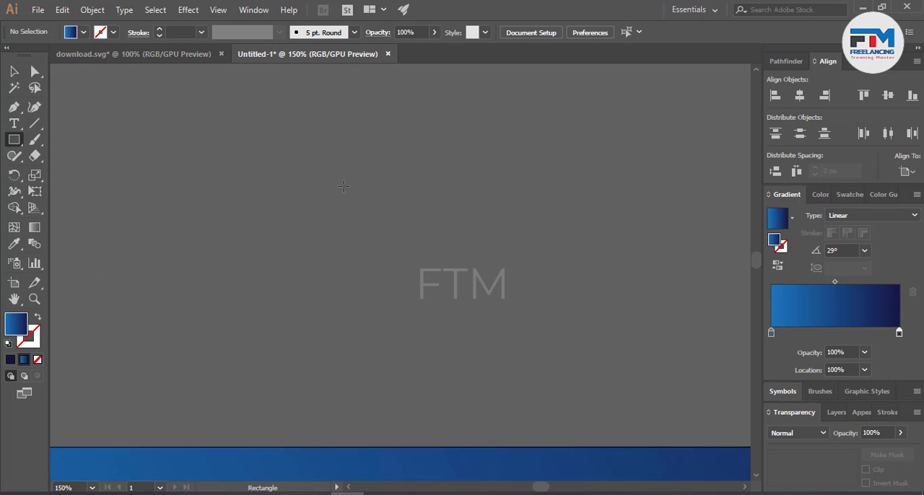
drag(309, 152, 442, 331)
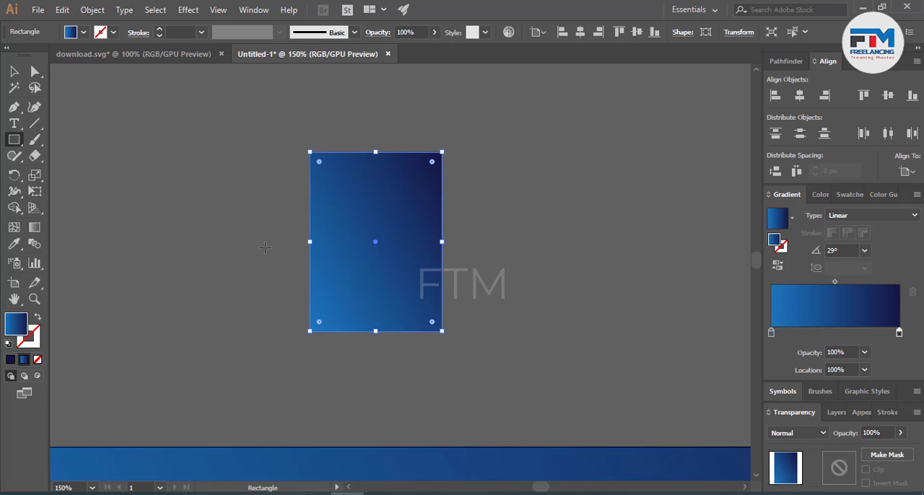
click(14, 71)
click(137, 148)
click(372, 265)
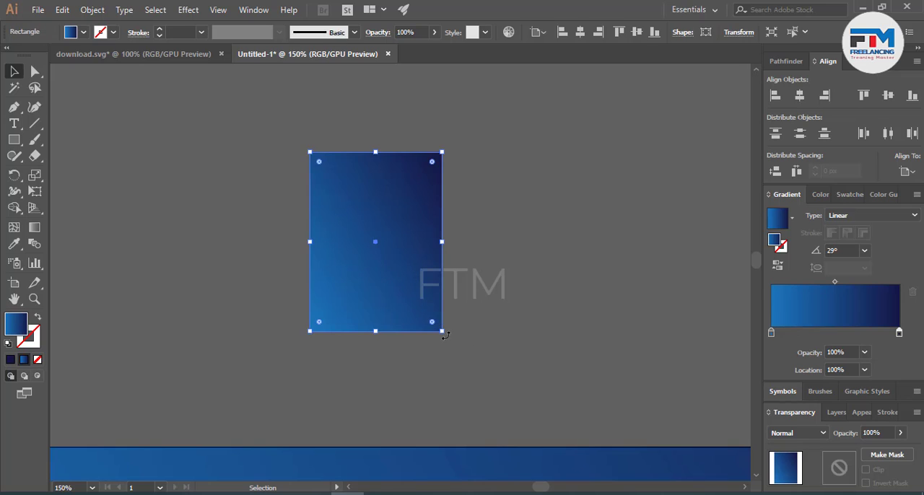
drag(462, 340, 491, 269)
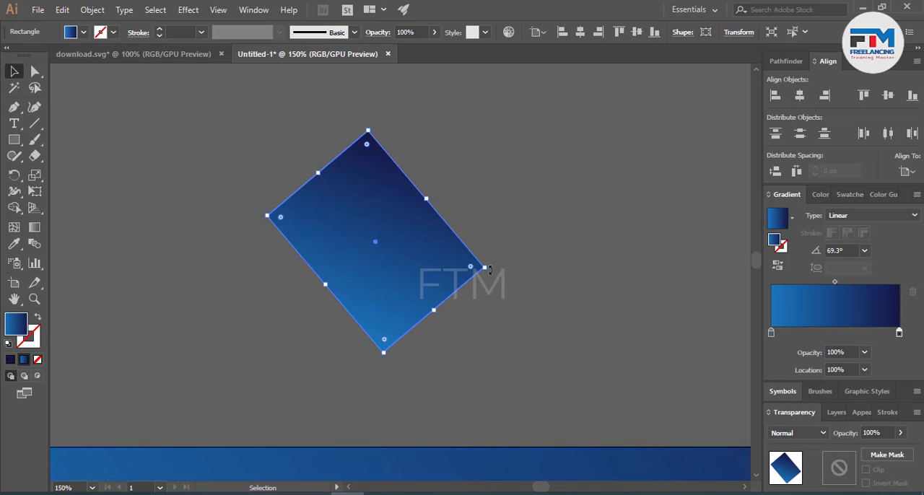
Step: Create a reflected copy of the tilted rectangle across the vertical axis and move it right so the two partly overlap
right_click(373, 198)
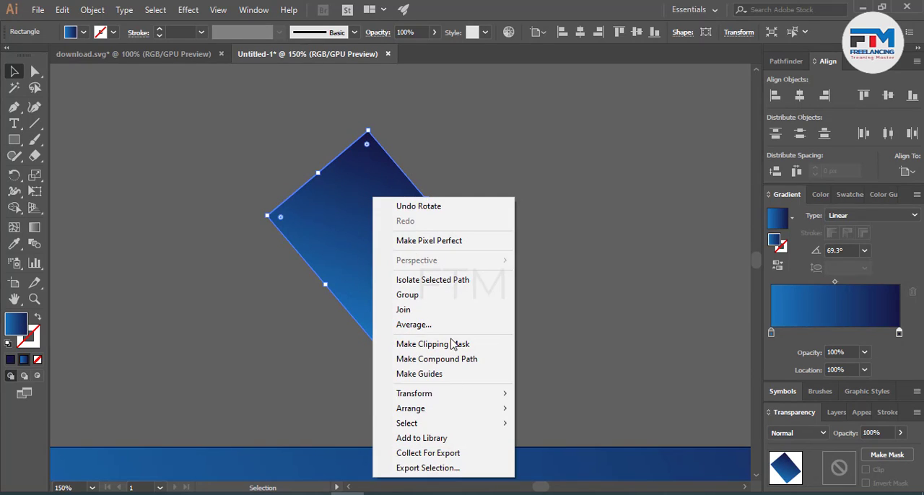
mouse_move(435, 398)
click(621, 324)
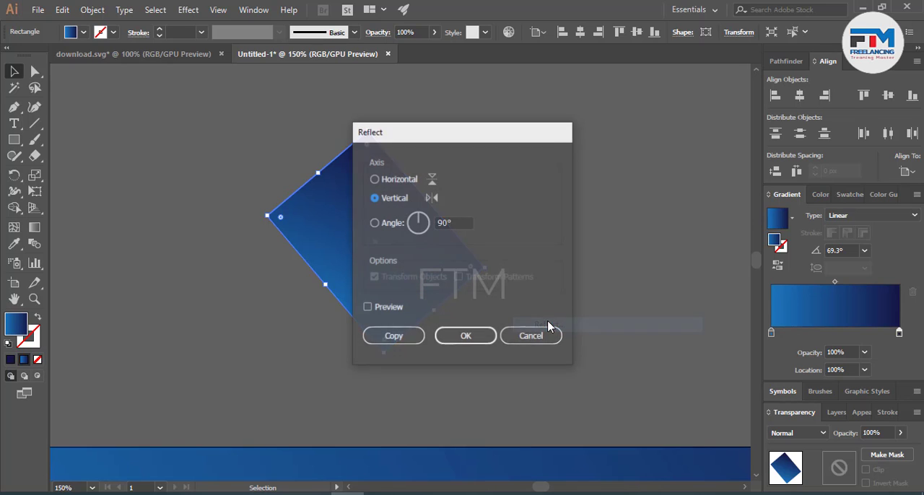
click(403, 337)
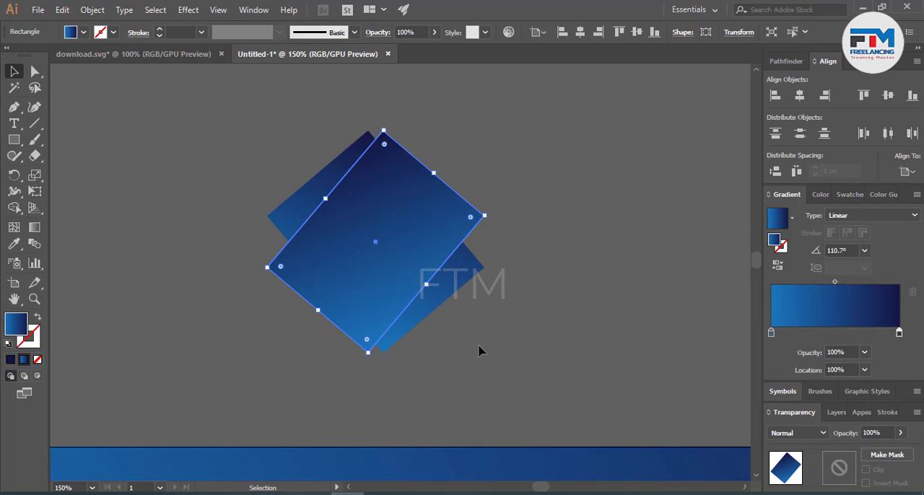
click(481, 351)
drag(385, 288, 447, 286)
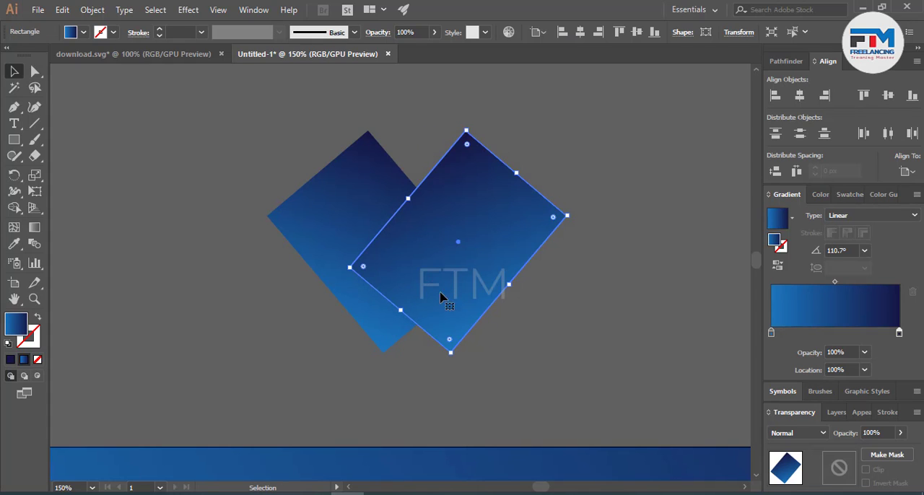
Step: Lengthen both tilted rectangles by extending their lower ends so that they cross in an X
drag(399, 310, 348, 370)
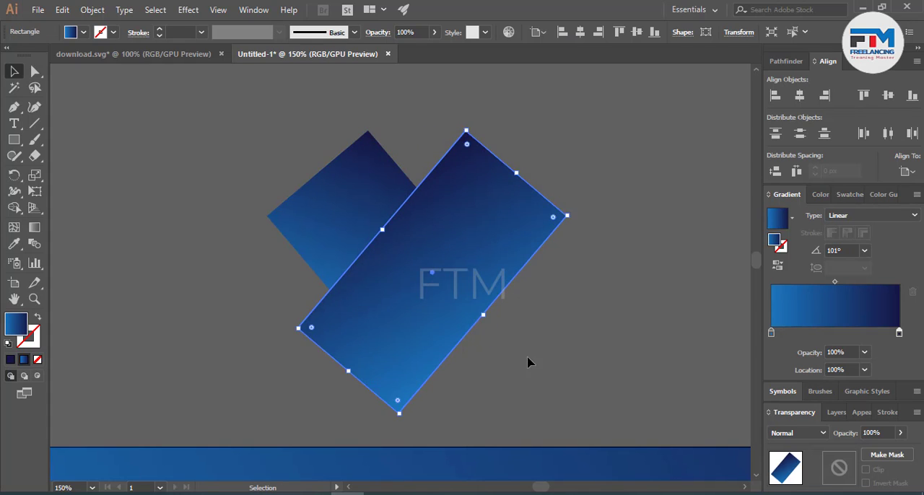
click(528, 362)
click(332, 241)
drag(433, 314, 487, 356)
click(553, 324)
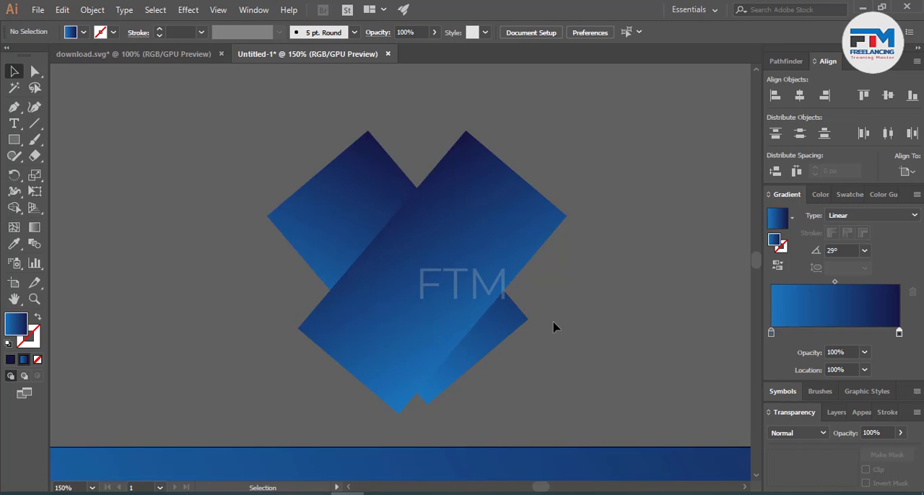
Step: Rotate the back rectangle slightly counterclockwise and the front one slightly clockwise so they cross at nearly a right angle
click(480, 337)
drag(535, 318, 583, 310)
click(360, 383)
click(338, 365)
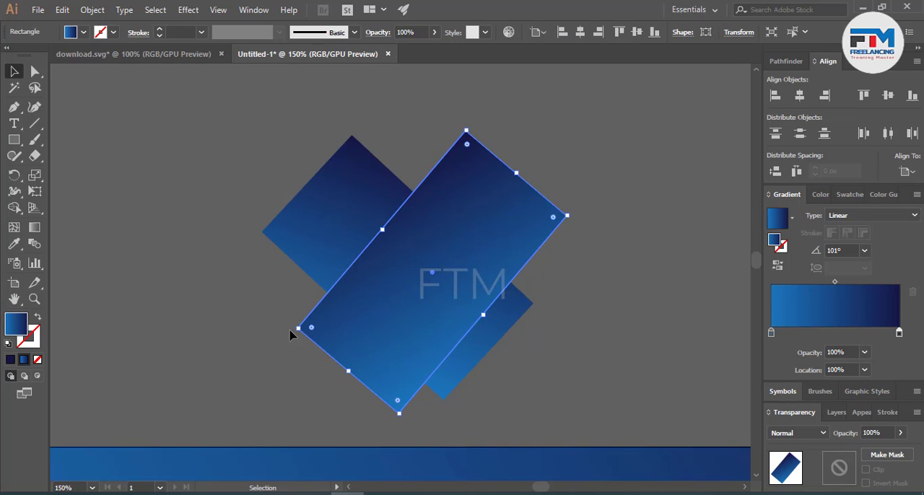
drag(299, 326, 432, 285)
Step: Center the two rectangles on each other horizontally and vertically, using the front one as the key object
click(540, 330)
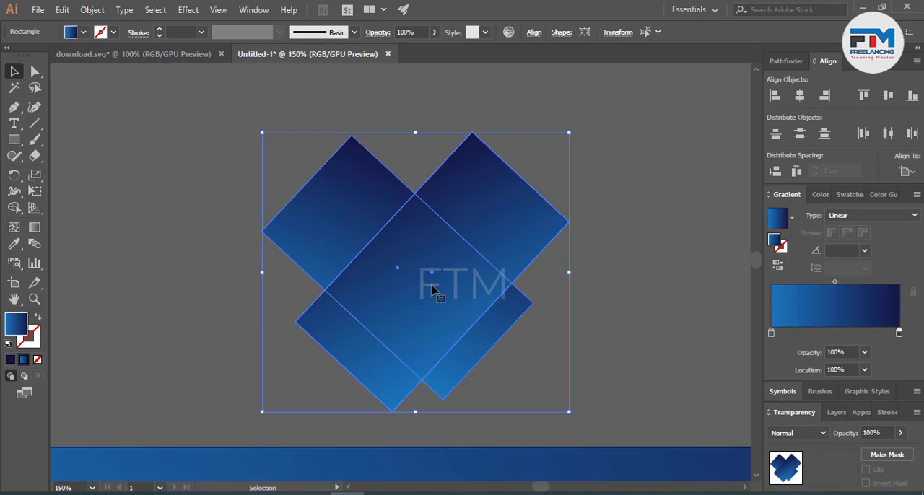
click(432, 289)
click(799, 95)
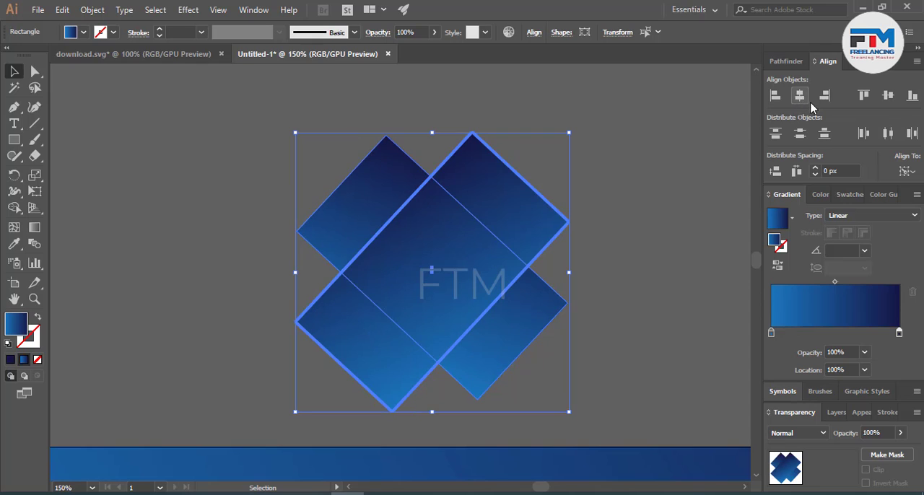
click(883, 96)
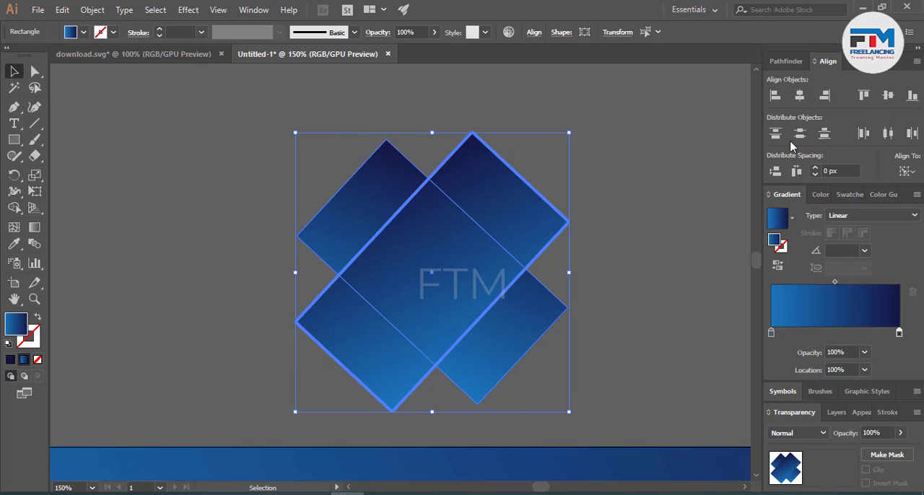
click(612, 221)
Step: Shorten both crossed rectangles slightly from their lower ends
click(473, 342)
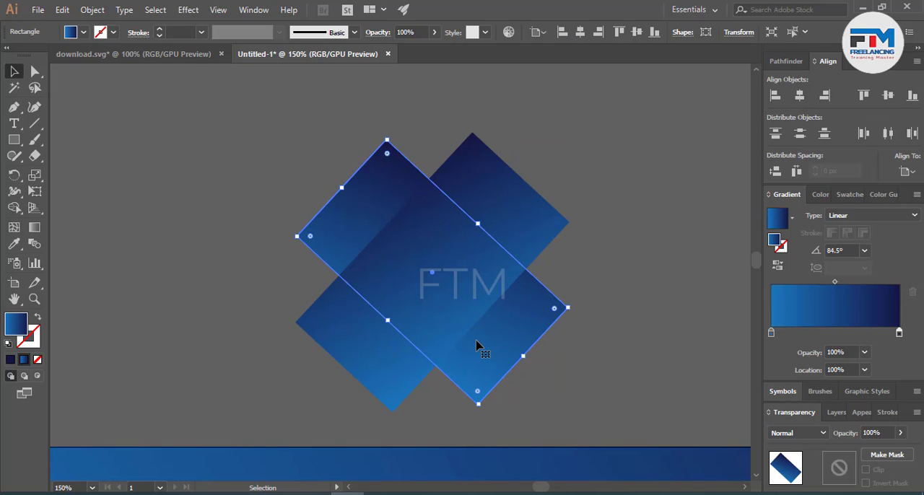
click(434, 385)
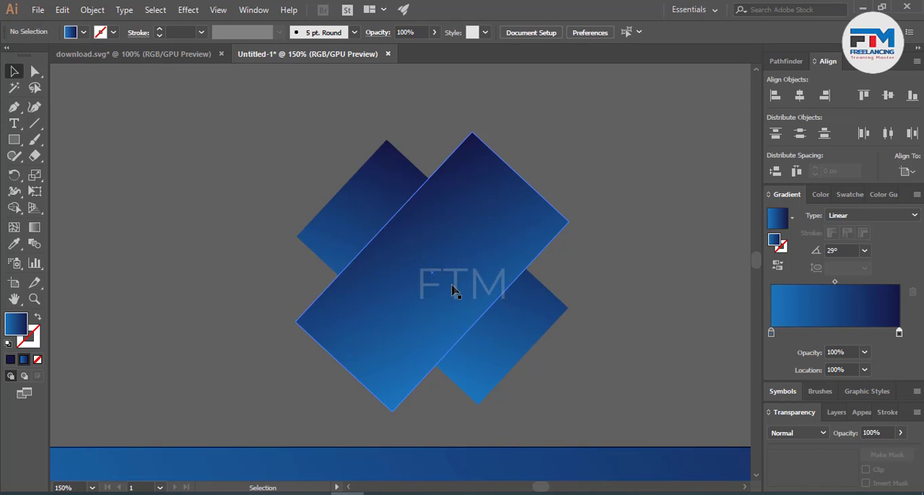
click(340, 367)
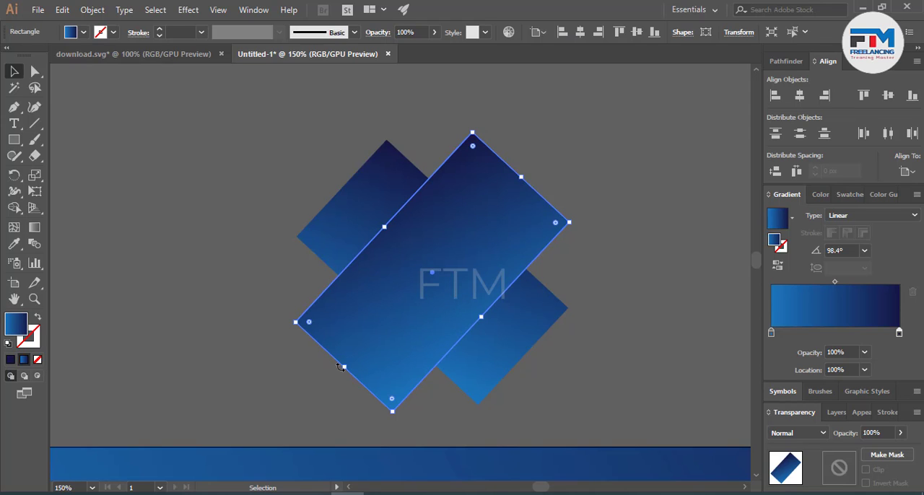
drag(340, 368, 368, 351)
click(498, 367)
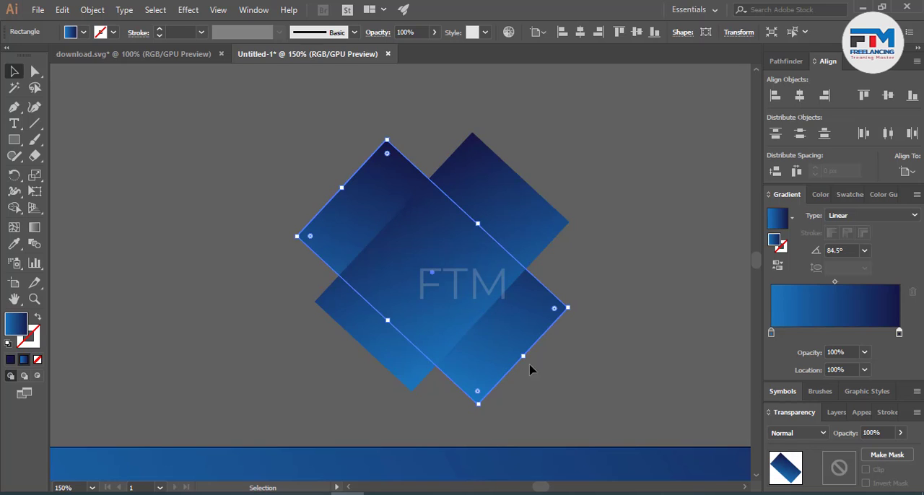
drag(526, 359, 499, 345)
click(511, 360)
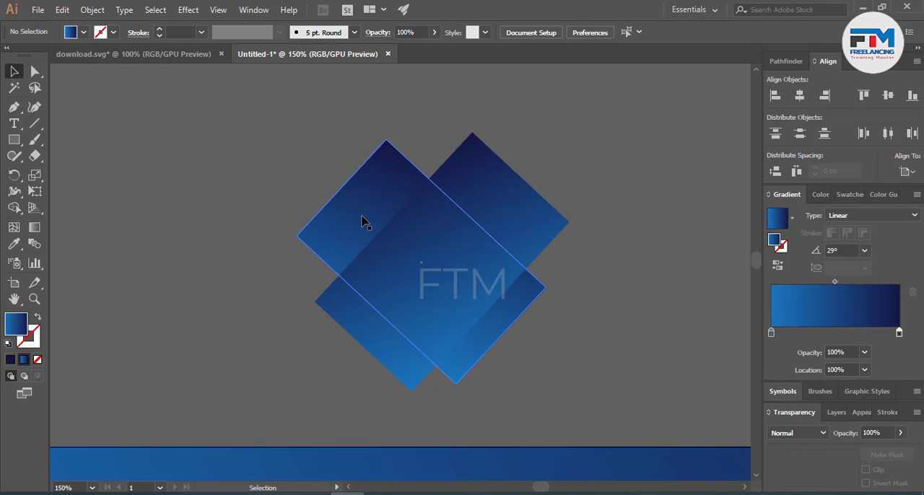
Step: Shift the back rectangle up-left and the front one up-right so together they form a heart-like V with near-level tops
drag(360, 216, 344, 199)
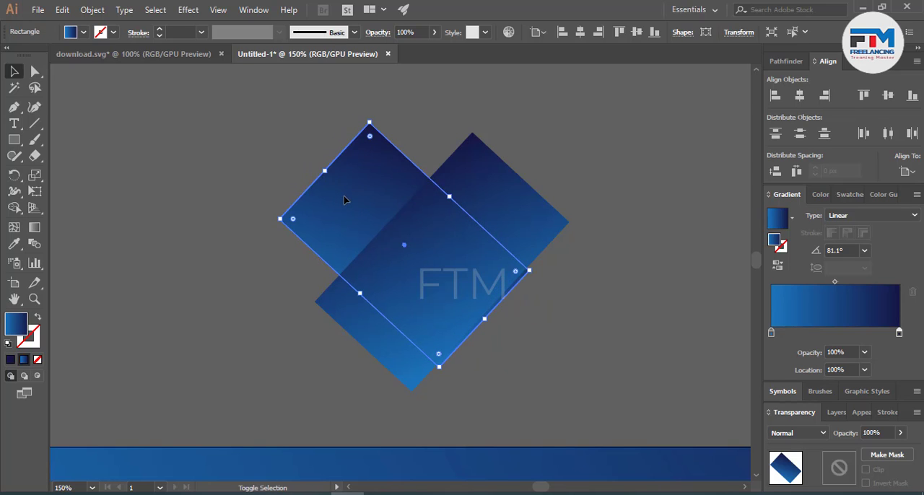
click(322, 285)
click(369, 318)
shift+click(375, 324)
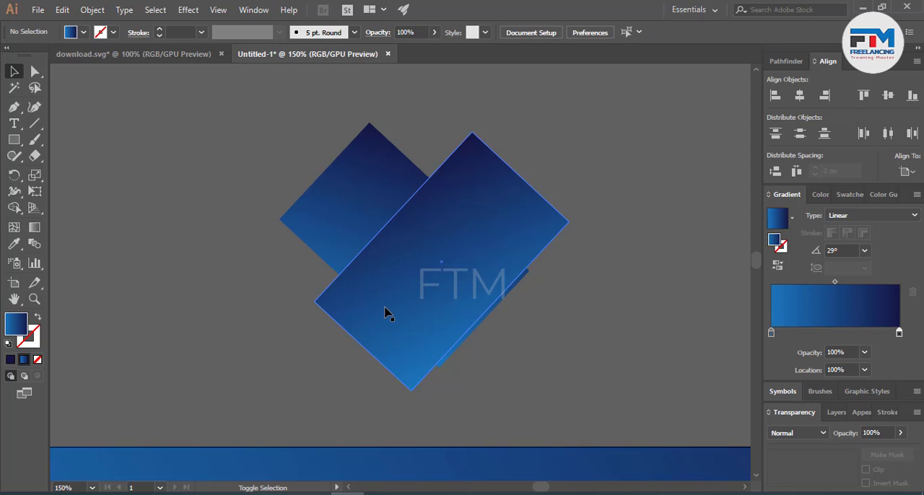
drag(381, 329, 397, 311)
click(339, 390)
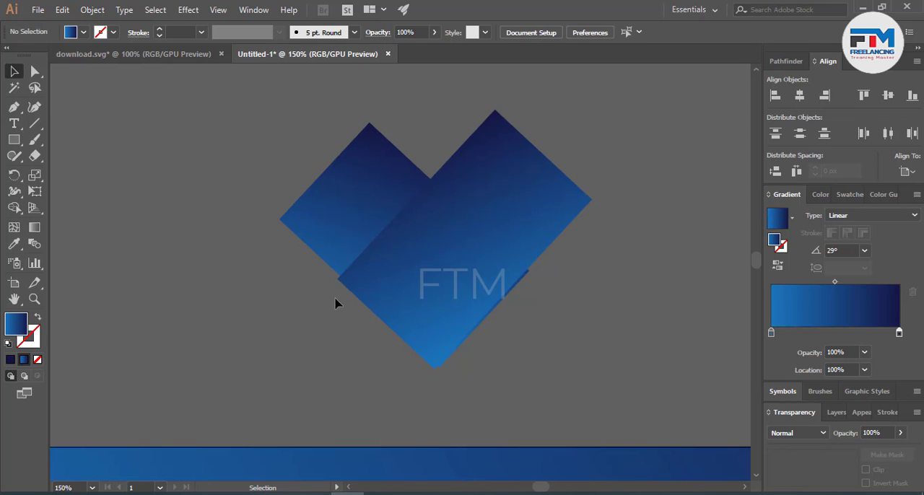
mouse_move(429, 259)
mouse_down()
mouse_move(412, 268)
mouse_move(419, 270)
mouse_up()
click(554, 327)
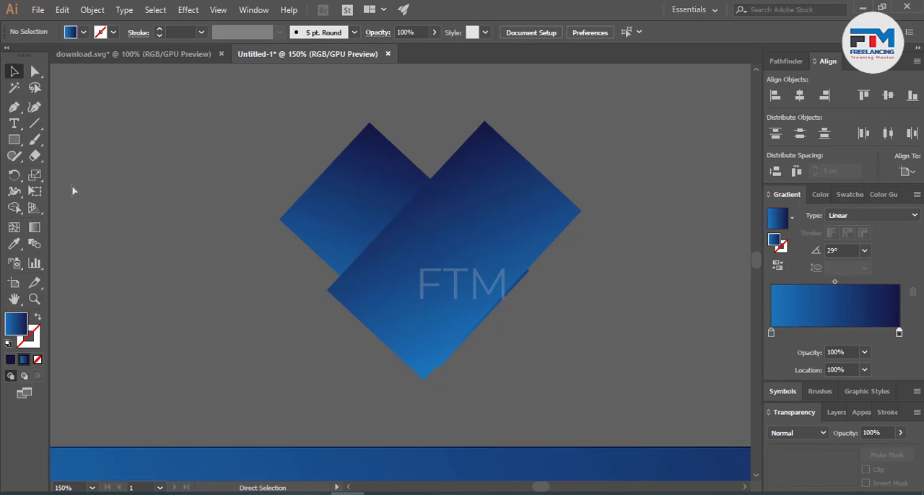
Step: Show the rulers and place horizontal guides at the back rectangle's top corner and left corner
key(ctrl+r)
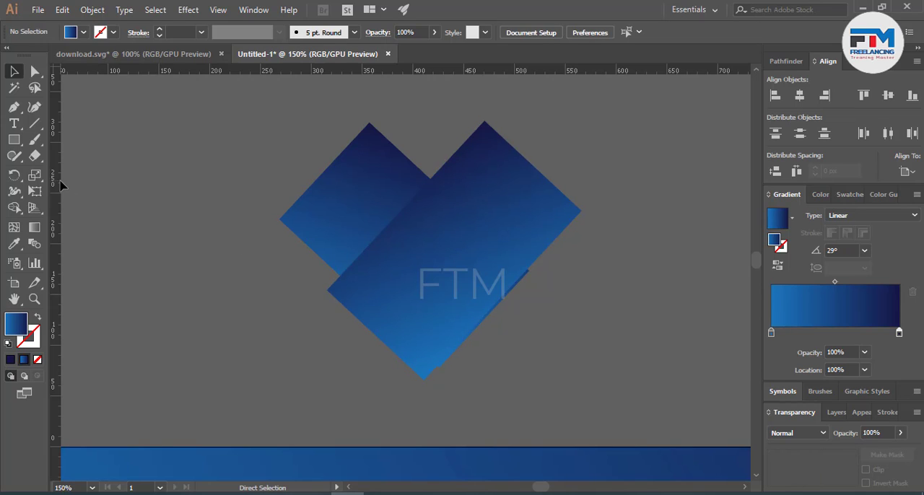
drag(152, 75, 368, 125)
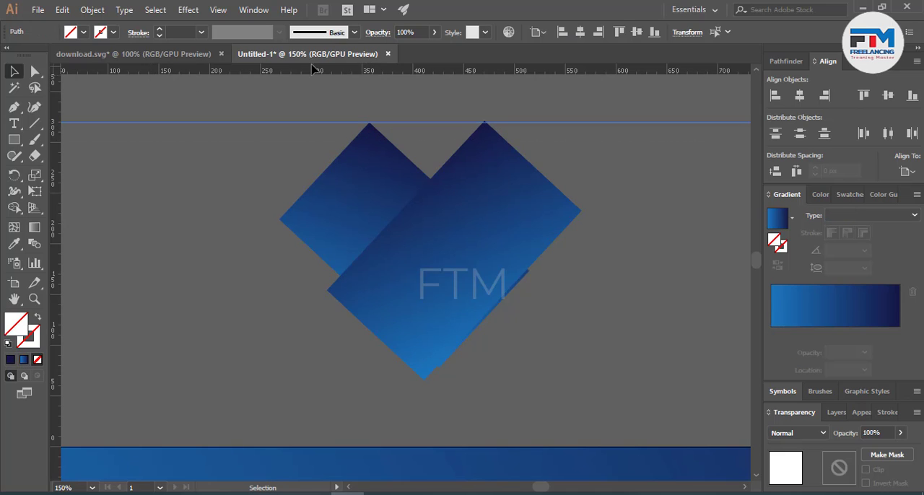
drag(306, 75, 281, 219)
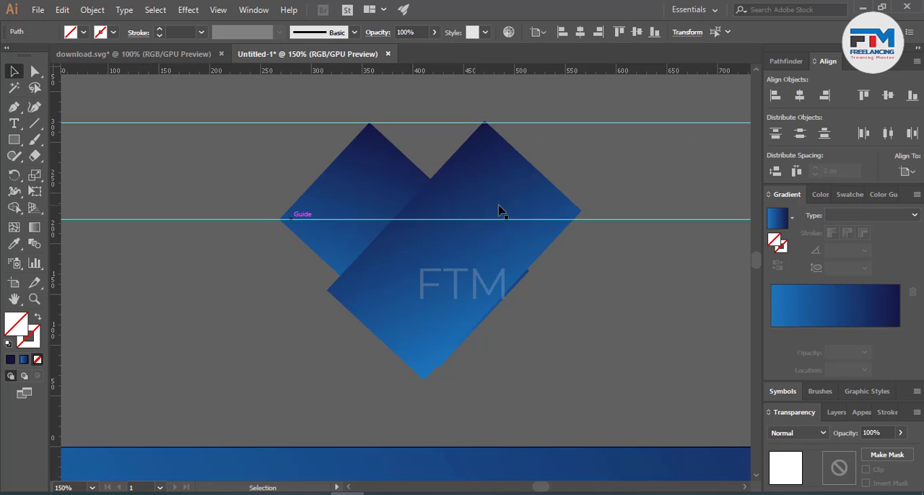
Step: Nudge the front rectangle so that its top corner sits on the upper guide
scroll(597, 197, up, 3)
scroll(556, 206, up, 2)
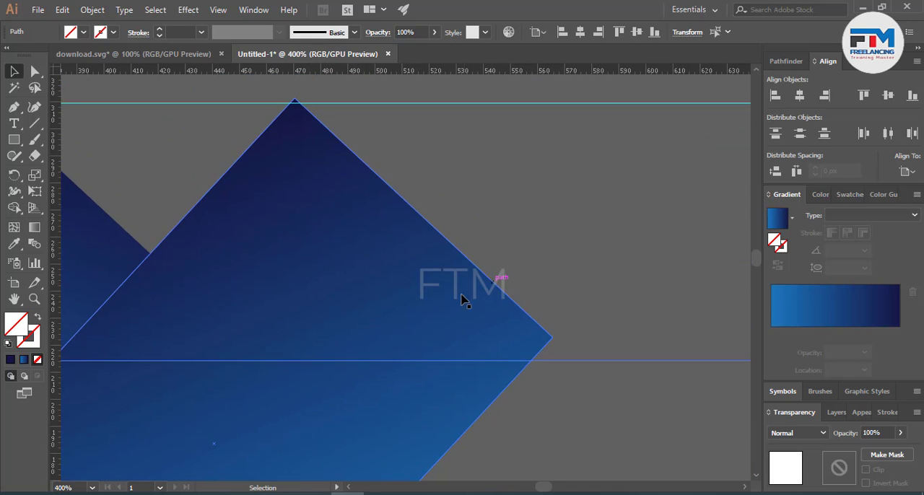
drag(452, 304, 449, 303)
scroll(565, 289, down, 4)
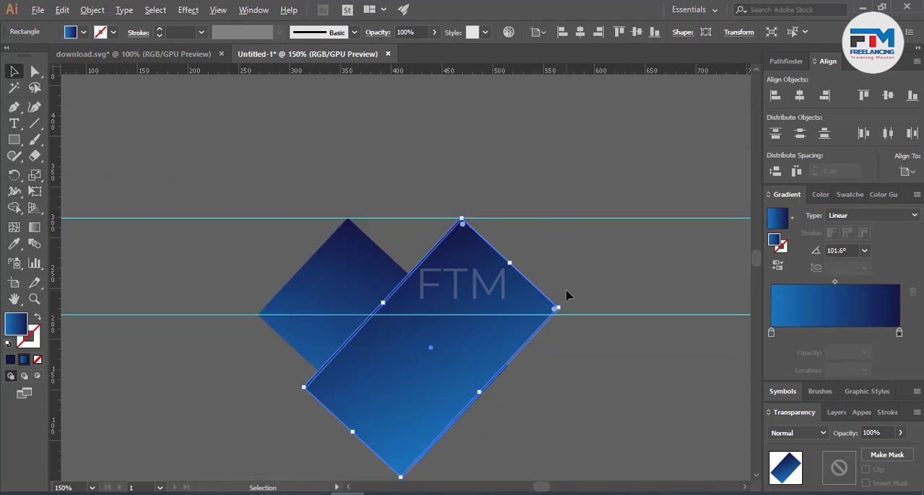
click(558, 368)
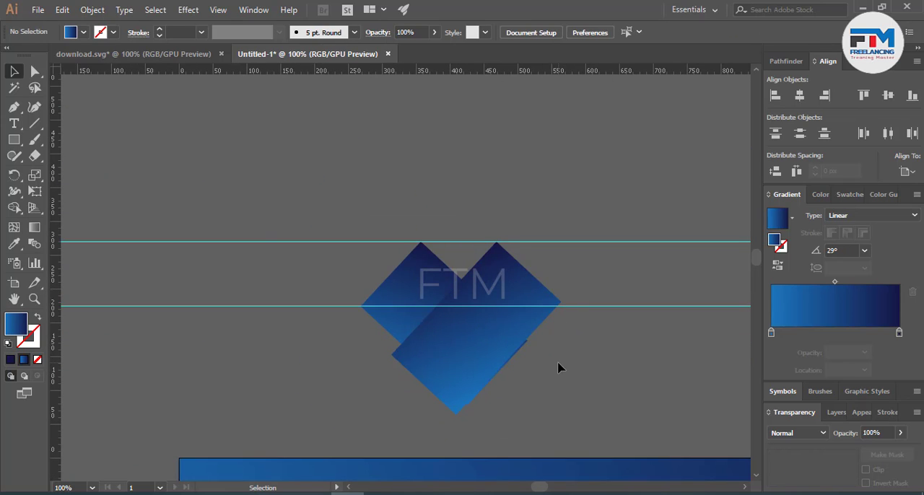
Step: Rotate the front rectangle about 4° clockwise around its top corner until its right corner meets the lower guide
scroll(520, 303, up, 3)
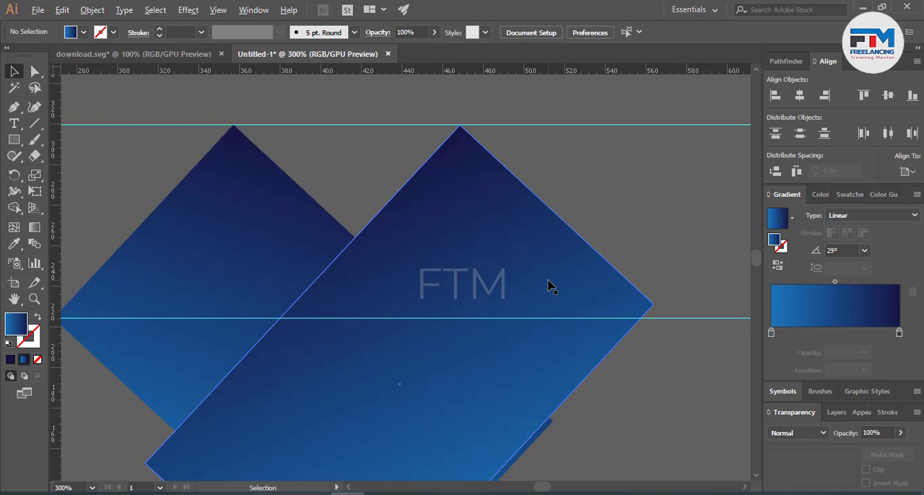
click(413, 215)
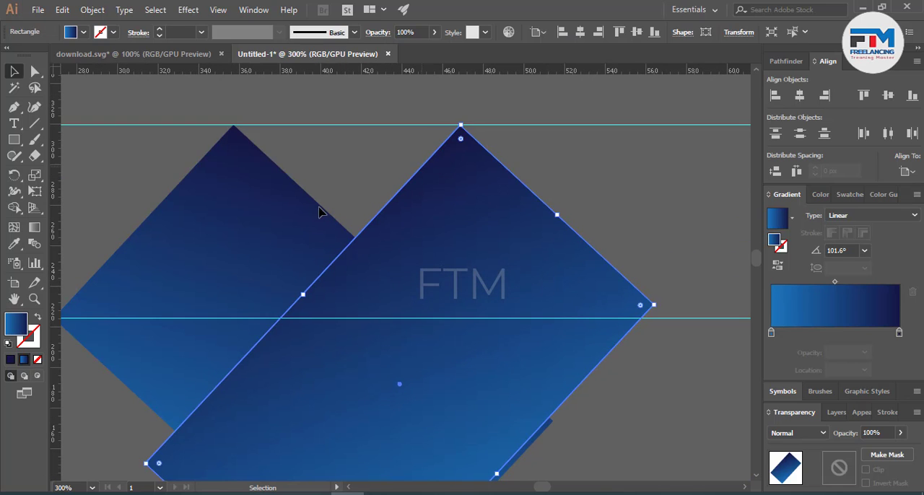
click(14, 175)
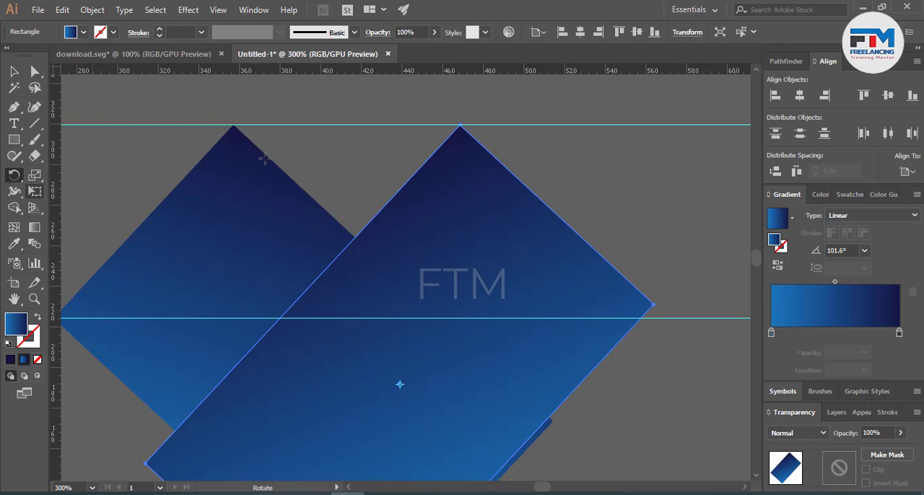
click(461, 124)
drag(652, 306, 639, 318)
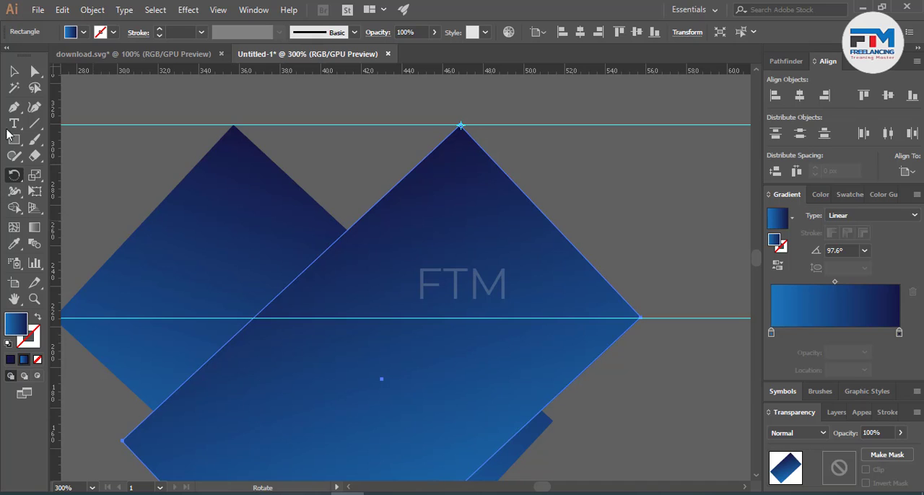
click(14, 71)
Step: Delete both horizontal guides around the heart-like shape
key(ctrl+1)
drag(396, 217, 342, 341)
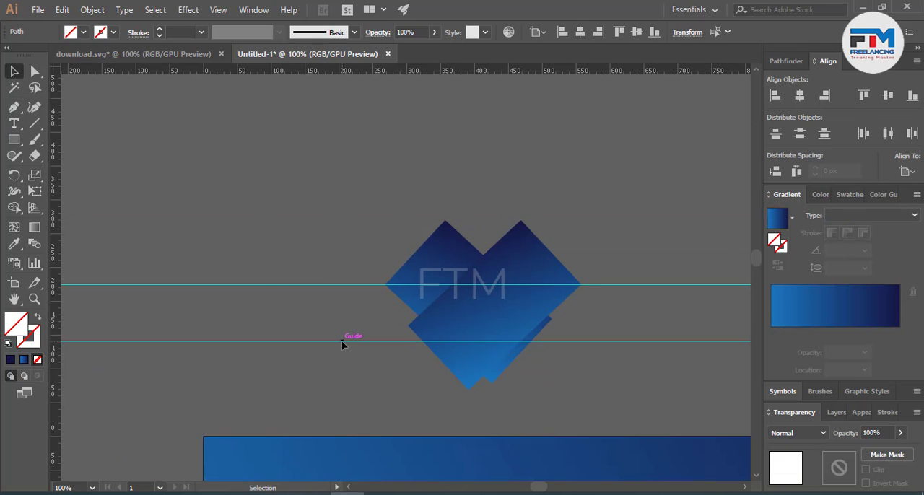
key(Delete)
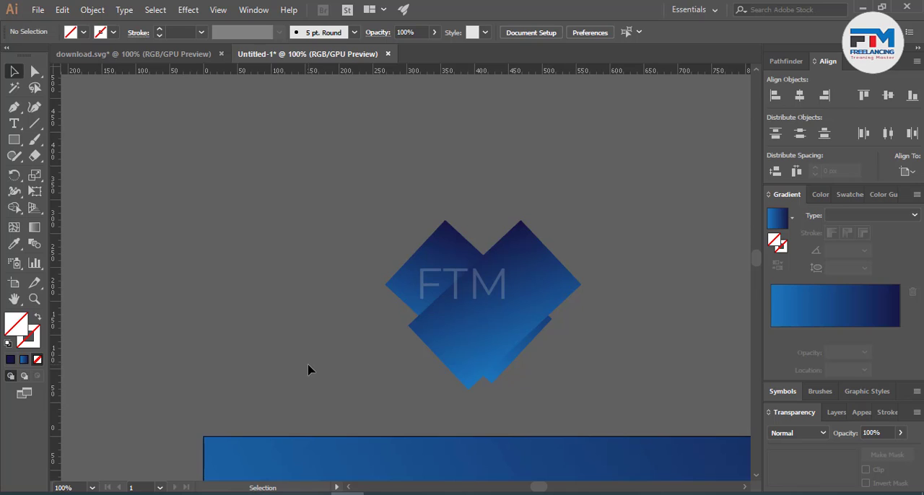
Step: With Shape Builder, remove the crossed rectangles' two overhanging lower strips and merge the remaining regions into one heart-like shape
drag(496, 316, 496, 316)
click(14, 207)
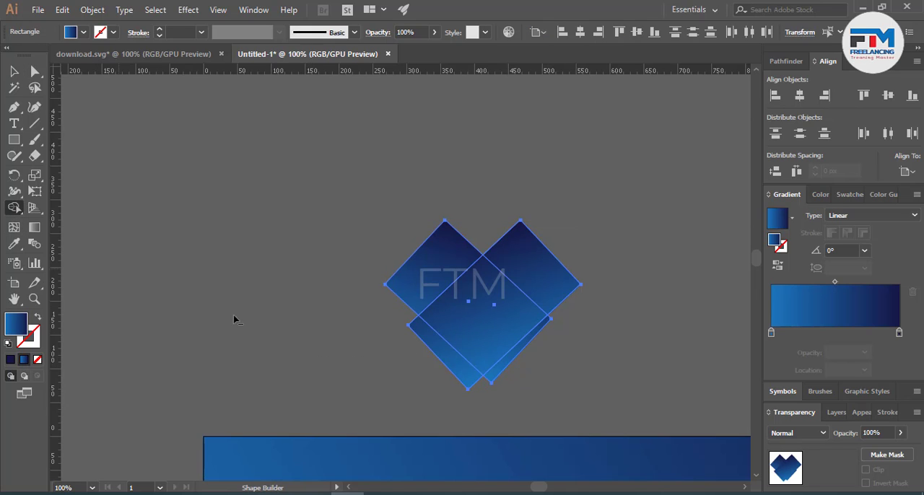
drag(415, 372, 451, 371)
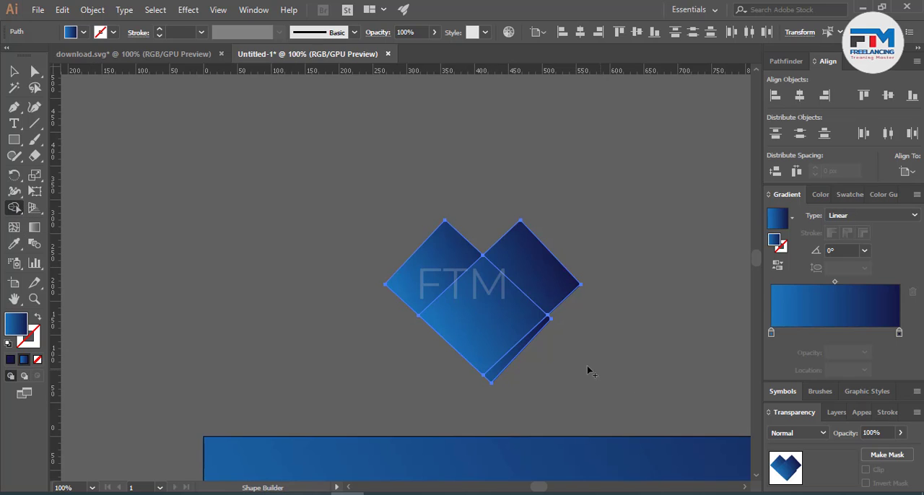
drag(504, 368, 504, 369)
scroll(502, 307, up, 2)
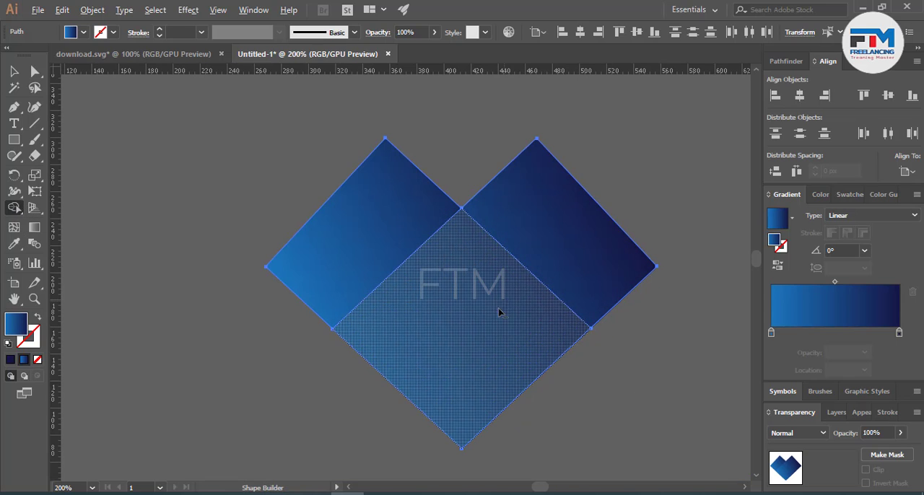
drag(549, 251, 550, 253)
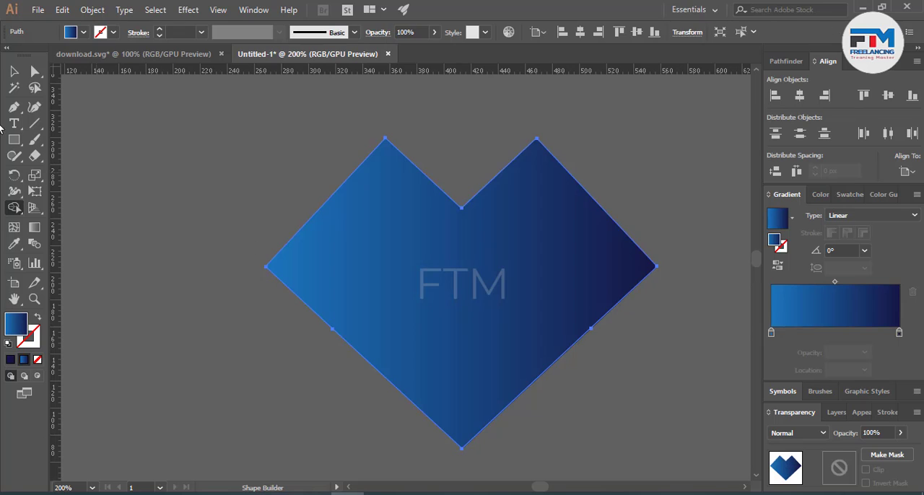
Step: Round the heart-like shape's two top corners and its outer left and right corners fully into two lobes
click(35, 71)
click(186, 135)
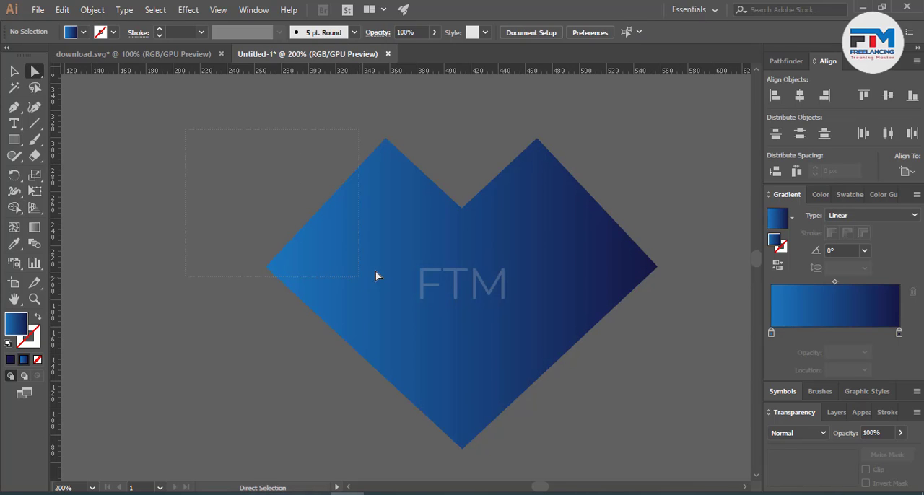
drag(394, 270, 394, 269)
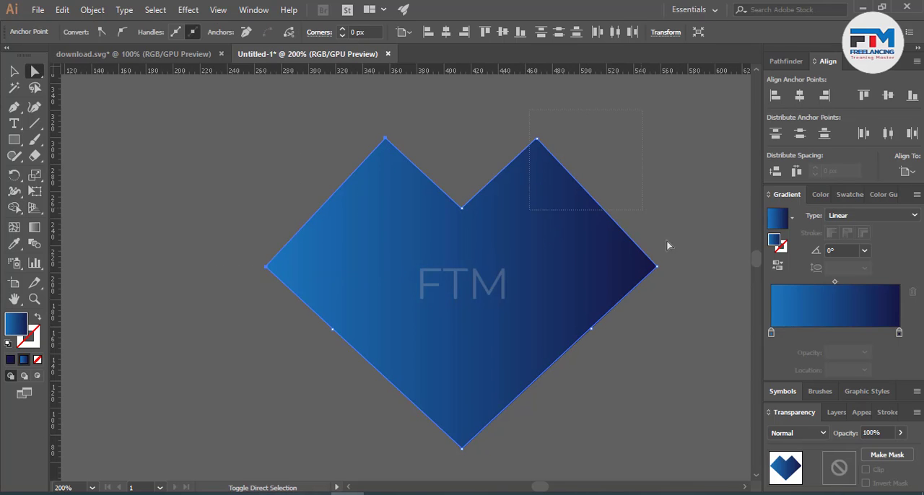
drag(635, 274, 519, 353)
click(635, 402)
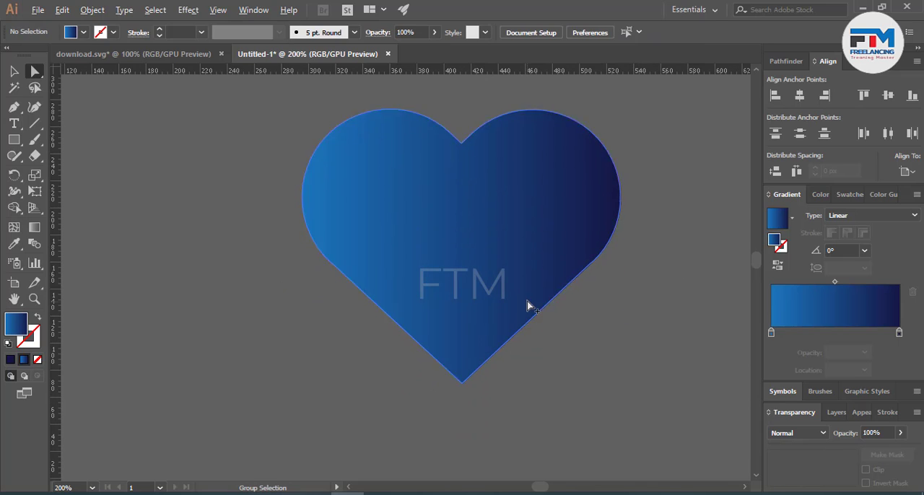
Step: Add an anchor point near the middle of each straight lower edge of the heart with the Pen tool
scroll(524, 329, up, 1)
click(534, 335)
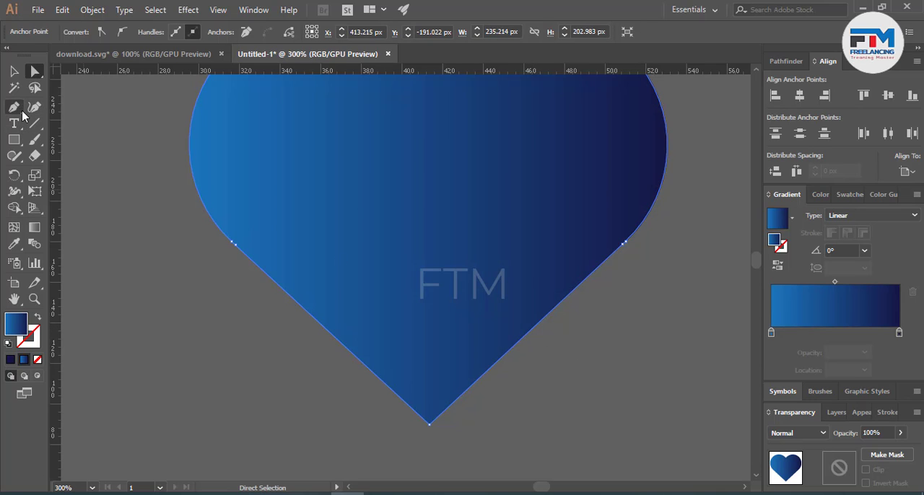
click(20, 112)
click(539, 321)
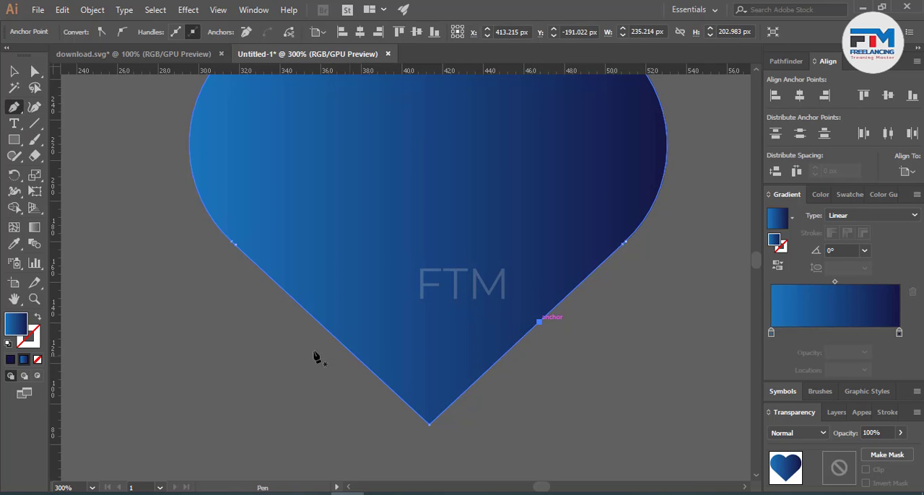
click(331, 334)
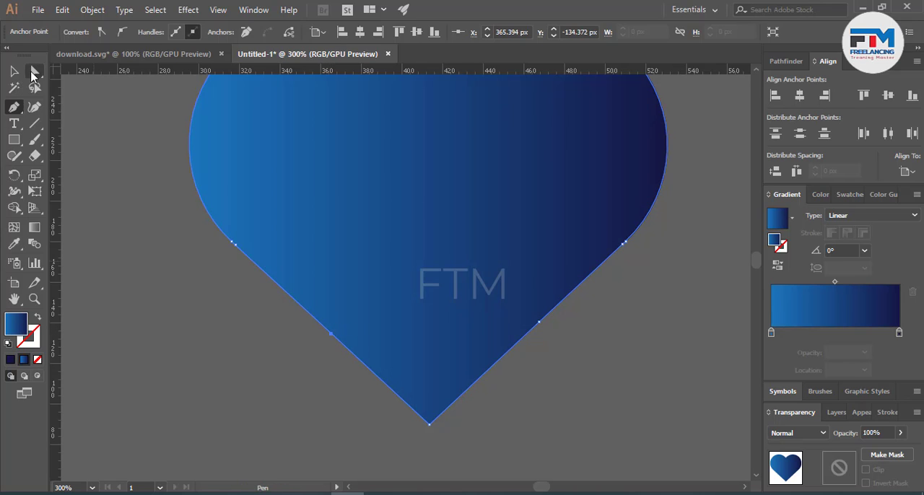
Step: Pull the added anchor on the heart's right lower edge outward and round it so the edge bulges
click(35, 70)
drag(539, 321, 36, 41)
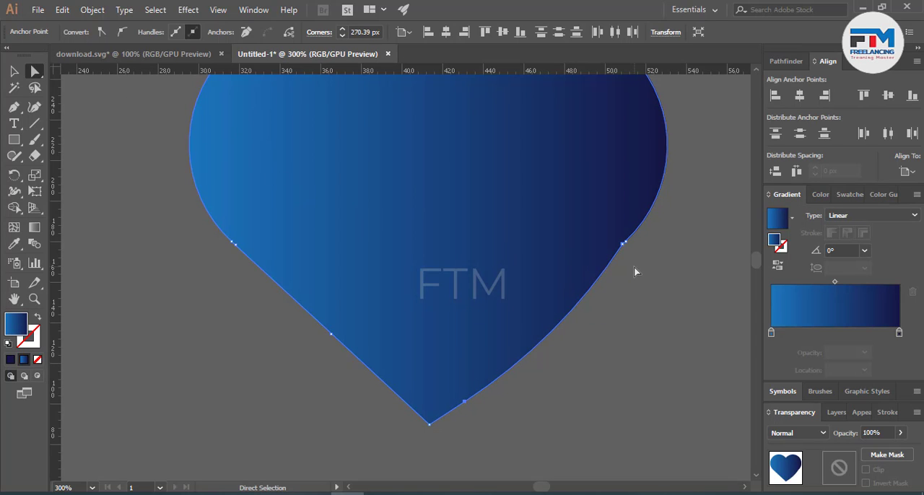
click(656, 262)
scroll(536, 311, down, 3)
scroll(622, 251, up, 3)
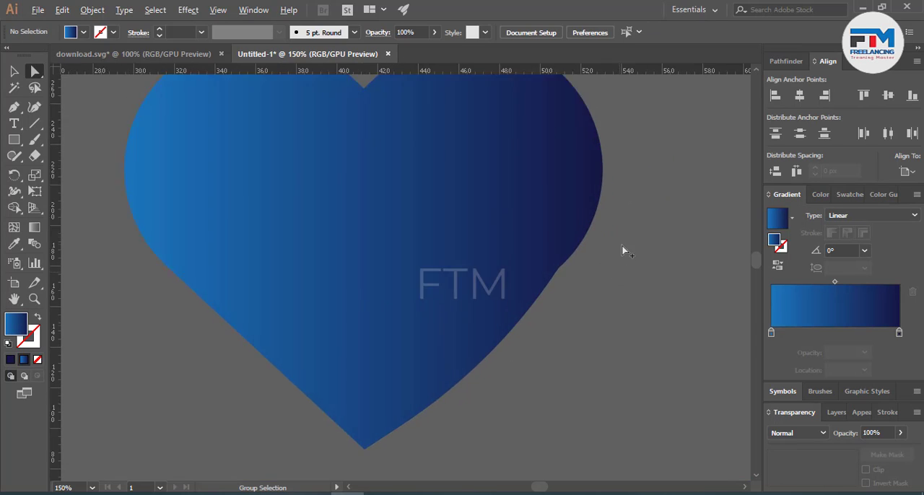
Step: Adjust the direction handle where the right lobe meets the lower edge to steepen the lobe's curve
scroll(622, 250, up, 5)
click(496, 287)
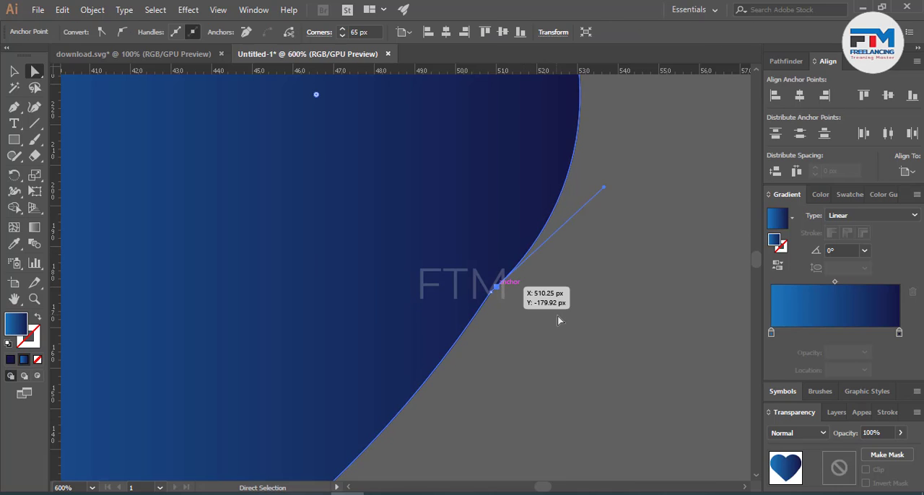
scroll(560, 316, up, 3)
drag(604, 319, 592, 268)
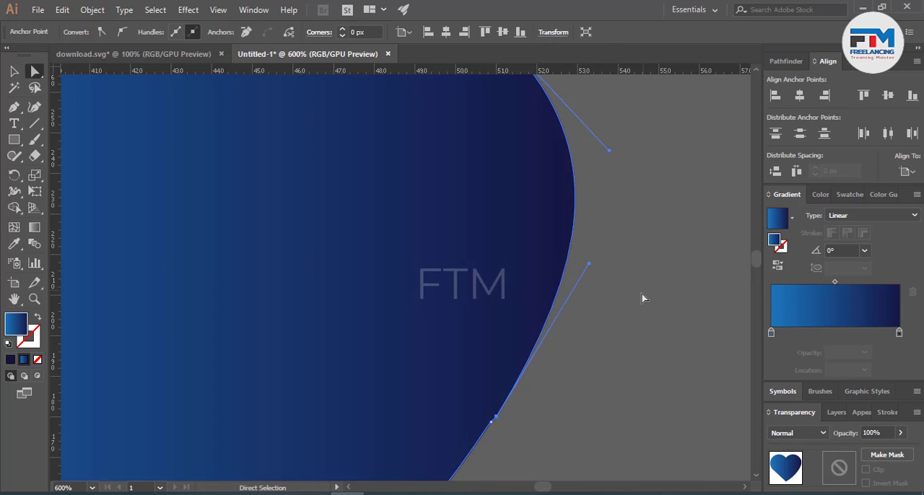
click(641, 295)
Step: Move the right lobe's lower anchor onto the adjacent anchor of the lower edge to remove the kink
scroll(635, 327, down, 2)
scroll(570, 382, up, 4)
scroll(562, 353, up, 2)
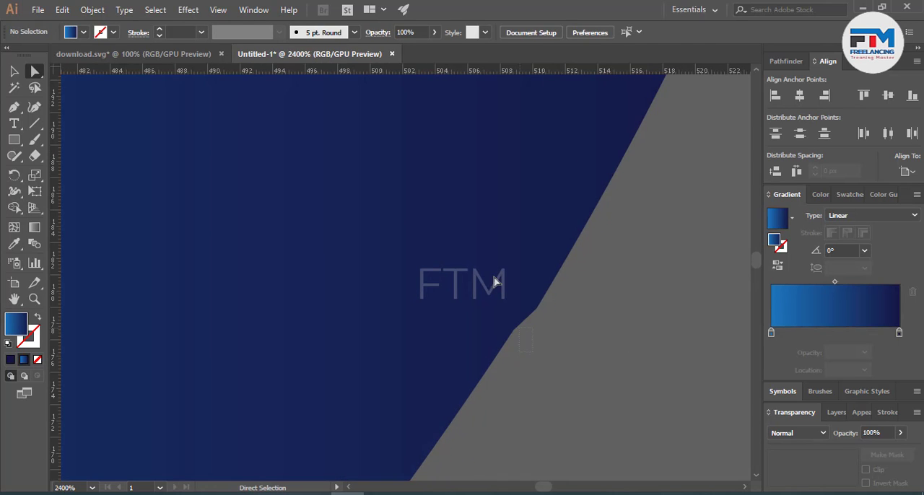
click(495, 278)
click(537, 309)
drag(536, 309, 512, 329)
click(574, 360)
scroll(583, 362, down, 6)
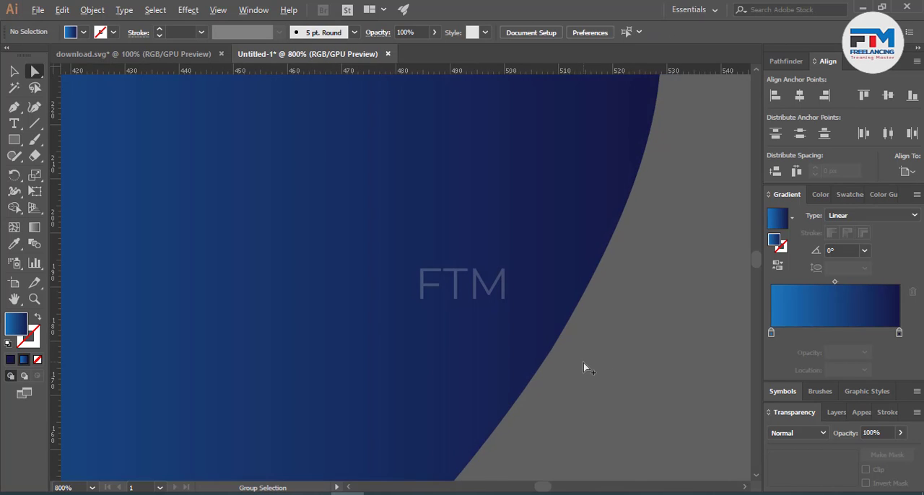
Step: Pull the added anchor on the heart's left lower edge outward and round it so the edge bulges
scroll(413, 346, up, 3)
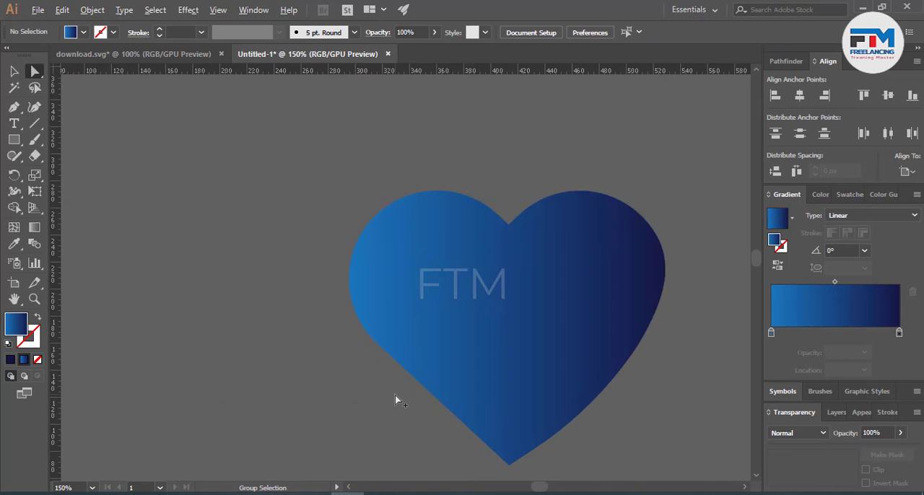
click(473, 358)
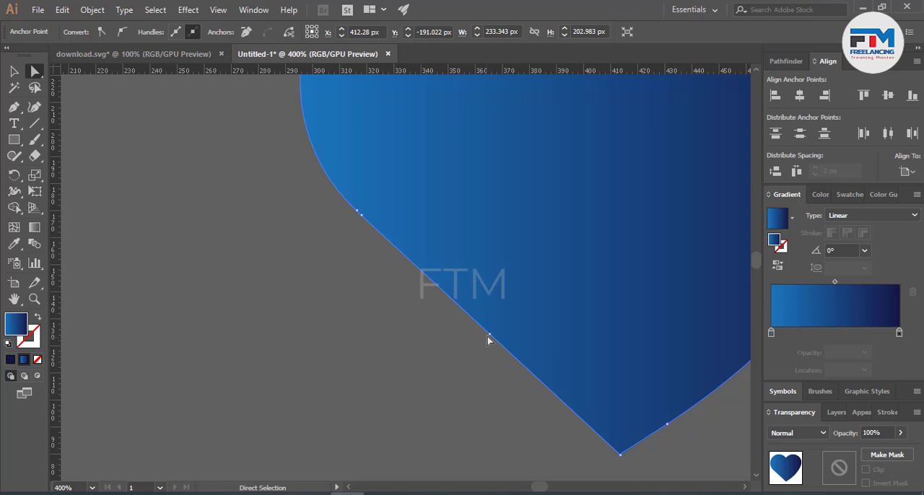
drag(488, 336, 695, 48)
scroll(327, 390, down, 4)
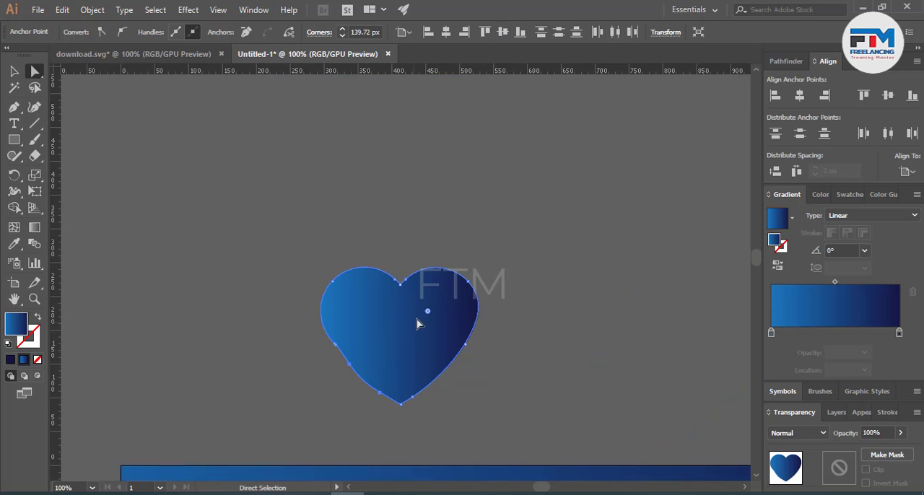
click(285, 362)
Step: Move the left lobe's lower anchor onto the adjacent anchor of the left lower edge
scroll(445, 281, up, 5)
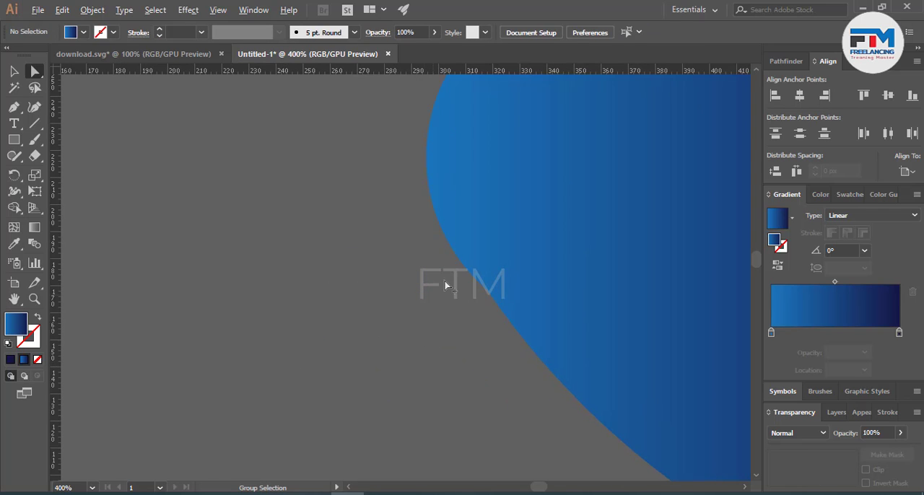
click(526, 302)
scroll(511, 315, up, 5)
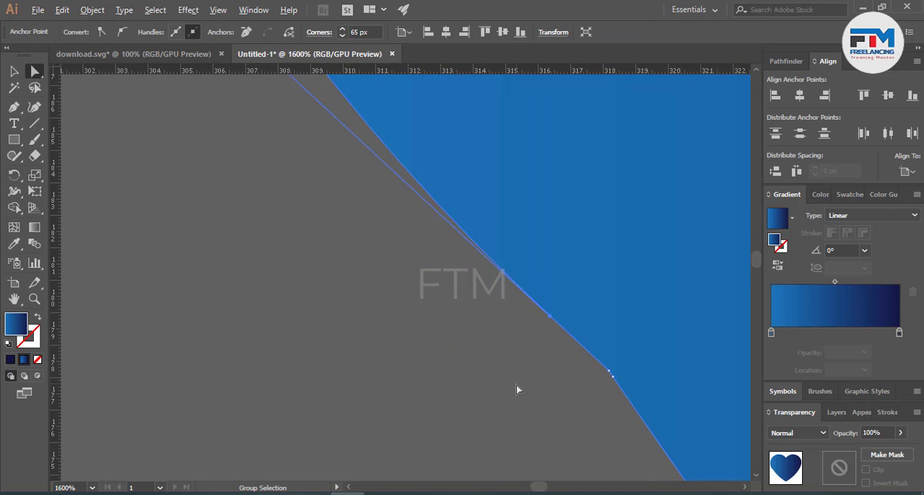
click(547, 344)
click(561, 311)
drag(548, 318, 610, 373)
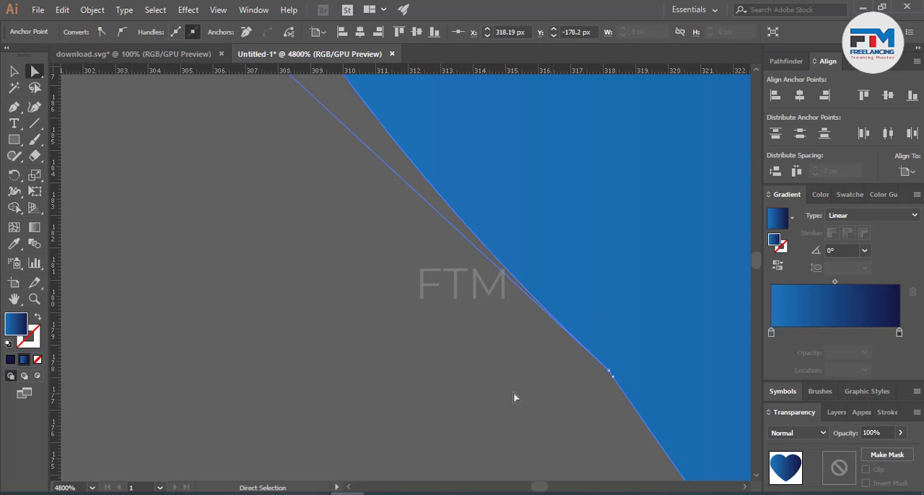
click(513, 394)
Step: Adjust the direction handle at the left lobe's lower anchor so the lobe flows smoothly into the lower edge
scroll(462, 384, down, 7)
click(465, 374)
click(442, 354)
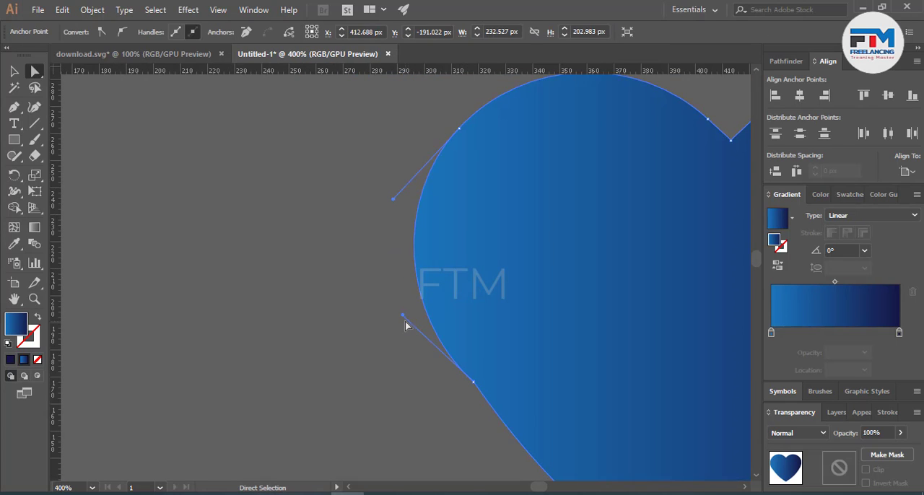
drag(403, 320, 406, 285)
click(411, 353)
key(ctrl+1)
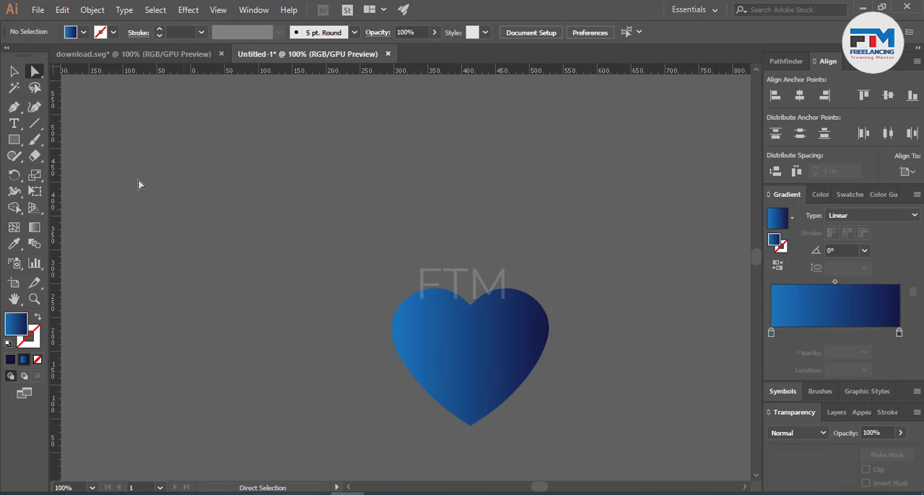
Step: Remove the heart's gradient fill and give it a 1 pt solid outline in cyan 3DFCFF
key(v)
click(496, 395)
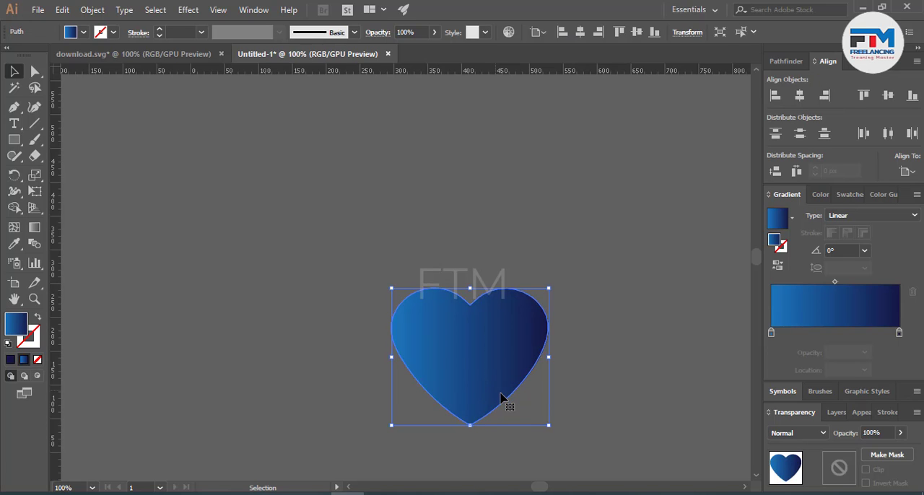
click(595, 387)
scroll(483, 395, up, 2)
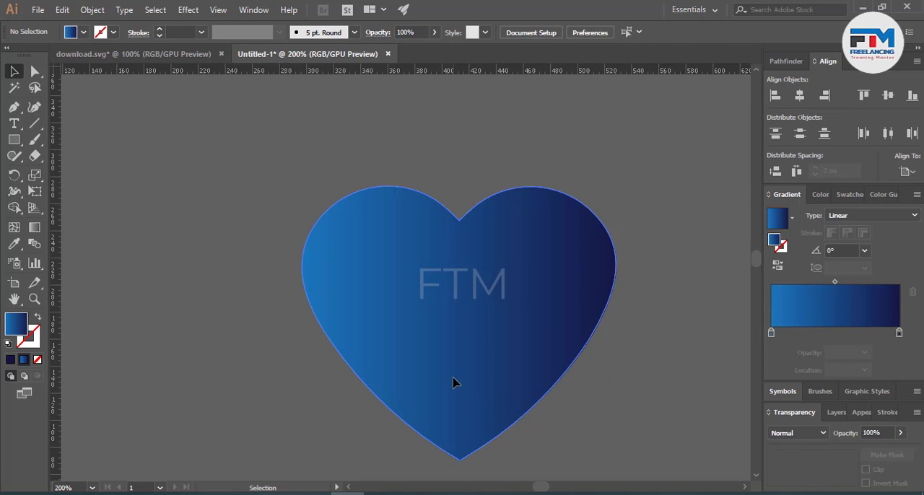
click(453, 383)
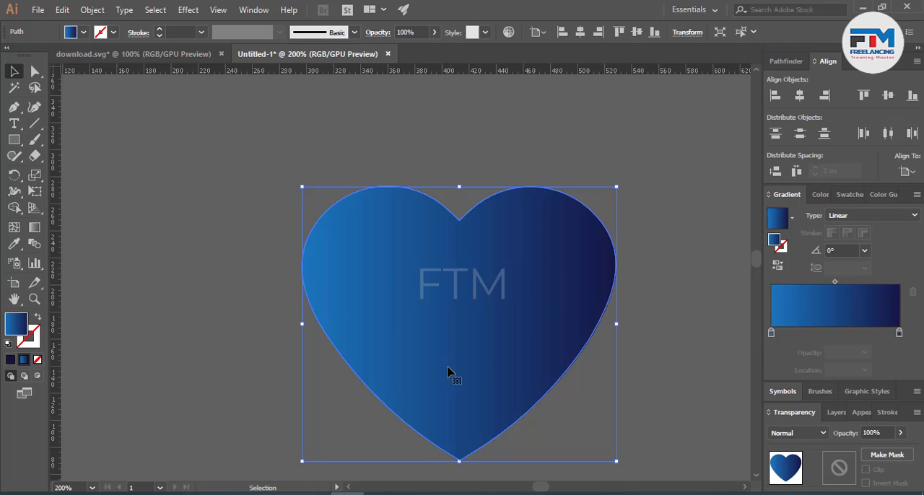
click(37, 359)
click(9, 362)
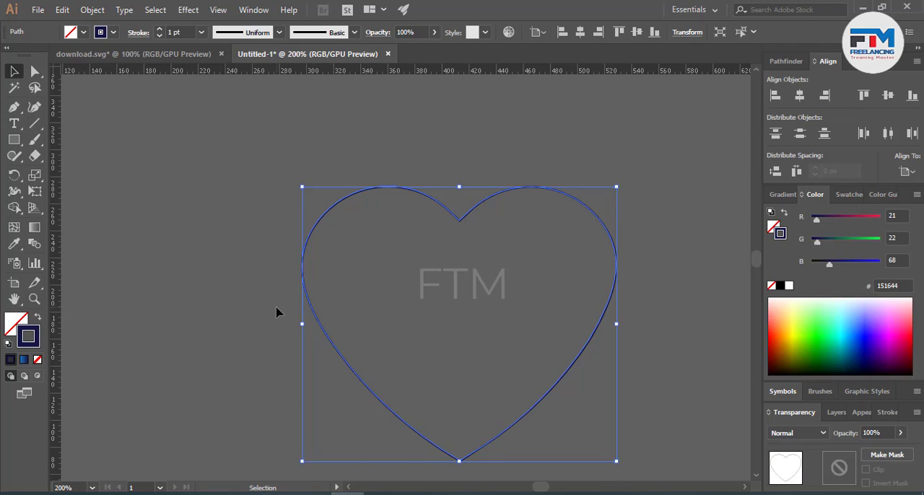
click(277, 311)
drag(285, 308, 442, 285)
click(845, 324)
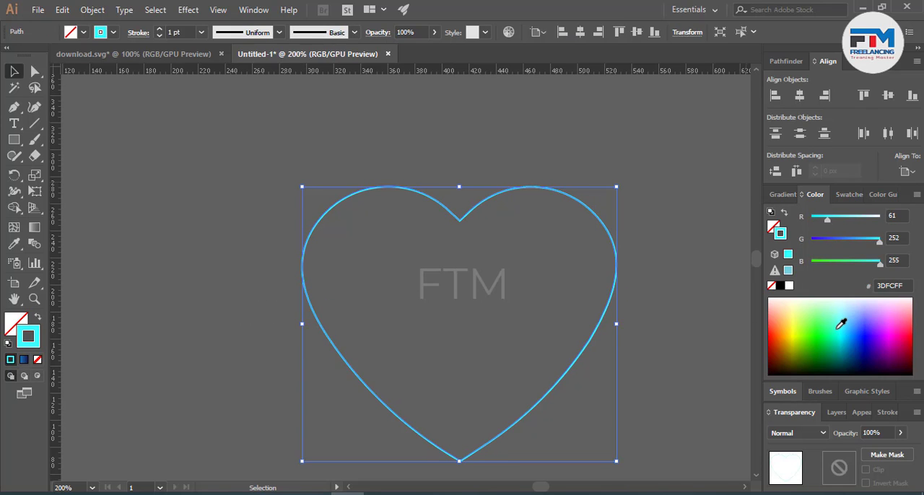
click(404, 327)
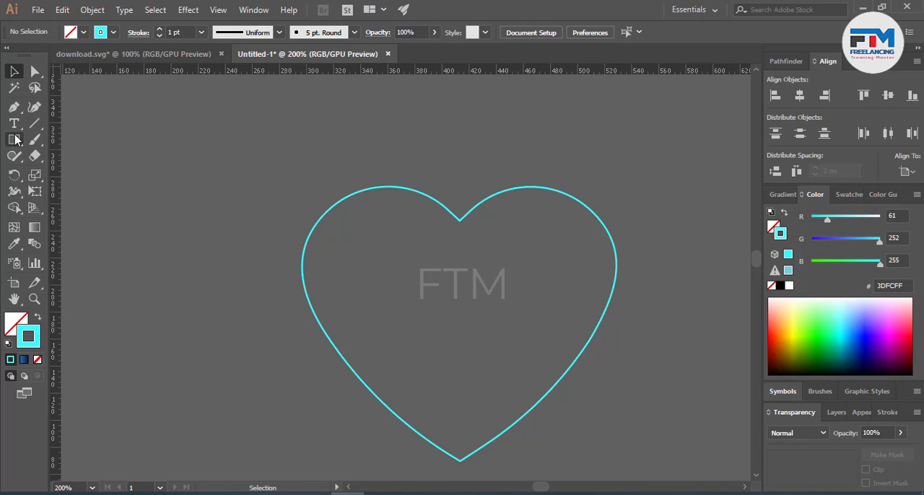
Step: Draw a curved Pen path from the heart's bottom tip up inside the left lobe, ending on the outline beside the notch
click(14, 107)
scroll(440, 363, down, 2)
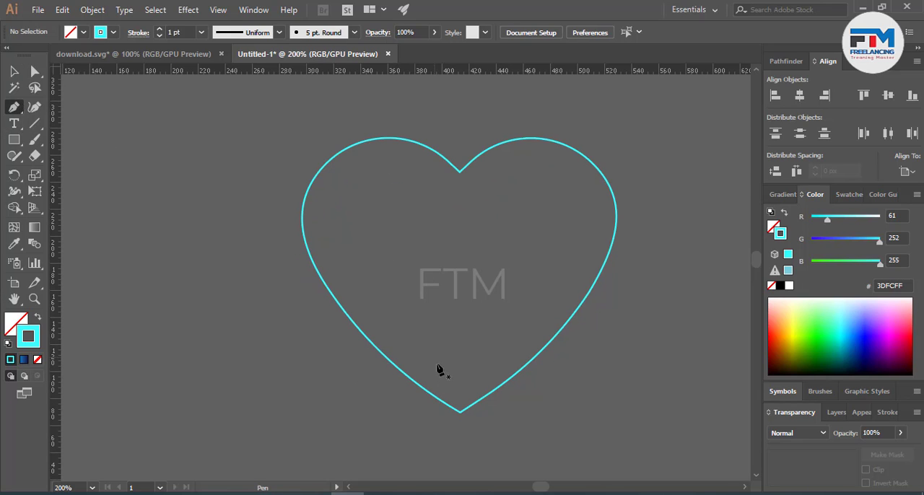
click(460, 414)
scroll(447, 405, up, 2)
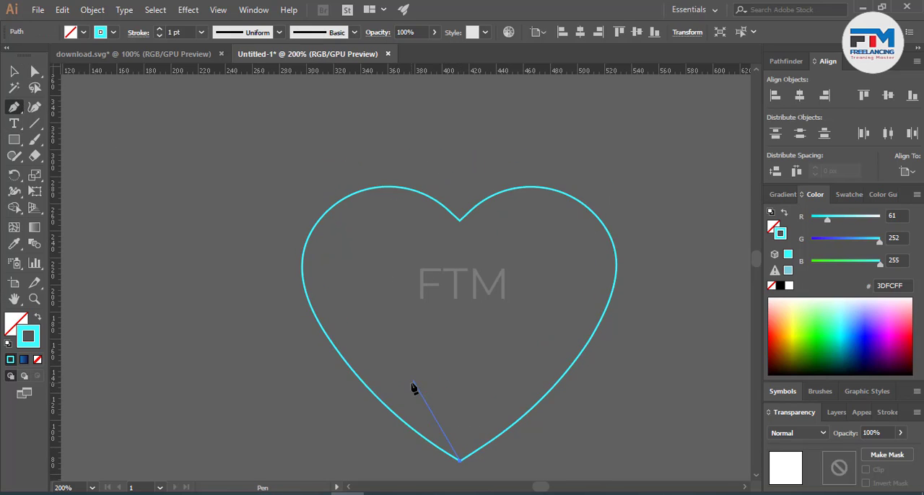
drag(334, 250, 347, 162)
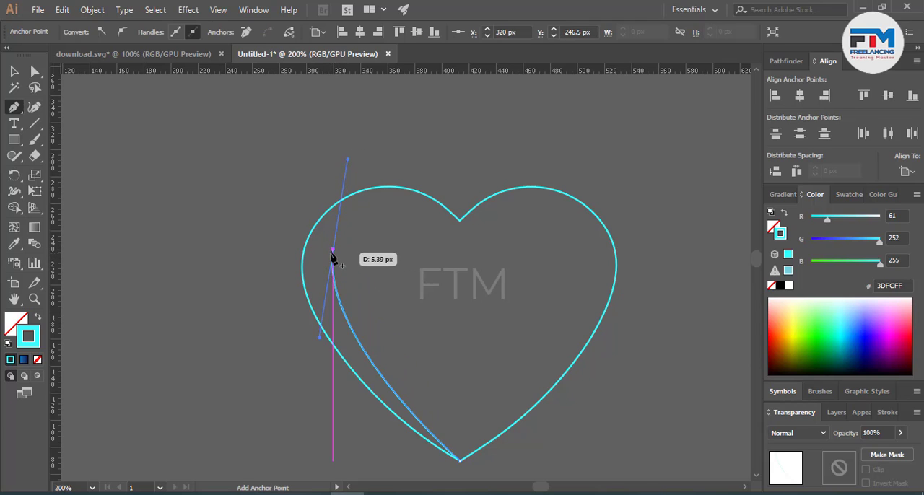
drag(332, 250, 534, 218)
click(441, 205)
Step: Continue the Pen path loosely around the outside of the heart's left half and back to its bottom tip
click(451, 161)
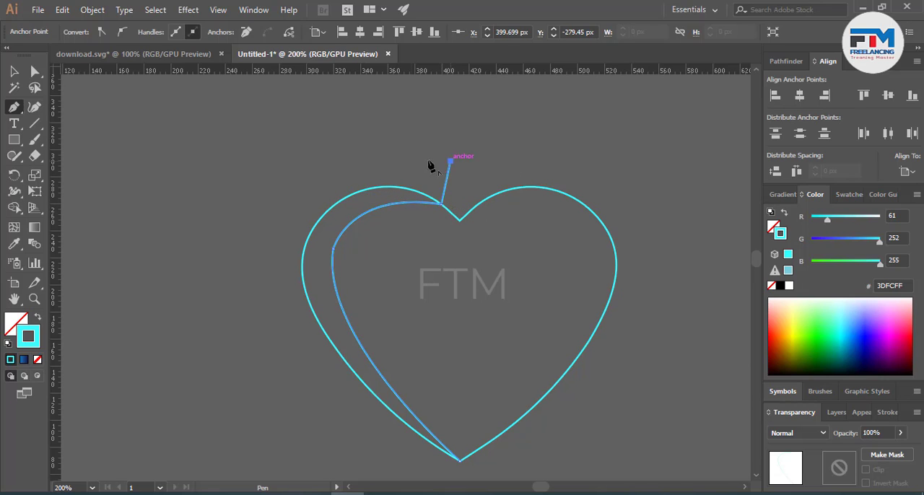
click(332, 155)
click(259, 171)
click(222, 215)
click(235, 298)
click(273, 346)
click(389, 444)
click(430, 449)
click(459, 460)
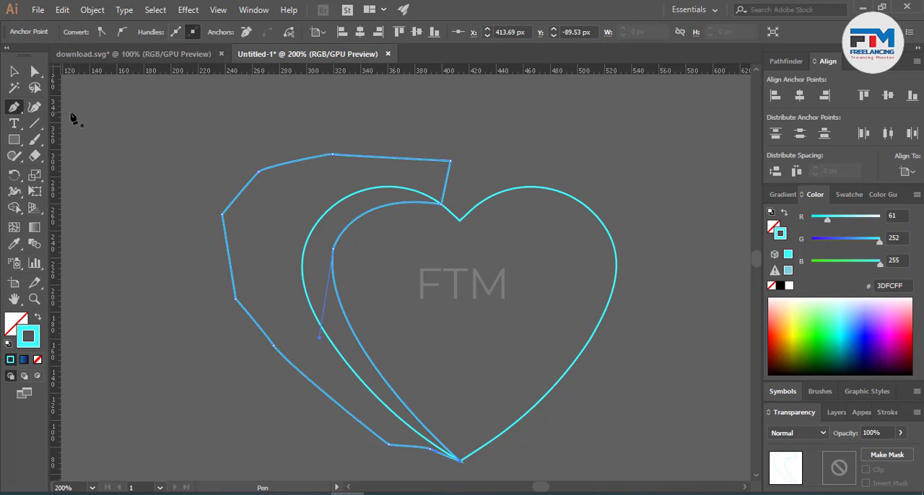
Step: Select the heart and the Pen shape, and remove the part outside the heart's left half with Shape Builder
key(v)
click(363, 215)
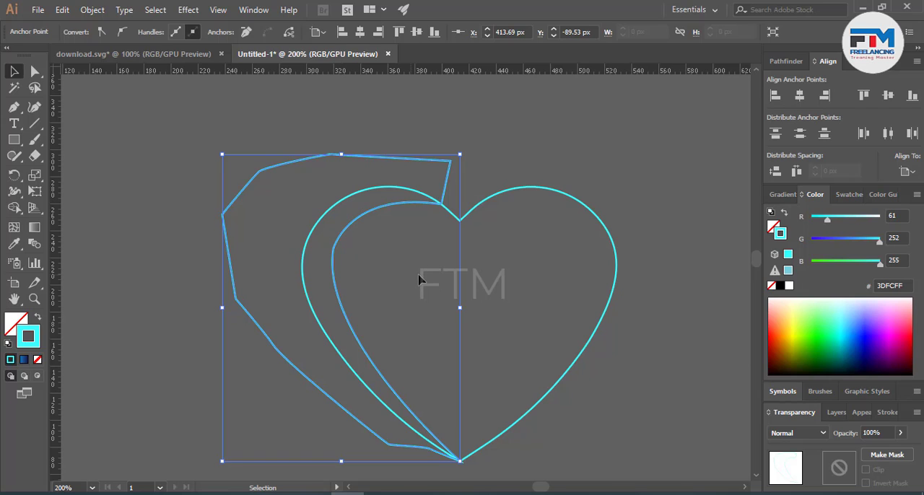
drag(122, 190, 365, 312)
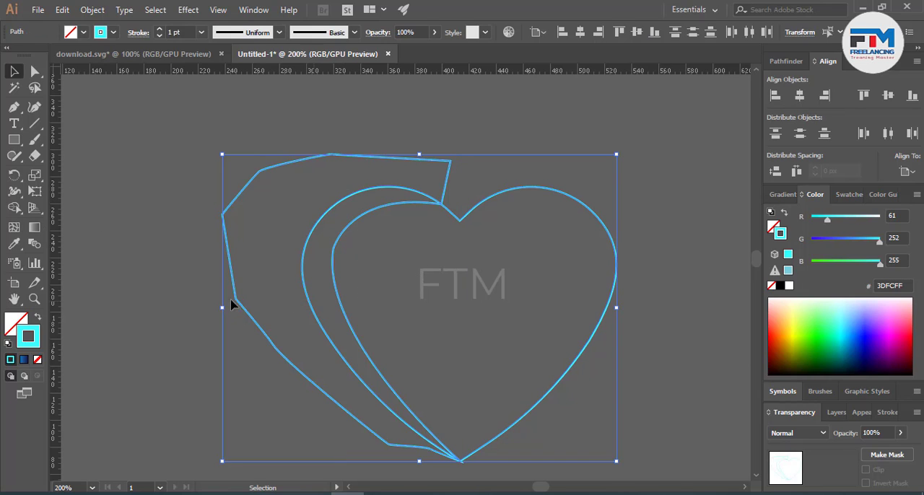
click(14, 208)
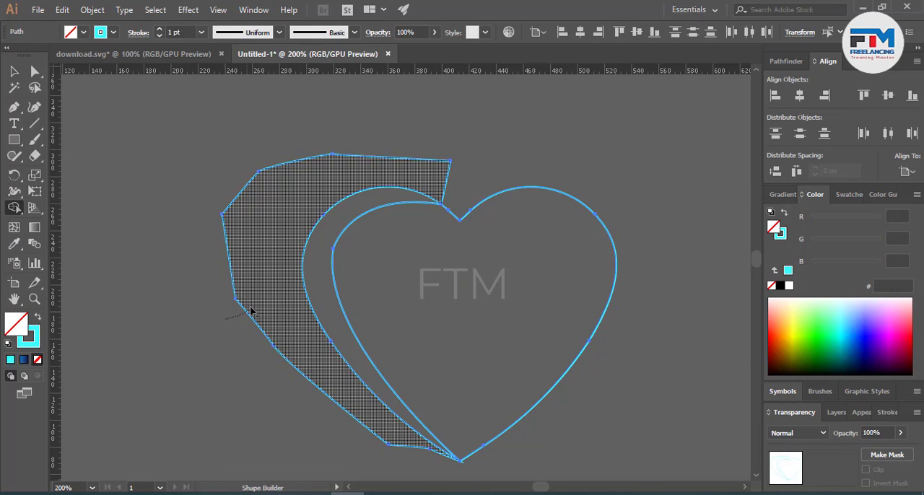
alt+click(252, 310)
click(14, 71)
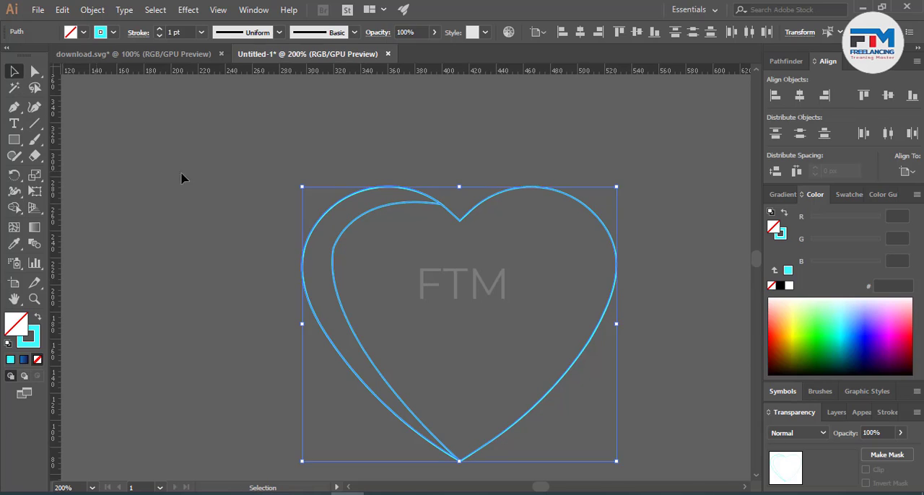
click(251, 214)
Step: Round the corner anchor on the left crescent's inner curve to a radius of about 51.6 px
click(337, 283)
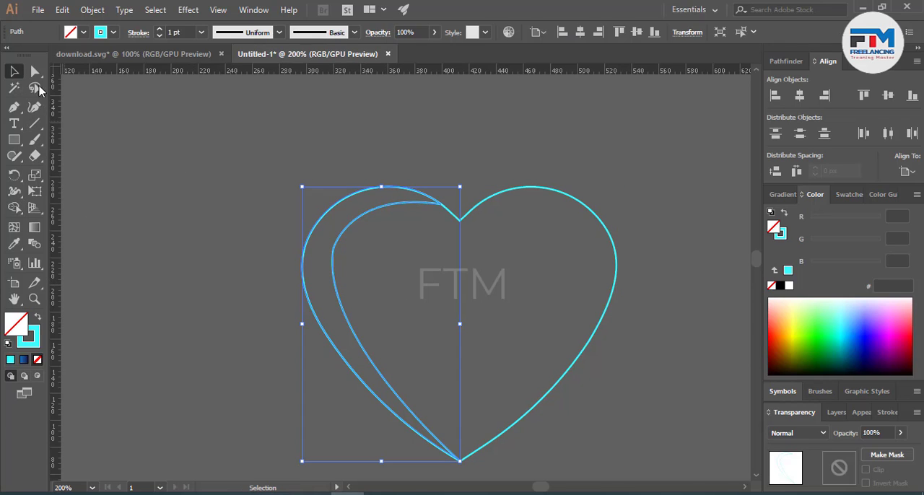
click(35, 71)
drag(346, 252, 404, 276)
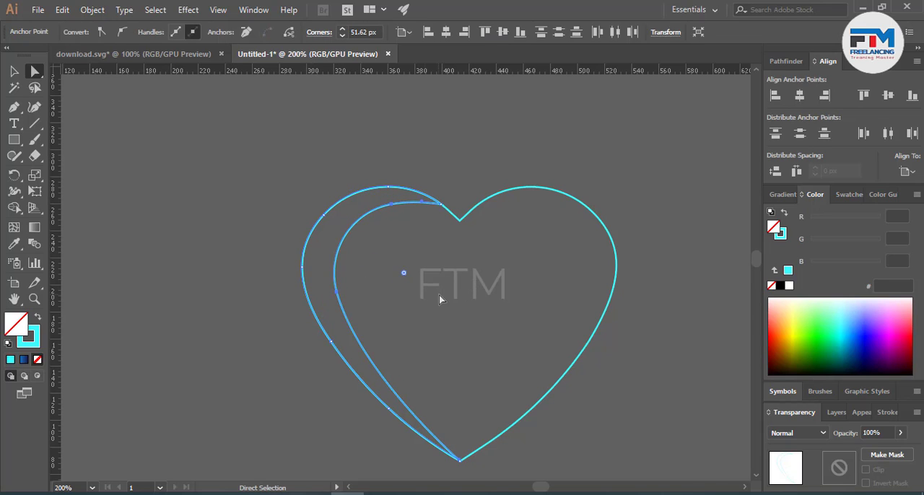
click(151, 238)
click(13, 71)
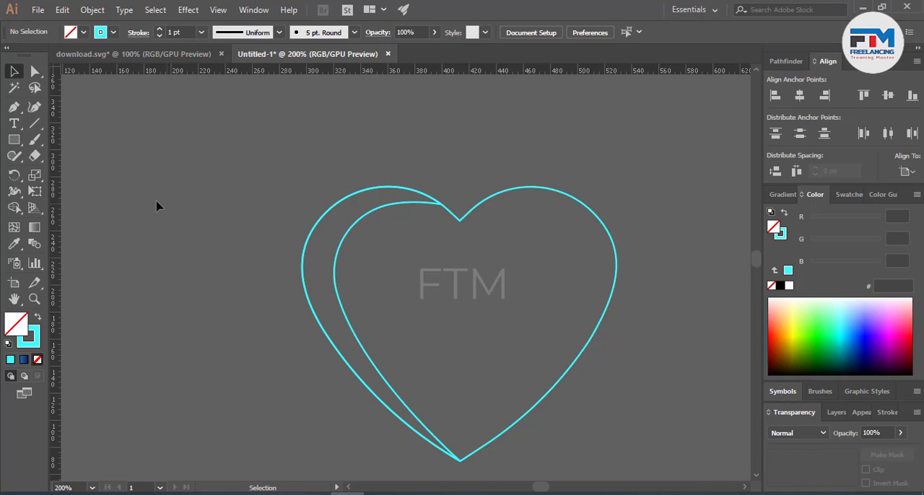
Step: Draw a second curved Pen path from the heart's bottom tip up the middle of the left crescent to its upper end beside the notch
click(13, 107)
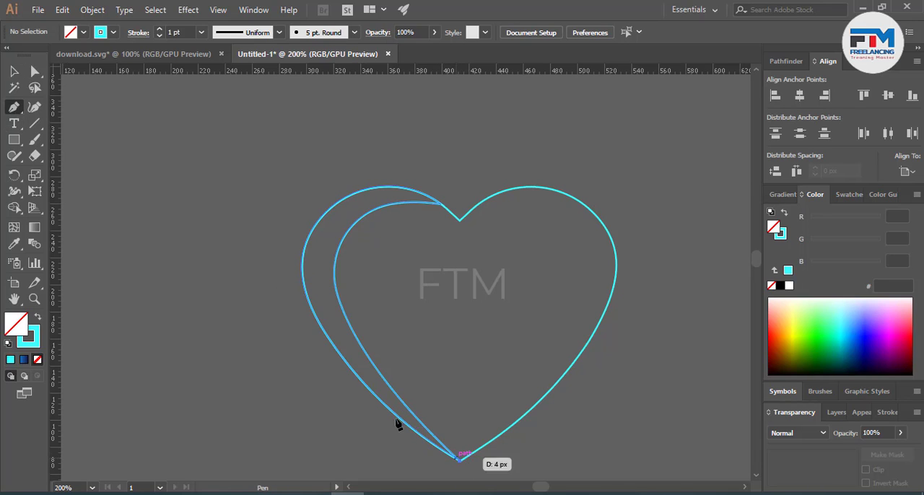
click(459, 459)
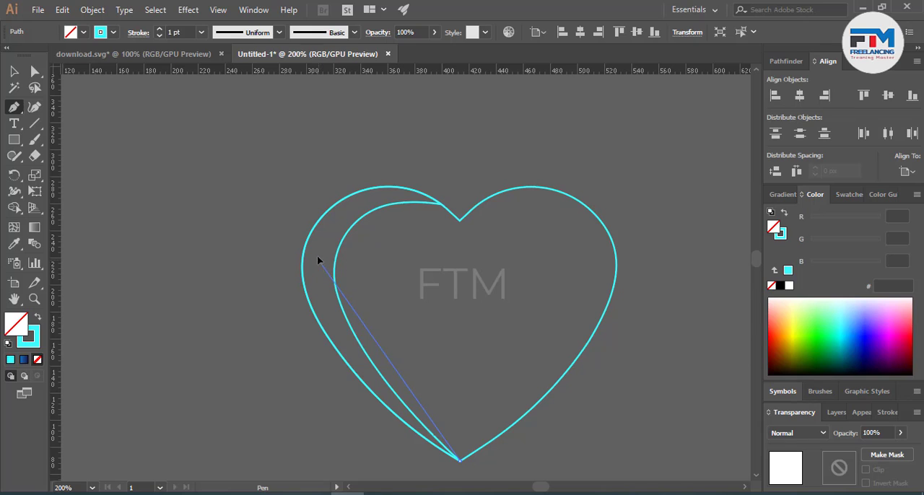
drag(318, 259, 321, 160)
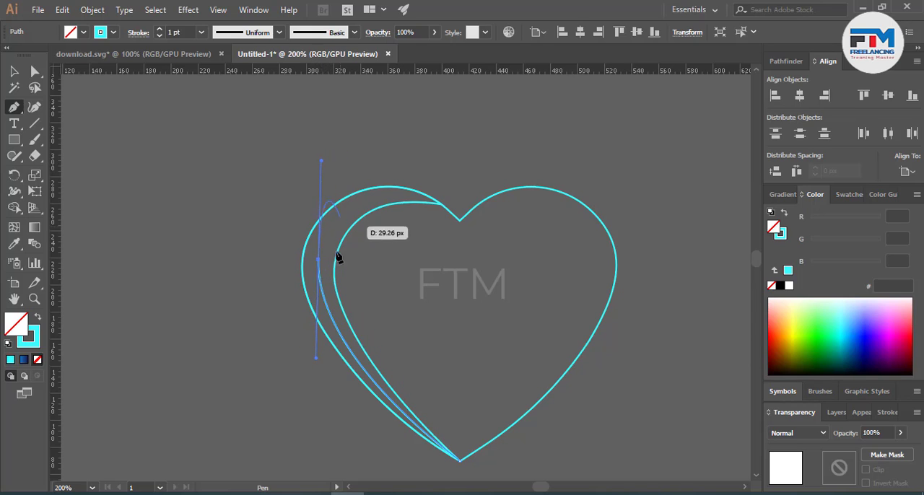
click(318, 260)
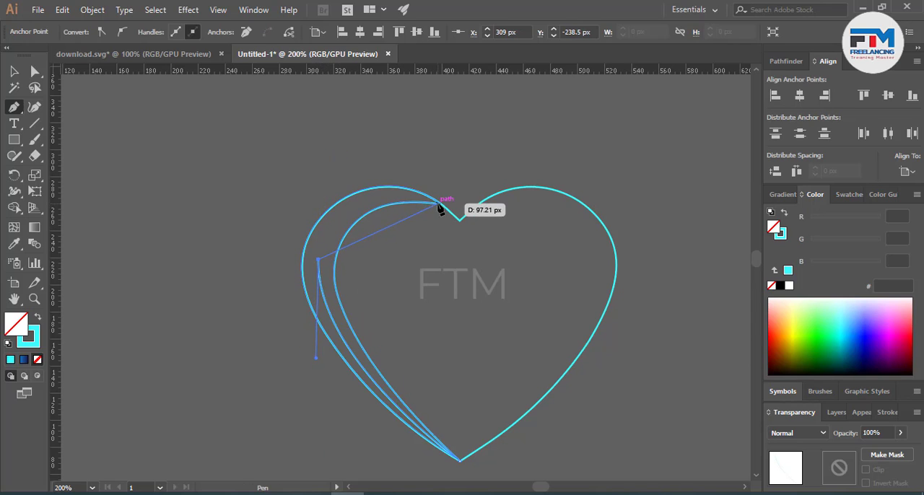
drag(441, 204, 548, 242)
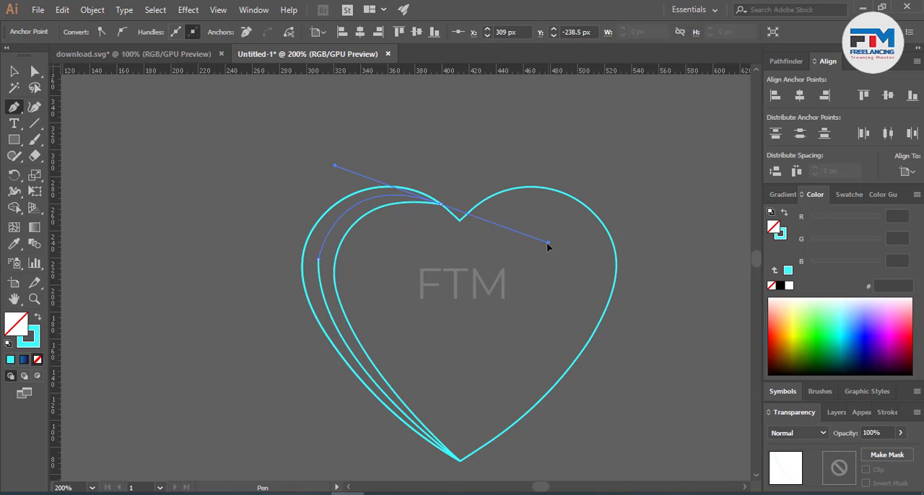
click(441, 205)
Step: Continue the second Pen path loosely around the outside of the heart's left half and close it at the bottom tip
click(426, 170)
click(319, 140)
drag(221, 174, 207, 192)
drag(198, 242, 214, 273)
drag(255, 317, 264, 328)
drag(332, 409, 339, 416)
drag(399, 445, 411, 456)
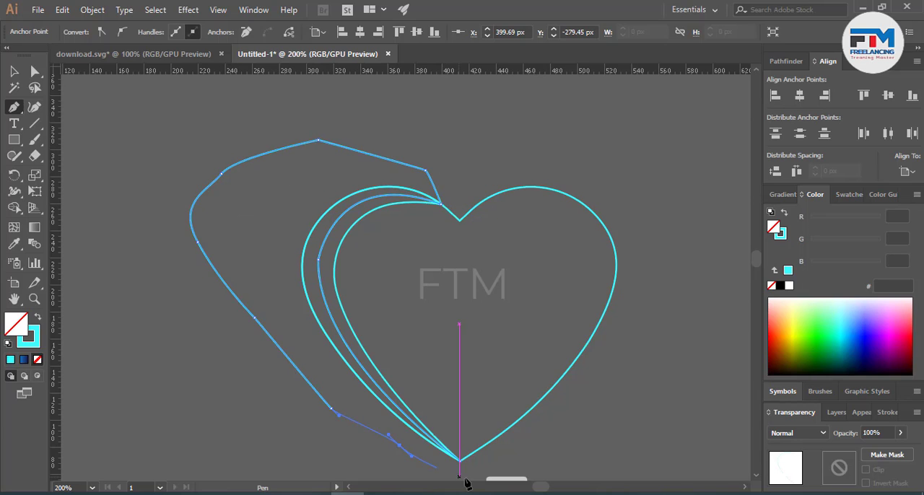
click(465, 478)
click(460, 460)
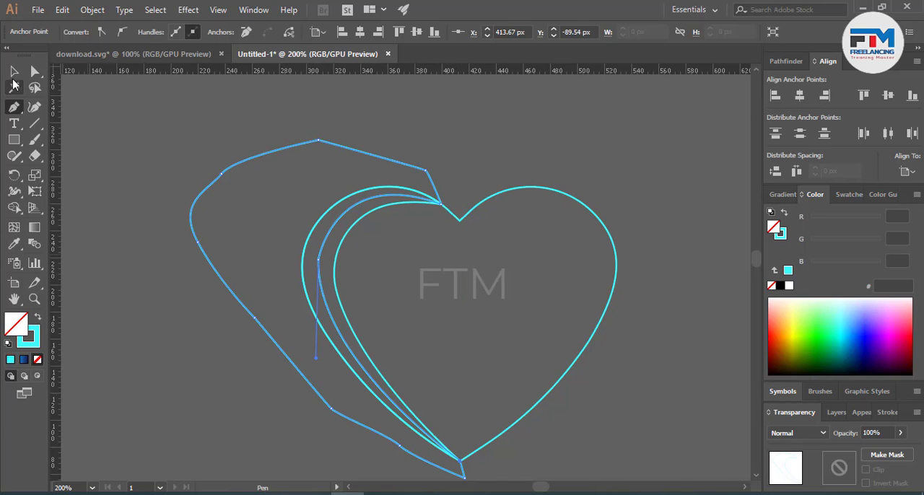
Step: Select all paths and remove the second Pen shape's area outside the heart with Shape Builder
click(13, 71)
key(ctrl+a)
key(shift+m)
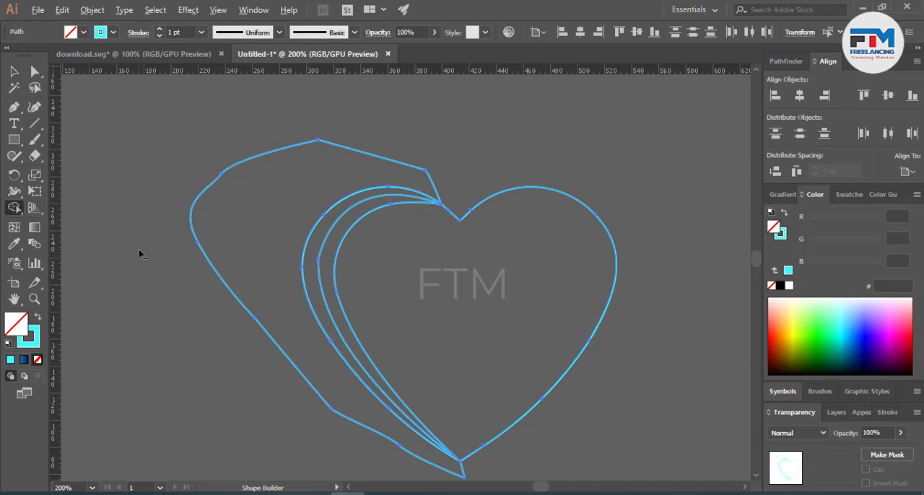
alt+click(229, 274)
click(14, 71)
click(291, 263)
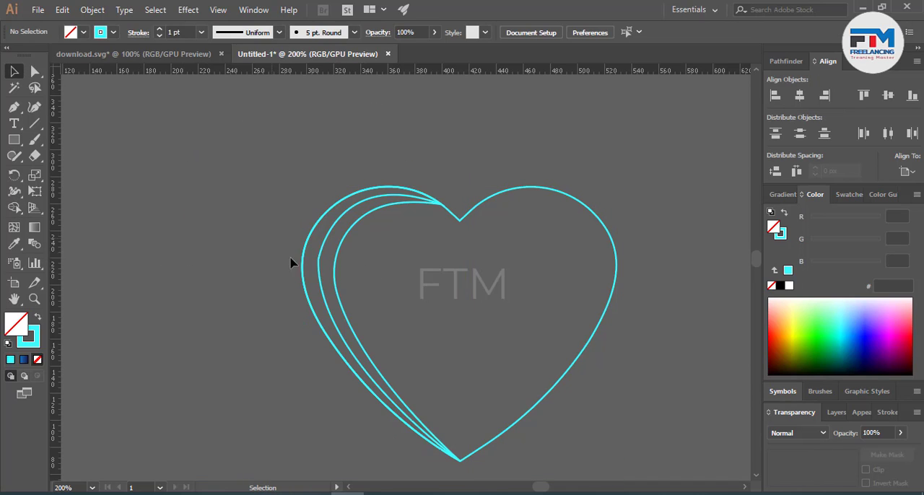
Step: Round the corner anchor on the middle curve so it runs smoothly through the left lobe
key(a)
click(318, 259)
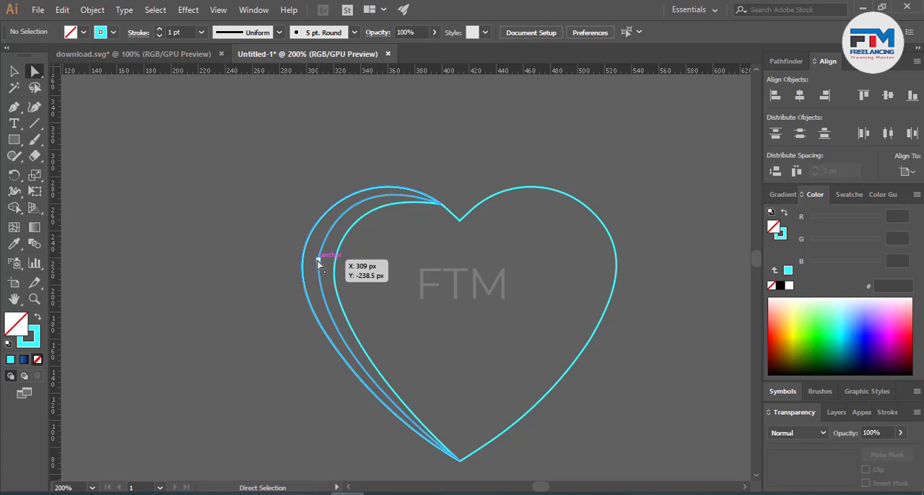
drag(332, 262, 439, 272)
click(442, 293)
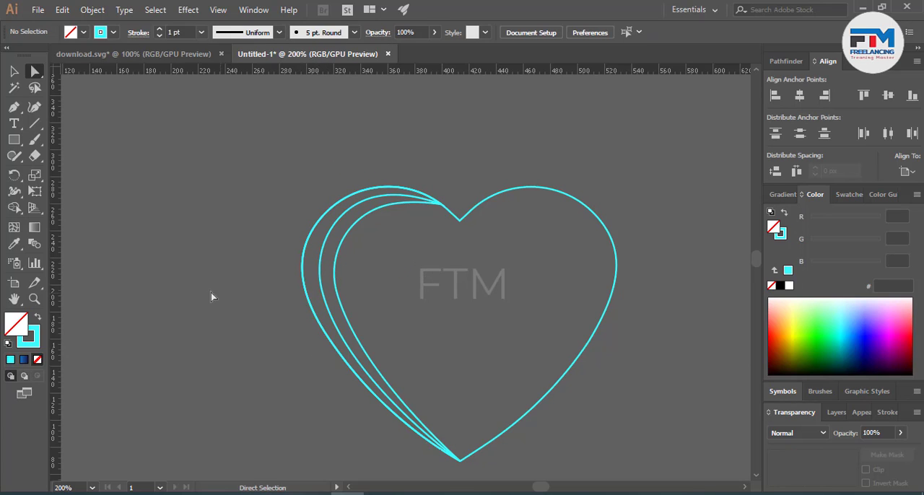
click(14, 71)
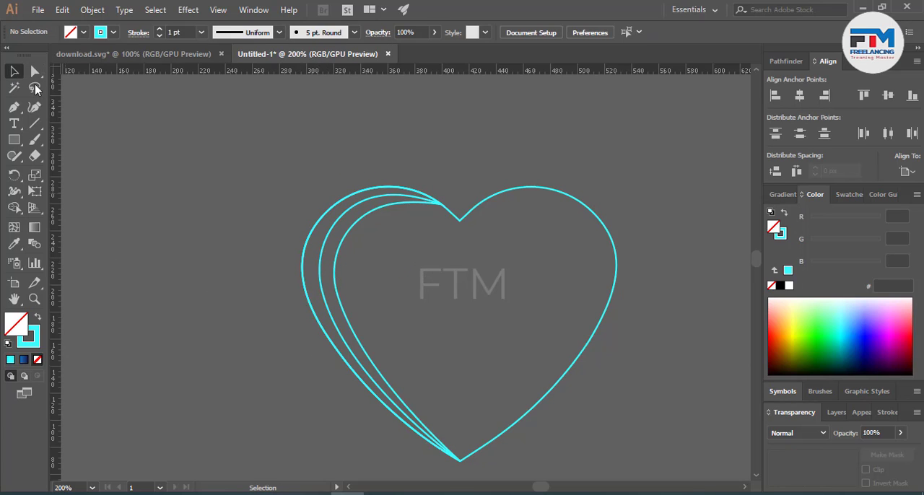
Step: Remove the stroke from the crescent shapes in the heart's left half and fill them with cyan 00E7F1
click(313, 292)
click(834, 334)
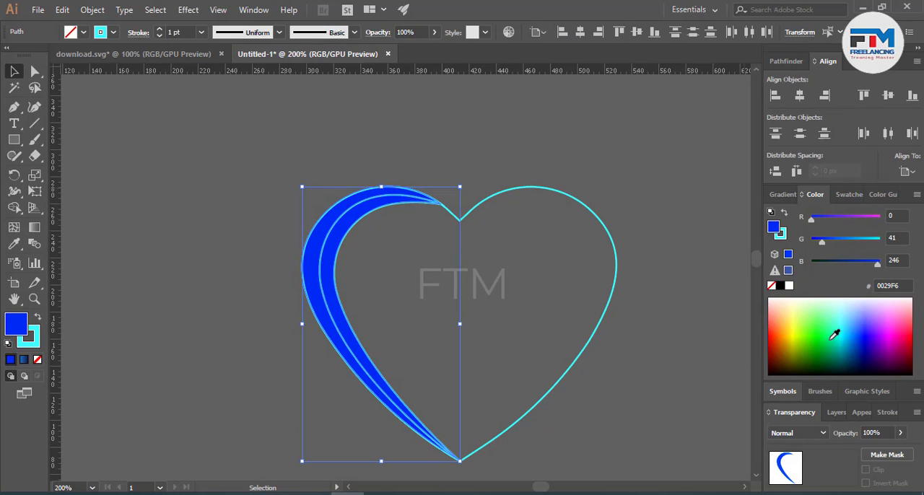
click(37, 359)
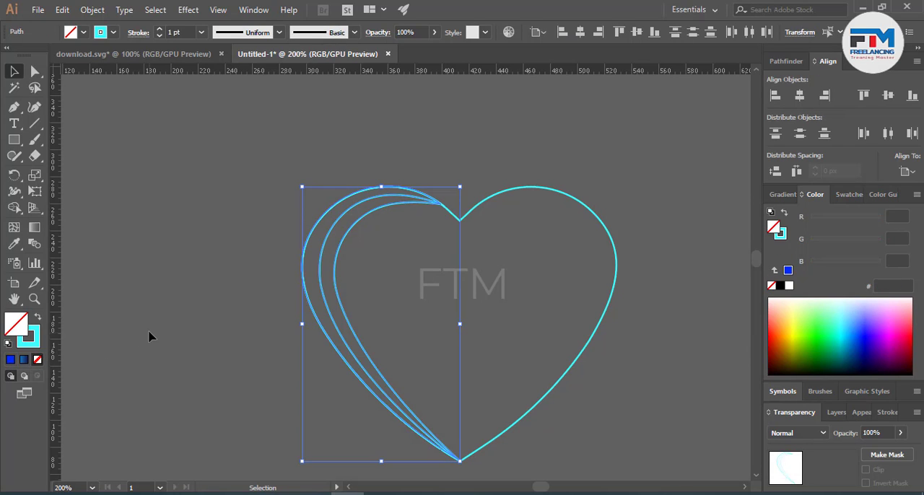
click(38, 346)
click(37, 360)
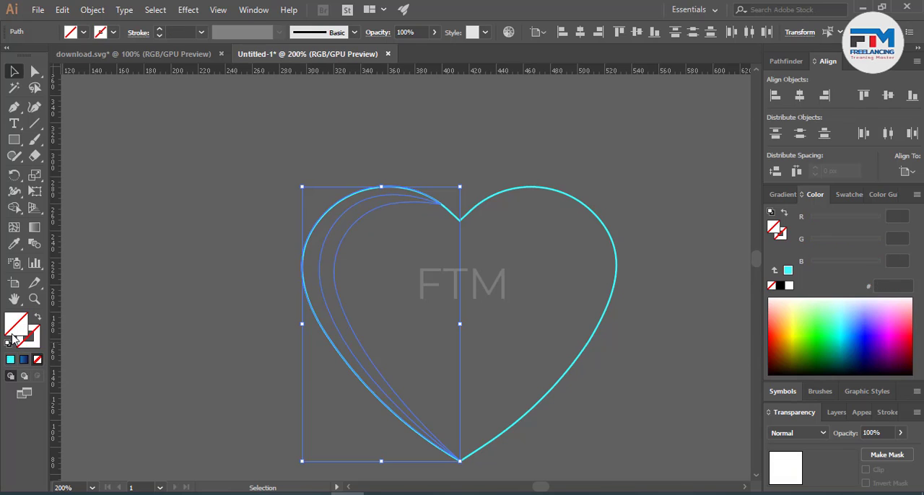
click(844, 327)
click(837, 329)
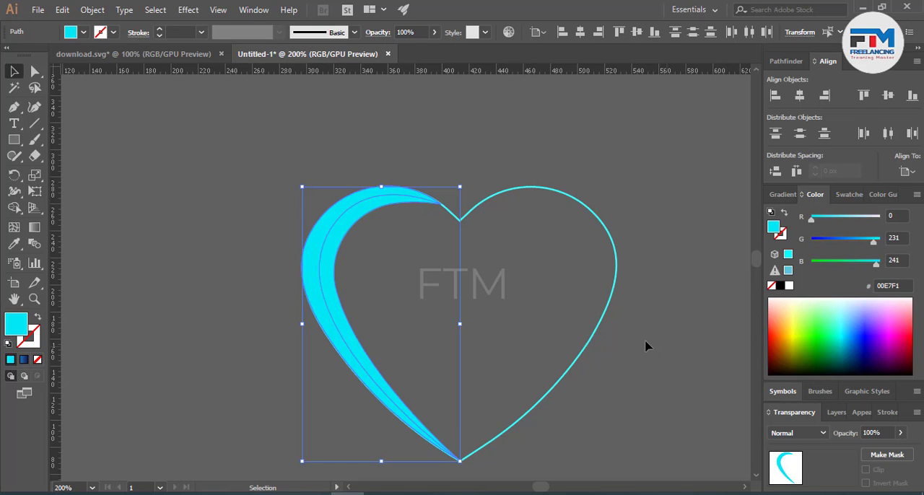
click(619, 333)
Step: Fill the outer left crescent with blue 00B7E0
click(326, 313)
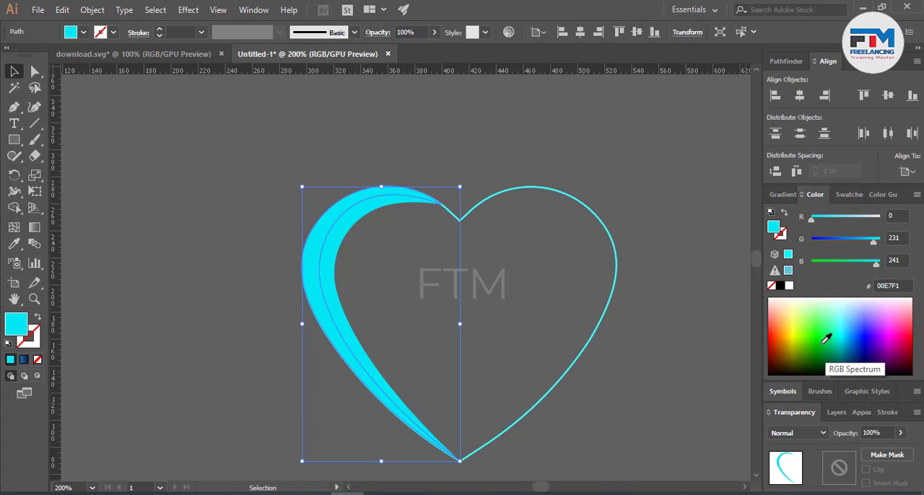
click(388, 336)
click(352, 330)
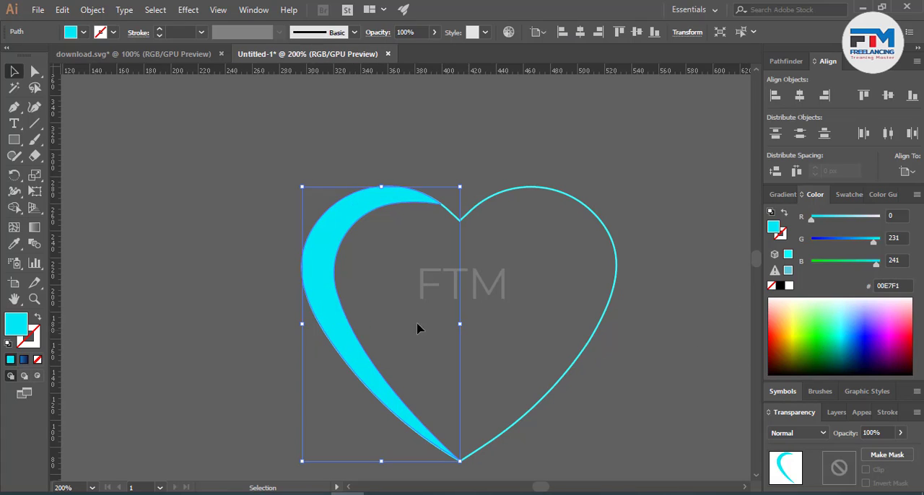
drag(317, 307, 325, 295)
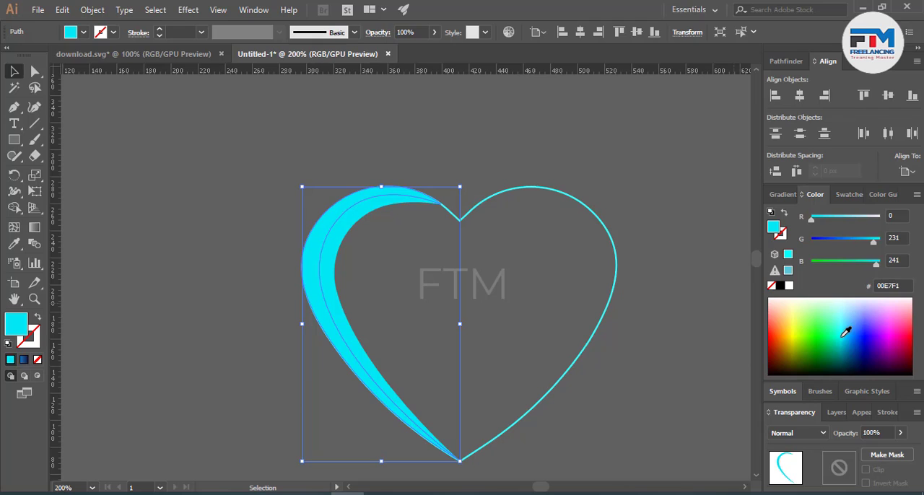
click(849, 334)
click(348, 316)
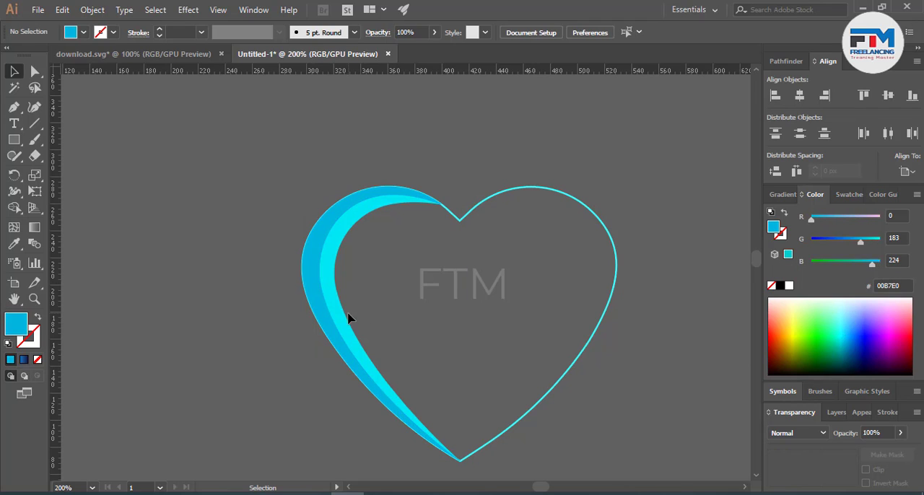
Step: Fill the inner left crescent with dark blue 0059A7
click(345, 318)
click(855, 343)
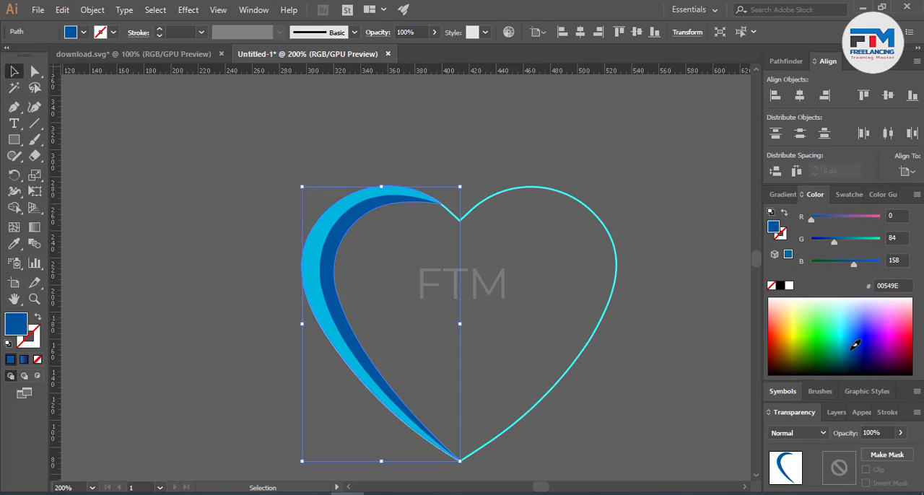
click(676, 378)
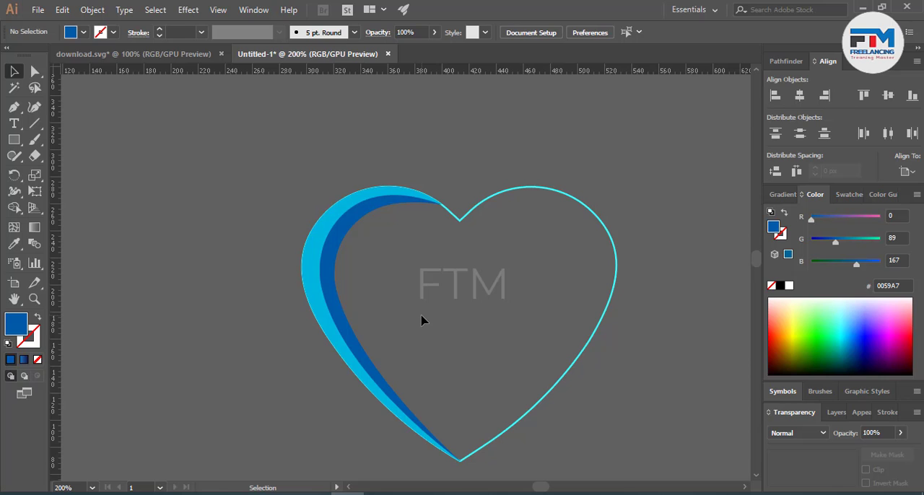
Step: Reflect a copy of both left crescents across the vertical axis and place it over the heart's right half
click(321, 296)
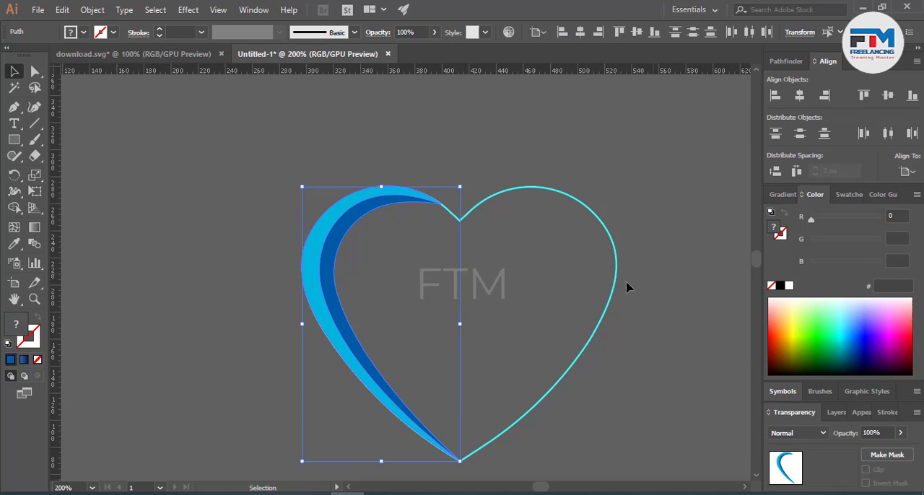
right_click(323, 287)
mouse_move(366, 202)
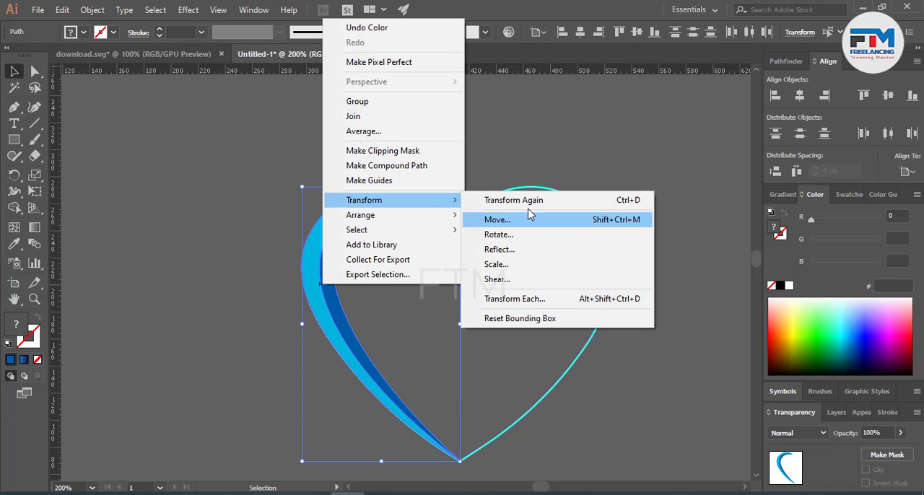
click(502, 249)
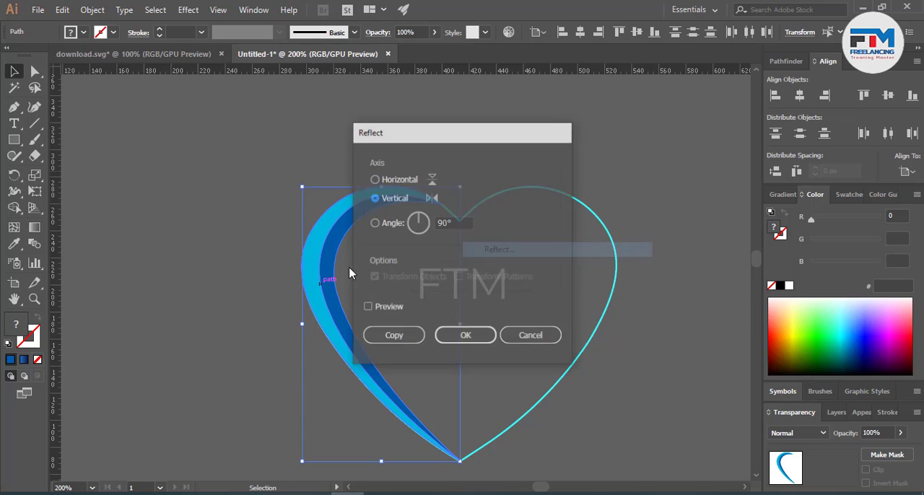
click(388, 334)
drag(431, 324, 593, 301)
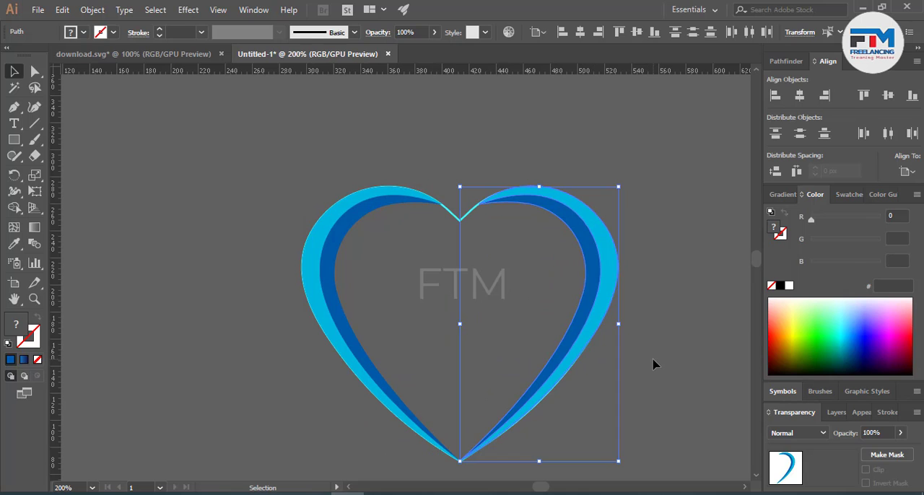
click(638, 372)
scroll(625, 402, up, 10)
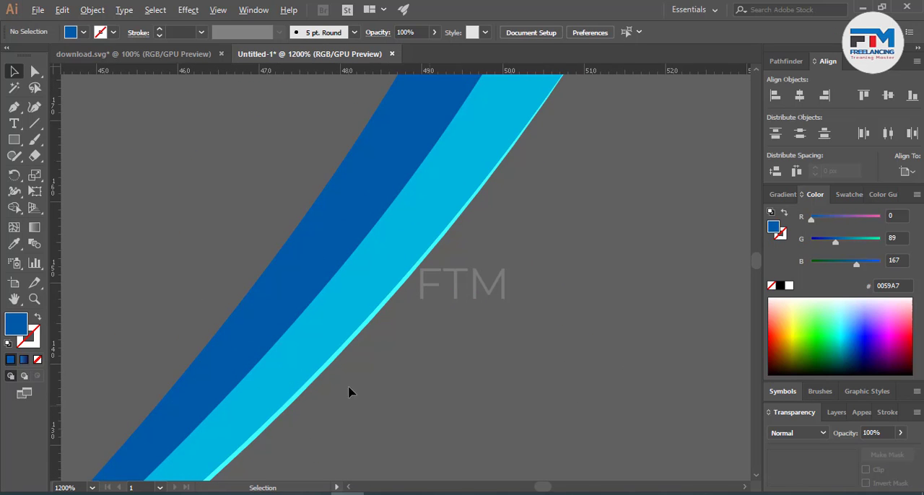
scroll(476, 362, down, 5)
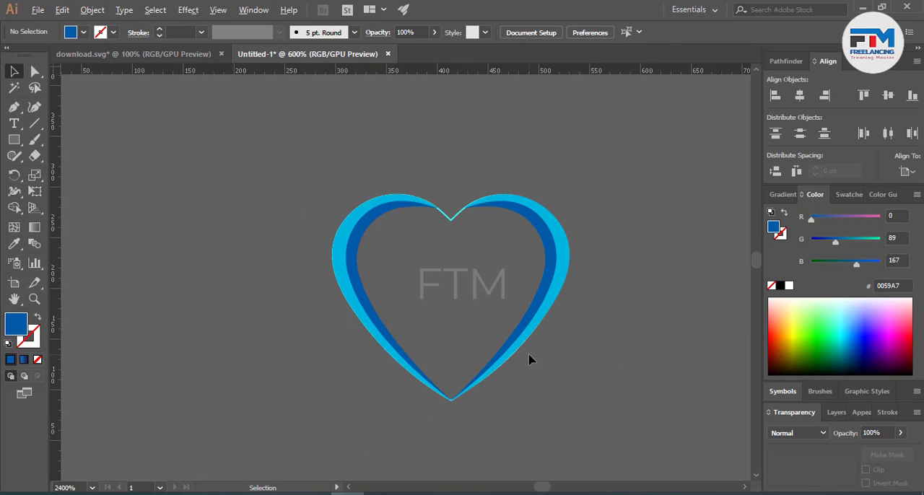
Step: Bring the cyan heart outline in front of the crescents and compare it with the right crescent's outer edge
click(448, 222)
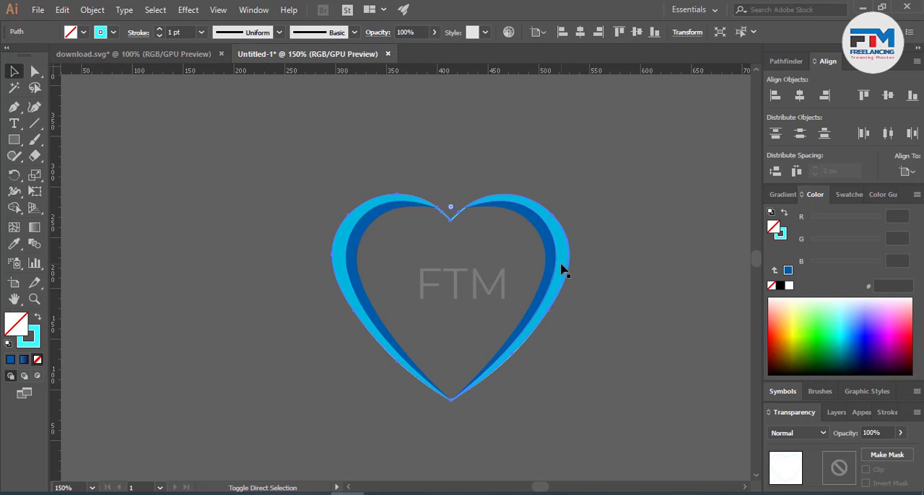
scroll(560, 267, up, 3)
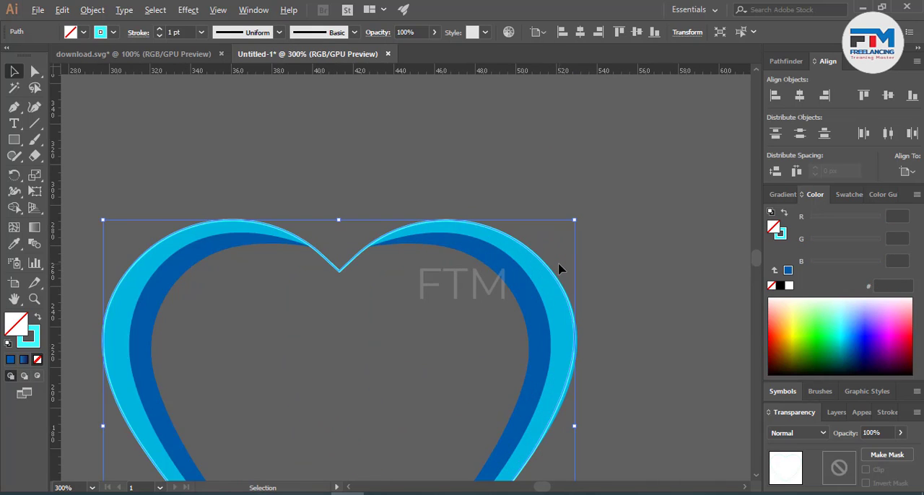
scroll(649, 275, up, 5)
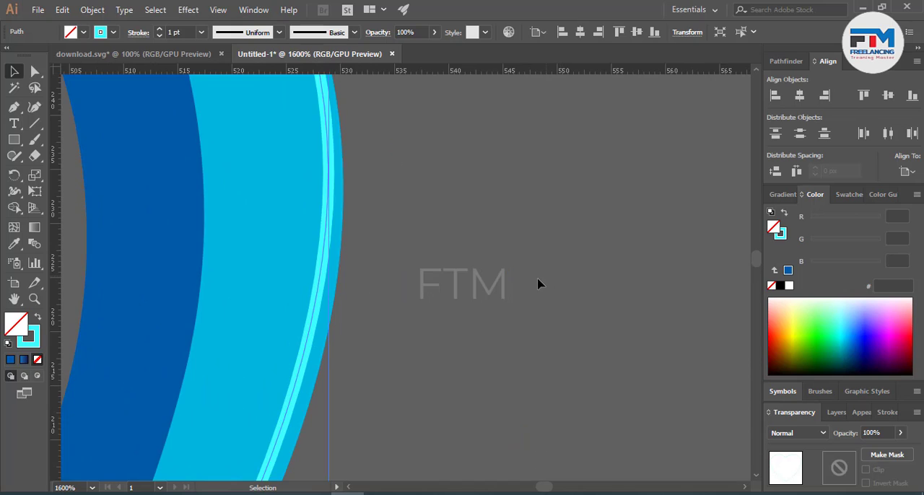
scroll(531, 281, down, 2)
click(525, 281)
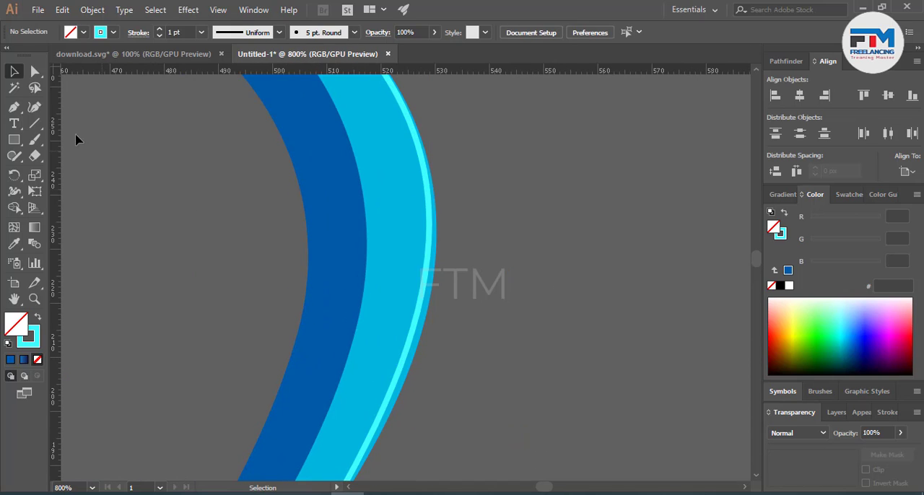
Step: Try to fit the outer right crescent to the heart outline by shifting its rightmost anchor point inward
click(34, 72)
click(435, 280)
scroll(476, 295, down, 1)
scroll(476, 299, down, 2)
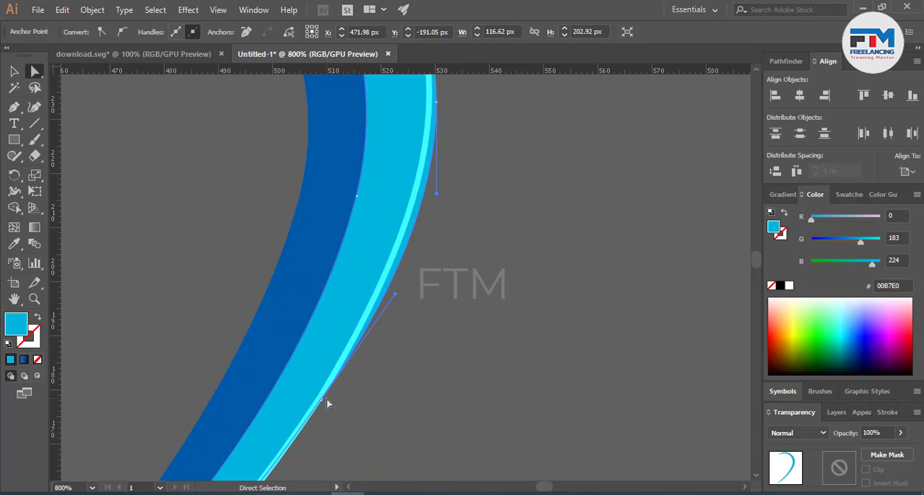
drag(326, 403, 422, 334)
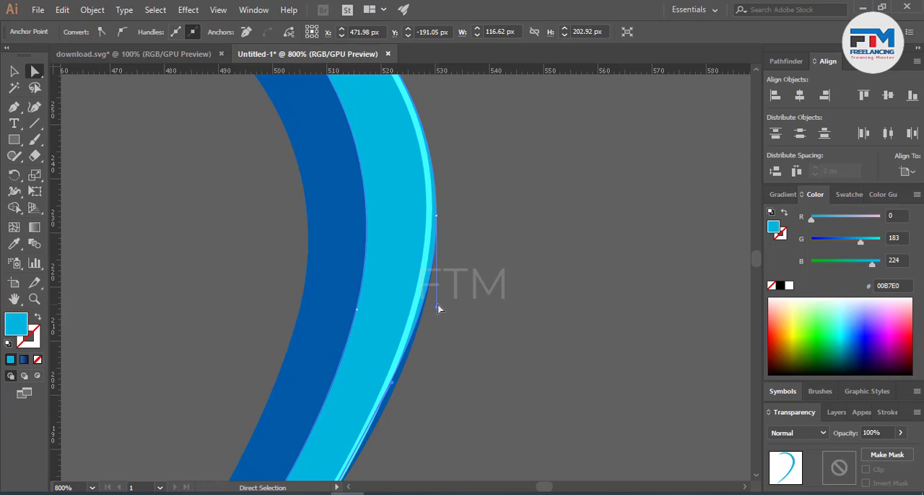
drag(436, 219, 432, 219)
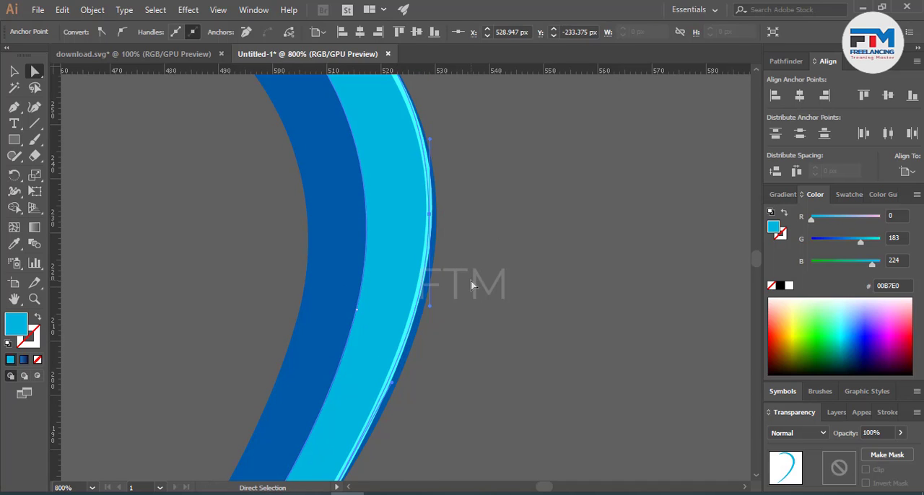
click(471, 281)
key(ctrl+minus)
key(ctrl+minus)
key(ctrl+minus)
key(ctrl+minus)
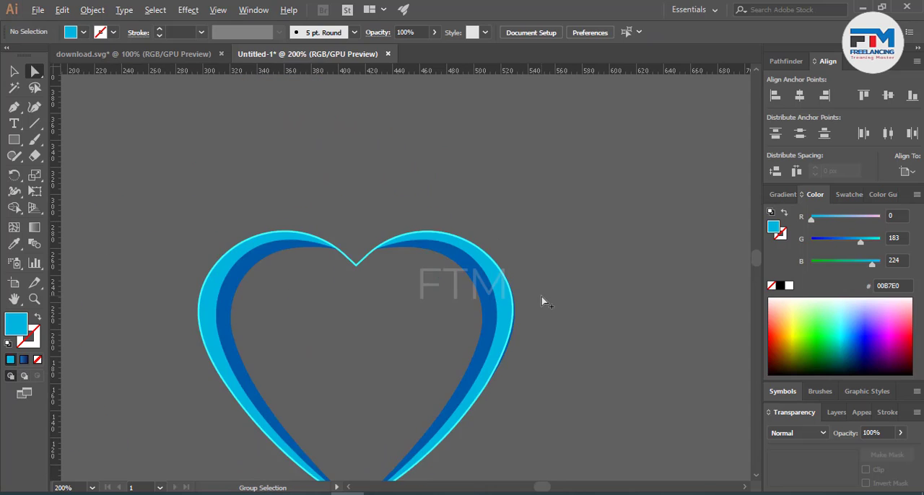
key(v)
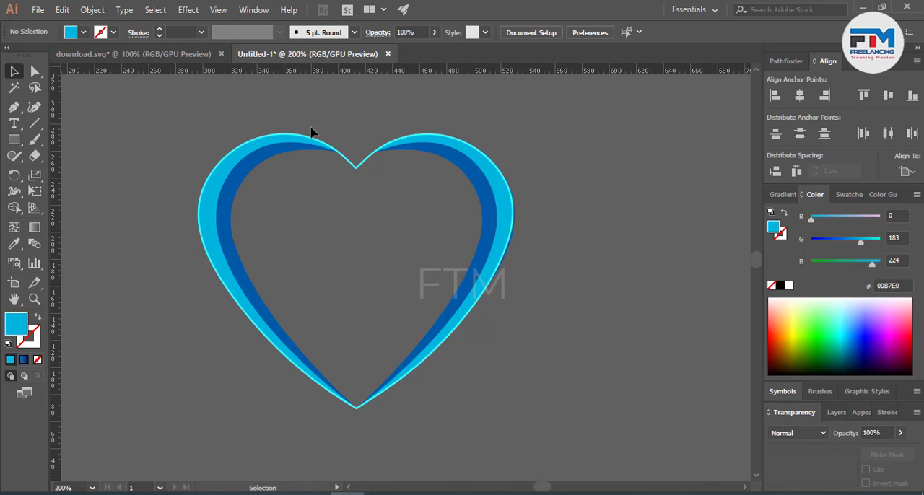
Step: Delete both crescents in the heart's right half
click(491, 173)
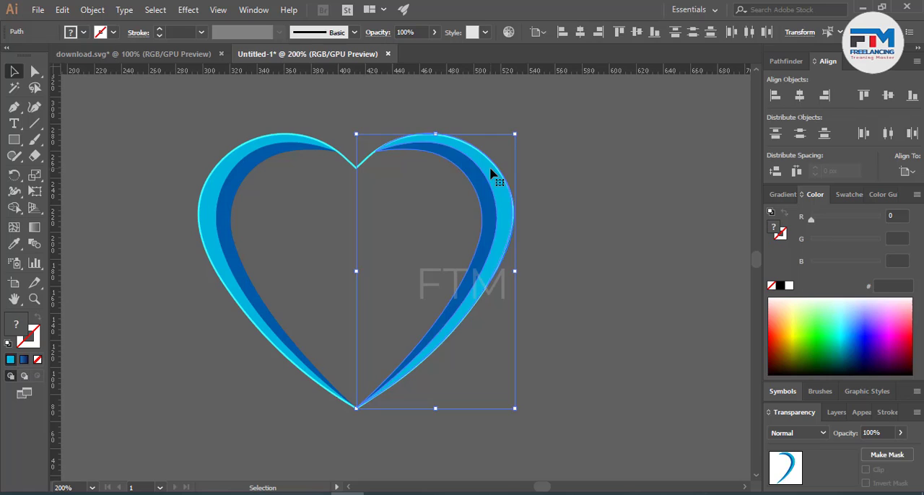
key(Delete)
scroll(392, 192, down, 2)
Step: Draw a vertical Pen path from the heart's upper notch through its lower tip and remove the path's fill
key(p)
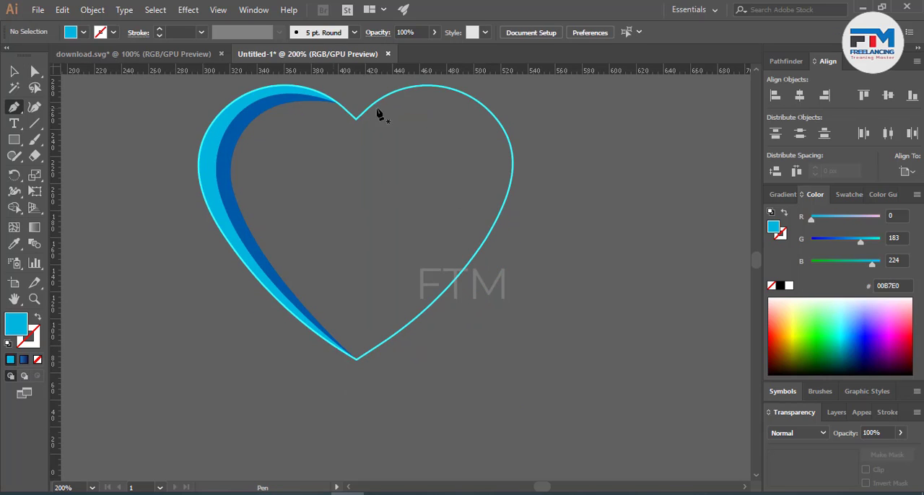
click(355, 115)
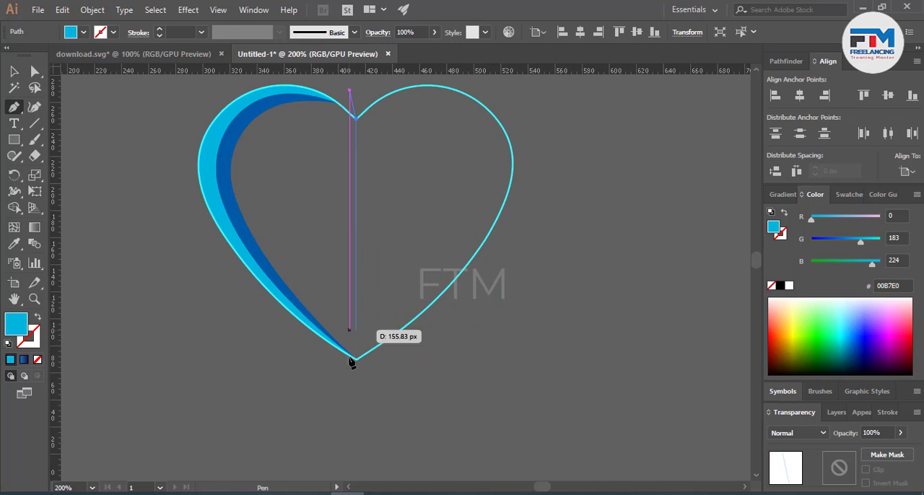
drag(353, 359, 355, 387)
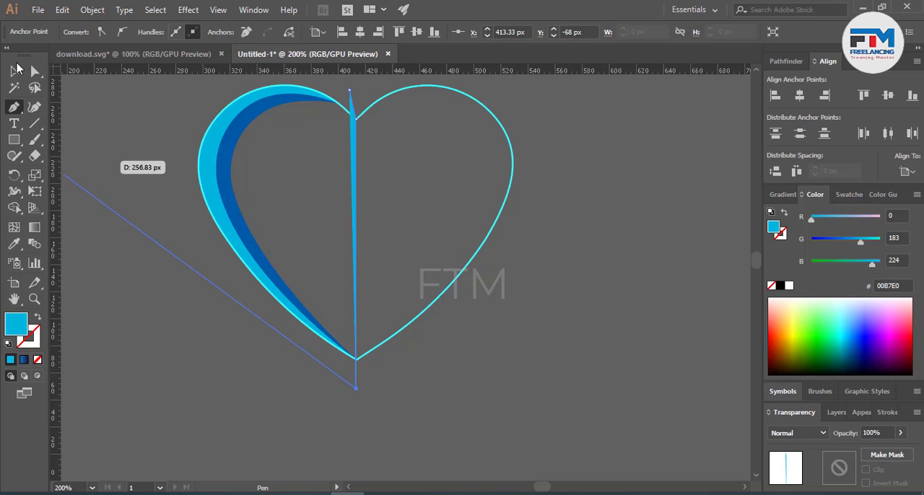
click(15, 70)
click(38, 360)
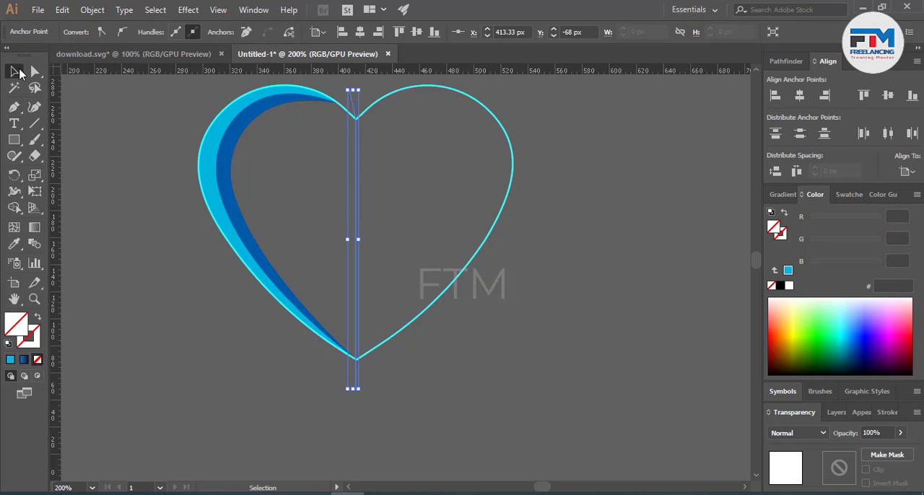
Step: Divide the cyan heart outline along the vertical centre path
shift+click(491, 264)
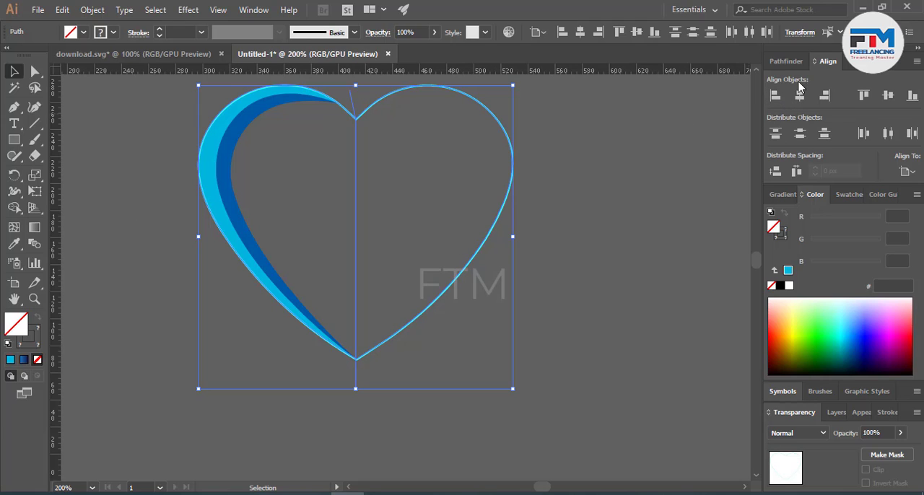
click(785, 60)
click(777, 130)
Step: Ungroup the divided heart outline and delete its right half
right_click(485, 182)
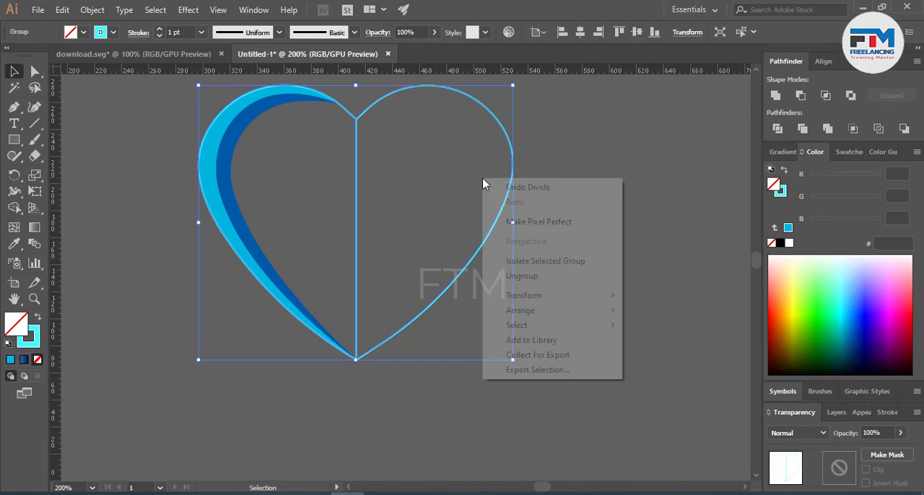
click(541, 276)
click(545, 338)
click(429, 275)
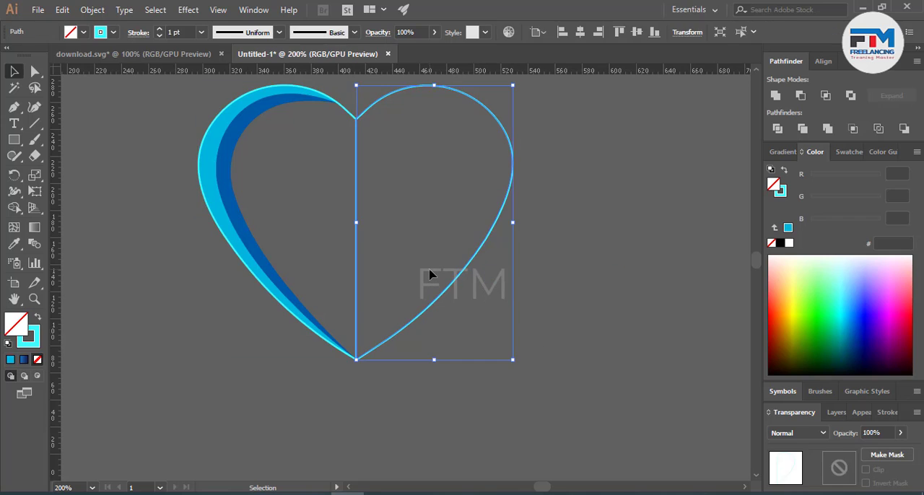
key(Delete)
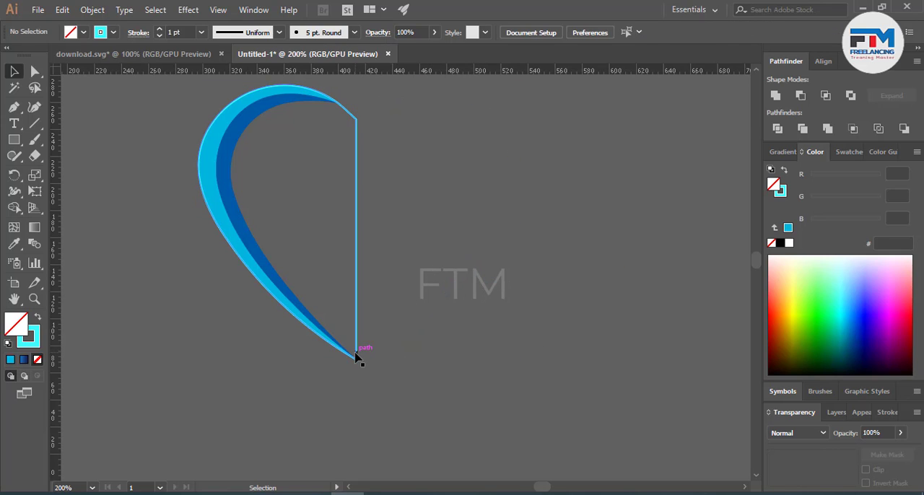
Step: Reflect a copy of the left half outline and both crescents across the vertical axis, and place it as the heart's right half
click(357, 357)
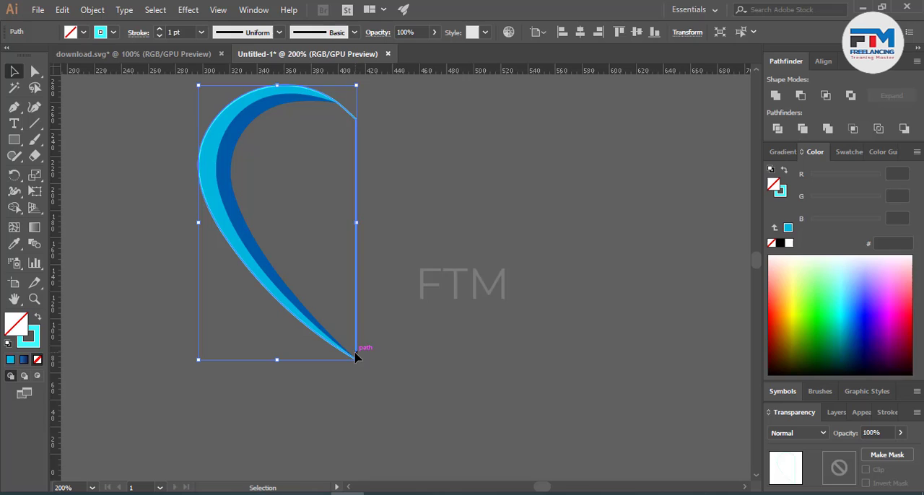
right_click(355, 356)
click(282, 365)
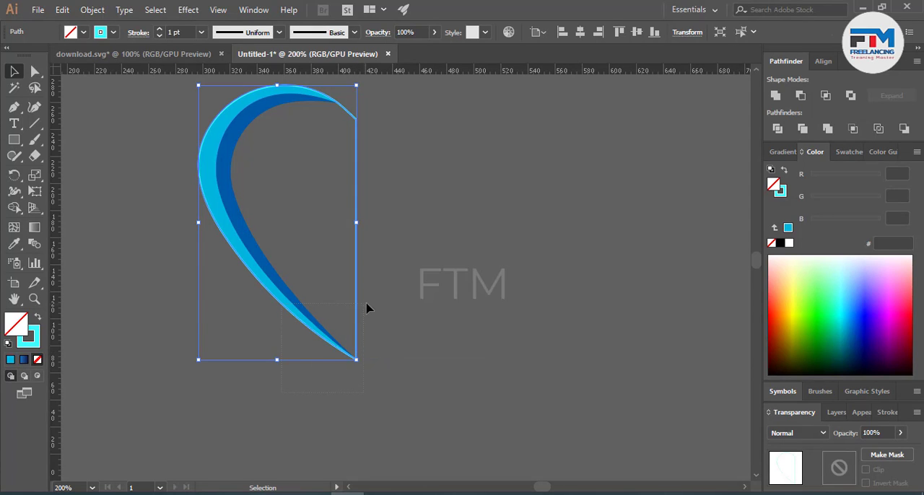
right_click(322, 308)
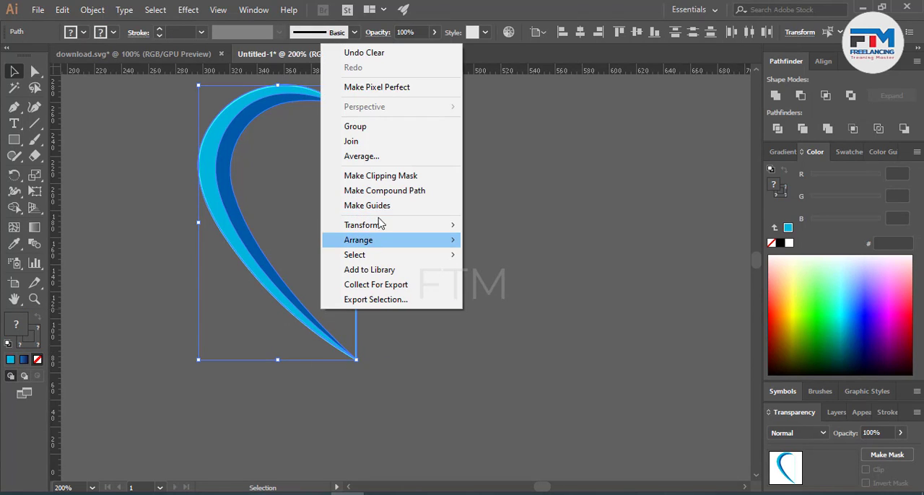
mouse_move(374, 226)
click(506, 276)
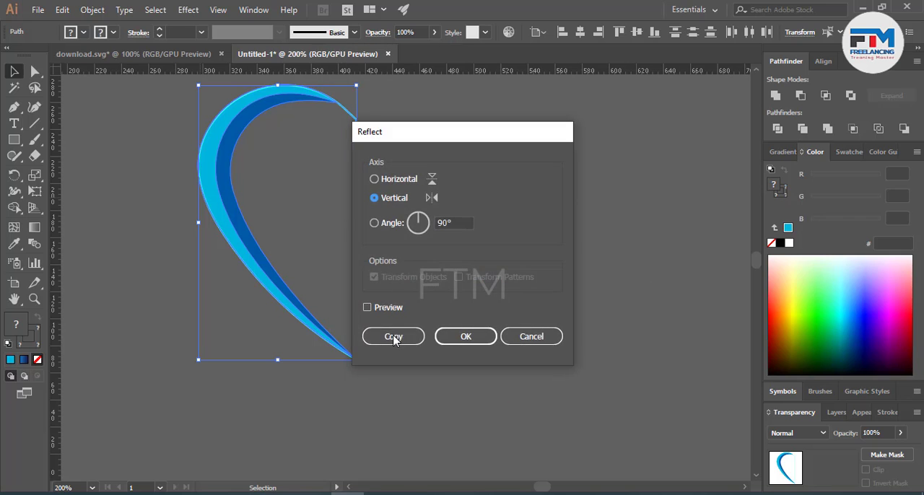
click(394, 340)
drag(301, 264, 457, 265)
click(579, 318)
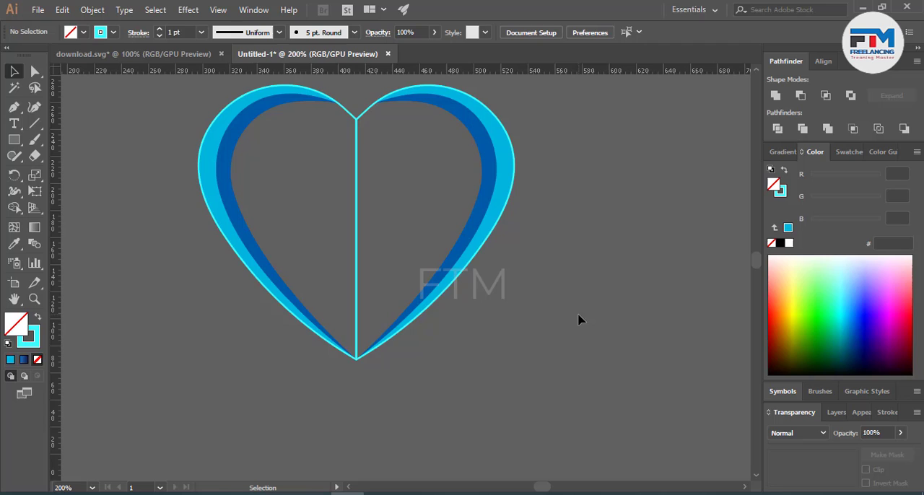
Step: Add an anchor point to the vertical centre edge of each heart half outline
scroll(557, 315, up, 3)
scroll(348, 216, up, 1)
scroll(375, 282, up, 2)
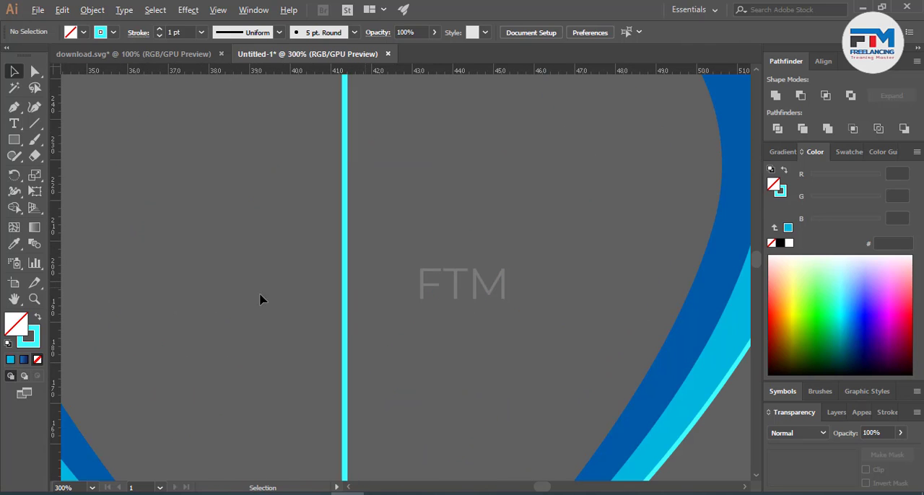
click(344, 329)
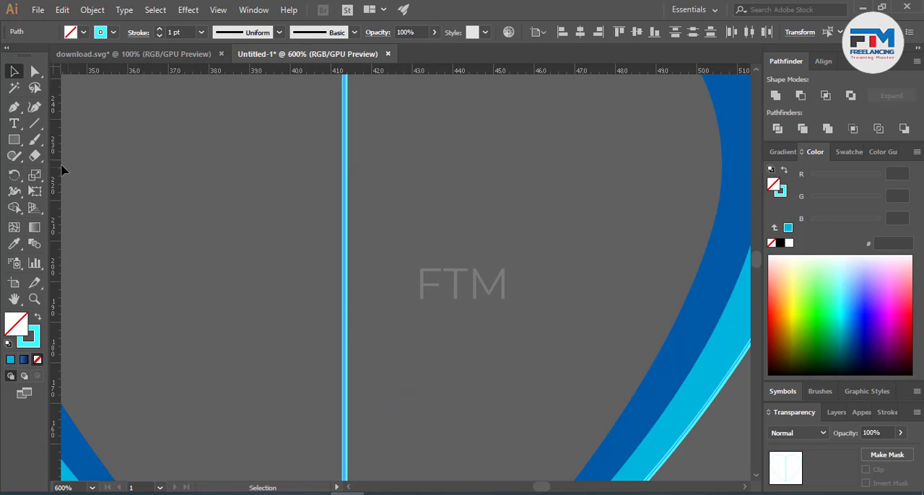
scroll(334, 205, up, 3)
scroll(330, 205, down, 4)
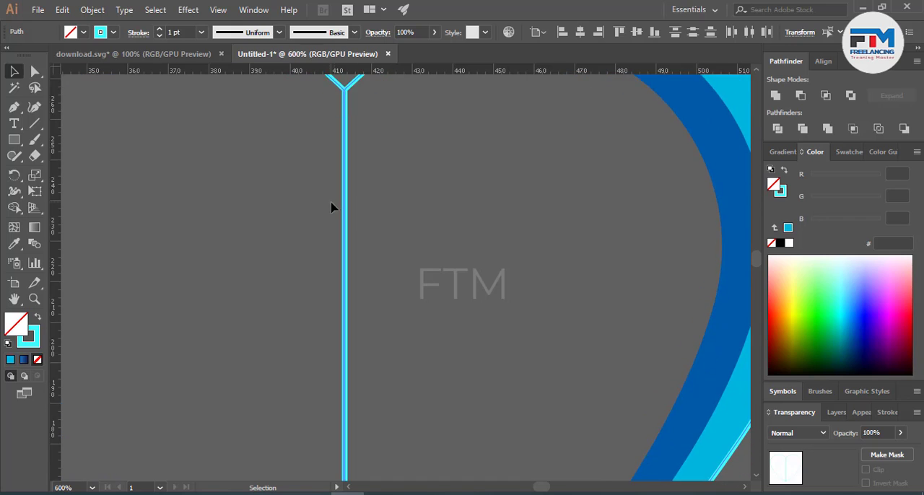
click(13, 109)
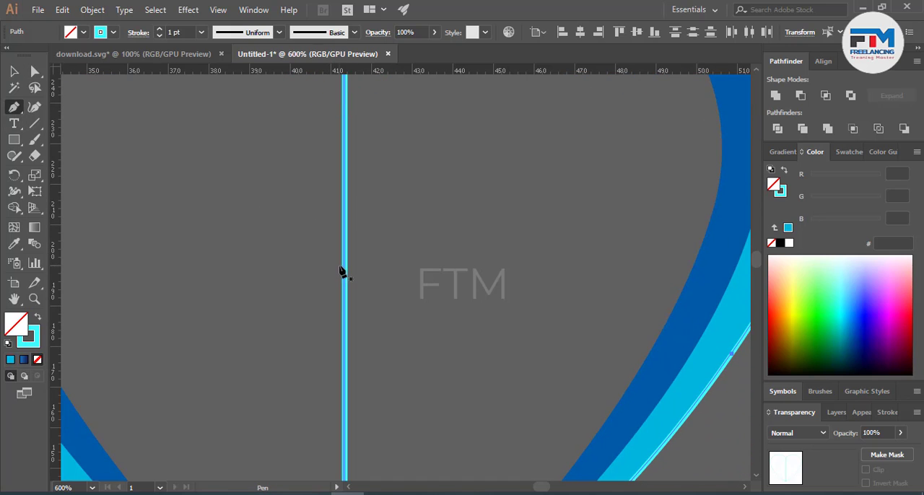
click(345, 247)
click(345, 246)
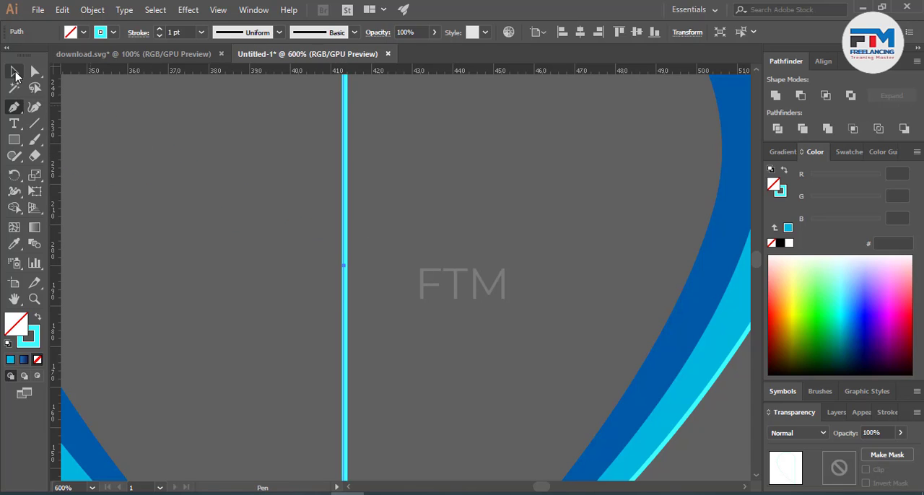
click(15, 72)
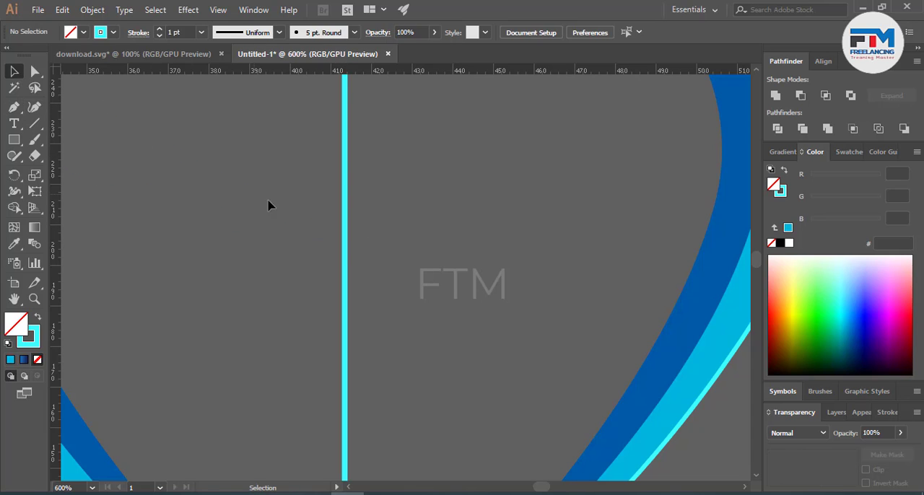
click(14, 107)
click(346, 256)
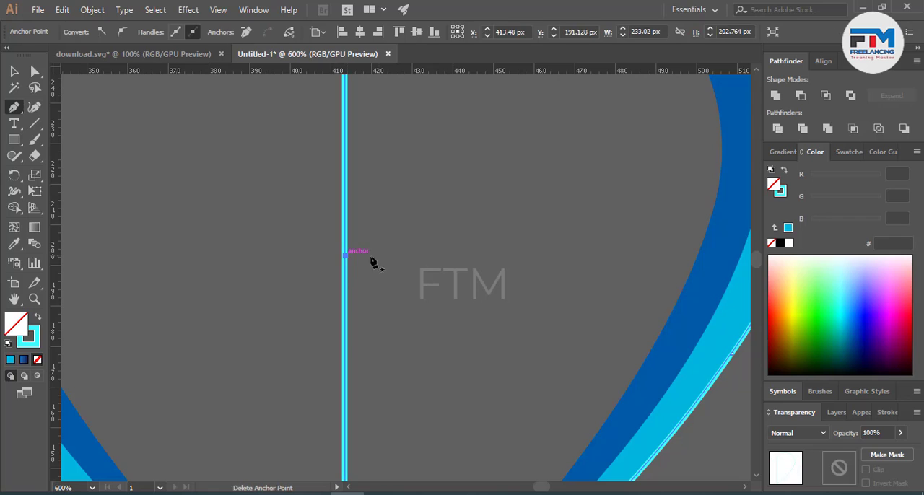
Step: Delete the two added centre anchor points to remove the vertical edges from both outline halves
key(v)
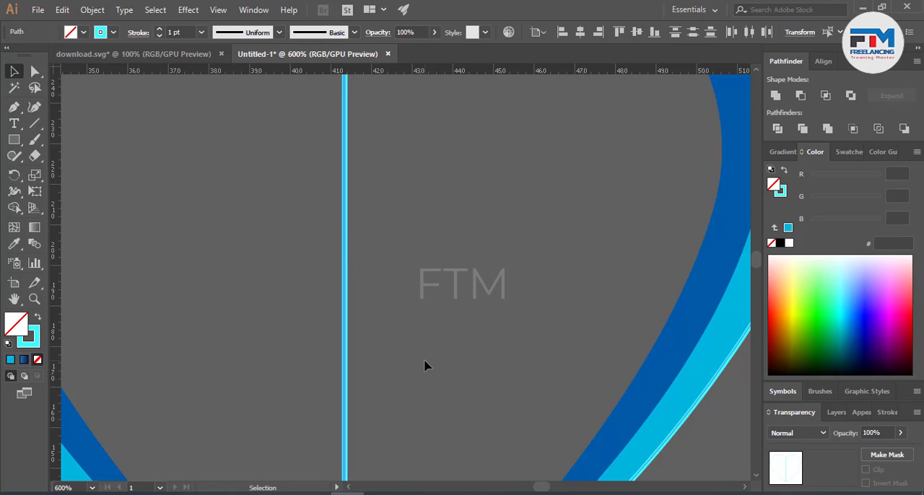
click(35, 71)
drag(215, 176, 441, 336)
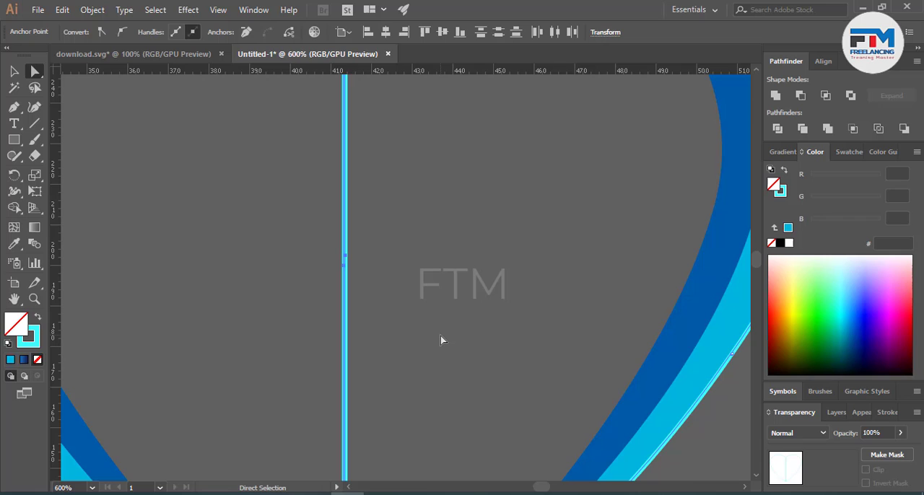
key(Delete)
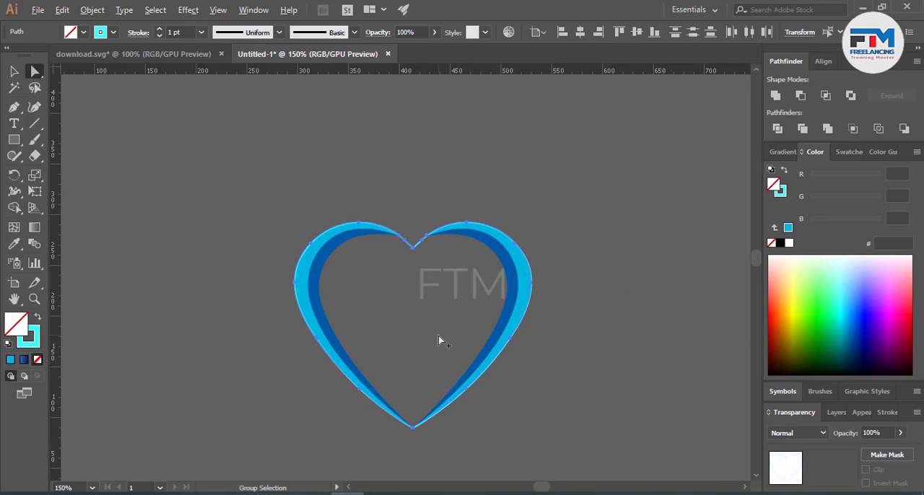
scroll(438, 338, down, 4)
scroll(438, 335, up, 1)
scroll(437, 334, down, 2)
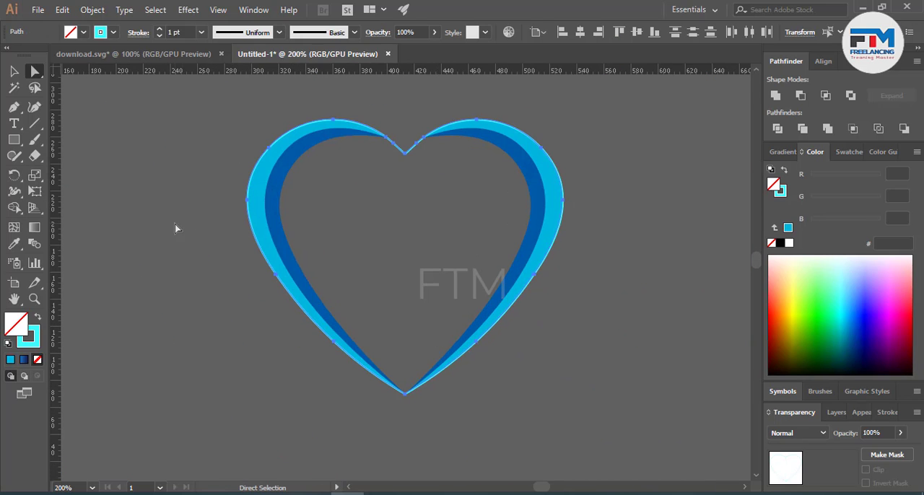
click(13, 71)
scroll(412, 171, up, 6)
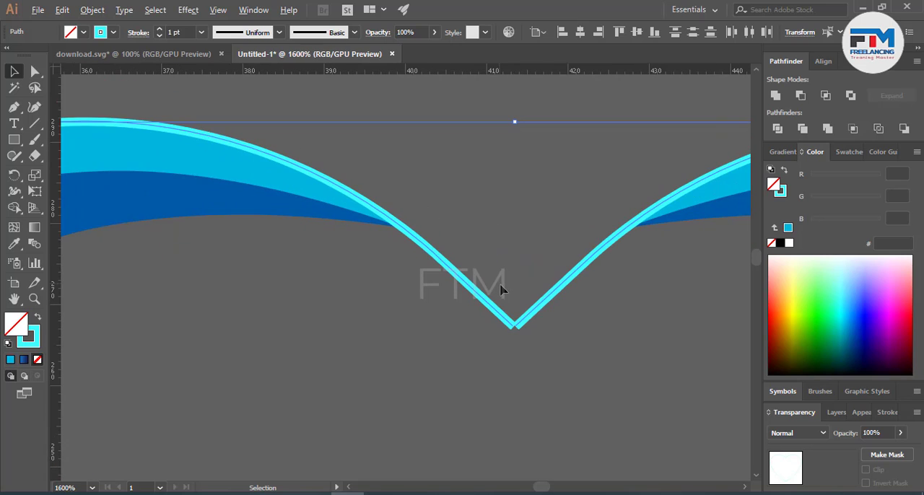
Step: Join the two heart outline halves into a single path at the bottom
right_click(519, 331)
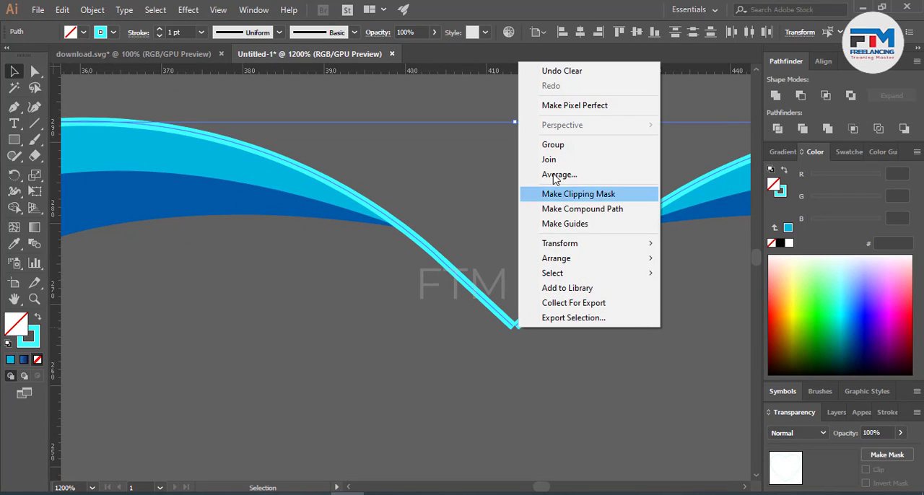
click(550, 161)
click(526, 374)
scroll(527, 375, up, 4)
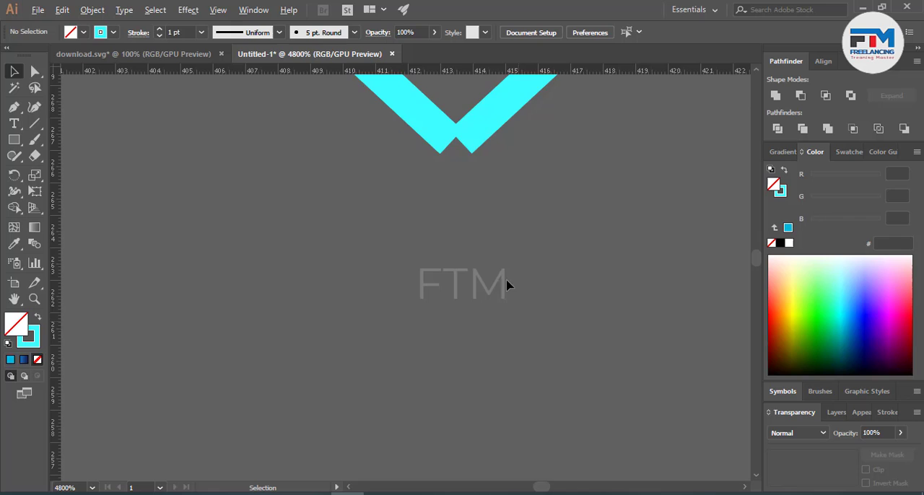
Step: Try to join the outline's open ends at the heart's upper notch, and undo the join
scroll(452, 115, up, 3)
key(ctrl+a)
right_click(466, 272)
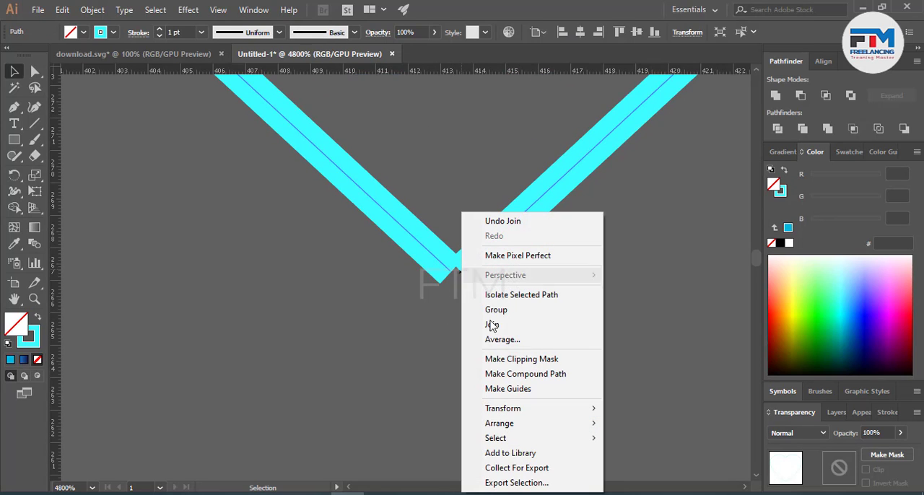
click(497, 329)
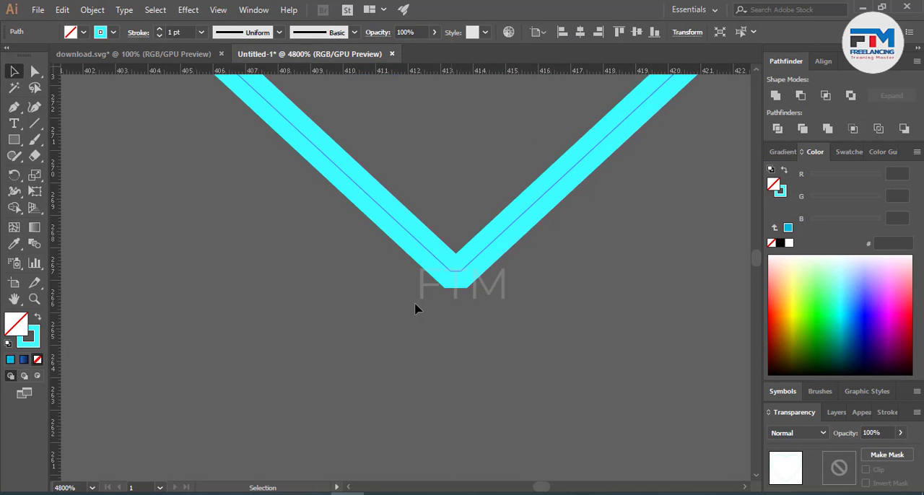
click(34, 71)
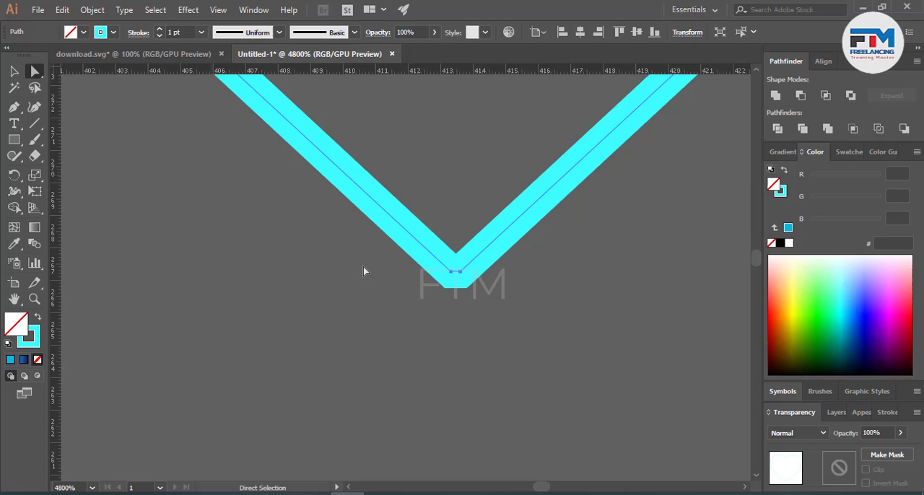
click(459, 278)
scroll(464, 280, up, 3)
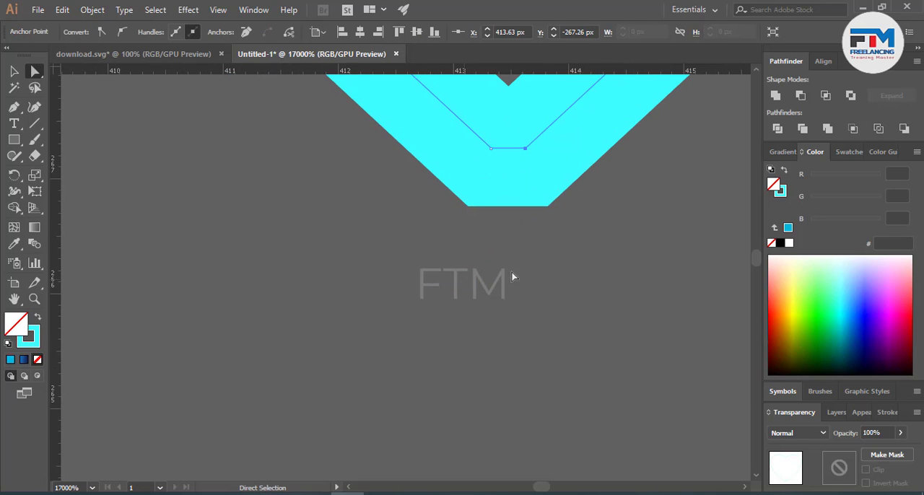
key(ctrl+z)
Step: Move the outline's open ends at the upper notch to meet at the centre and join them
click(535, 267)
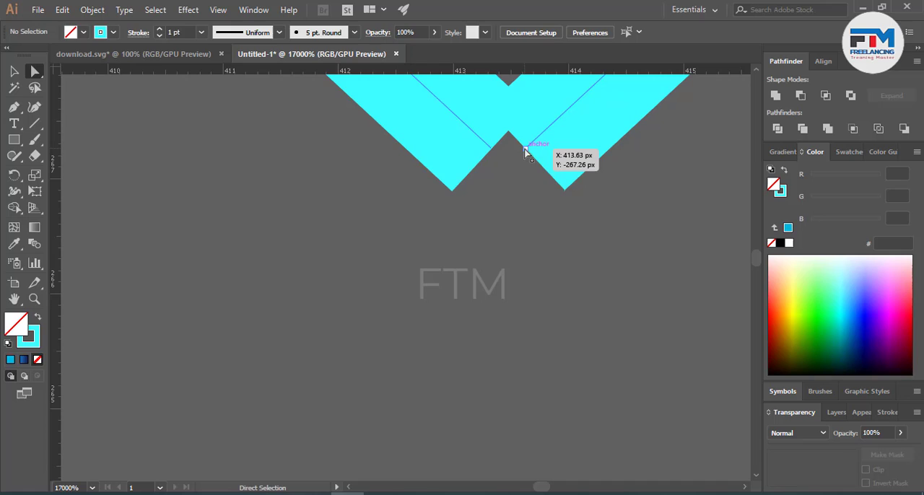
drag(527, 147, 510, 168)
right_click(511, 166)
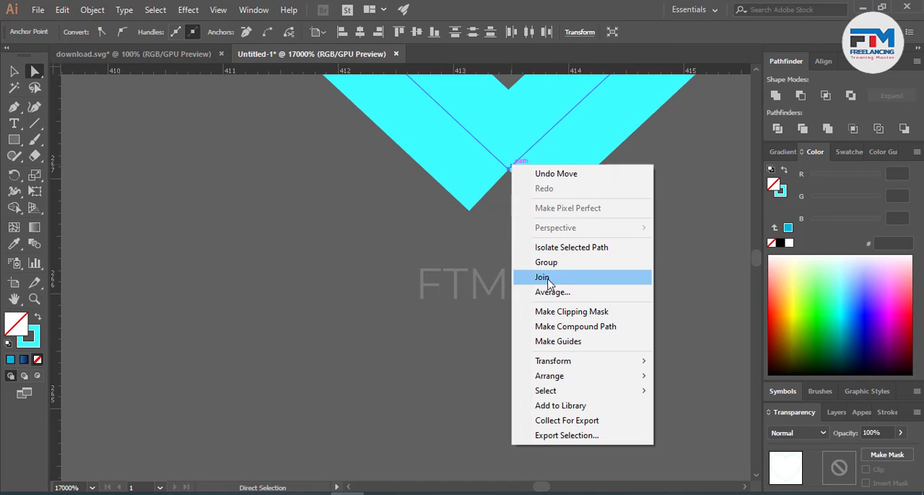
click(544, 277)
click(536, 348)
Step: Try to move the right anchor point of the heart outline's flat lower tip towards the centre
scroll(536, 348, down, 5)
scroll(537, 351, down, 3)
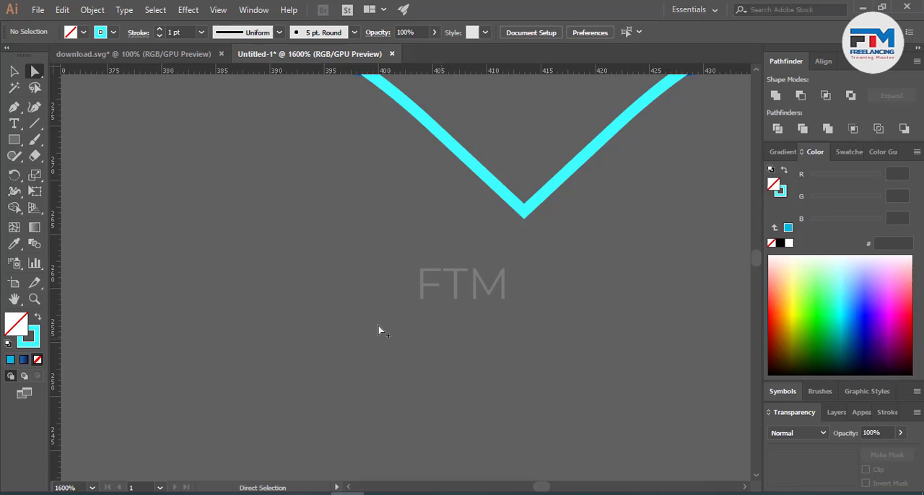
scroll(379, 326, down, 4)
scroll(480, 319, down, 12)
scroll(405, 367, up, 1)
scroll(410, 369, up, 10)
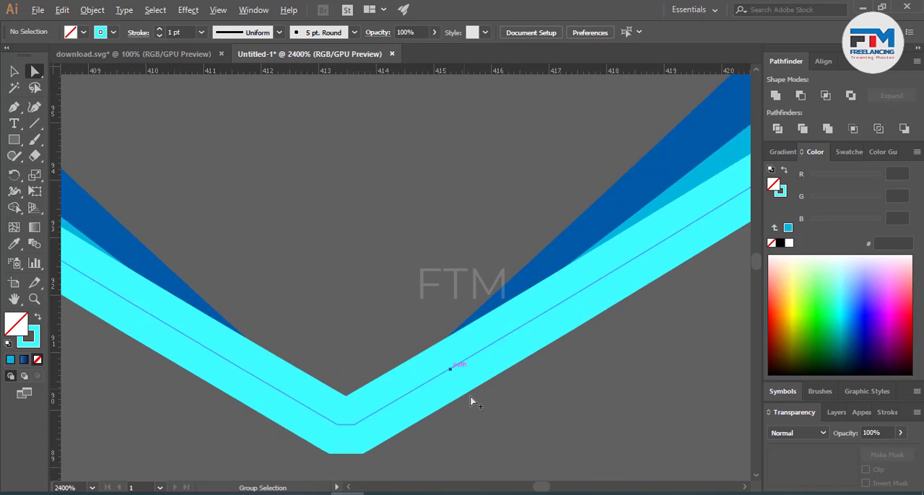
scroll(473, 335, down, 4)
scroll(473, 334, down, 3)
scroll(375, 255, up, 2)
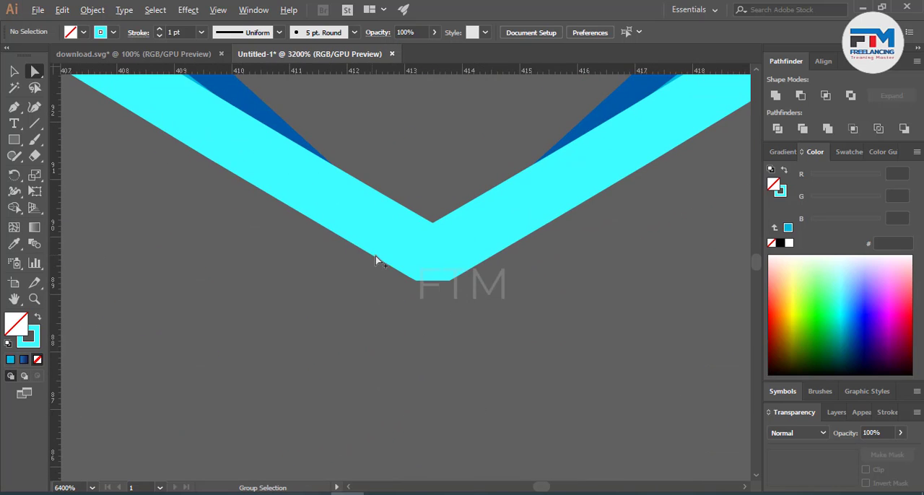
click(441, 262)
click(436, 210)
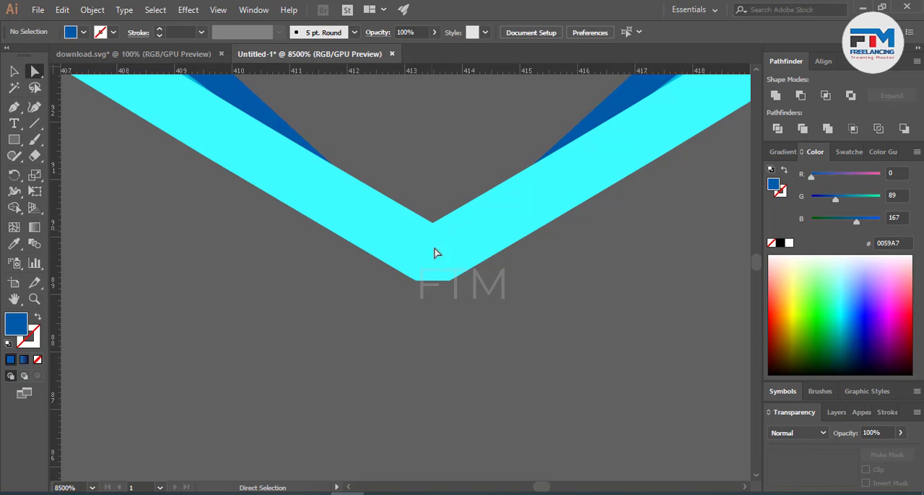
drag(434, 252, 437, 260)
key(ctrl+z)
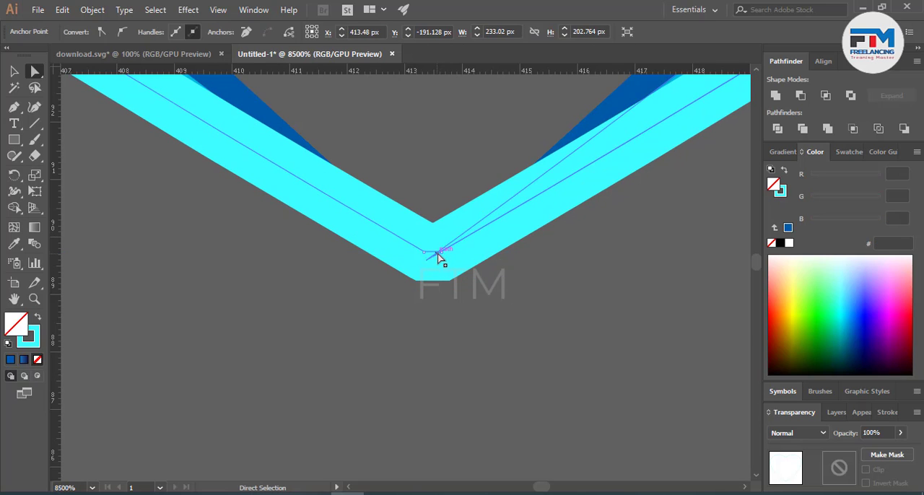
Step: Bring the outline's two lower tip anchor points together at the centre to form a sharp point
click(442, 253)
shift+click(425, 252)
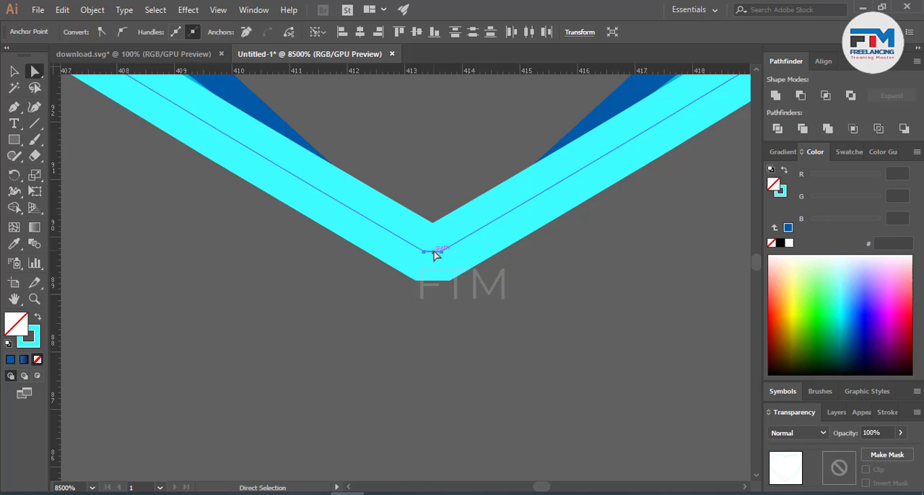
drag(425, 256, 433, 254)
click(442, 252)
click(463, 337)
scroll(426, 344, down, 3)
scroll(425, 344, down, 15)
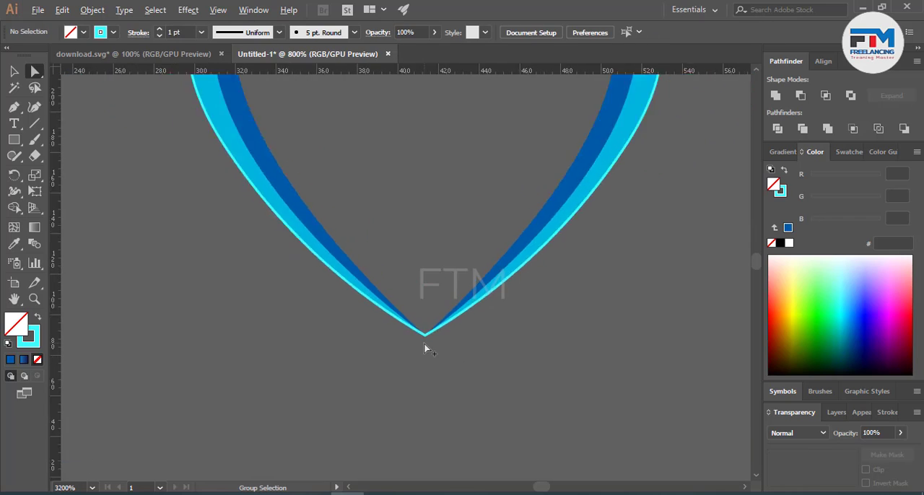
scroll(425, 336, up, 5)
scroll(415, 240, up, 1)
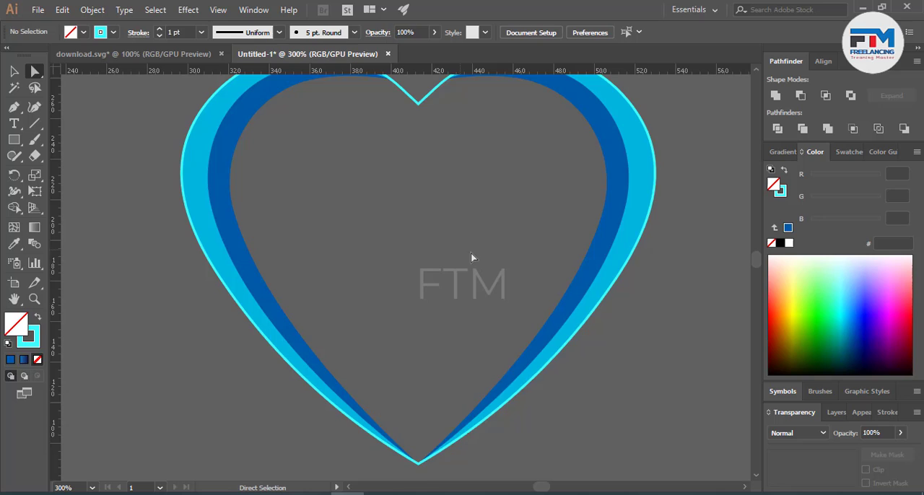
scroll(472, 254, up, 1)
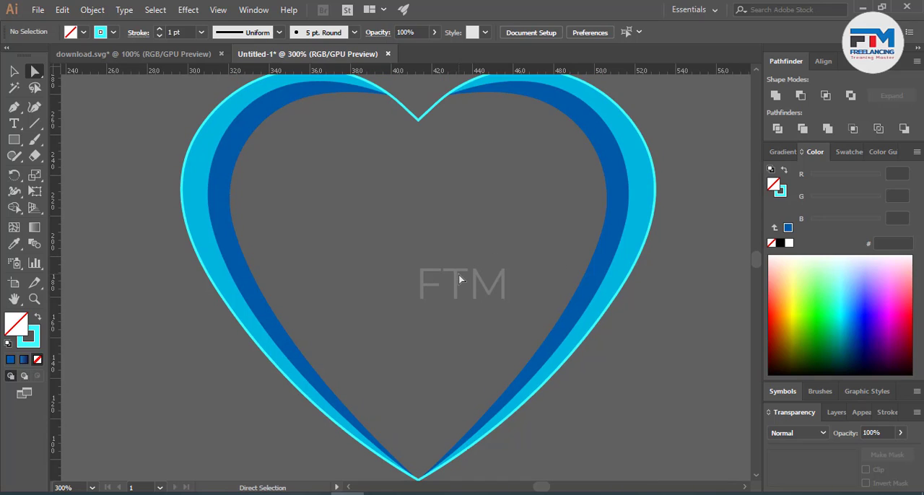
Step: Group the complete heart outline and all its blue crescents
click(14, 71)
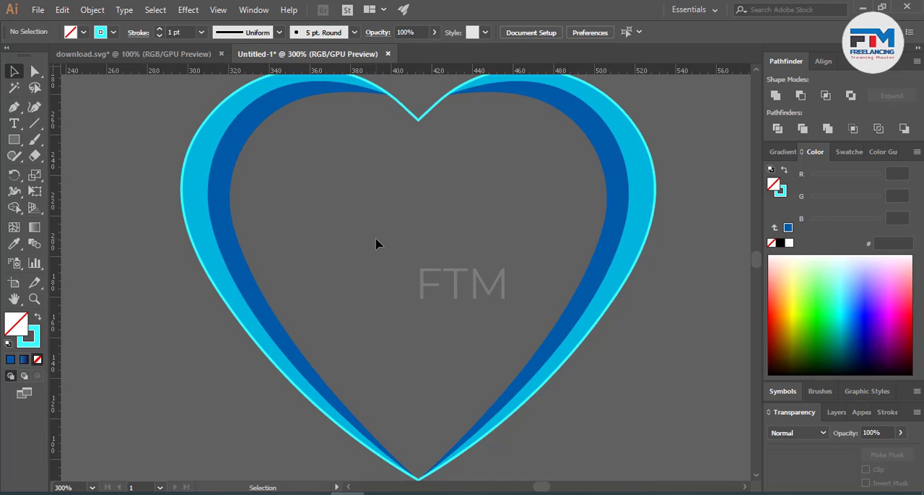
scroll(478, 292, down, 4)
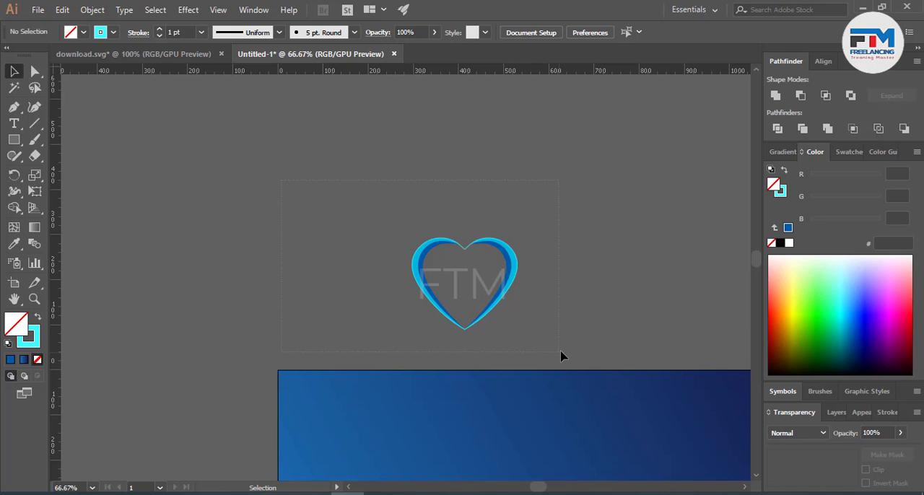
drag(560, 352, 561, 352)
right_click(492, 295)
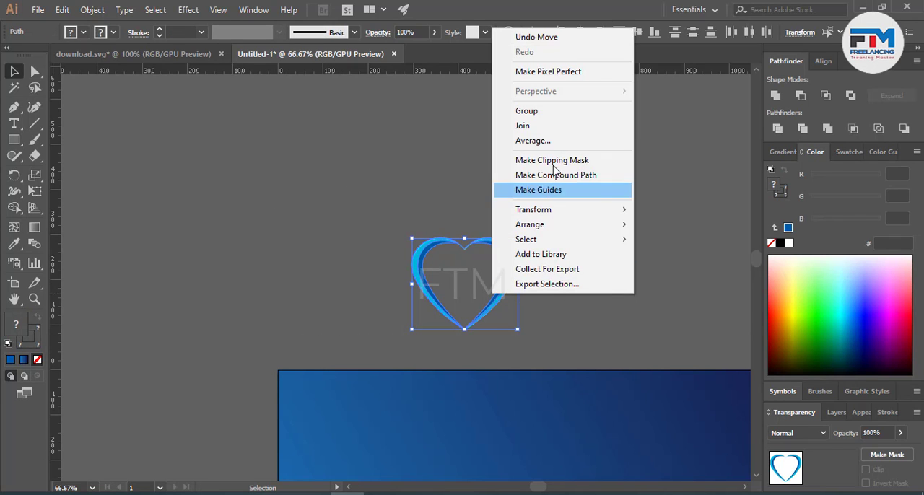
click(527, 110)
click(423, 326)
scroll(423, 326, down, 2)
scroll(571, 369, down, 4)
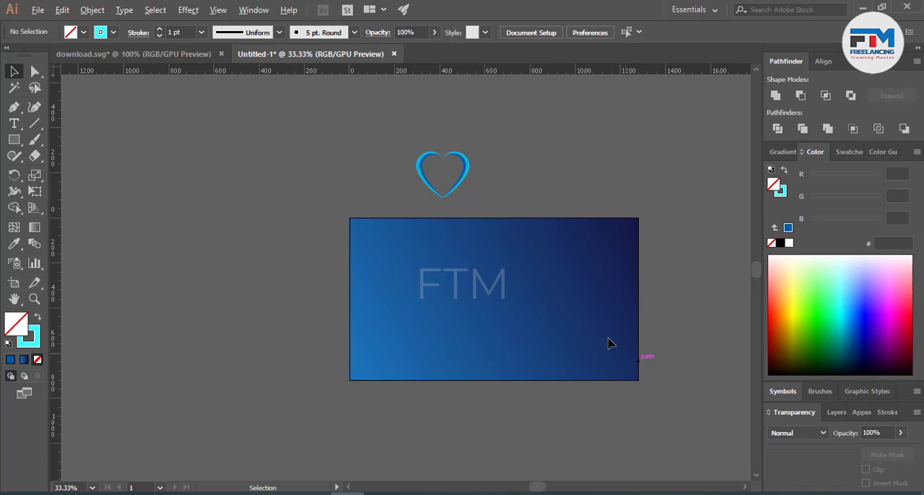
scroll(533, 333, up, 2)
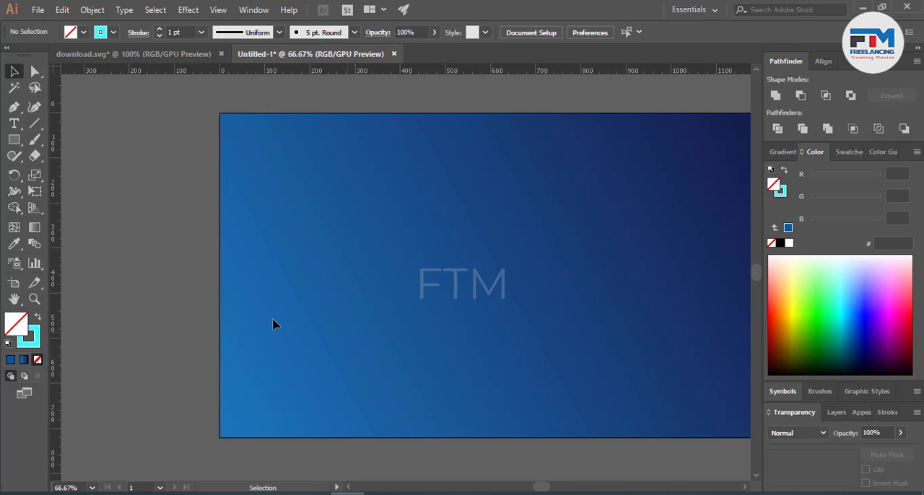
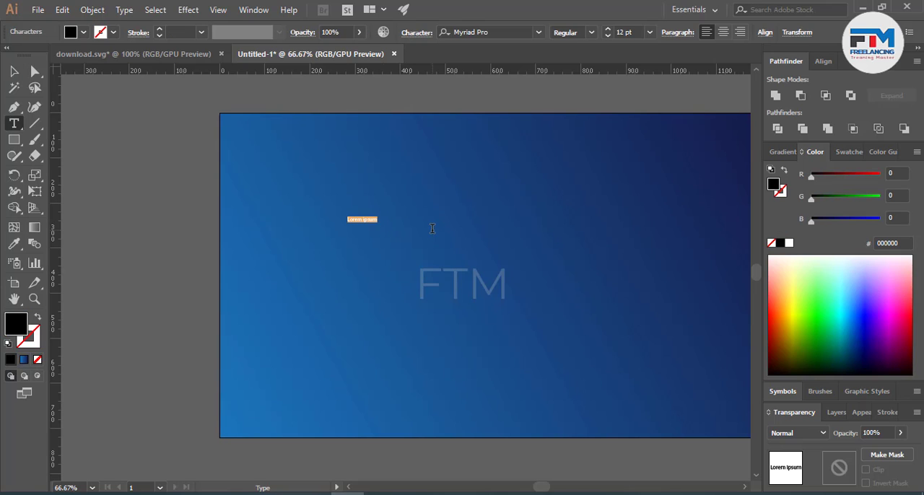
Step: Enter the text "Love" on the blue background and enlarge it to about 147.5 pt
text(Love)
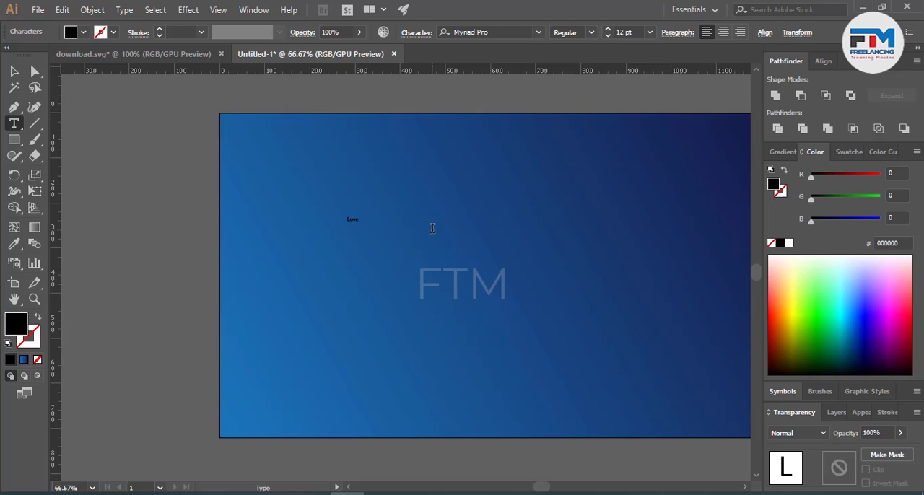
click(13, 71)
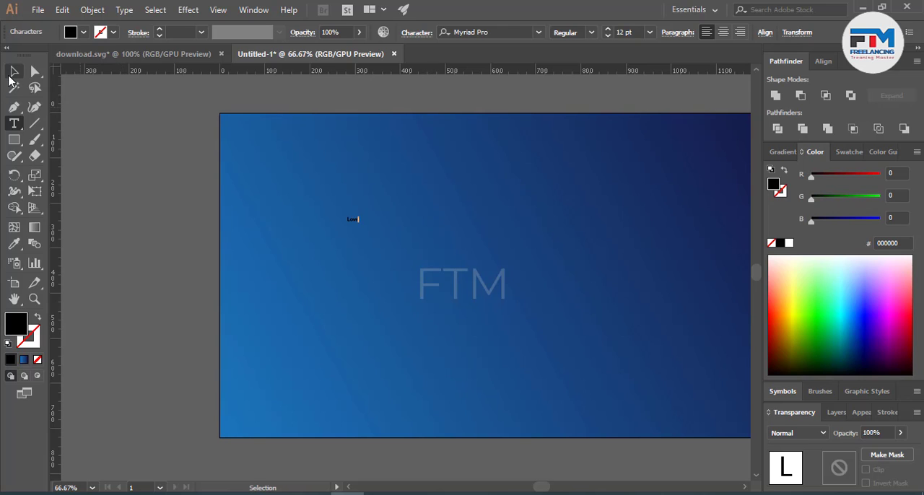
drag(360, 229, 458, 291)
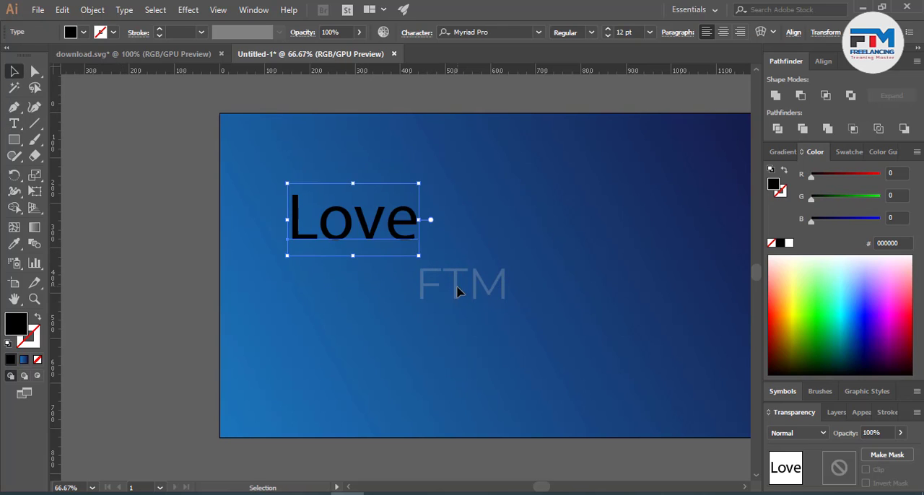
Step: Try successive font families on the text, ending with News Gothic T
click(474, 31)
key(Down)
key(Down)
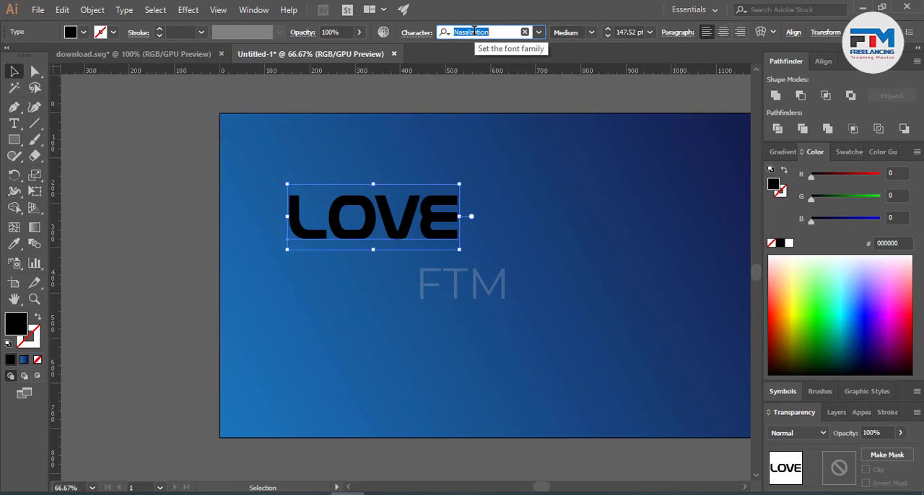
key(Down)
key(Down)
key(Down)
key(Down)
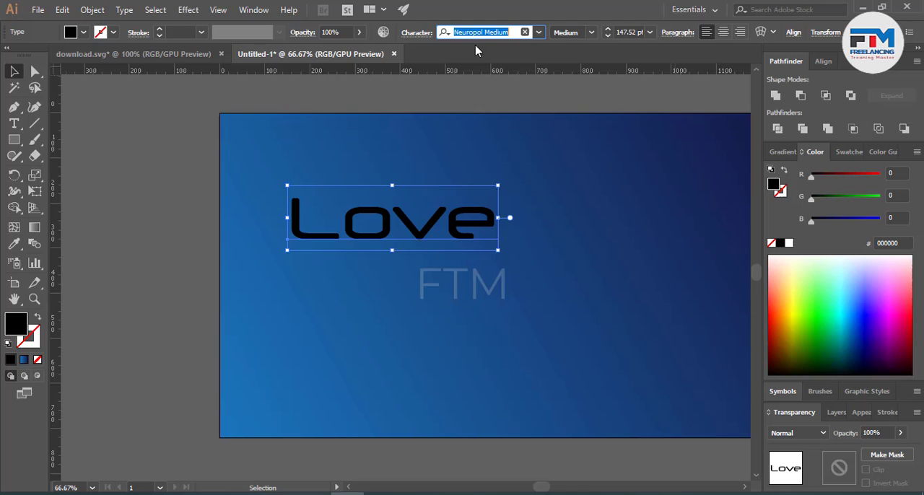
key(Down)
key(Down)
key(Down)
key(Down)
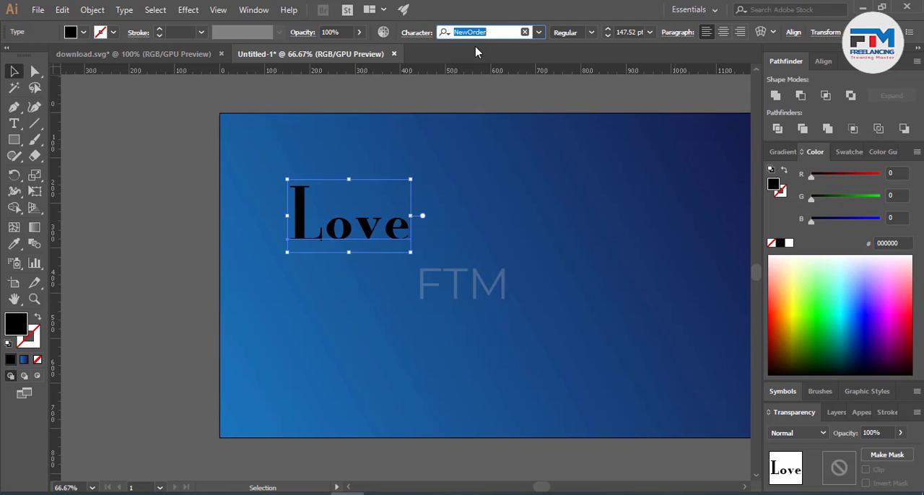
key(Down)
key(Down)
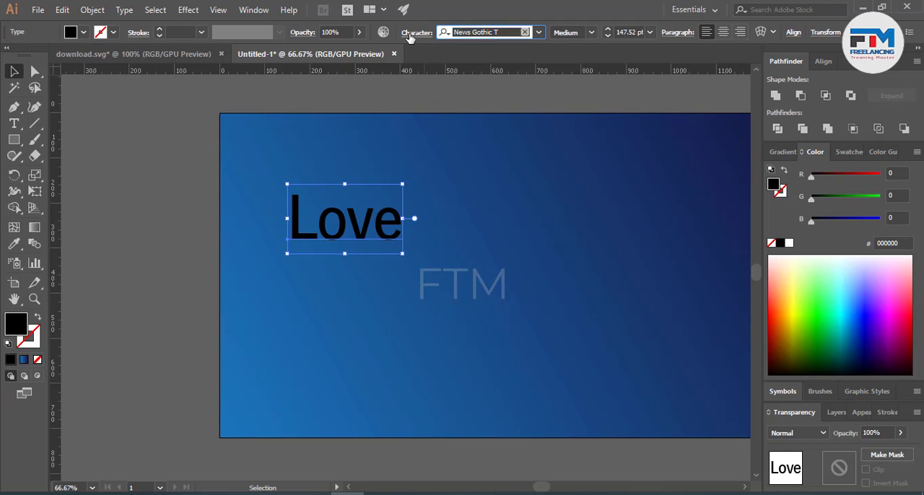
Step: Set the word to All Caps and browse further font families for a bold condensed sans-serif
click(408, 33)
click(293, 190)
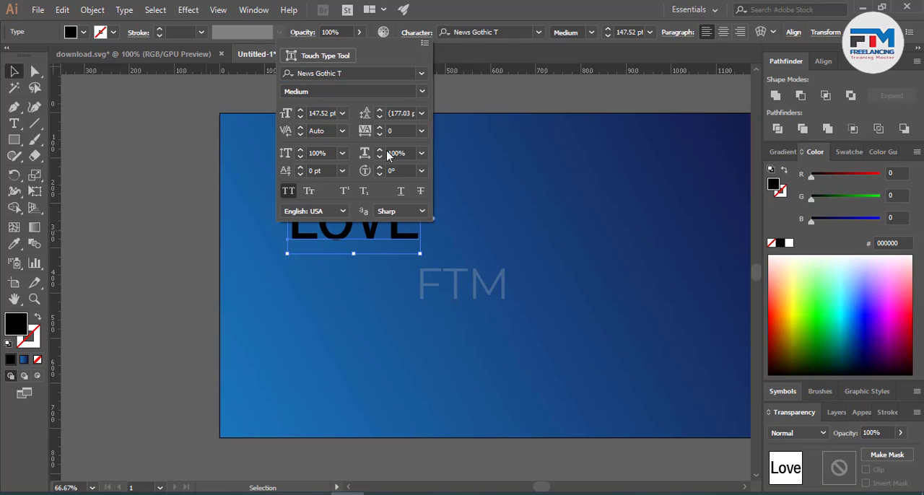
key(Down)
key(Down)
key(Down)
key(Down)
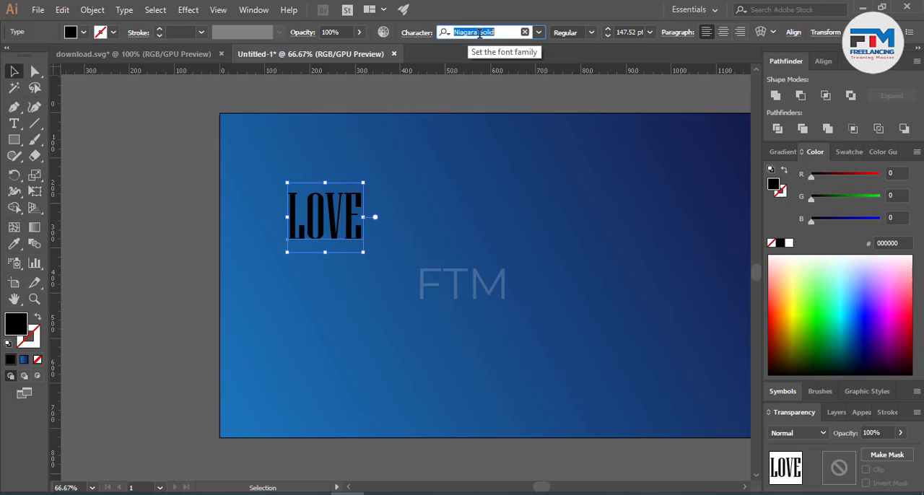
key(Down)
key(Down)
key(Down)
key(Down)
key(Down)
key(Down)
key(Down)
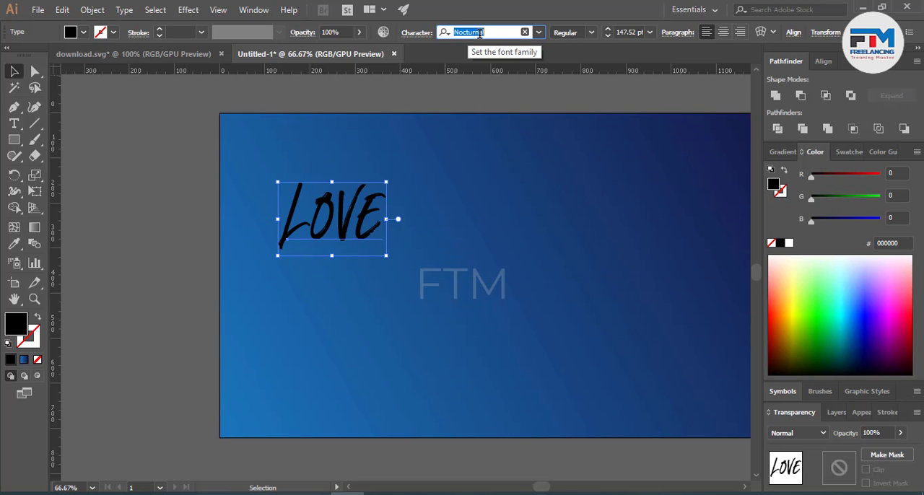
key(Down)
key(Down)
key(Down)
key(Down)
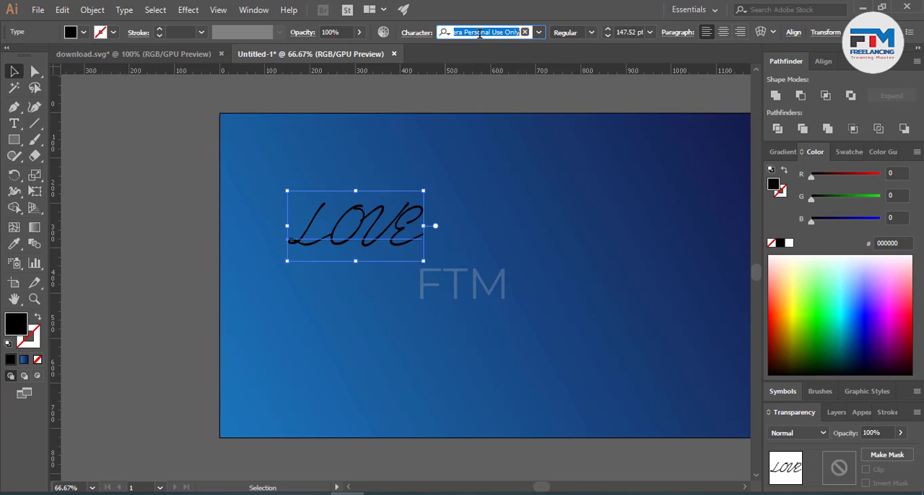
key(Down)
key(Down)
key(Down)
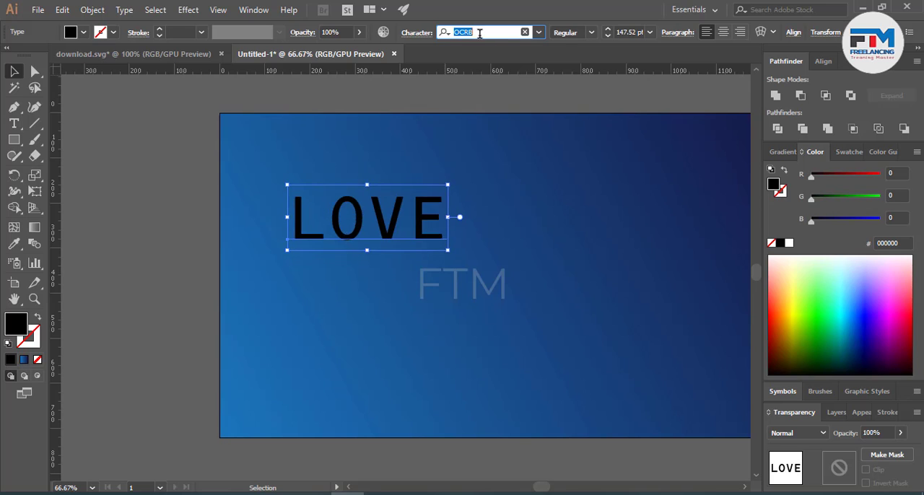
key(Down)
key(Down)
key(Down)
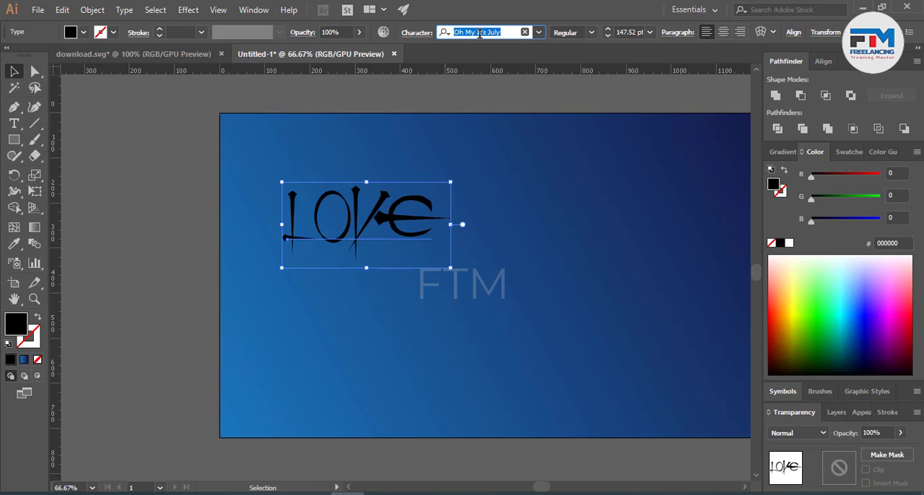
Step: Move the LOVE text slightly down and to the right on the artboard, and deselect it
click(347, 310)
drag(356, 217, 376, 236)
click(380, 300)
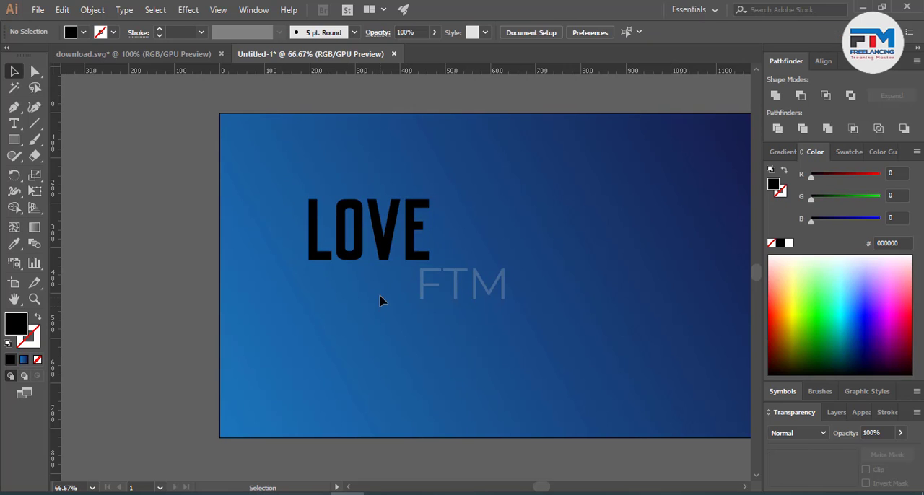
Step: Draw a circle about 110 px in diameter below and to the left of the word LOVE
scroll(382, 300, up, 3)
scroll(423, 289, down, 4)
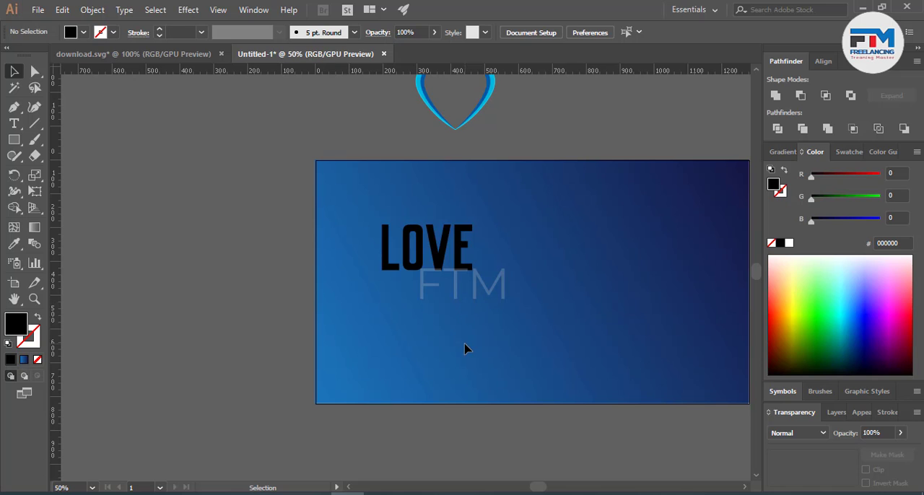
scroll(423, 269, up, 2)
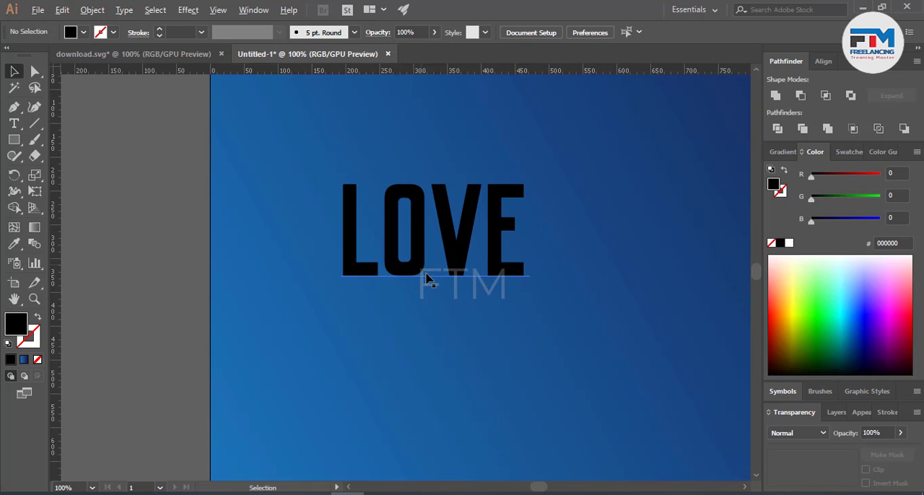
scroll(438, 300, down, 4)
scroll(438, 303, up, 3)
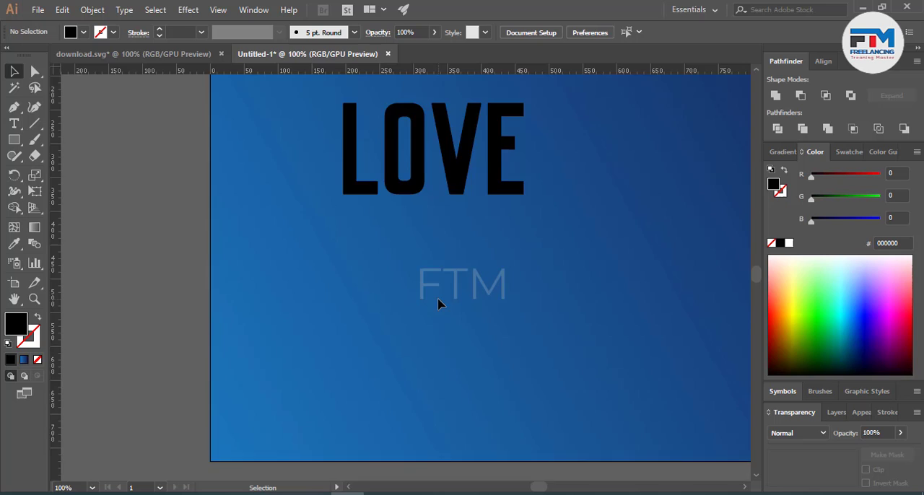
scroll(447, 233, up, 1)
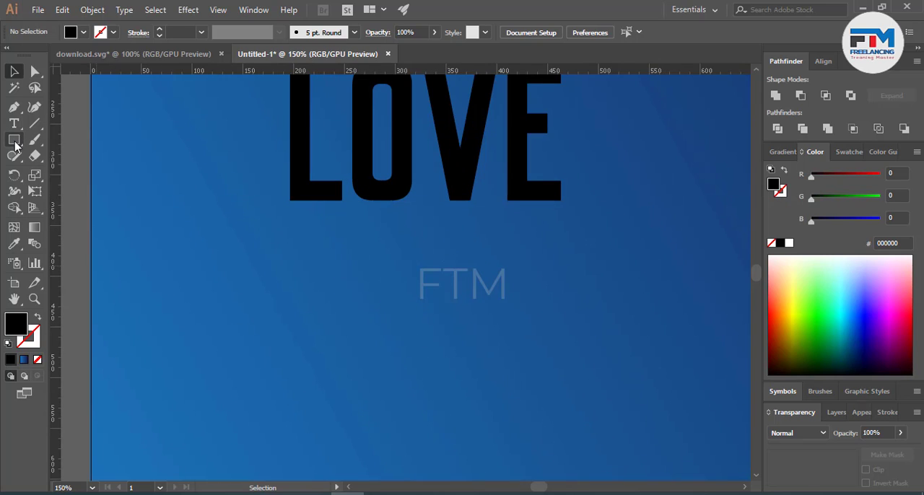
drag(14, 142, 68, 175)
drag(161, 190, 269, 297)
click(14, 71)
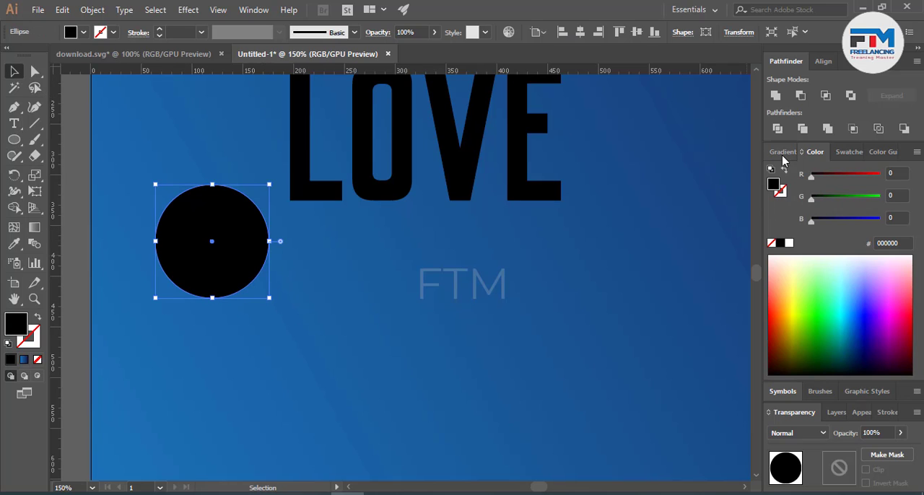
Step: Fill the circle with the blue gradient and set its type to Radial
click(783, 152)
click(798, 265)
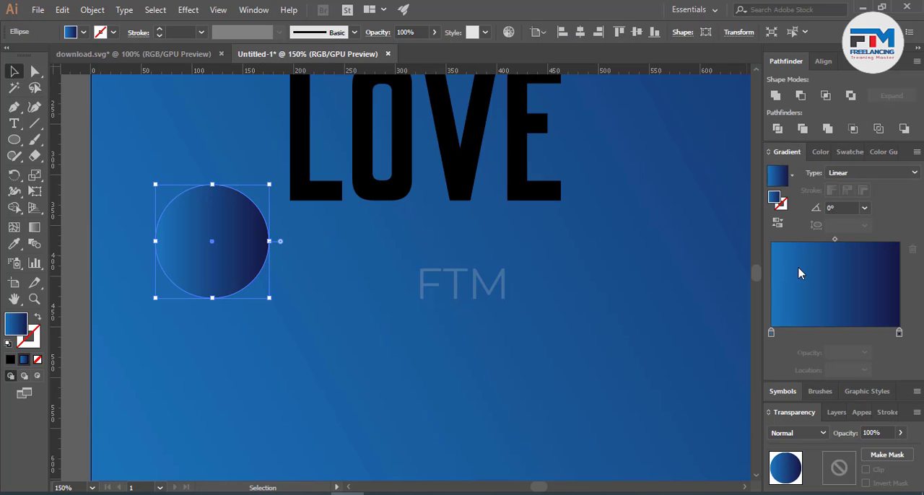
click(841, 173)
click(841, 212)
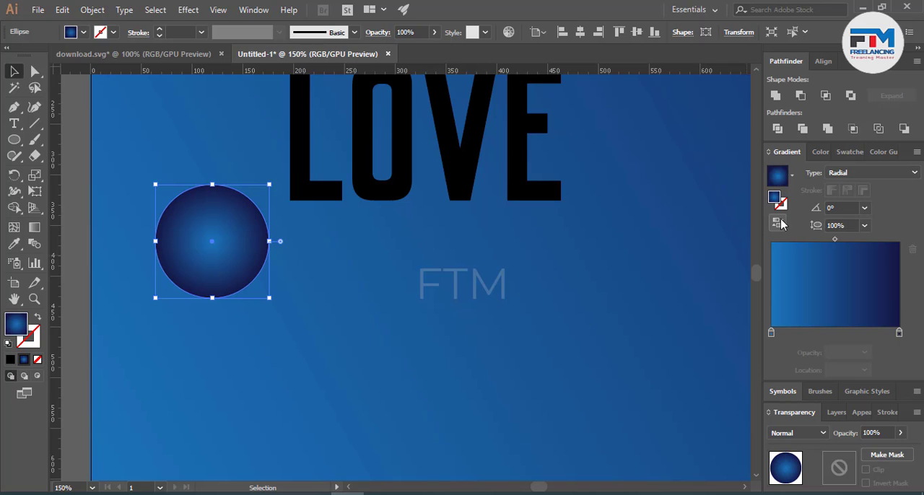
Step: Change the circle gradient's outer colour stop to black with 0% opacity
double_click(898, 333)
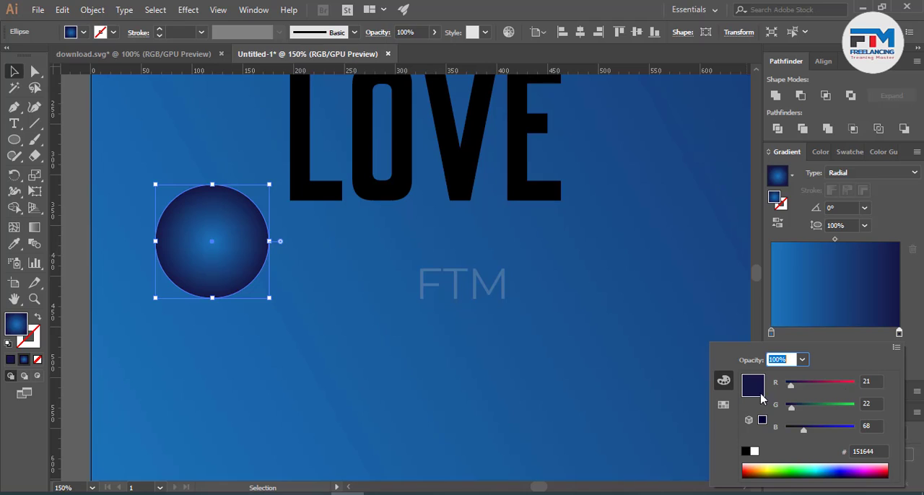
click(745, 452)
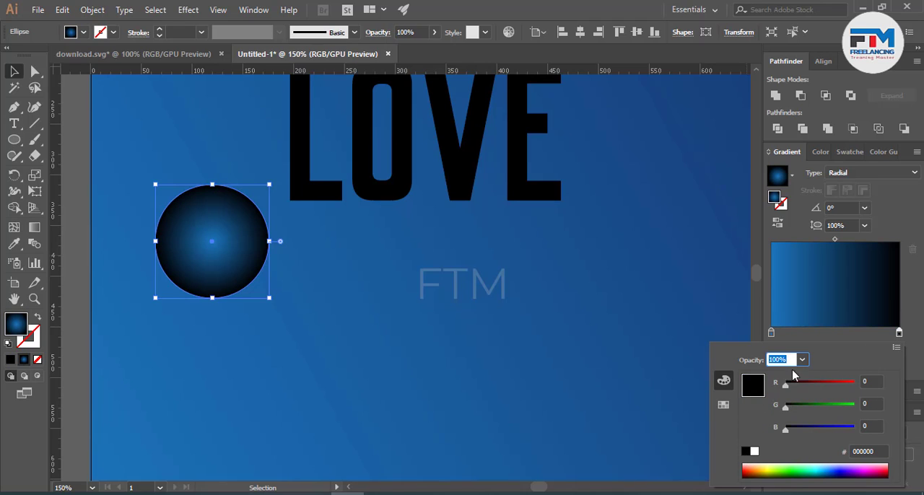
click(829, 339)
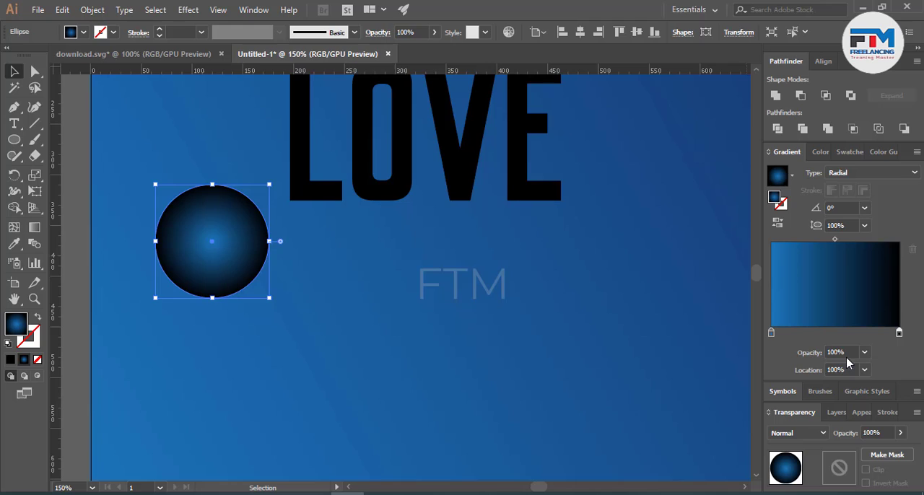
click(812, 351)
text(0)
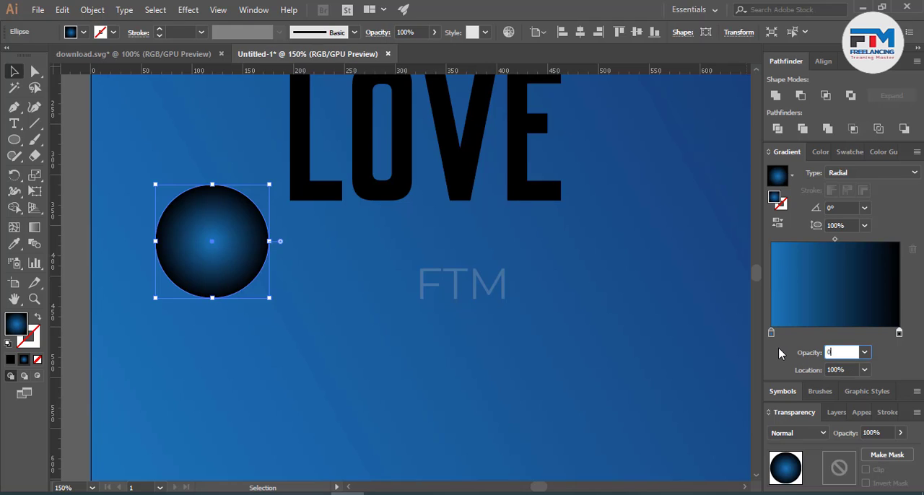
key(Return)
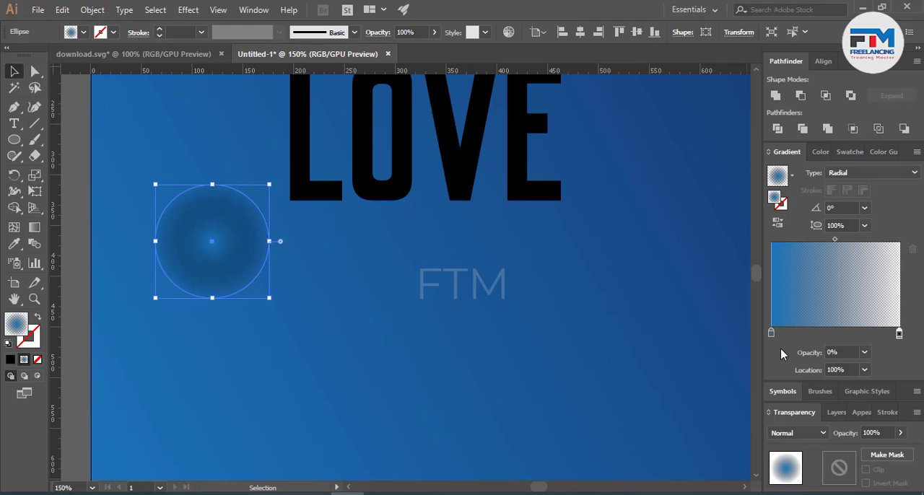
Step: Change the circle gradient's centre colour stop to a vivid pink with red at 255
double_click(771, 333)
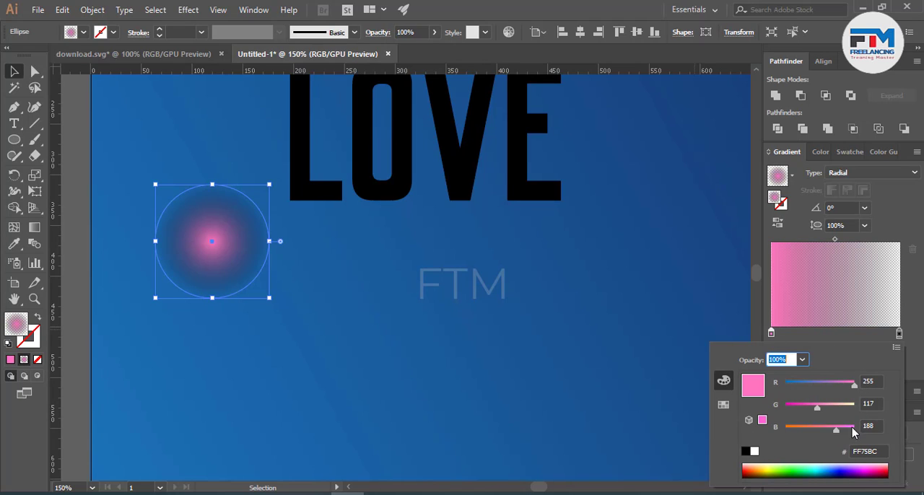
mouse_move(820, 407)
mouse_down()
mouse_move(845, 407)
mouse_move(784, 419)
mouse_move(805, 410)
mouse_up()
click(8, 76)
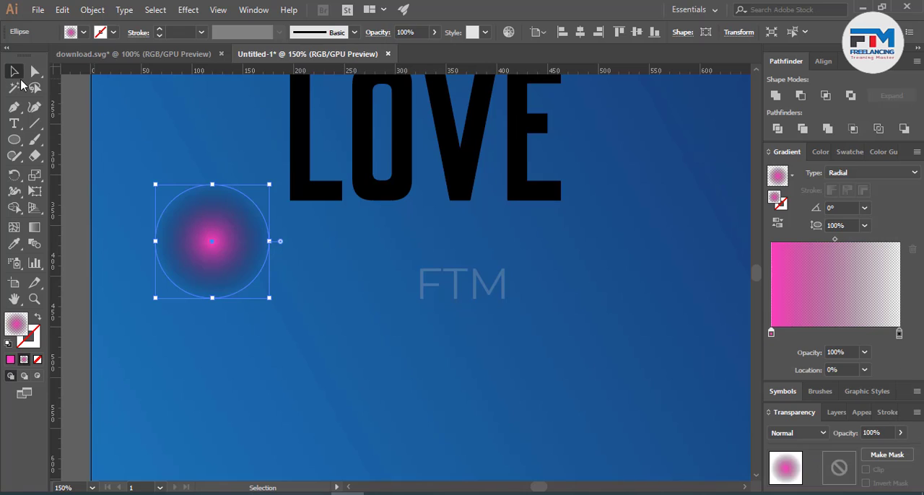
Step: Set the pink circle's blending mode to Screen and deselect it
click(790, 431)
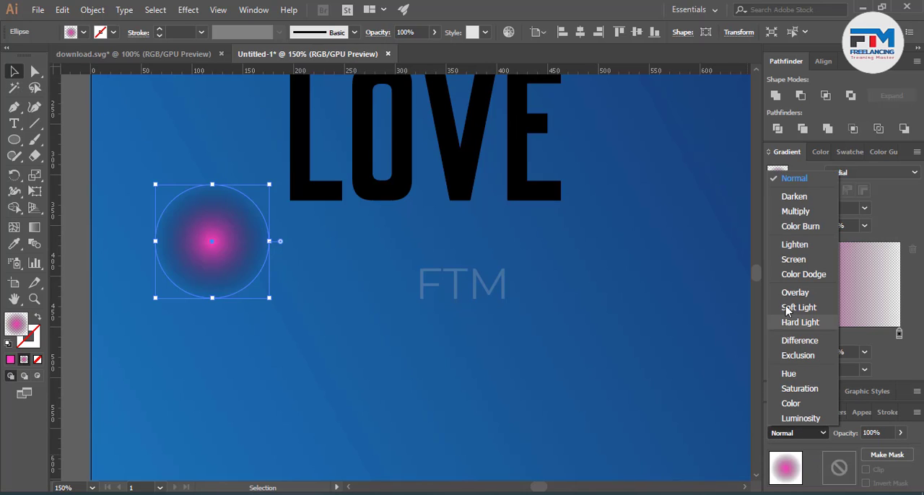
click(787, 262)
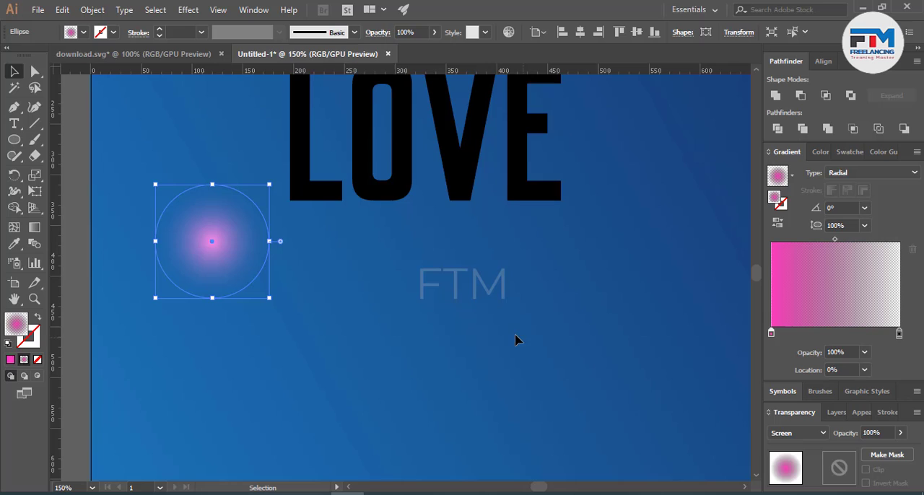
click(797, 433)
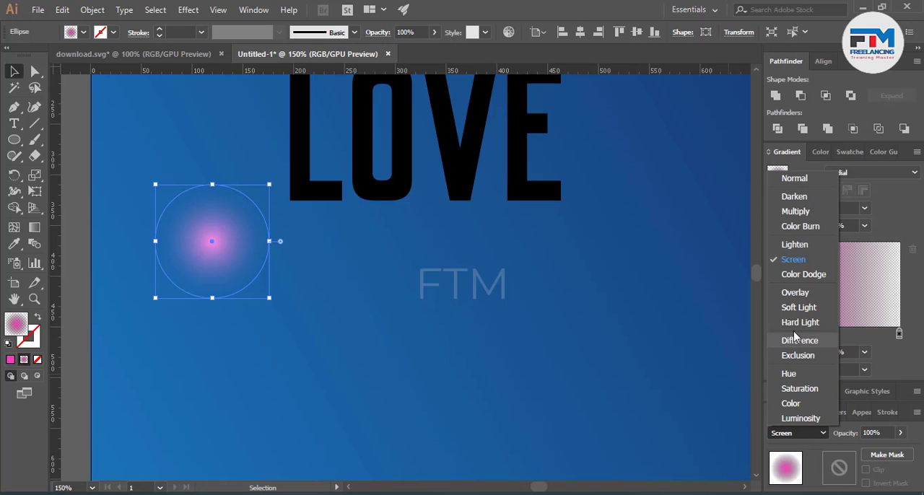
click(794, 261)
click(398, 367)
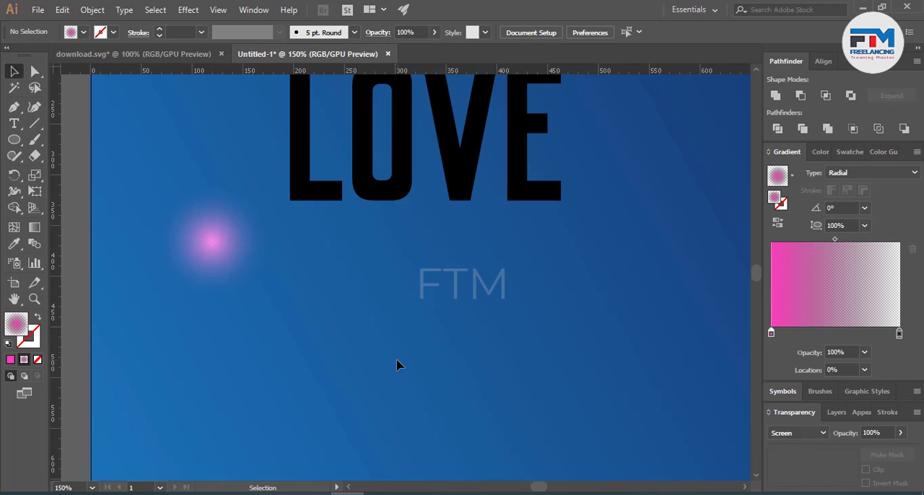
Step: Flatten the pink glow into a thin ellipse just beneath LOVE and stretch it to about 375 px wide
click(182, 272)
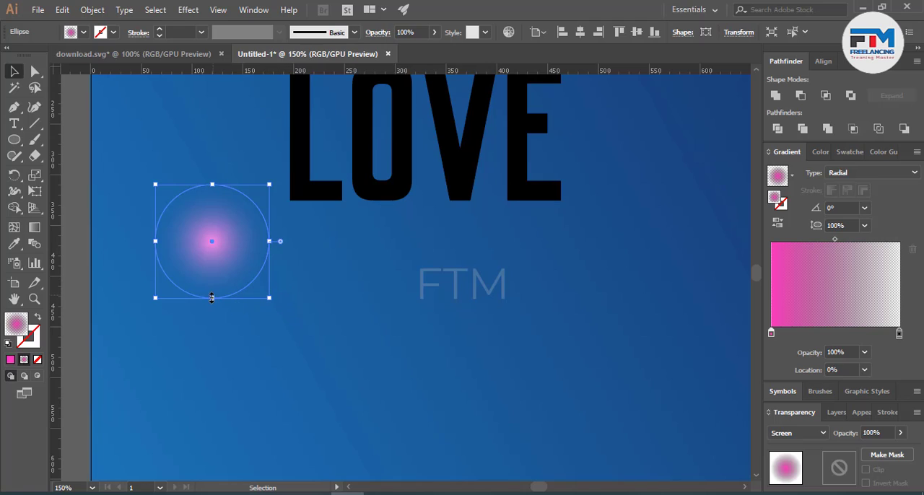
mouse_move(212, 298)
mouse_down()
mouse_move(221, 196)
mouse_move(345, 220)
mouse_move(427, 202)
mouse_move(638, 198)
mouse_up()
scroll(398, 233, up, 2)
scroll(375, 264, down, 2)
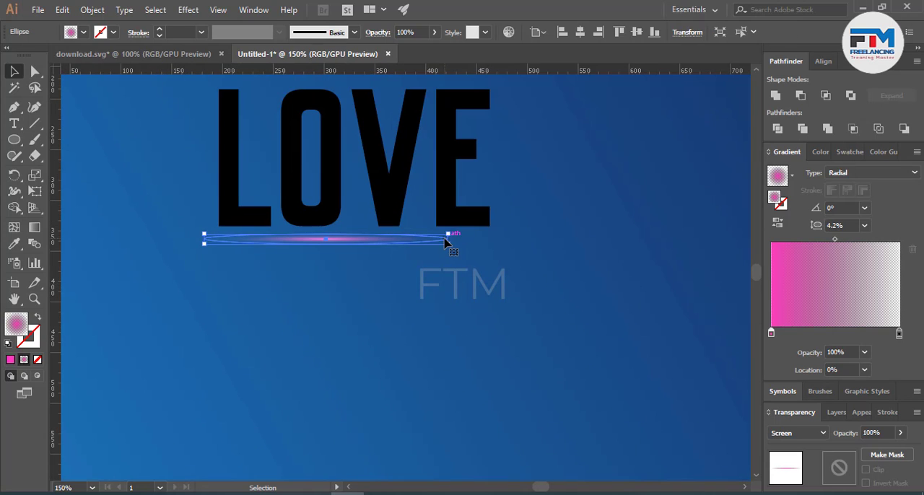
drag(449, 244, 583, 247)
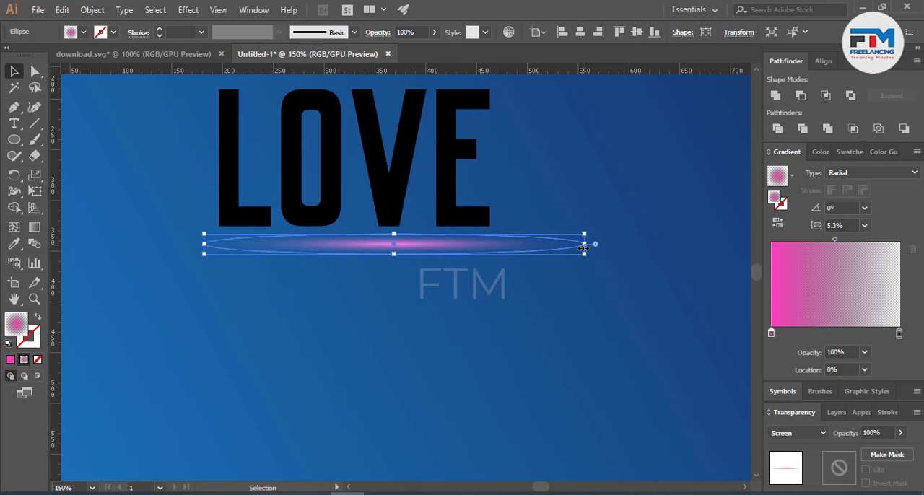
Step: Stretch the pink glow ellipse beneath LOVE at both ends to about 780 px wide and deselect it
drag(204, 244, 61, 244)
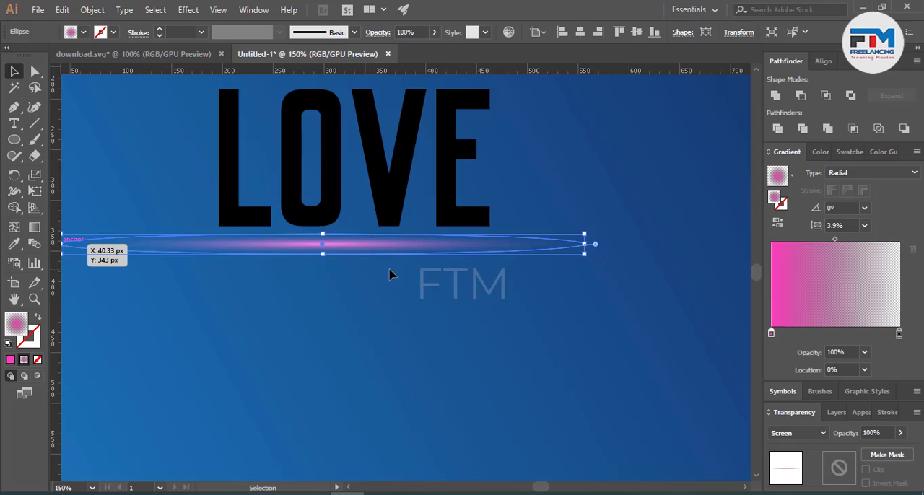
scroll(394, 325, down, 1)
scroll(524, 269, up, 1)
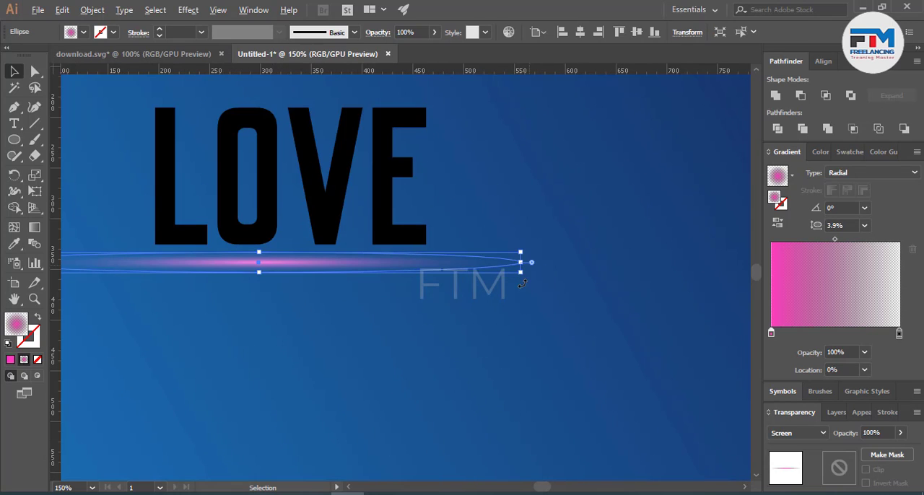
drag(521, 266, 680, 263)
scroll(563, 310, down, 2)
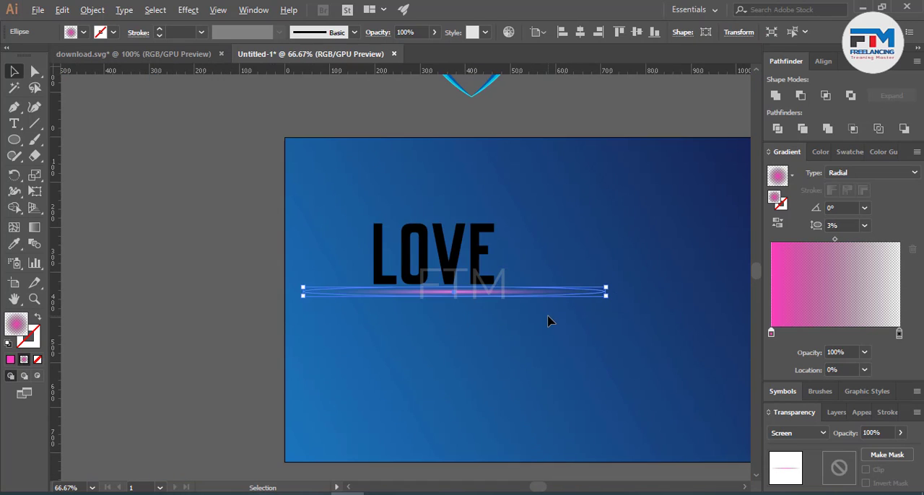
scroll(295, 293, up, 3)
drag(320, 298, 173, 299)
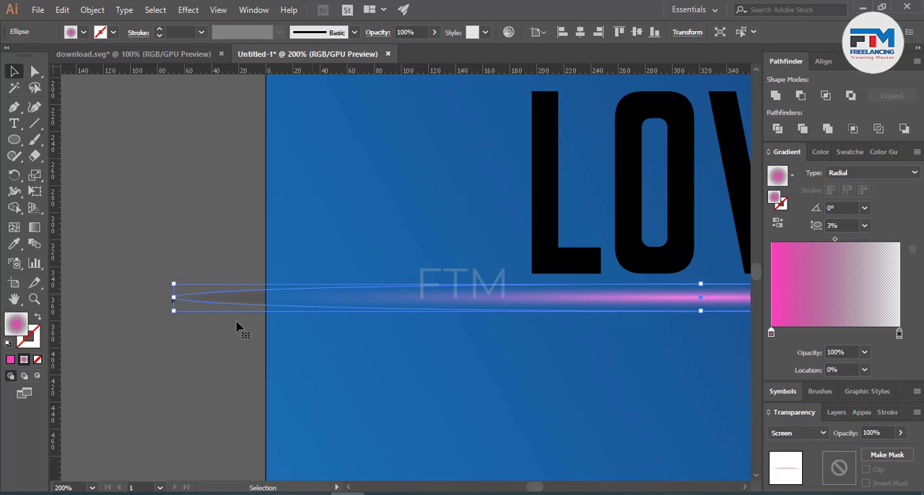
click(365, 375)
scroll(373, 376, down, 3)
scroll(565, 368, up, 3)
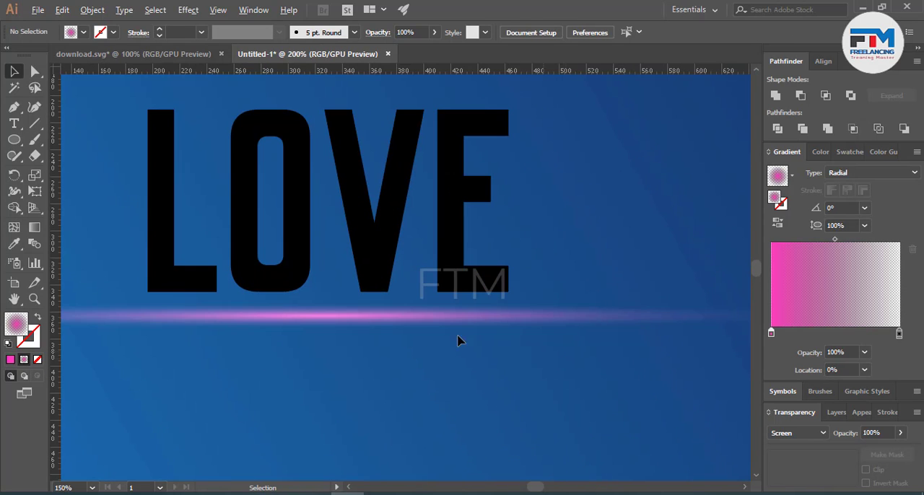
Step: Move the pink glow up against the base of the LOVE text and shorten its right end
drag(382, 325, 375, 306)
scroll(422, 320, down, 3)
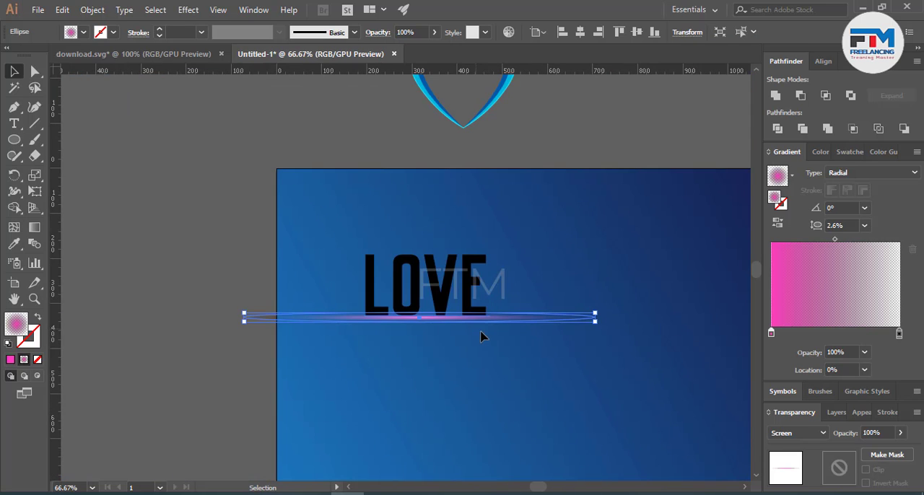
scroll(576, 331, up, 4)
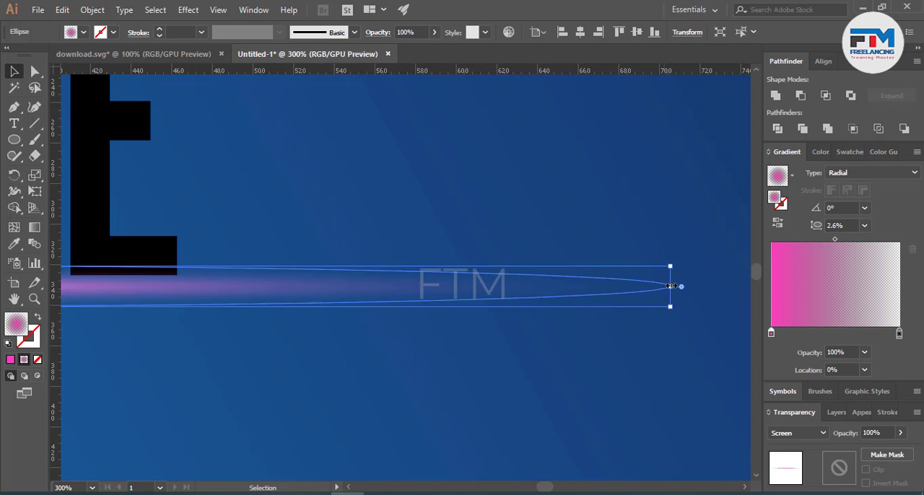
drag(670, 287, 530, 289)
click(579, 373)
scroll(579, 373, down, 3)
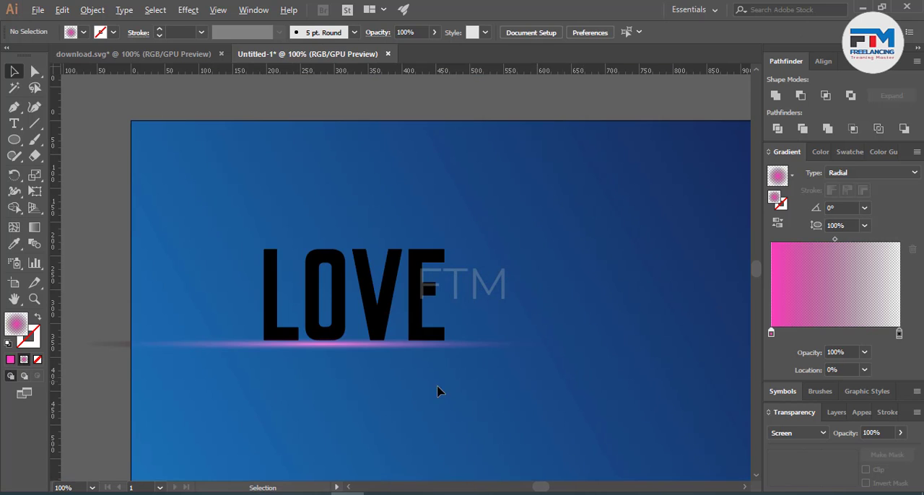
Step: Shorten the glow's left end within the artboard, leaving the ellipse about 584 px wide
scroll(169, 353, up, 2)
click(142, 342)
scroll(392, 376, down, 1)
scroll(200, 368, up, 2)
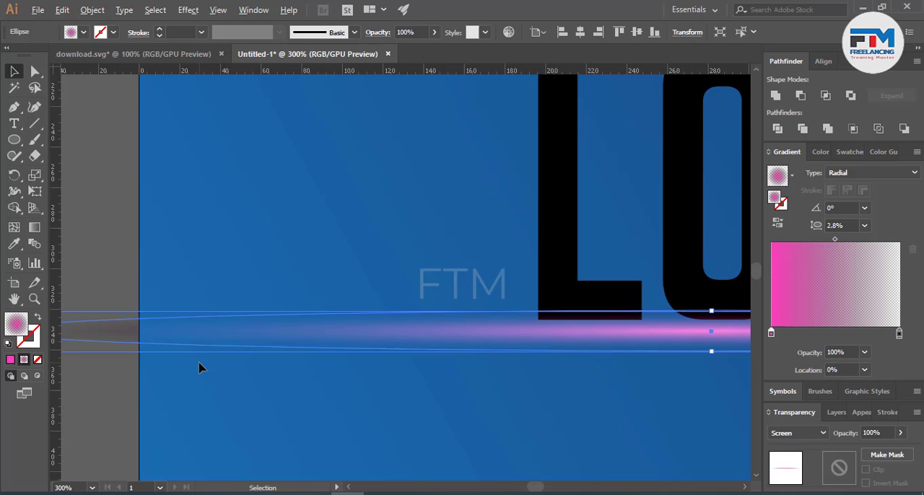
scroll(419, 365, down, 1)
drag(132, 338, 302, 338)
click(388, 386)
scroll(386, 388, down, 4)
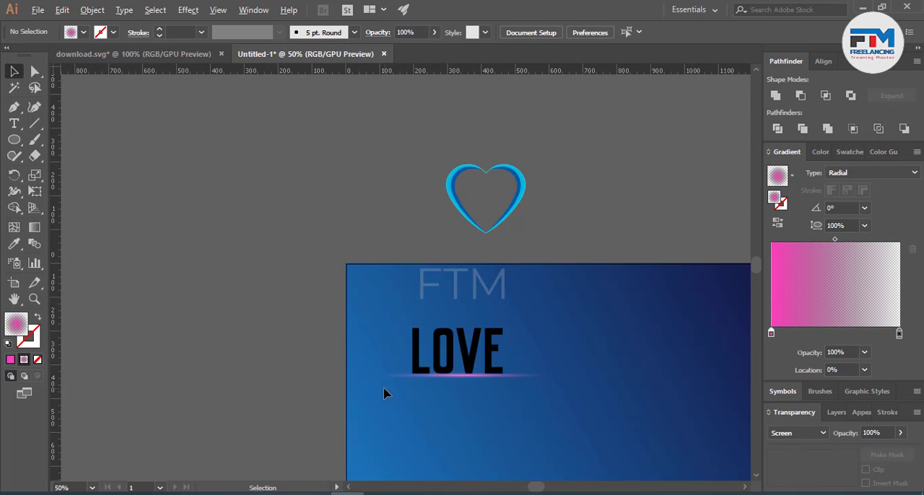
Step: Nudge the glow so it sits centred along the bottom edge of the LOVE letters
scroll(449, 387, up, 3)
scroll(507, 356, up, 3)
drag(435, 359, 423, 355)
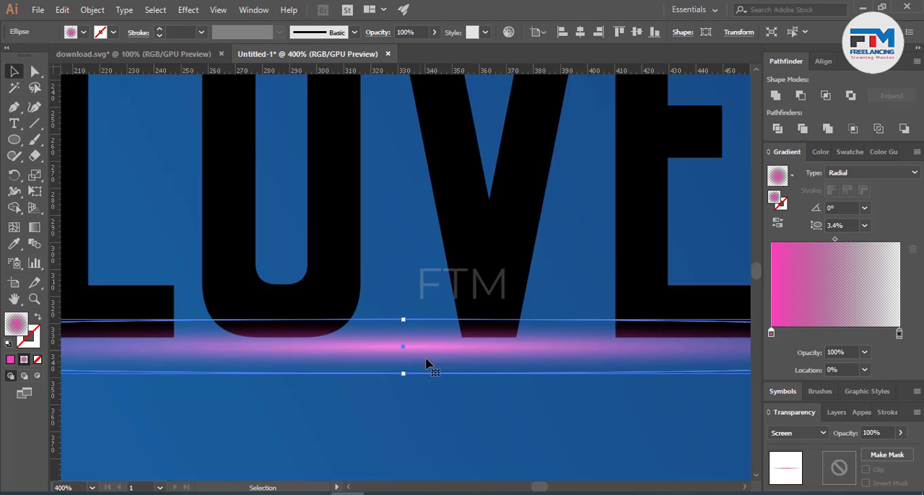
click(541, 424)
scroll(542, 425, down, 2)
scroll(542, 426, down, 2)
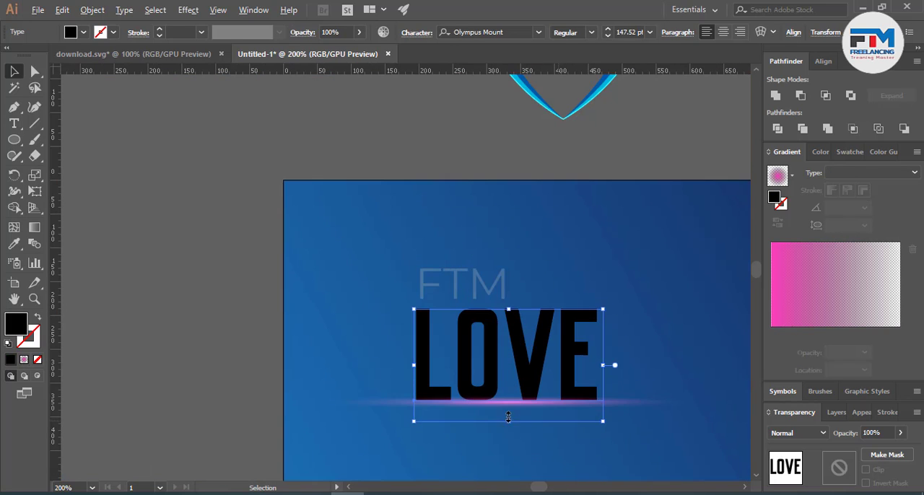
Step: Duplicate the pink glow in place in front and change the copy's centre colour stop to pale yellow
click(664, 406)
key(ctrl+c)
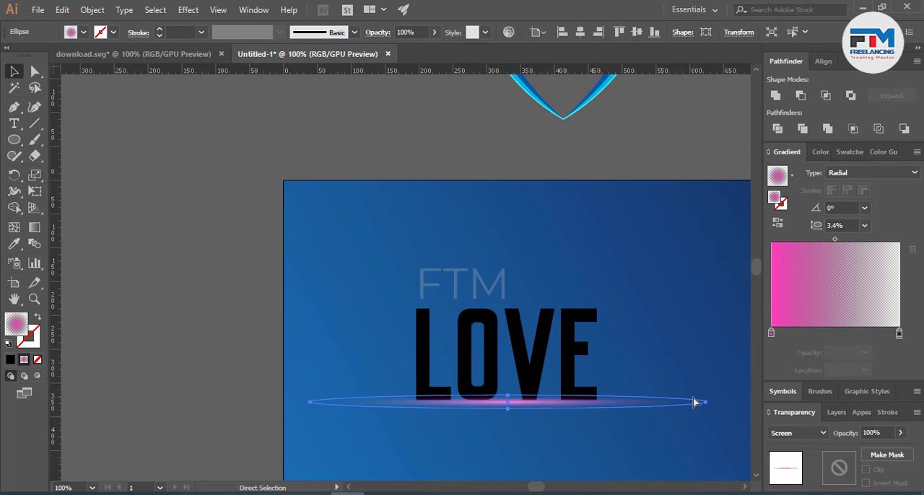
key(ctrl+f)
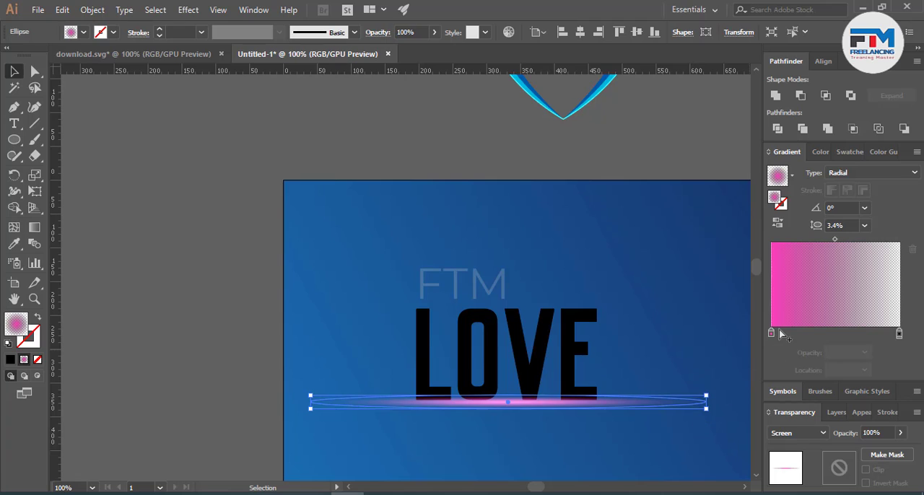
double_click(771, 334)
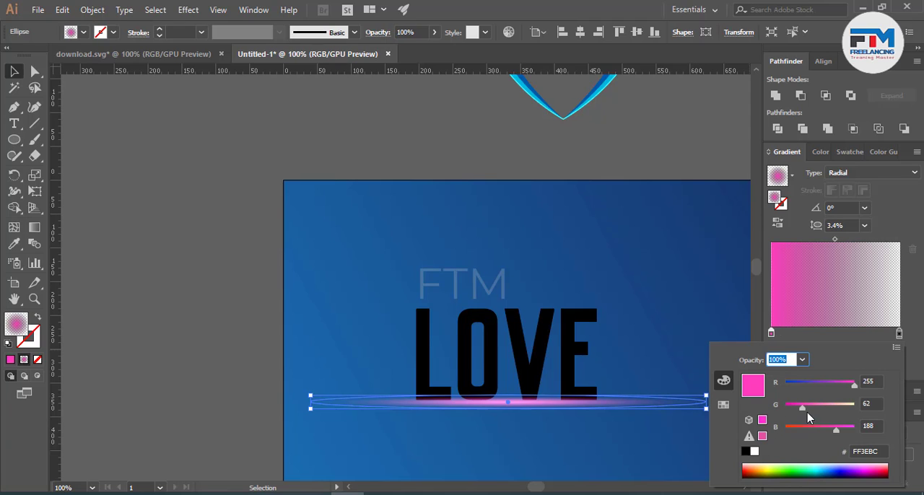
drag(829, 409, 856, 409)
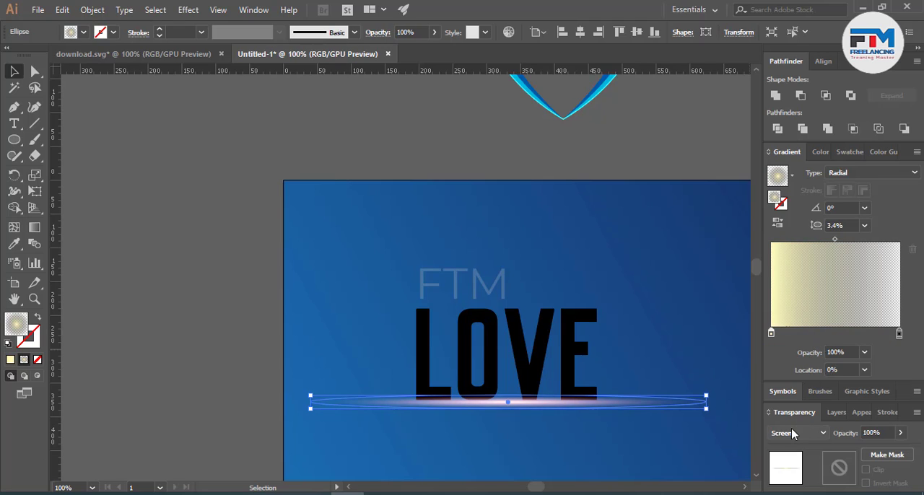
Step: Try the Overlay and Color Dodge blending modes on the yellow glow copy, and set it back to Screen
click(791, 430)
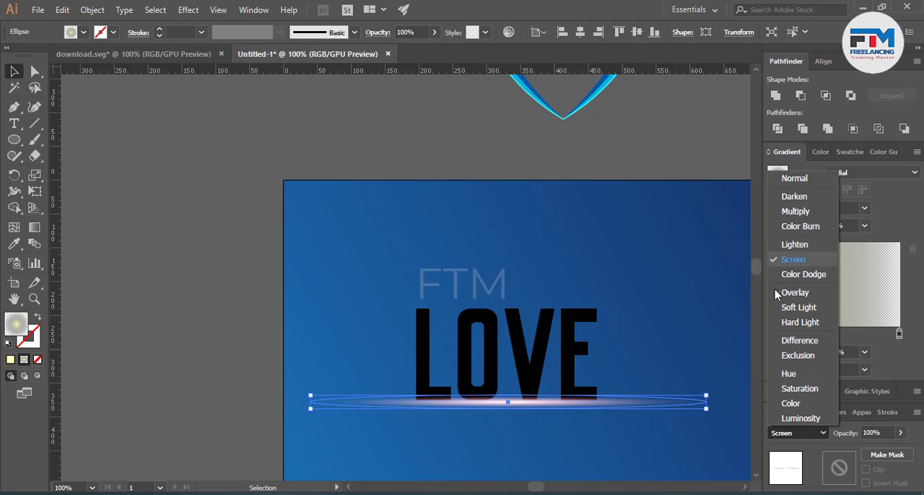
click(795, 296)
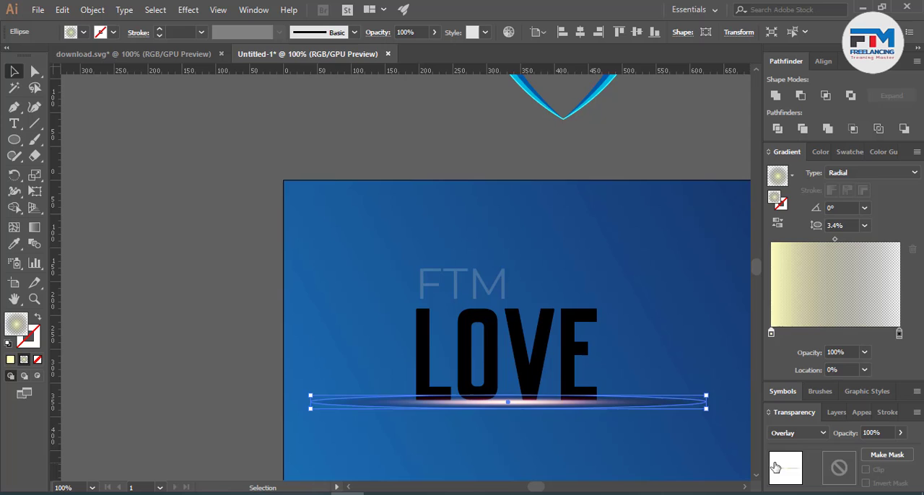
click(794, 434)
click(794, 276)
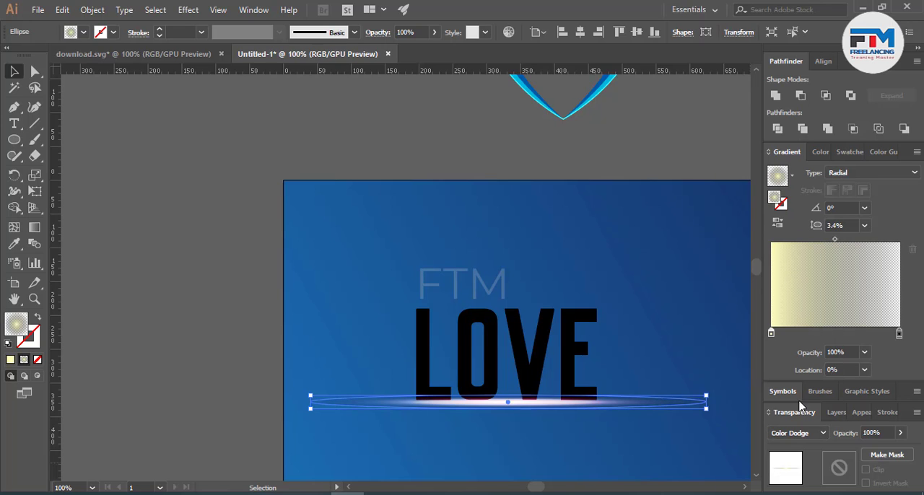
click(803, 434)
click(785, 257)
Step: Try a hot pink centre colour stop with red 255 and green 0 on the glow copy
double_click(770, 333)
drag(827, 404, 791, 414)
drag(808, 382, 843, 406)
click(843, 431)
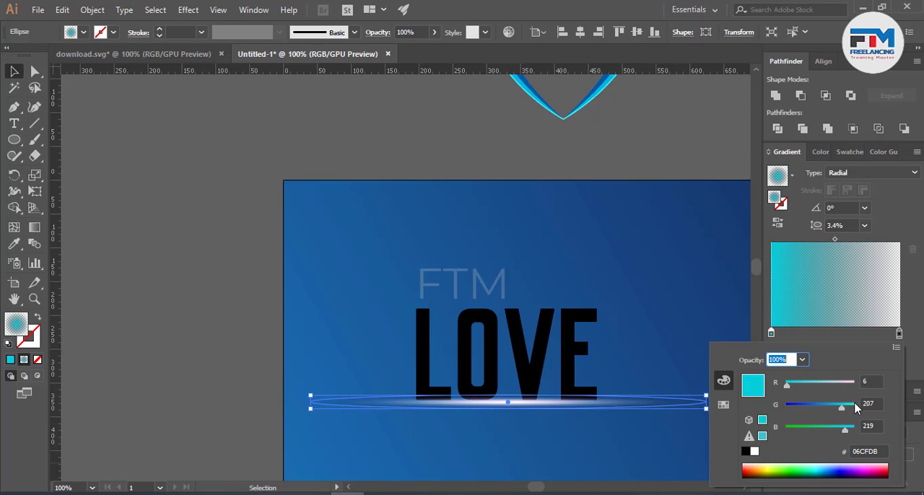
drag(841, 407, 785, 406)
drag(831, 383, 863, 385)
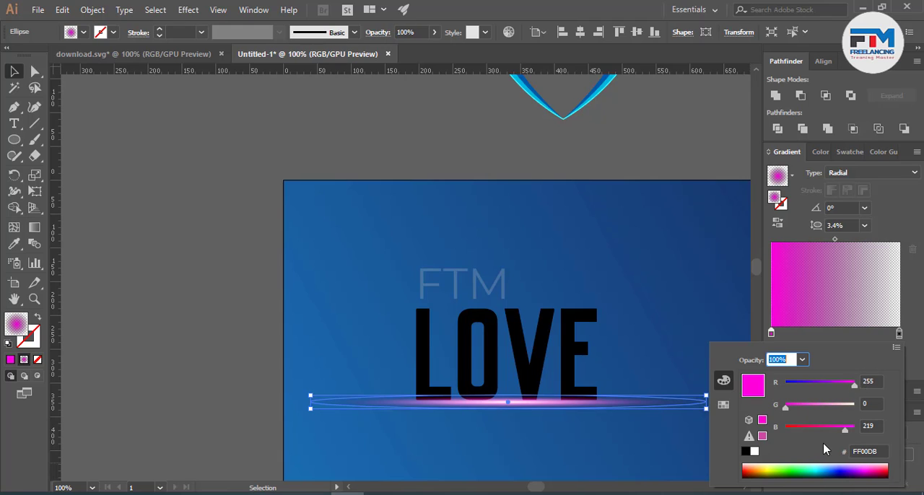
mouse_move(830, 428)
mouse_down()
mouse_move(819, 430)
mouse_move(829, 429)
mouse_up()
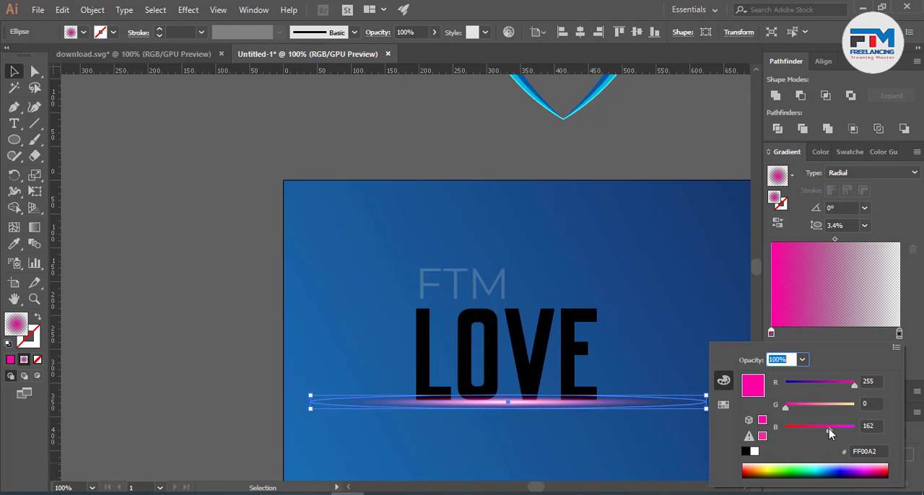
click(102, 167)
click(298, 229)
scroll(303, 313, down, 3)
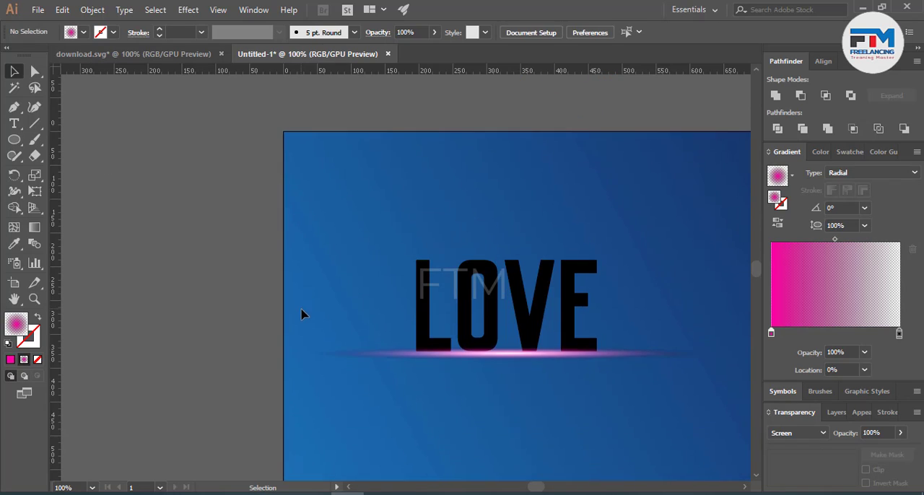
Step: Group the two glow ellipses, try the Screen blending mode on the group and undo that mode change
drag(314, 293, 380, 343)
right_click(380, 342)
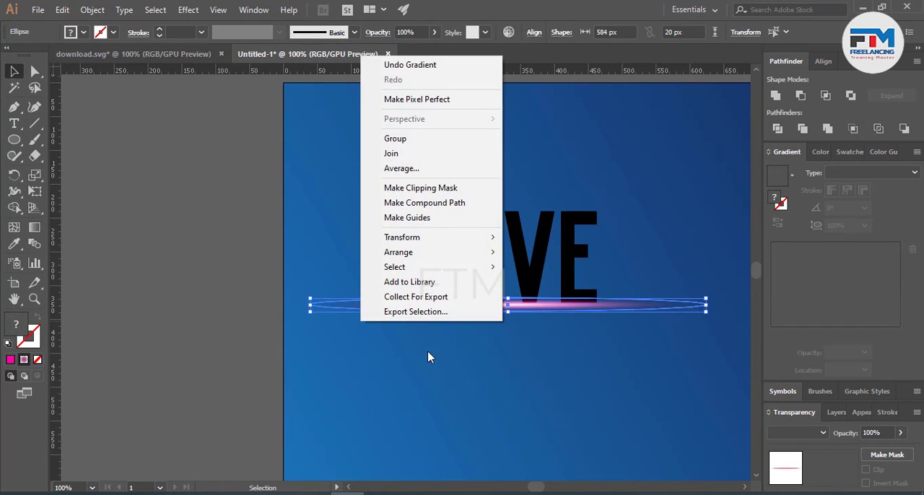
click(399, 143)
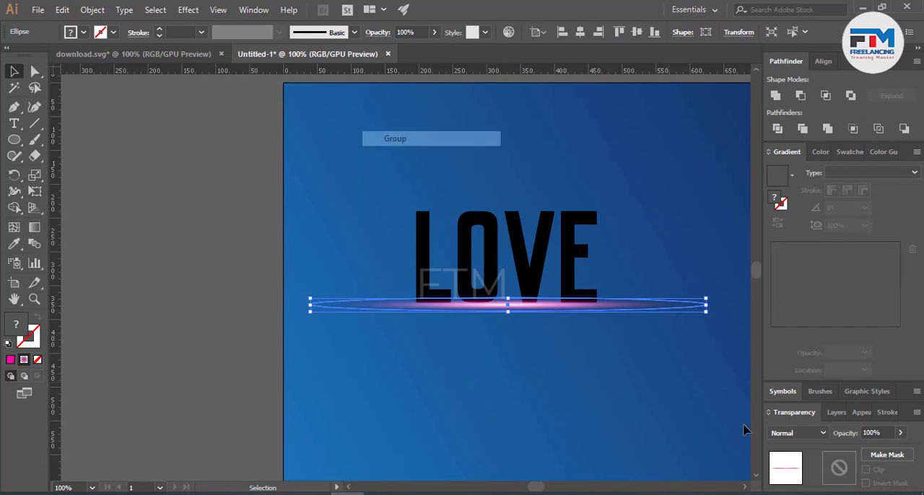
click(798, 432)
click(794, 259)
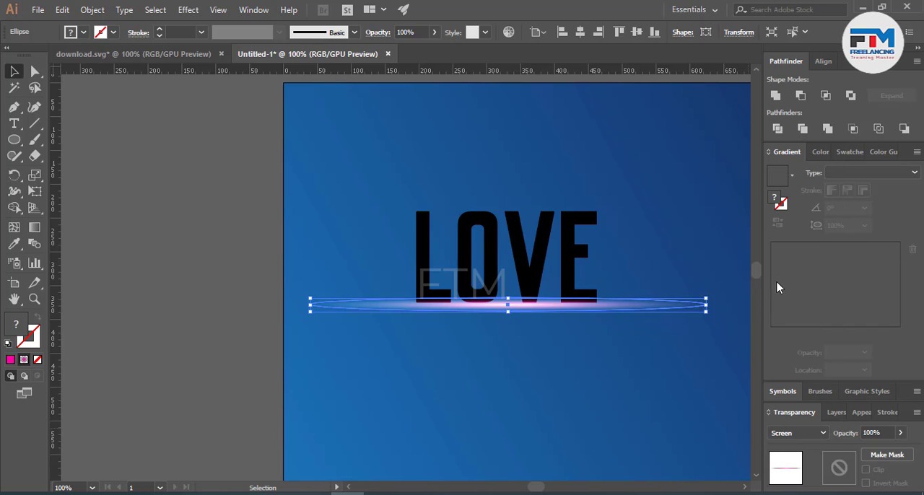
click(446, 417)
key(ctrl+z)
click(405, 415)
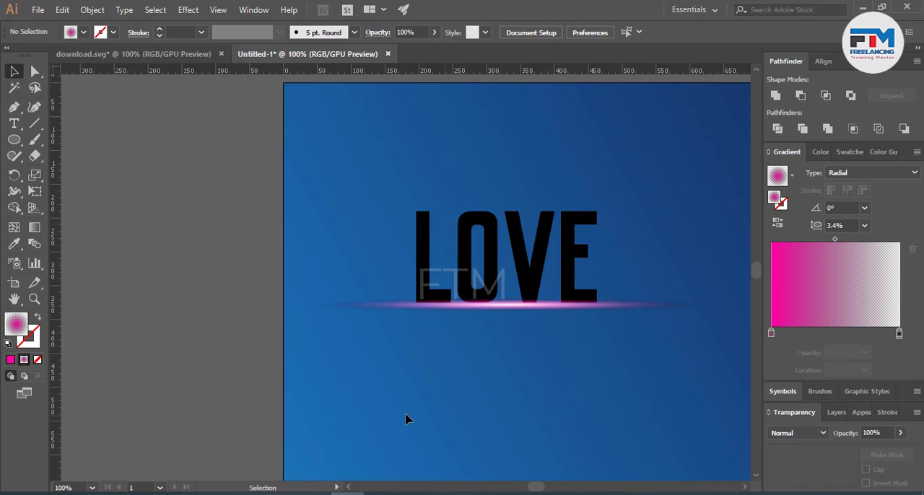
Step: Undo the grouping and the hot pink recolouring of the glow copy, and deselect it
scroll(371, 421, down, 3)
scroll(421, 410, up, 8)
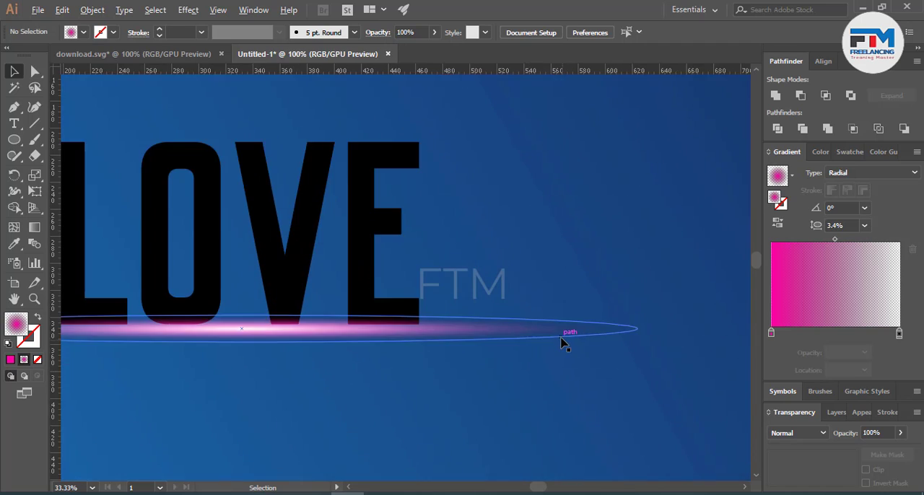
click(552, 340)
key(a)
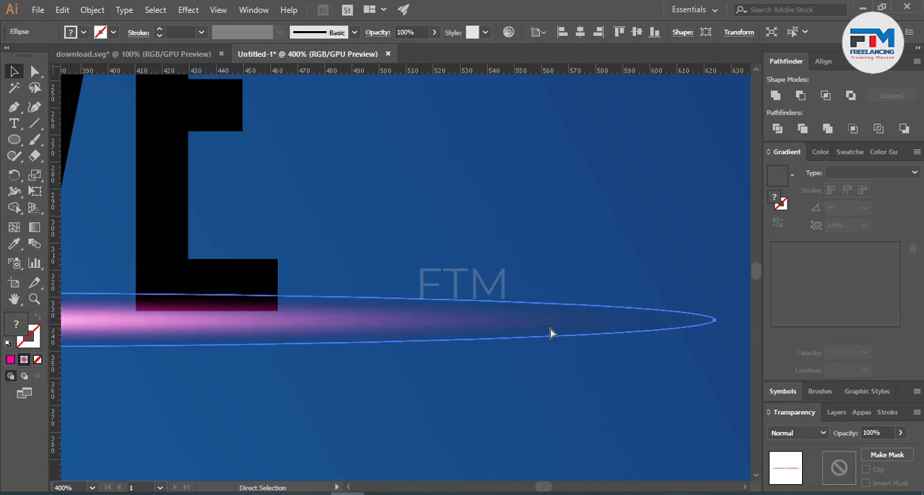
key(ctrl+z)
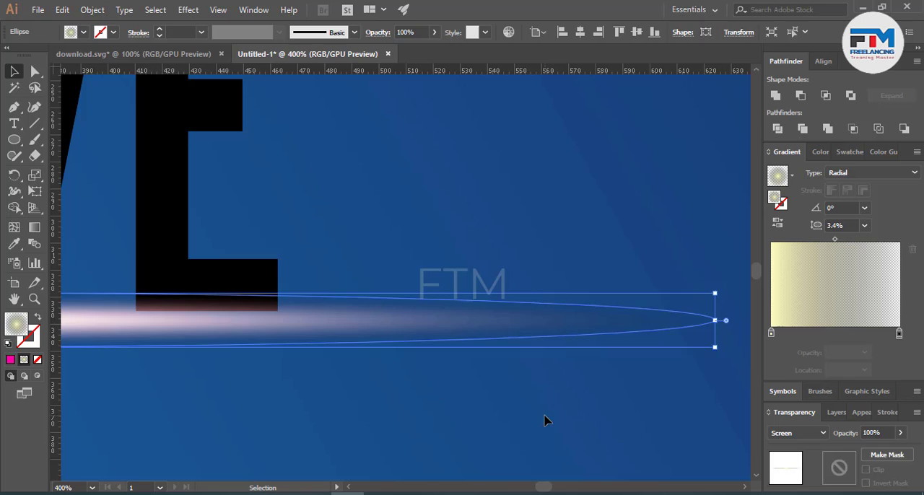
click(546, 420)
Step: Examine the glow beneath the LOVE text at several magnifications
scroll(636, 402, down, 2)
scroll(636, 402, down, 3)
scroll(577, 408, up, 3)
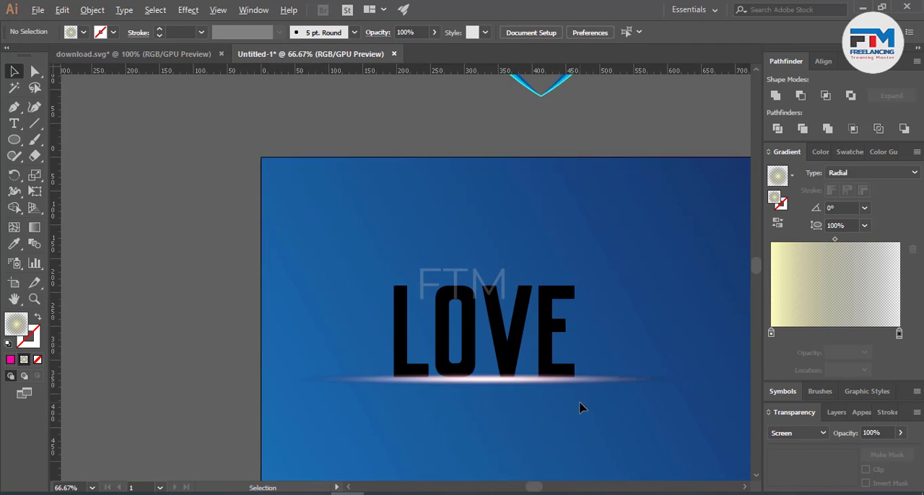
scroll(579, 407, down, 5)
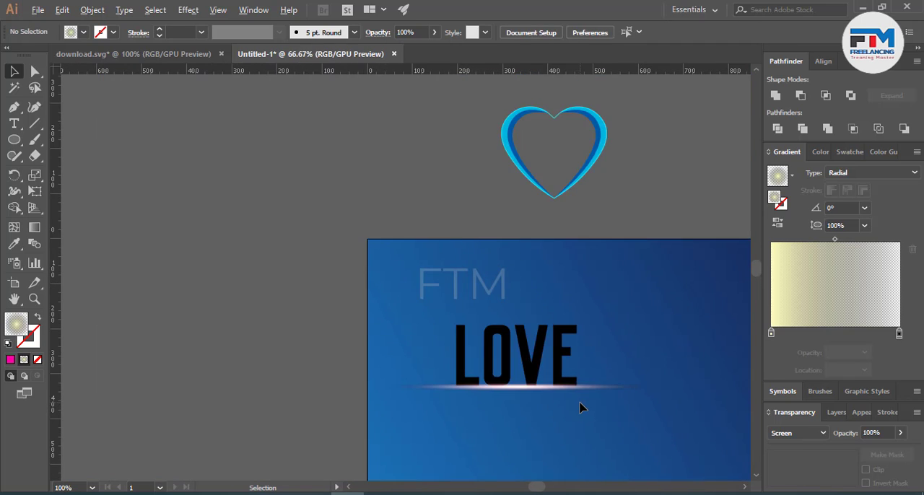
scroll(514, 426, down, 3)
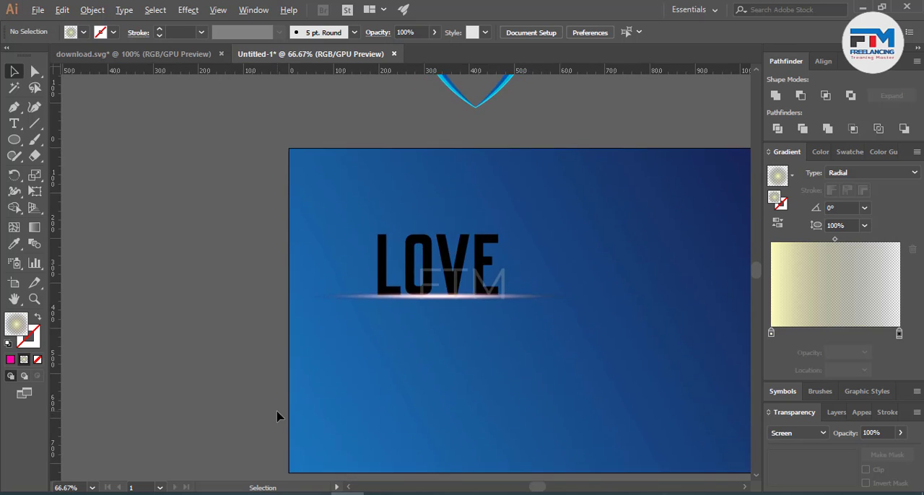
scroll(330, 407, down, 1)
scroll(333, 408, up, 2)
scroll(322, 370, up, 7)
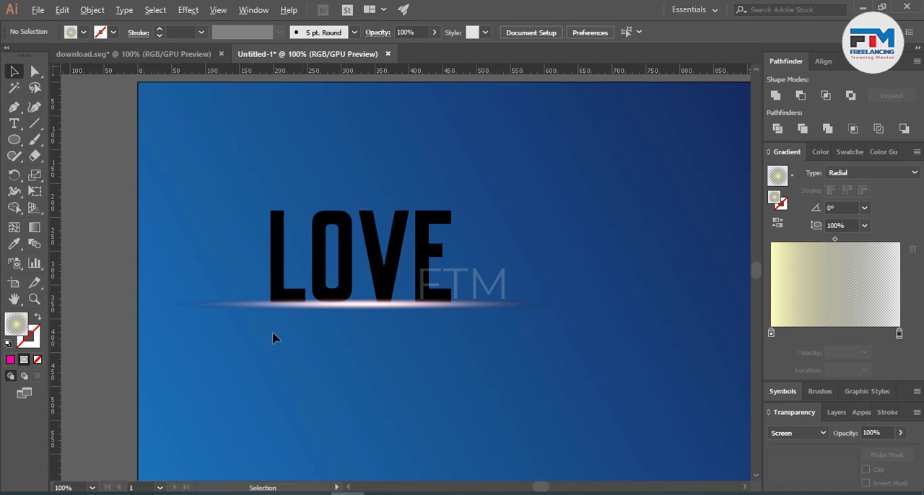
Step: Recolour the transparent outer stop of the glow copy's radial gradient to sky blue, with red 0, green 162 and blue 255
click(205, 296)
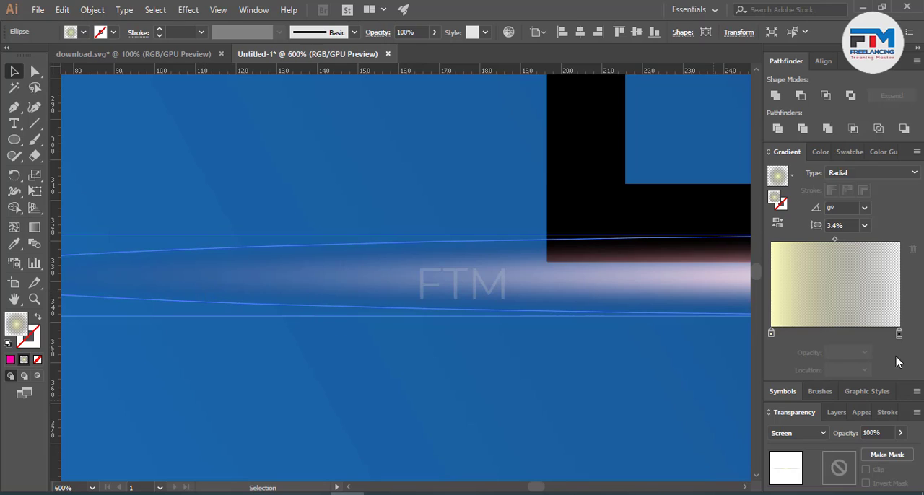
double_click(899, 334)
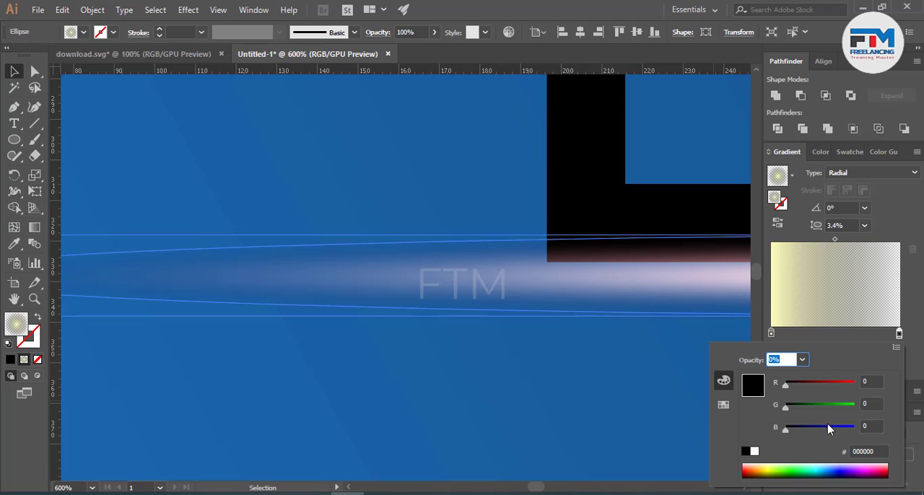
drag(849, 431, 854, 429)
click(870, 425)
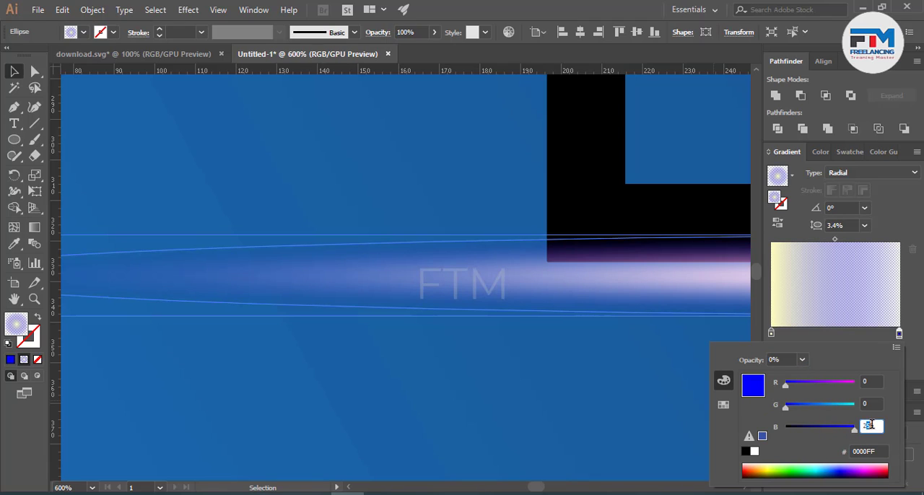
click(813, 406)
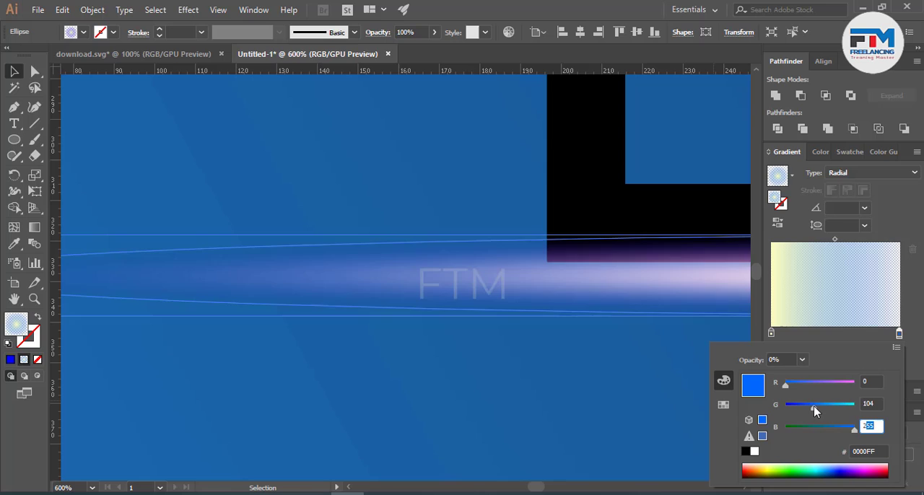
drag(814, 406, 832, 411)
click(507, 416)
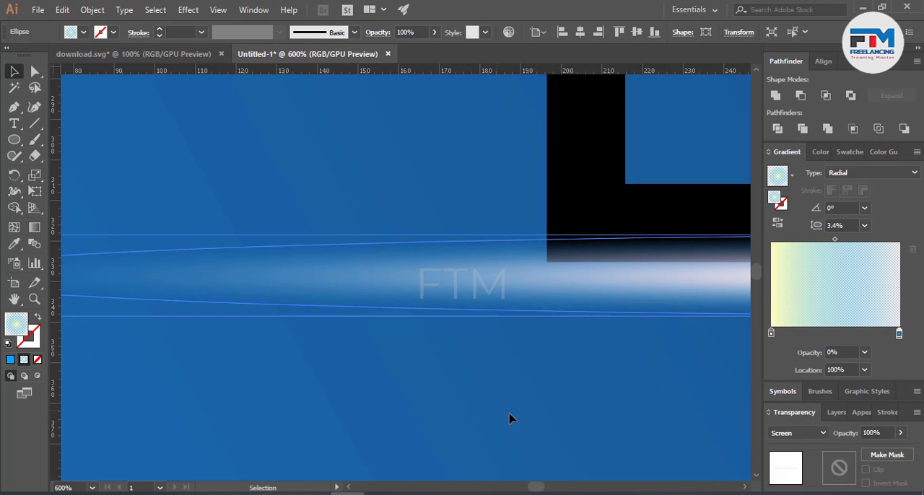
Step: Recolour the centre stop of the glow copy's gradient to hot pink, with red 255 and green 0
scroll(518, 419, down, 7)
scroll(480, 441, up, 4)
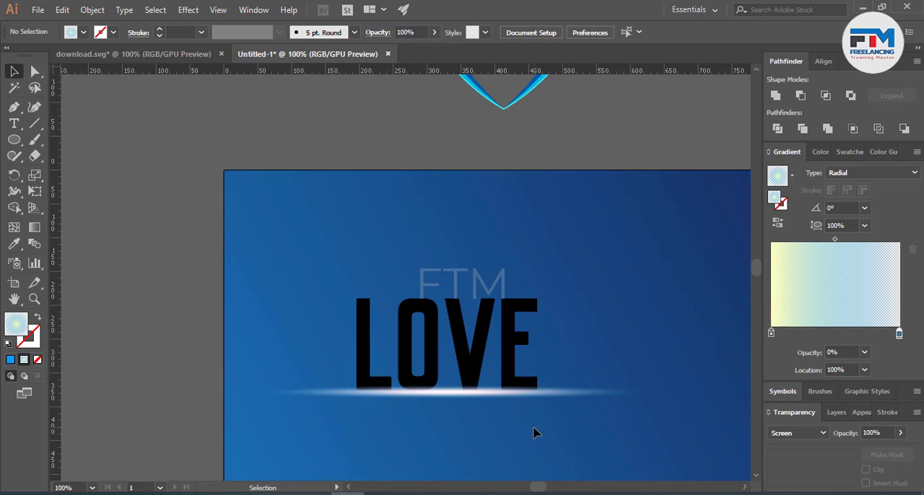
scroll(569, 402, down, 1)
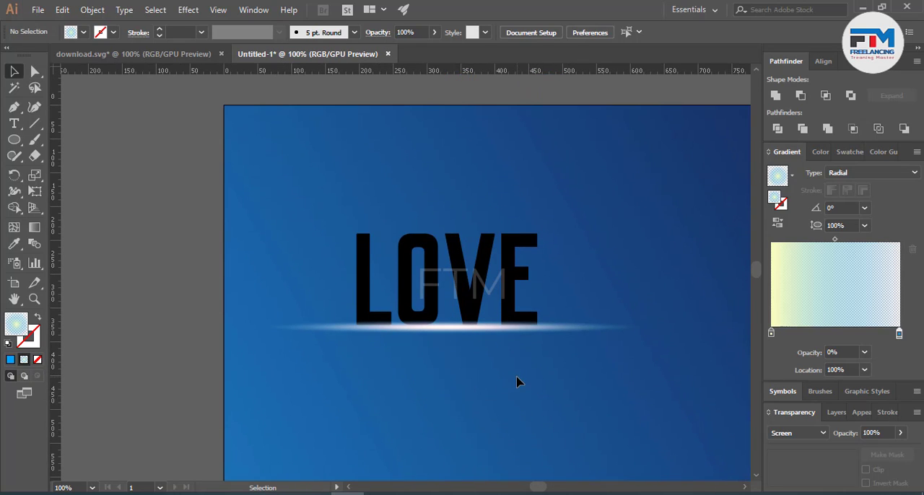
click(562, 332)
key(a)
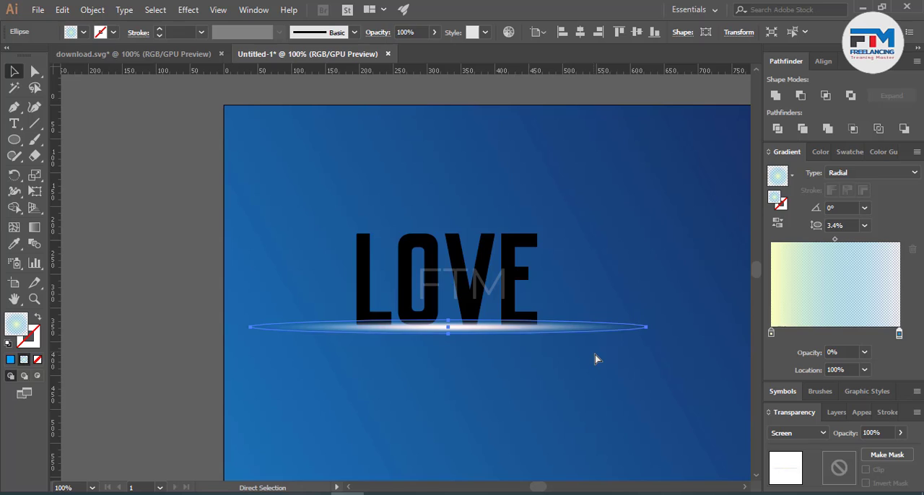
key(v)
double_click(770, 334)
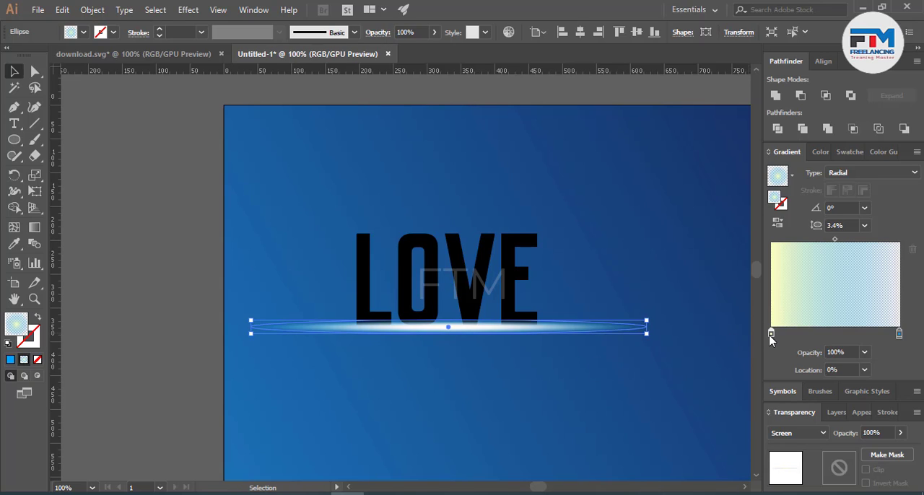
drag(802, 404, 778, 405)
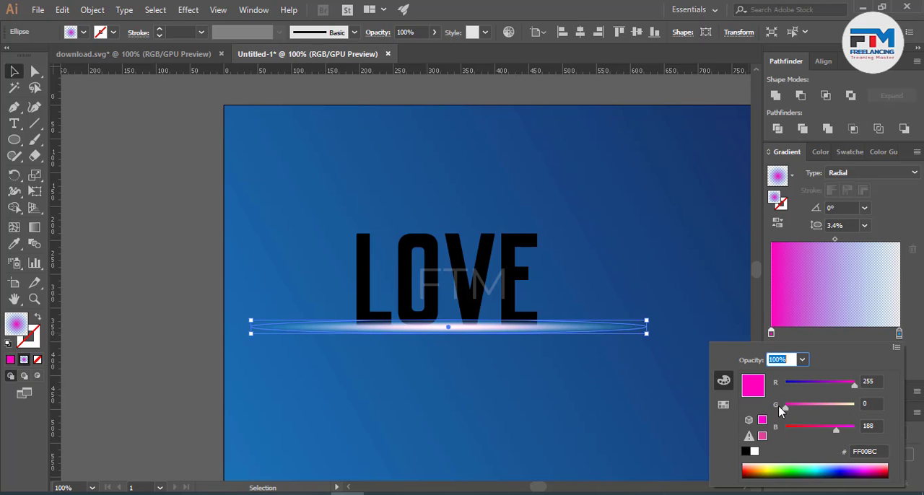
click(841, 384)
click(852, 385)
drag(831, 428, 841, 432)
click(802, 411)
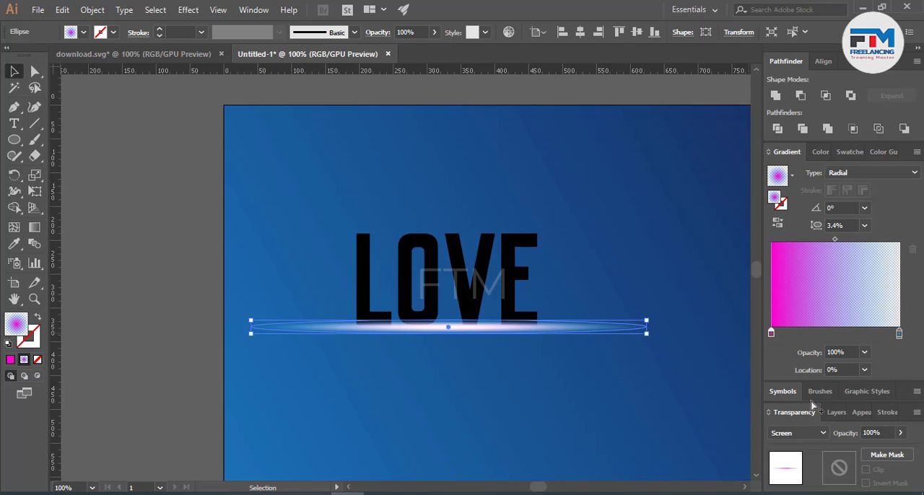
Step: Set the glow copy's blending mode to Overlay and deselect it
click(798, 433)
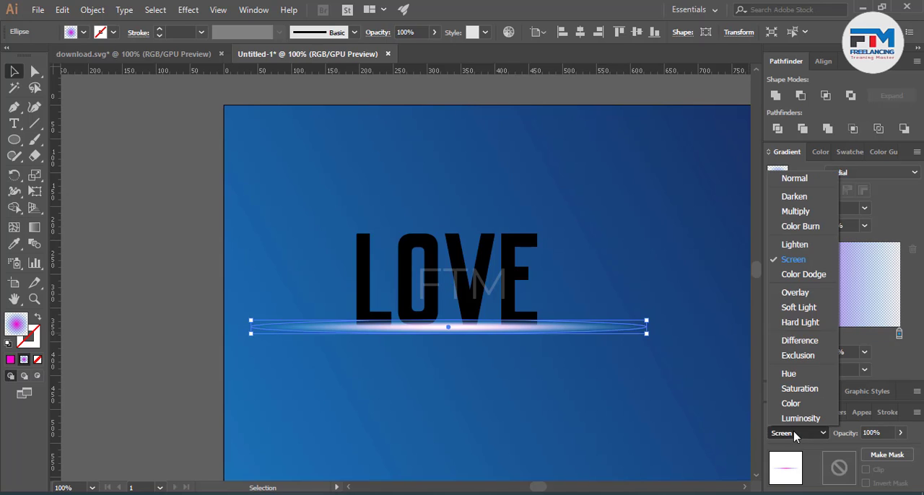
click(795, 293)
click(644, 388)
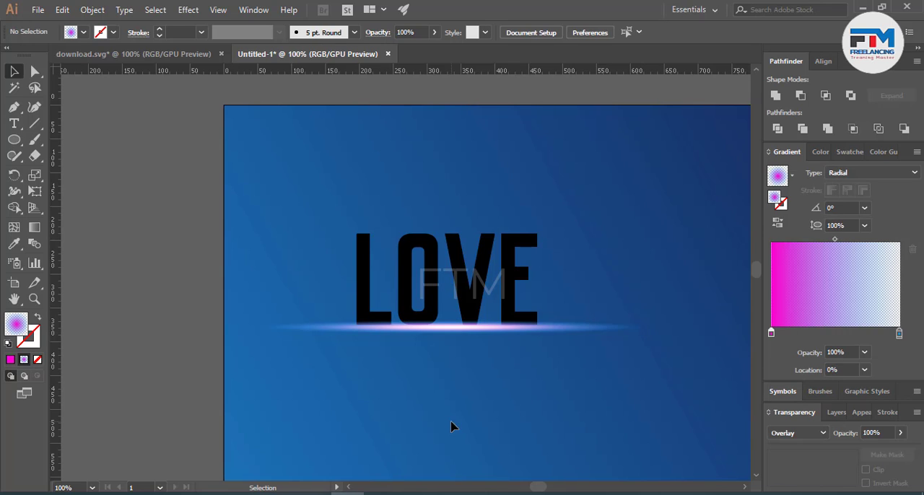
click(303, 332)
click(421, 400)
Step: Add LOREM IPSUM placeholder text below the glow in Olympus Mount at 38 pt
scroll(418, 403, down, 2)
scroll(437, 397, up, 3)
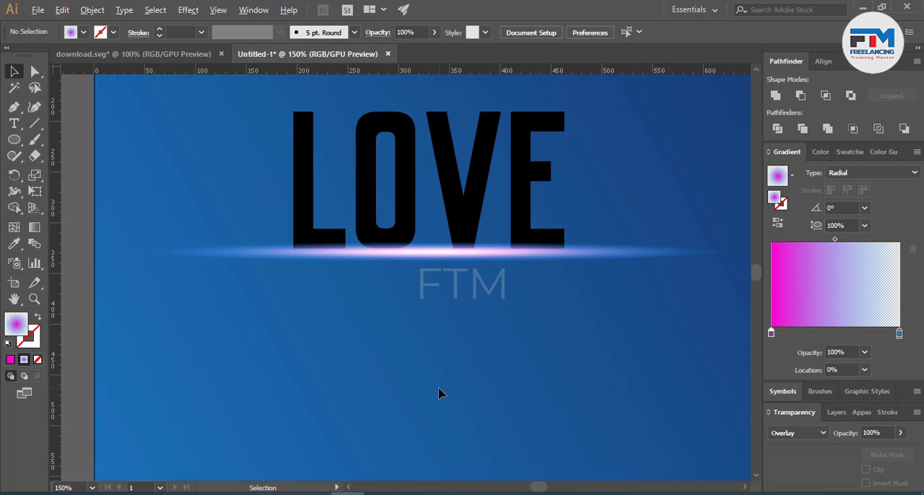
scroll(438, 394, down, 2)
scroll(476, 364, down, 1)
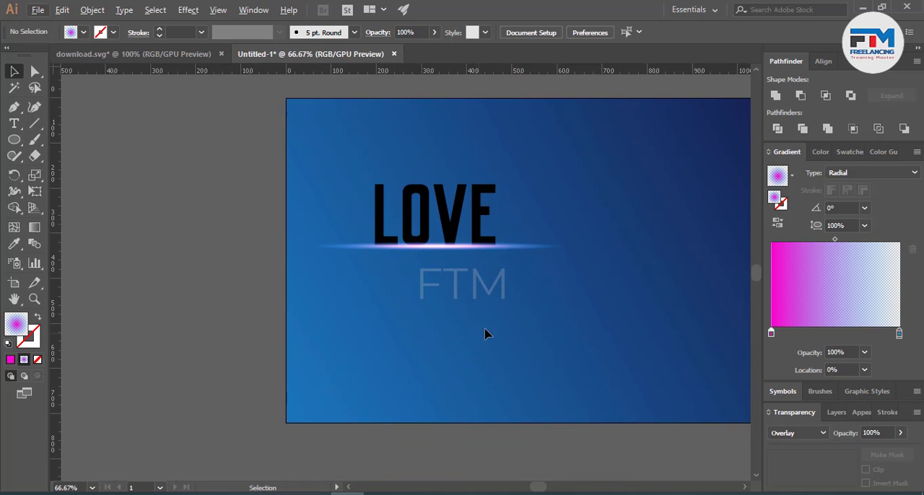
scroll(455, 313, up, 1)
scroll(454, 314, down, 1)
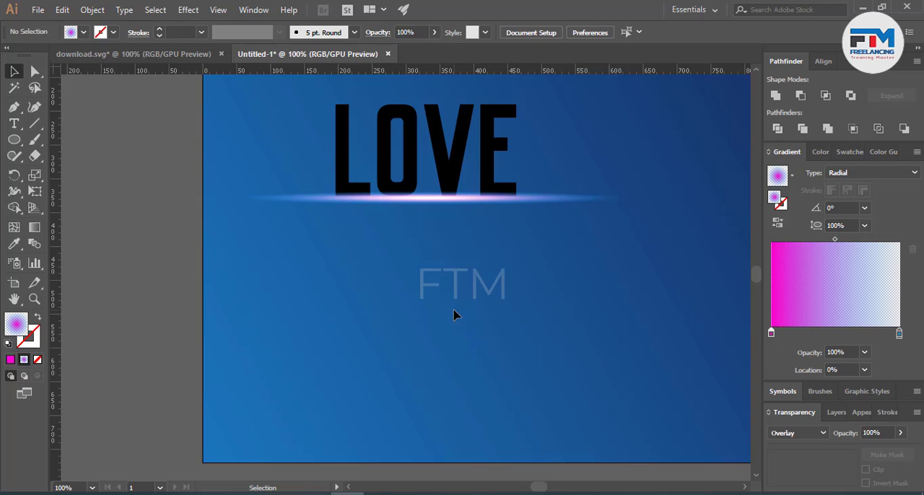
click(14, 124)
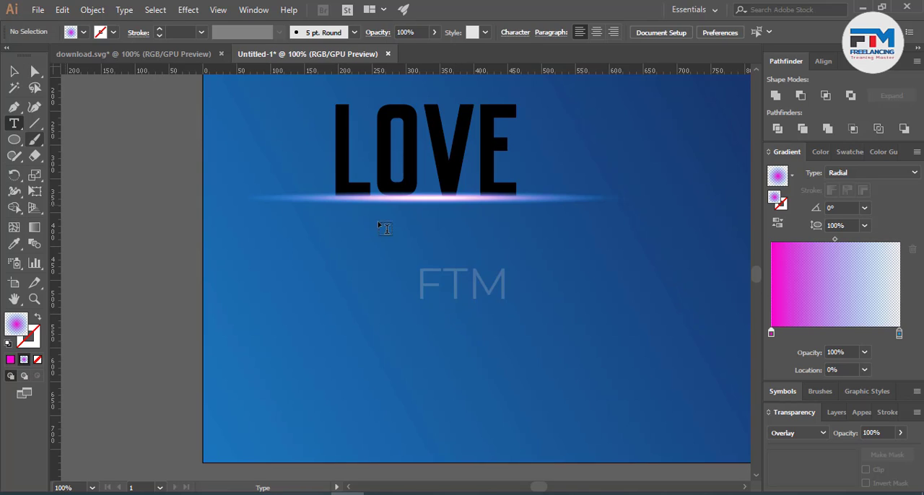
click(311, 238)
click(478, 29)
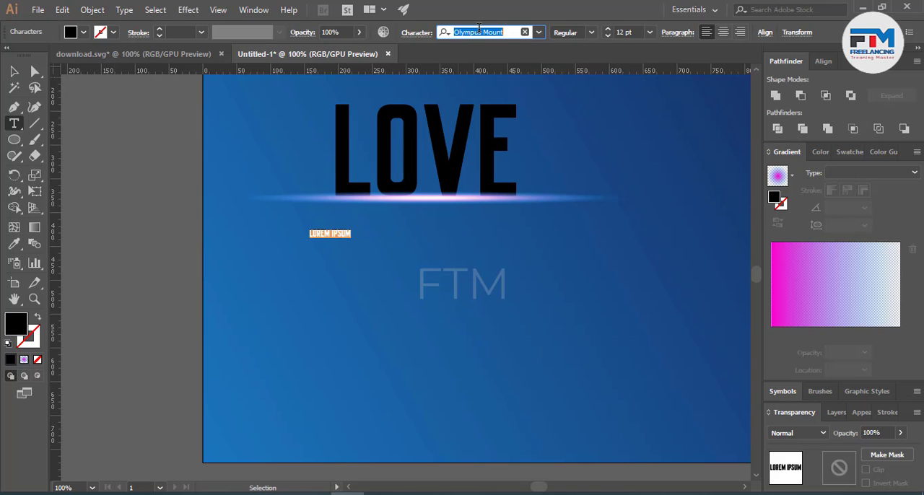
click(609, 29)
click(609, 30)
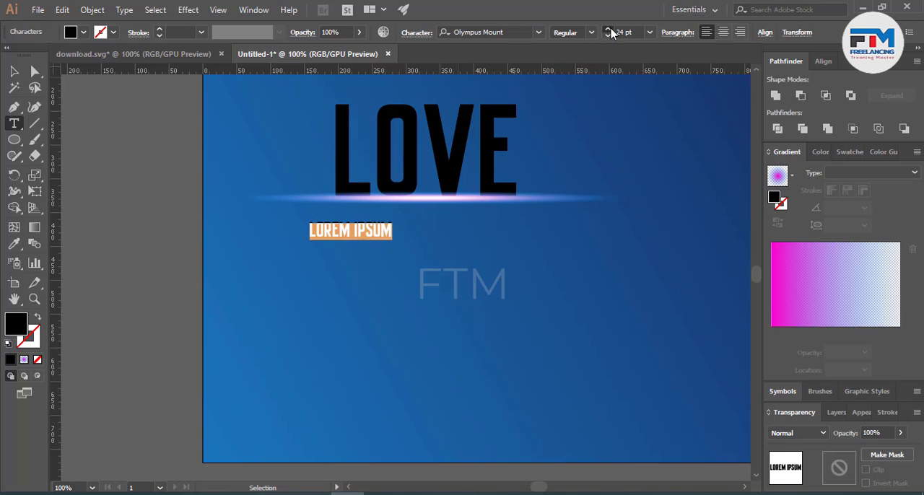
click(609, 30)
click(609, 30)
click(13, 71)
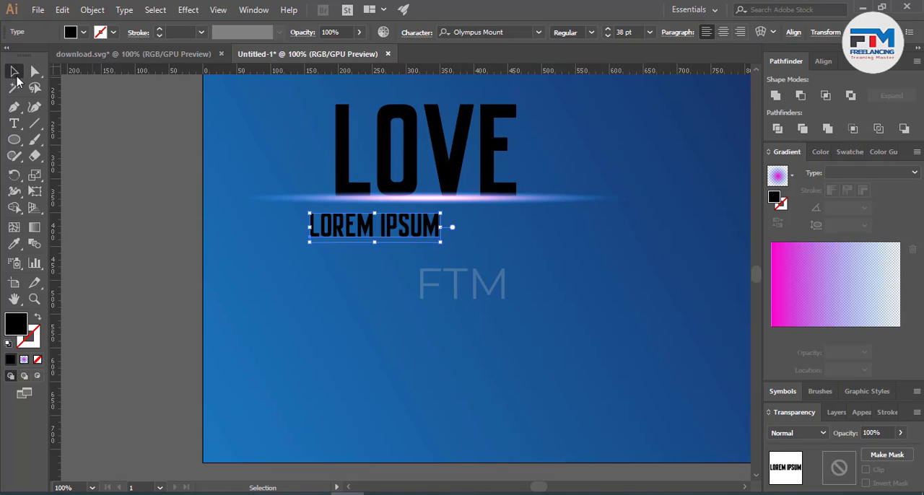
Step: Enlarge the LOREM IPSUM text to about 45 pt and centre it beneath the LOVE text
click(409, 262)
drag(413, 225, 514, 253)
click(438, 243)
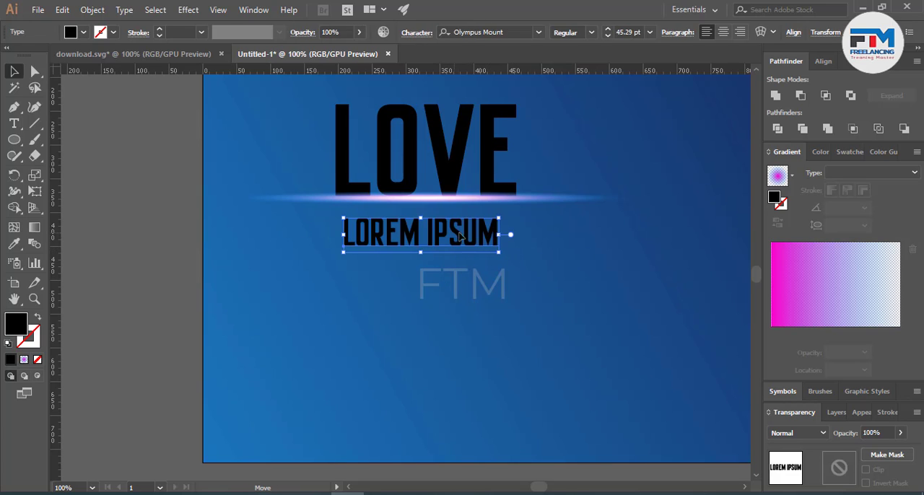
drag(454, 239, 459, 238)
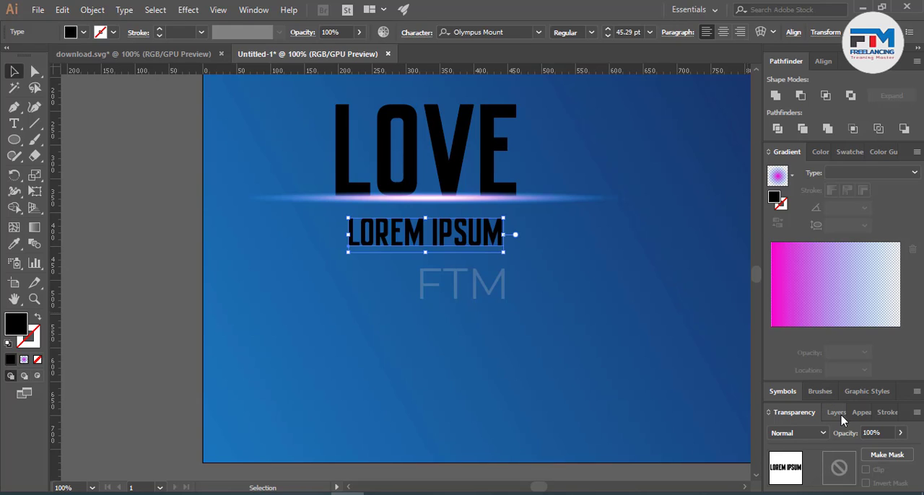
Step: Add a new fill to the LOREM IPSUM text and apply the pink-to-blue radial gradient to it
click(861, 412)
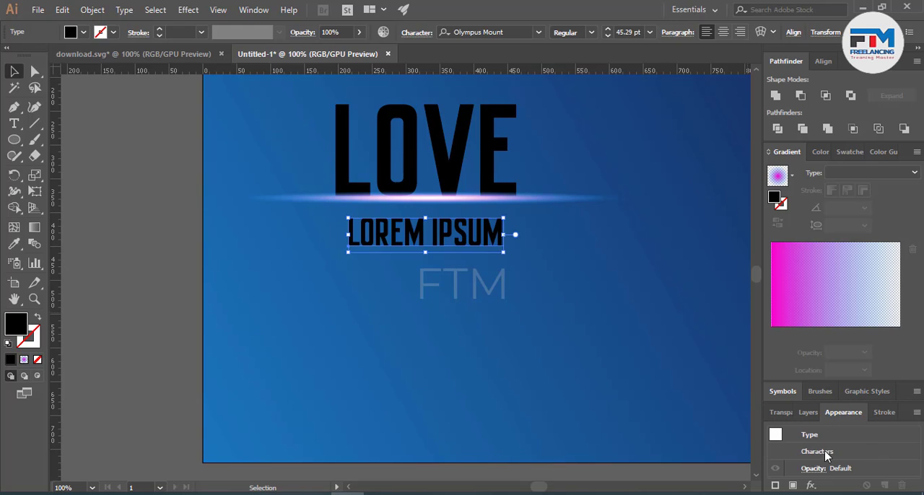
click(792, 487)
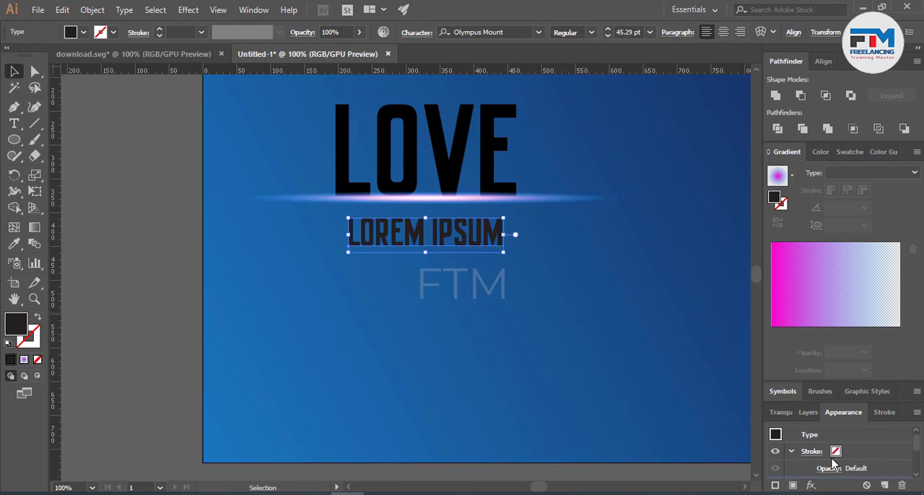
click(24, 359)
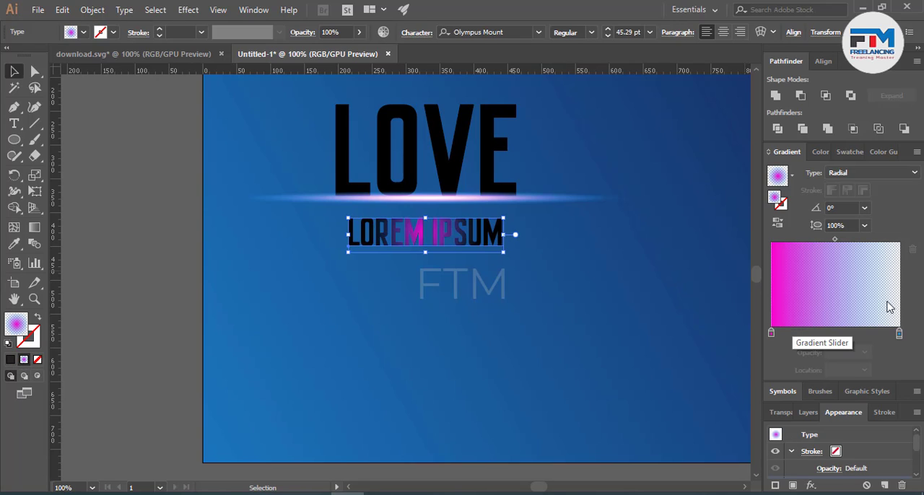
Step: Recolour the outer stop of the placeholder text's gradient to magenta and set its opacity to 100%
double_click(899, 334)
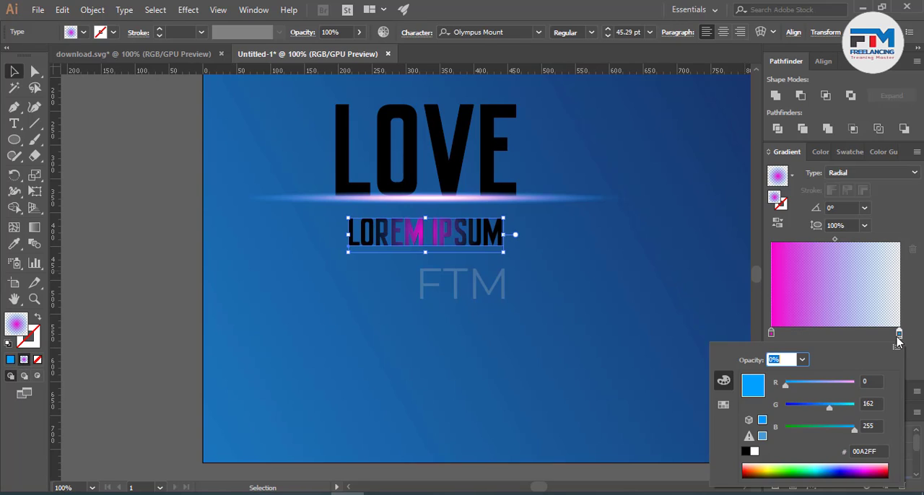
click(809, 408)
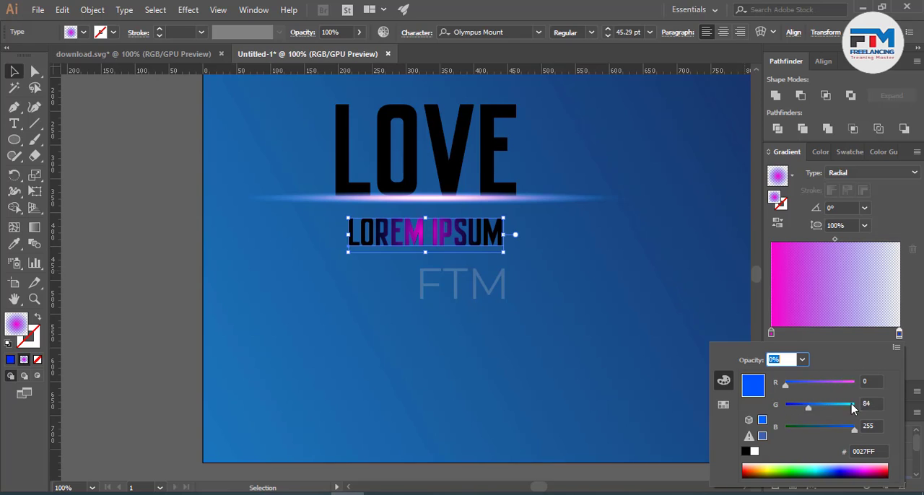
click(852, 405)
click(785, 405)
click(850, 383)
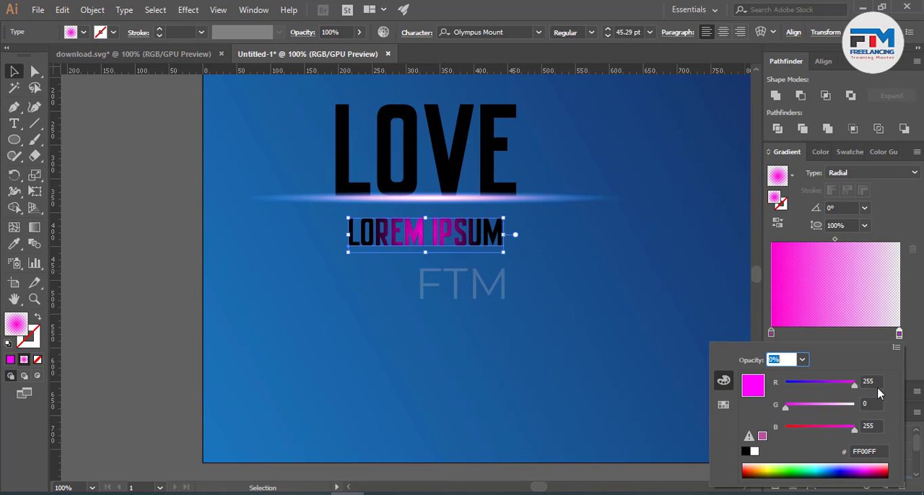
click(898, 340)
click(835, 352)
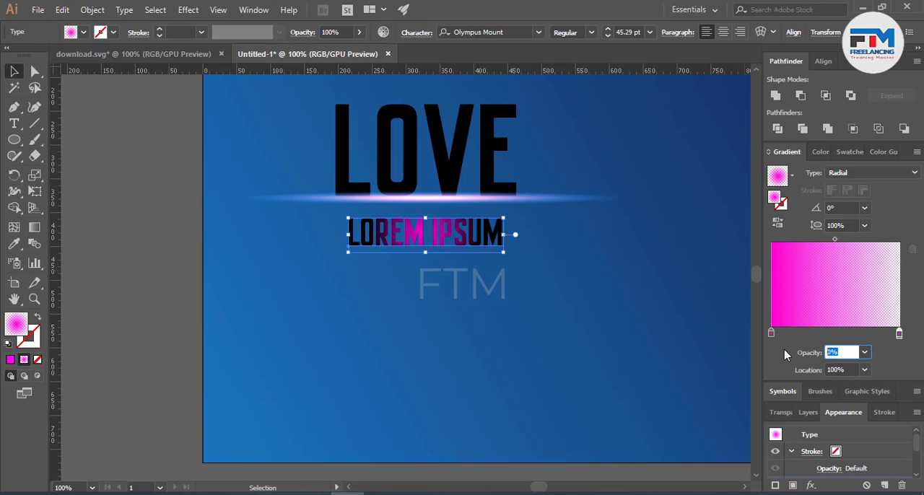
text(100)
Step: Recolour the inner stop of the LOREM IPSUM text's gradient to aqua 57FFCF
click(771, 334)
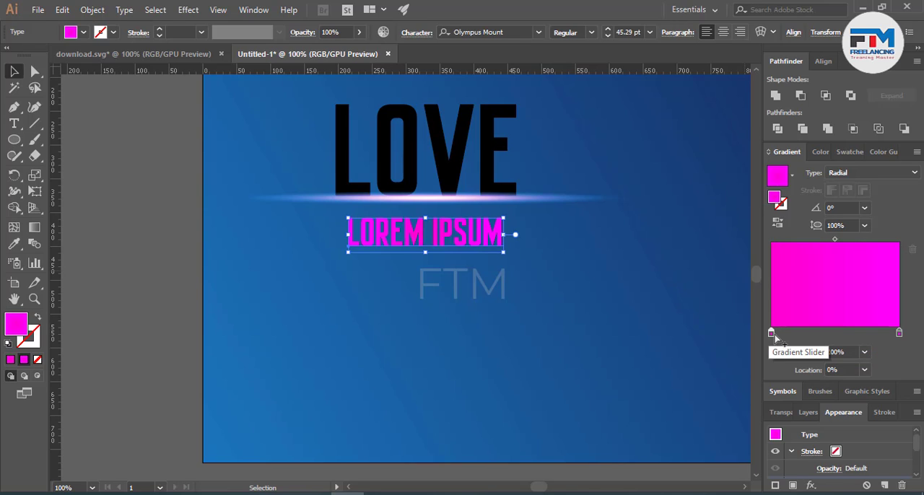
double_click(774, 335)
click(774, 334)
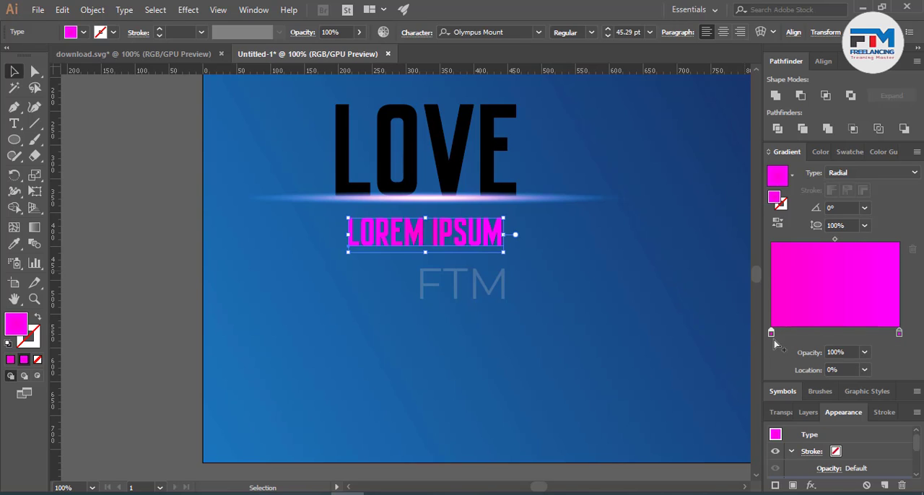
double_click(772, 334)
click(813, 386)
drag(813, 391, 859, 405)
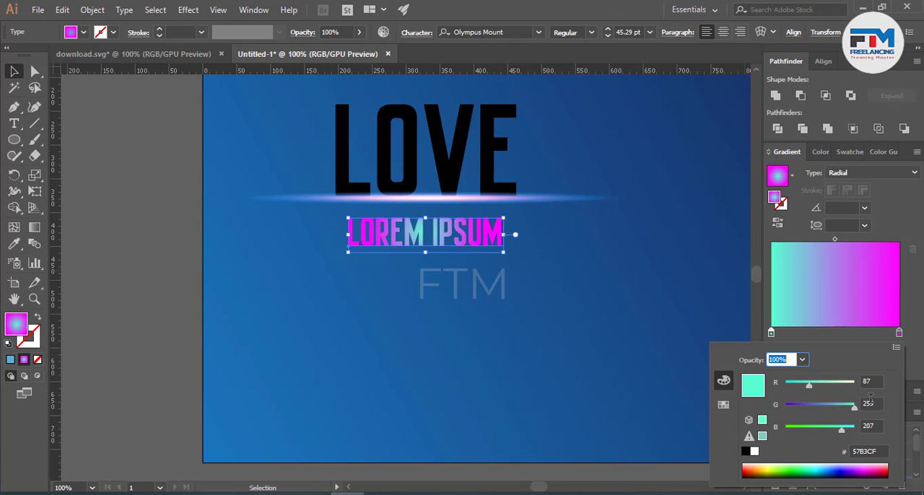
Step: Change the LOREM IPSUM gradient to Linear and redraw it vertically at -90°, from mid-letter to well below the text's baseline
click(861, 171)
click(856, 176)
click(850, 187)
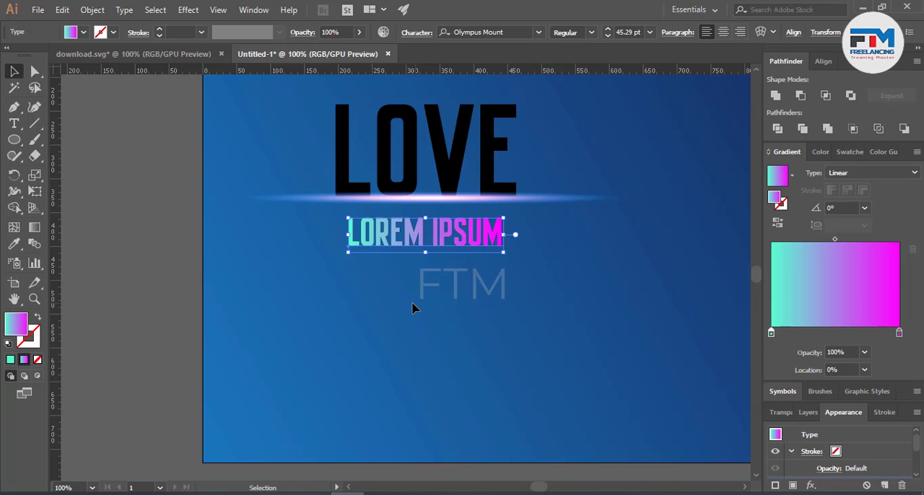
scroll(420, 241, up, 3)
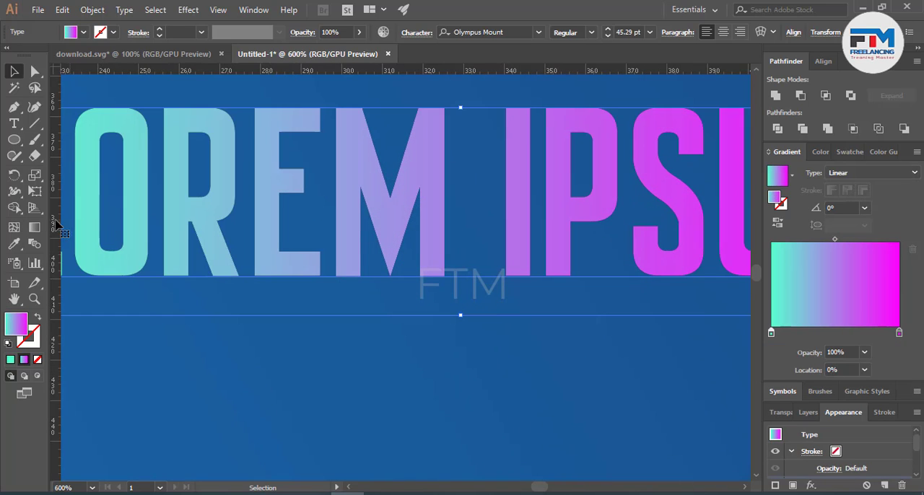
key(g)
mouse_move(416, 274)
mouse_down()
mouse_move(423, 165)
mouse_move(444, 124)
mouse_move(430, 275)
mouse_up()
drag(424, 180, 428, 262)
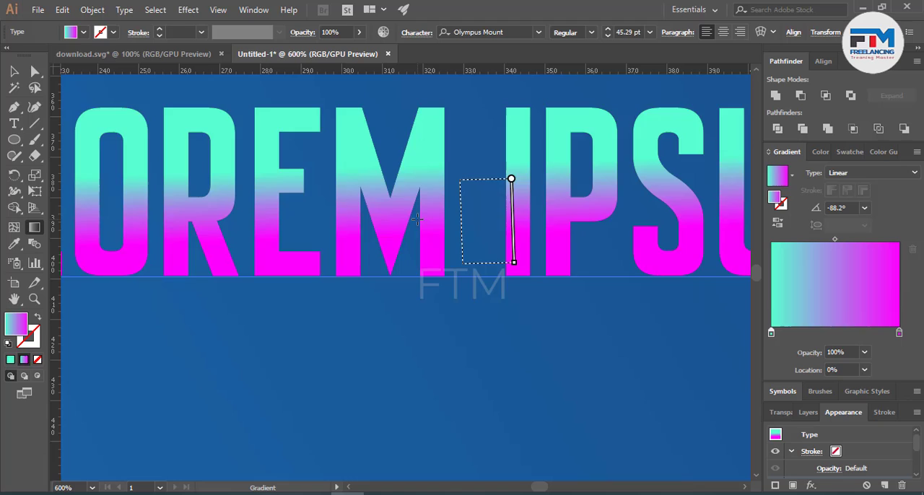
drag(424, 212, 432, 305)
drag(436, 165, 438, 282)
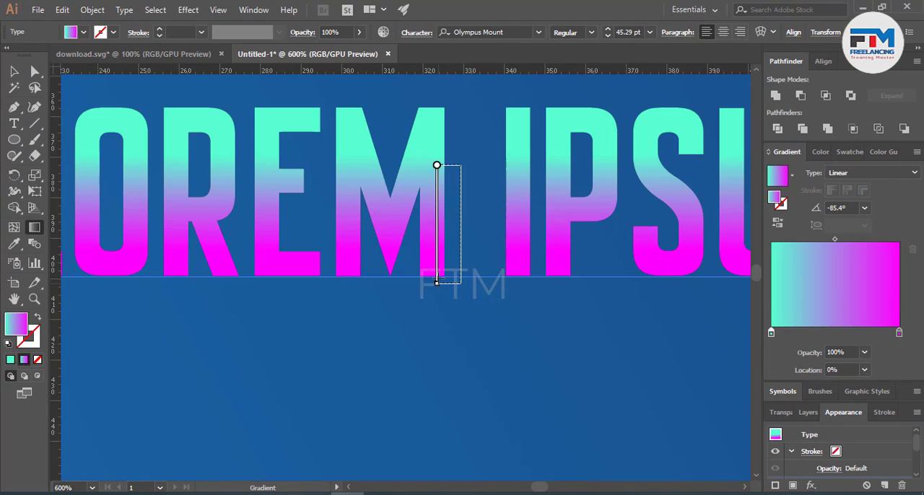
drag(442, 212, 442, 354)
drag(447, 252, 448, 418)
drag(444, 210, 447, 396)
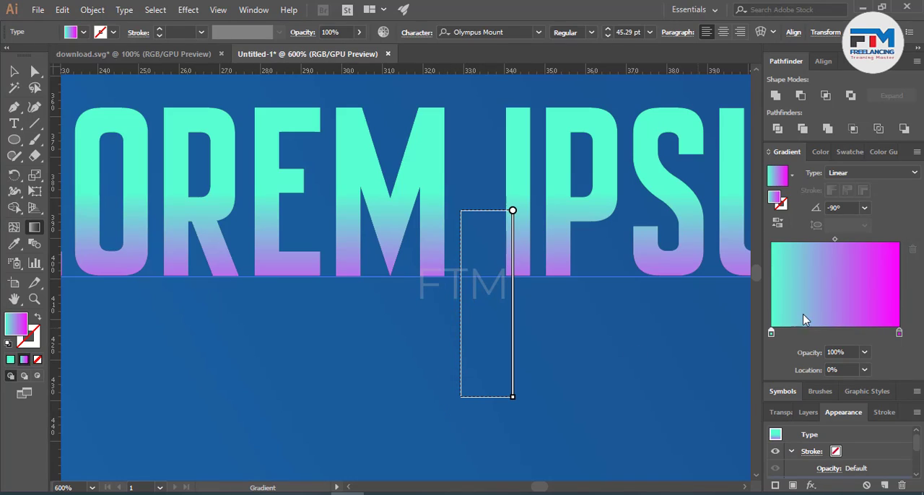
Step: Recolour the starting stop of the LOREM IPSUM gradient to pale green C0FFCF and deselect the text
double_click(771, 334)
drag(807, 387, 838, 388)
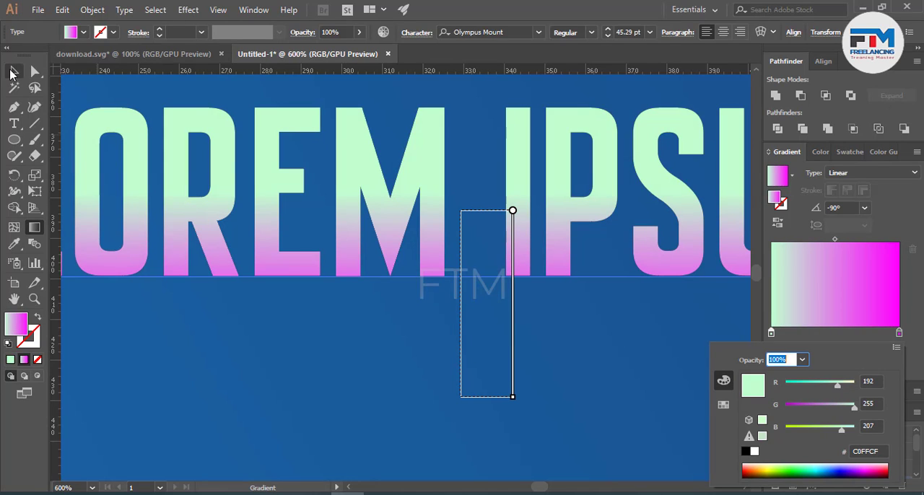
click(12, 74)
click(260, 335)
scroll(355, 334, down, 3)
key(ctrl+z)
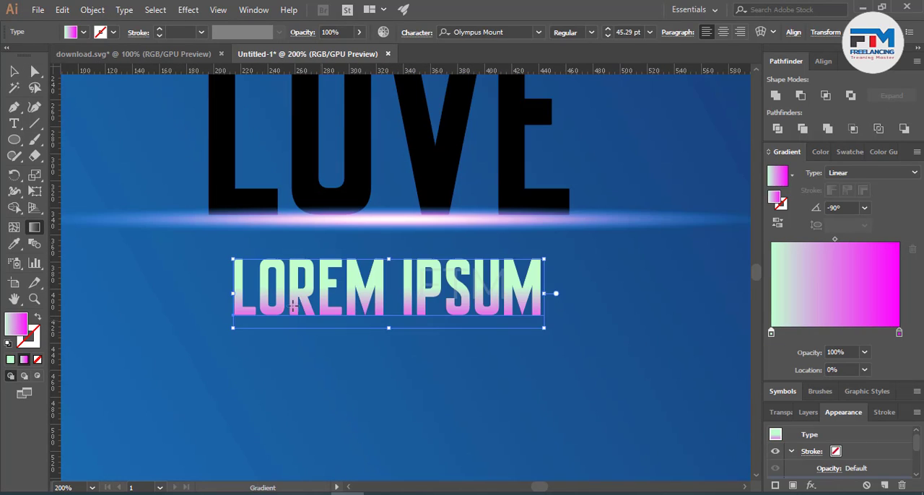
click(13, 72)
click(153, 308)
scroll(300, 363, up, 3)
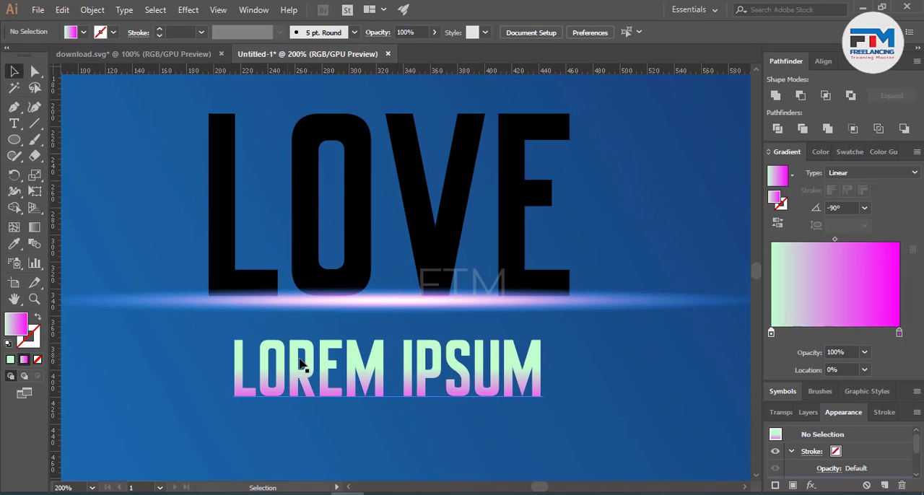
Step: Add a new fill to the LOVE text and apply the pale green-to-magenta linear gradient to it
click(372, 223)
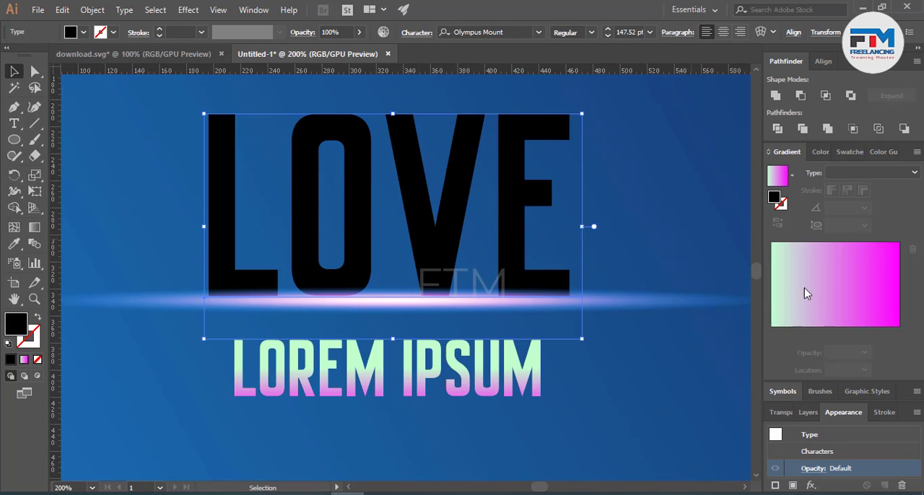
click(792, 485)
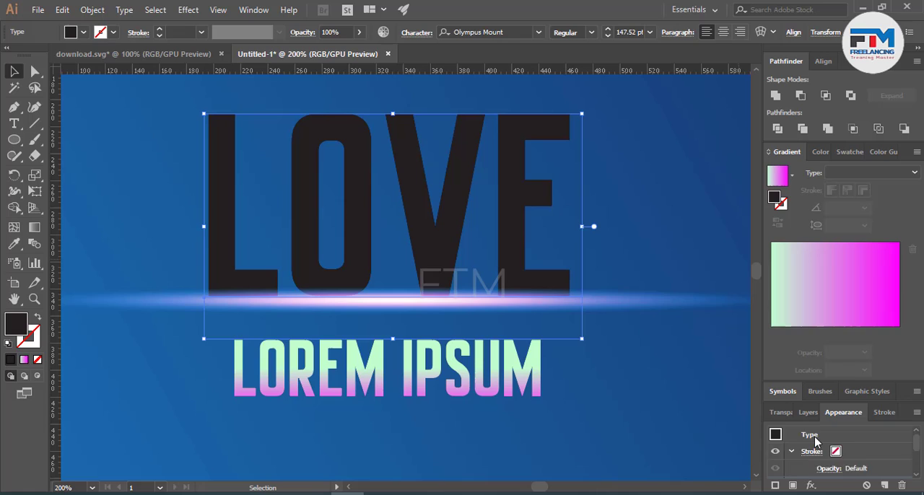
click(24, 359)
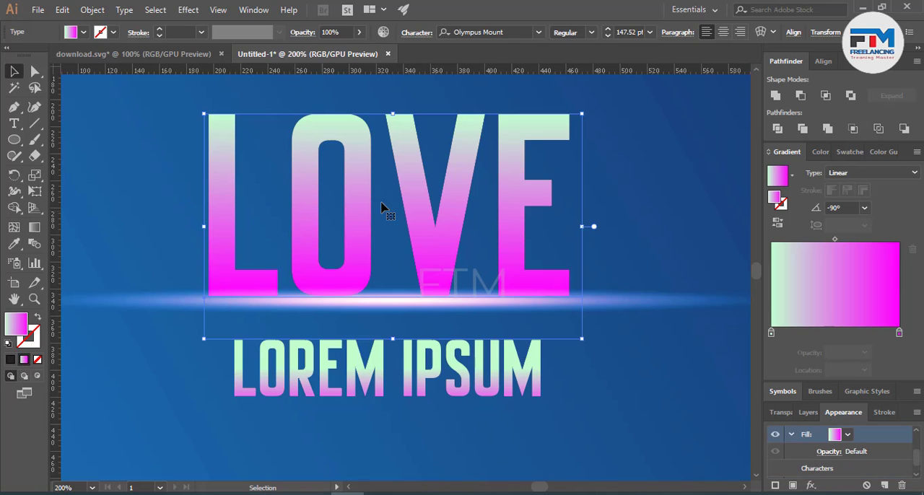
Step: Add a stop at about 50% of the LOVE text's gradient and colour it cyan 09C1E7
click(835, 332)
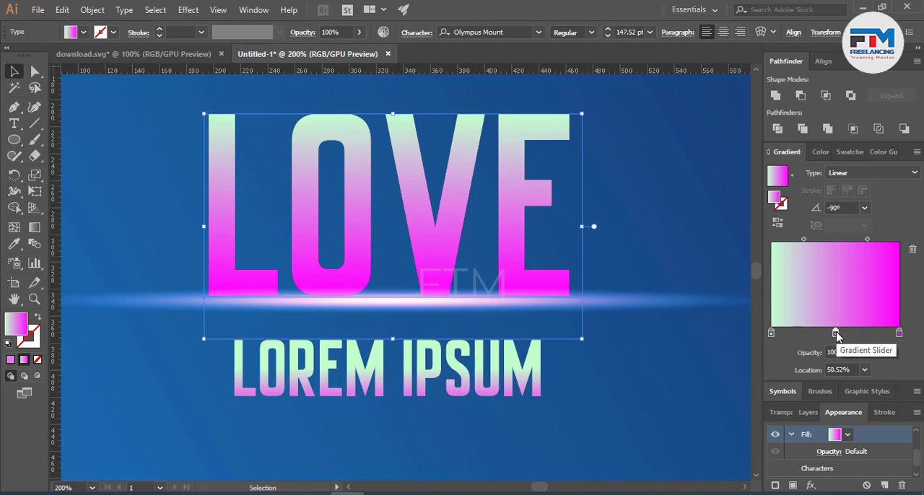
double_click(835, 333)
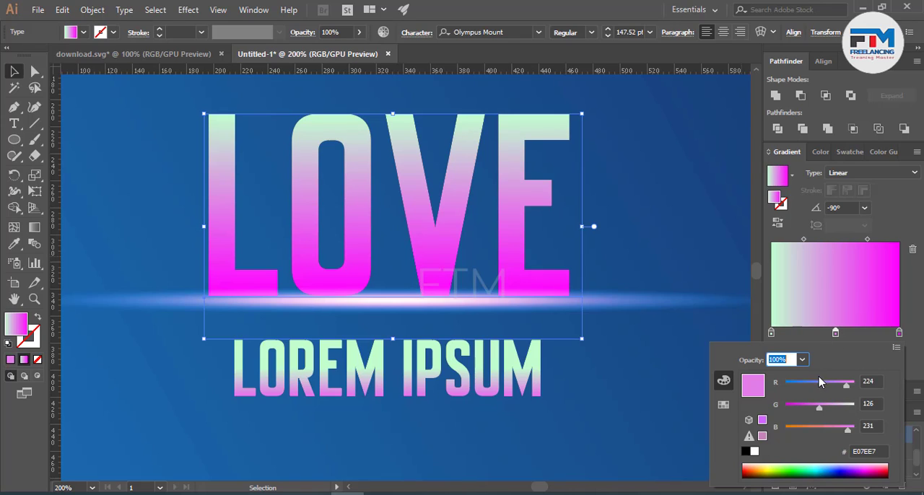
drag(795, 387, 838, 408)
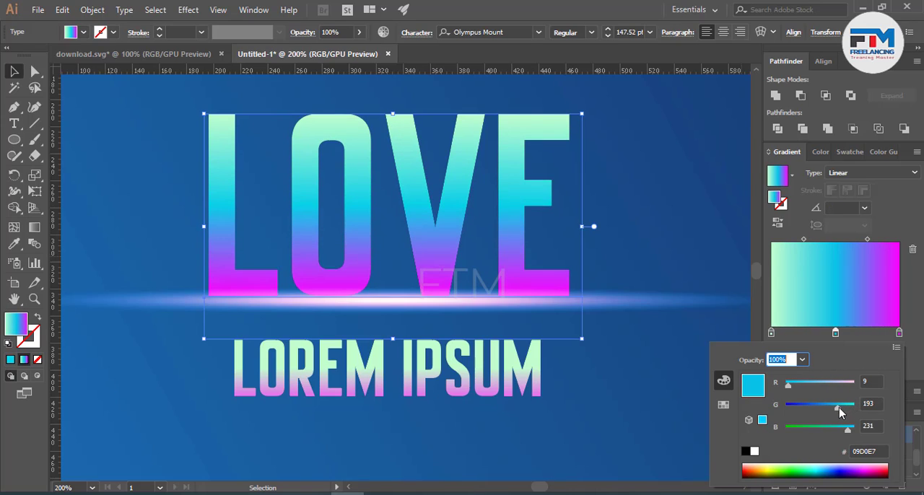
Step: Add a purple stop at about 79% of the LOVE text's gradient and deselect the text
click(869, 342)
click(872, 334)
double_click(872, 335)
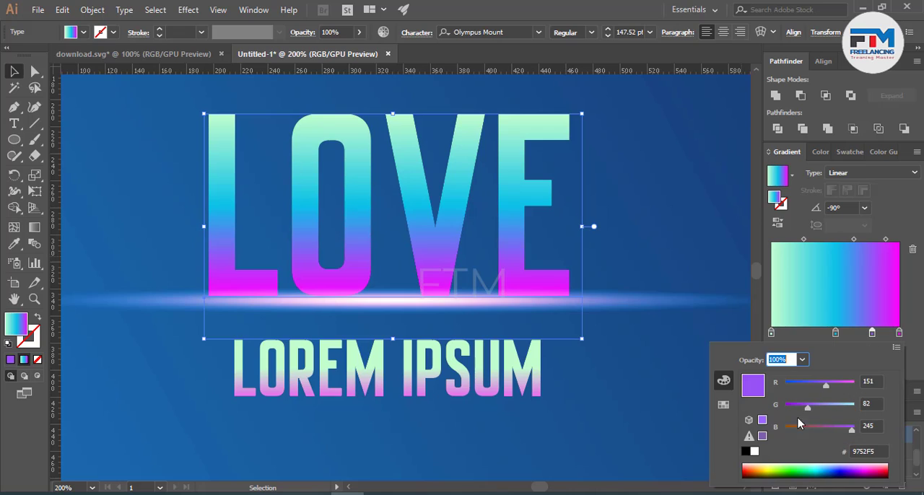
drag(837, 408, 837, 391)
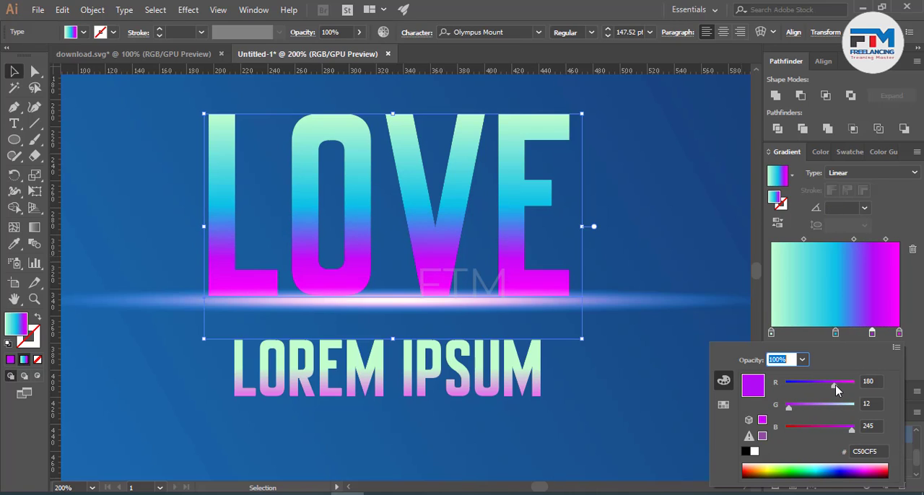
click(132, 116)
scroll(353, 333, down, 5)
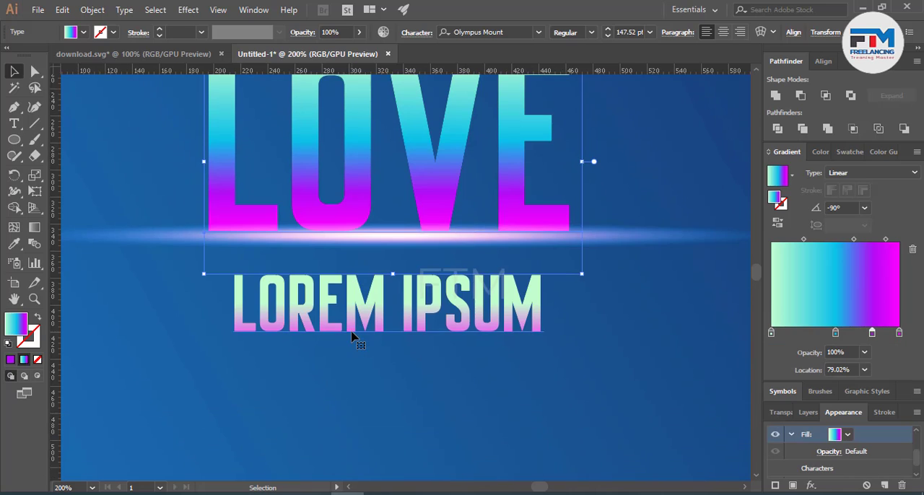
scroll(353, 334, down, 3)
click(484, 356)
scroll(480, 358, down, 3)
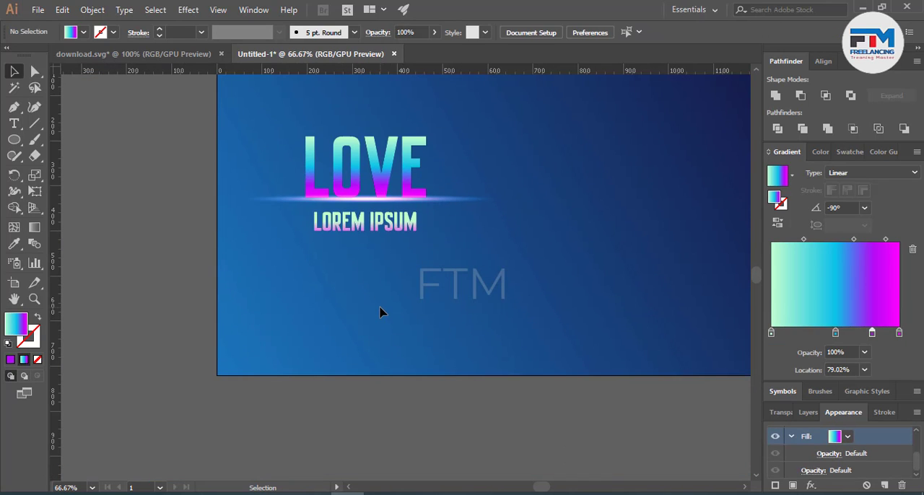
Step: Start a Drop Shadow effect on the LOVE text with its preview turned on
click(345, 152)
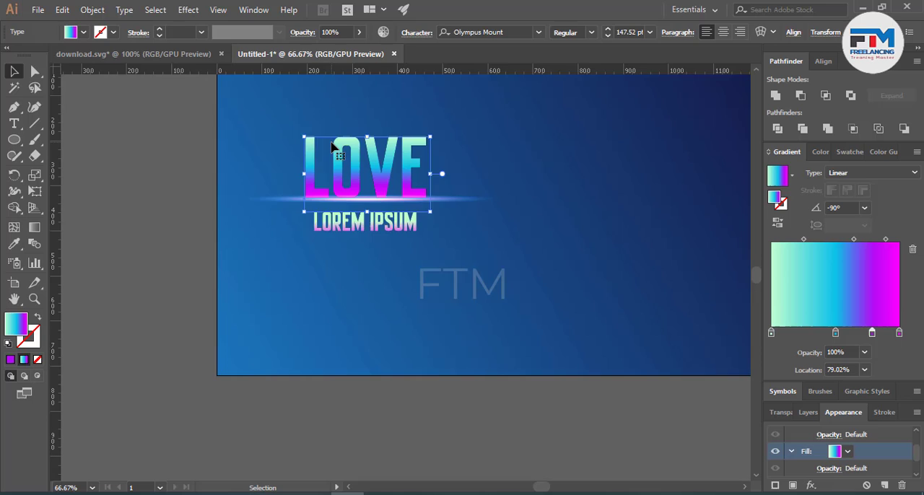
scroll(348, 141, up, 1)
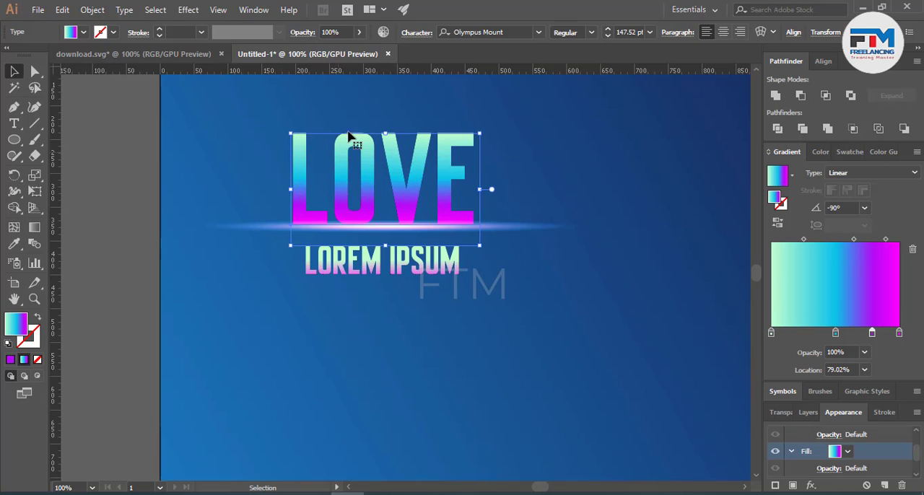
click(218, 10)
click(181, 10)
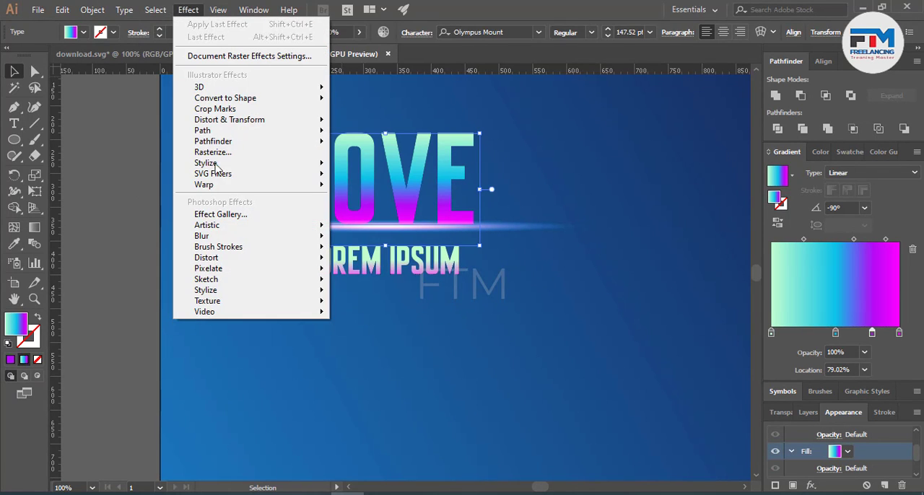
mouse_move(313, 163)
click(369, 167)
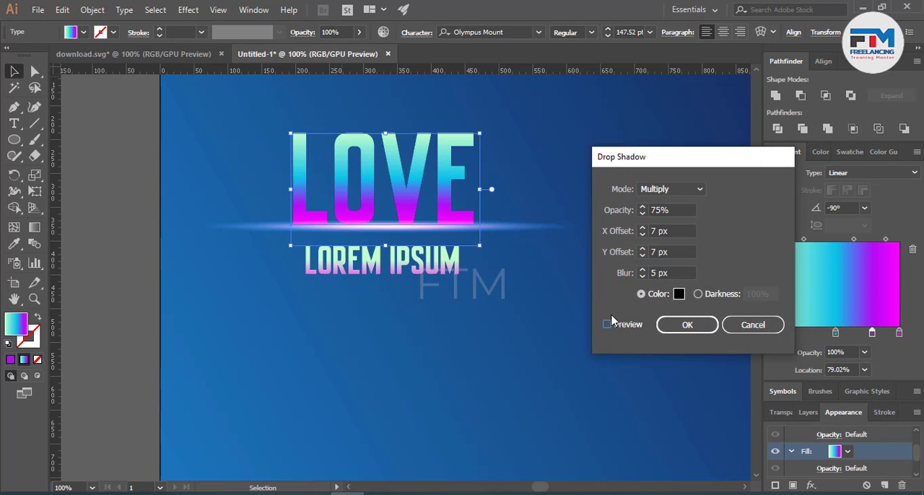
click(610, 323)
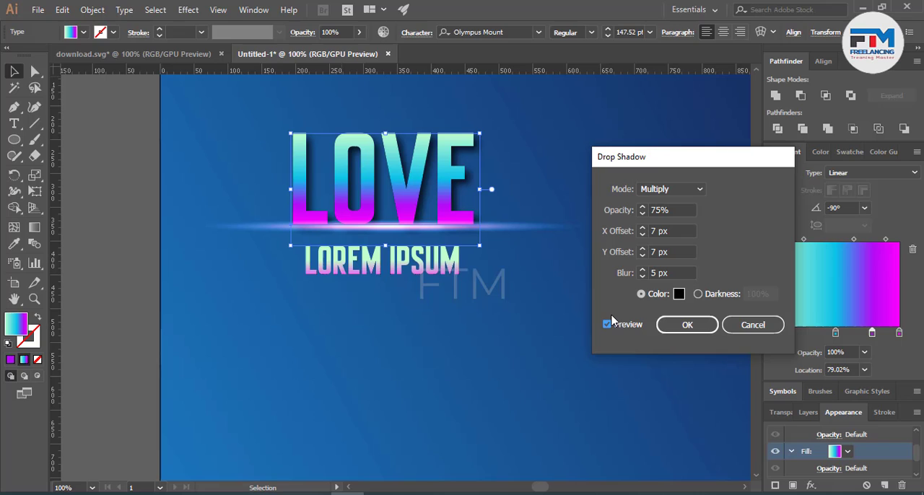
Step: Set the drop shadow's X and Y offsets to 3 px and its blur to 6 px
click(645, 257)
click(644, 255)
click(645, 256)
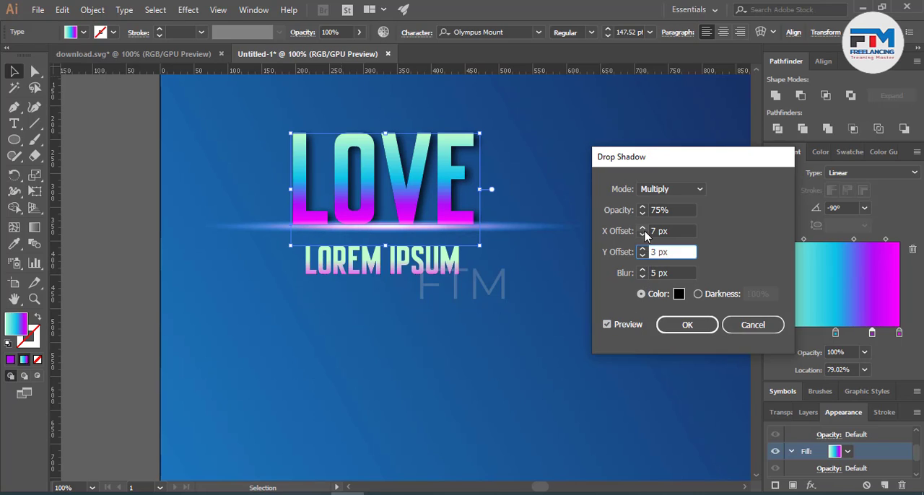
click(643, 228)
click(644, 236)
click(643, 236)
click(643, 236)
click(644, 235)
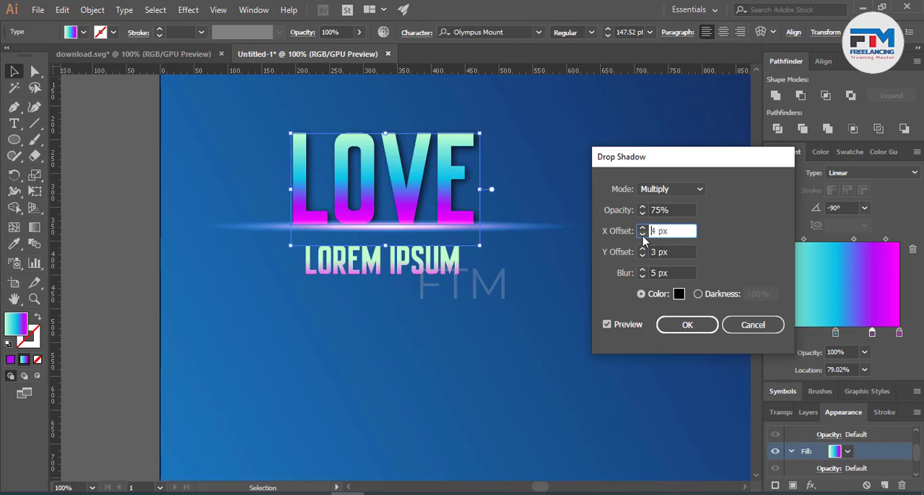
click(643, 235)
click(642, 276)
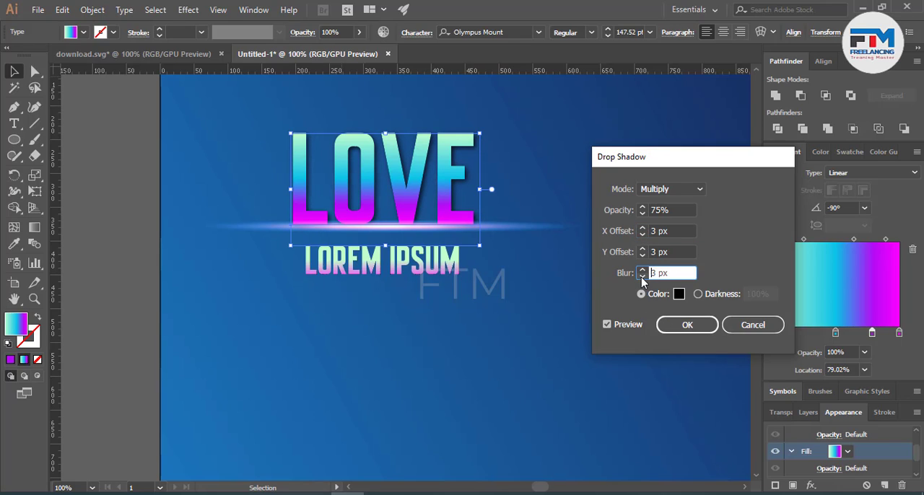
click(642, 270)
click(643, 270)
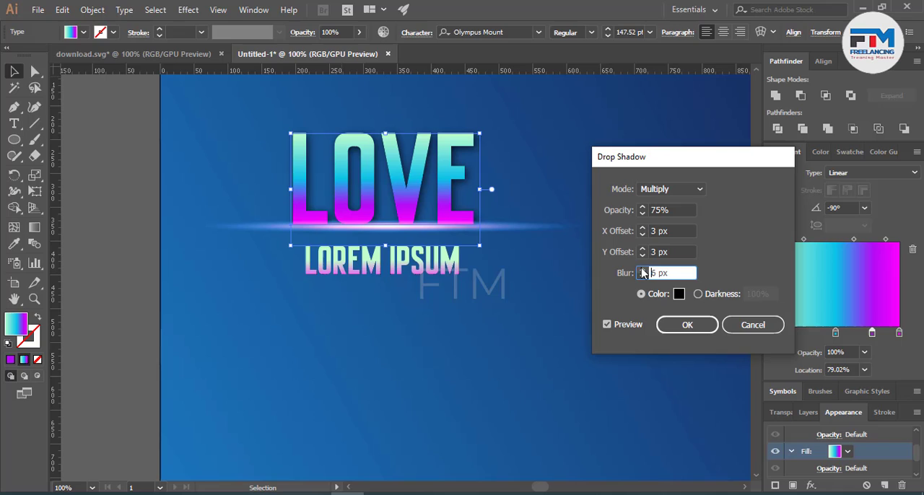
Step: Set both shadow offsets to 0 px, lower the shadow's opacity to just over 50%, and apply the effect to the LOVE text
click(644, 238)
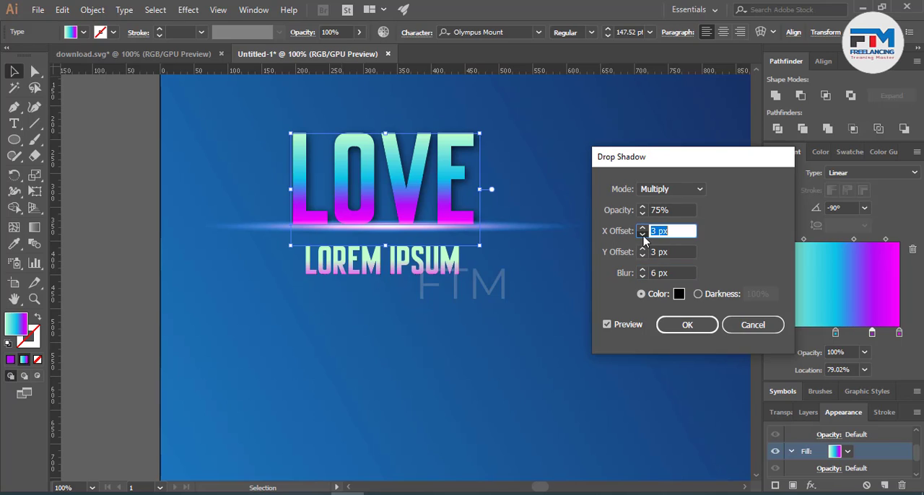
click(642, 256)
click(642, 256)
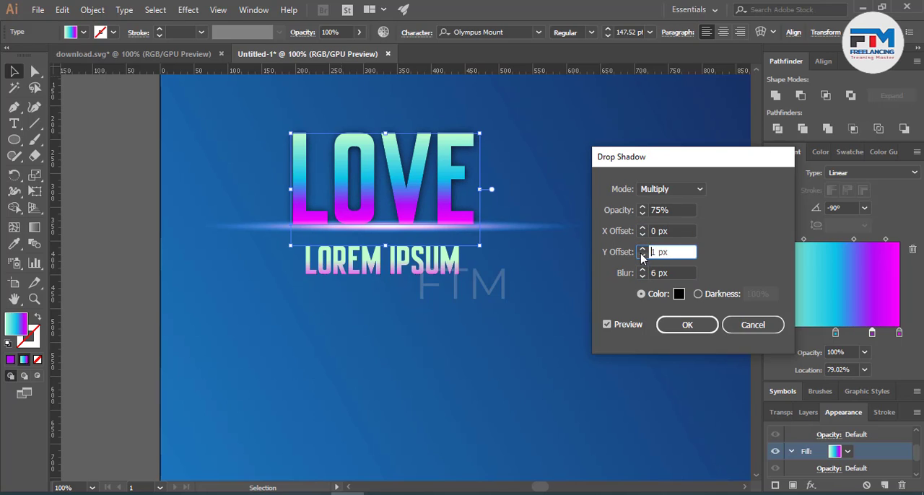
click(643, 257)
click(643, 213)
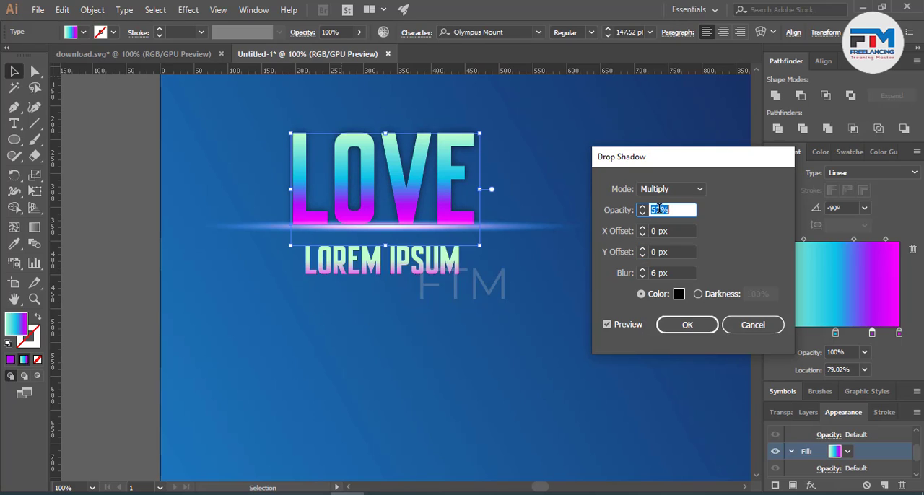
click(688, 323)
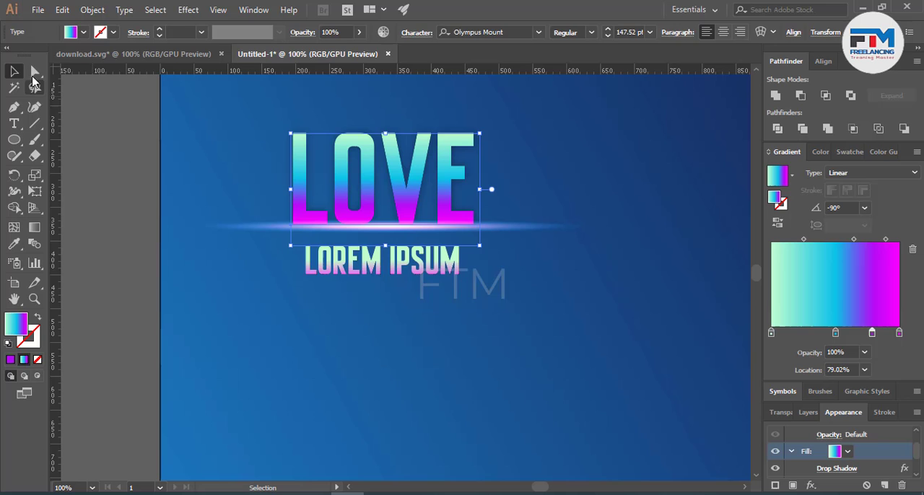
click(529, 316)
scroll(381, 346, down, 3)
scroll(336, 386, up, 4)
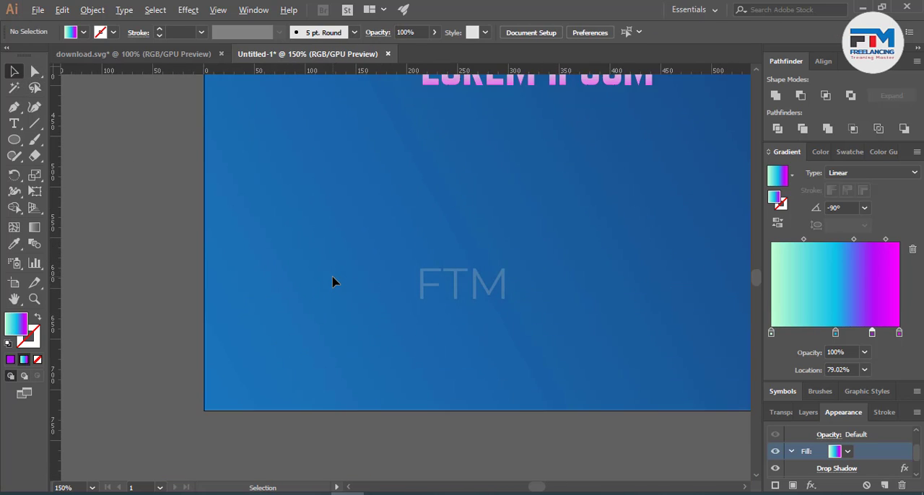
Step: Nudge the LOVE text vertically so its base sits just above the glow line, leaving it deselected
scroll(333, 277, down, 2)
scroll(414, 217, up, 1)
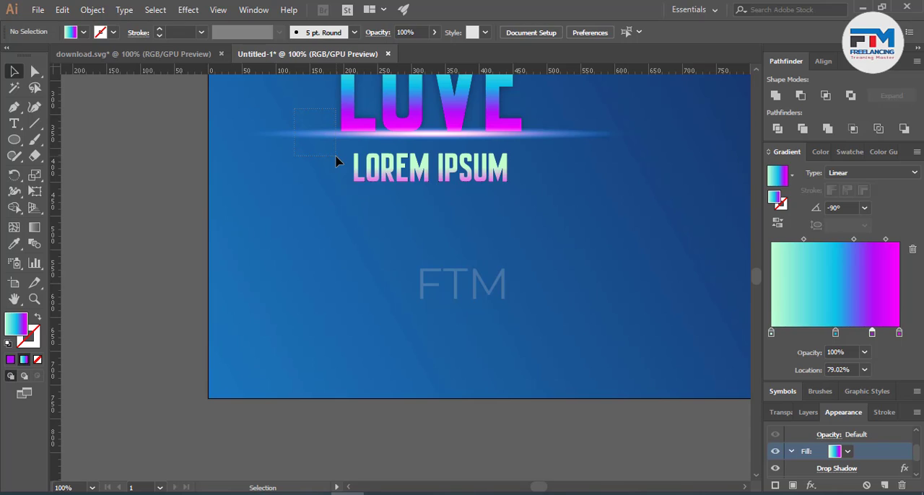
drag(336, 156, 336, 160)
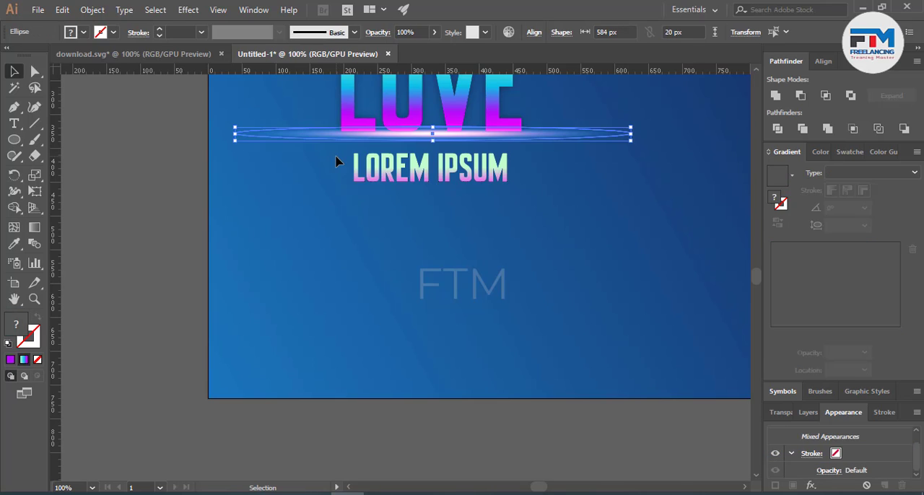
click(382, 257)
drag(415, 115, 415, 109)
click(555, 205)
click(446, 124)
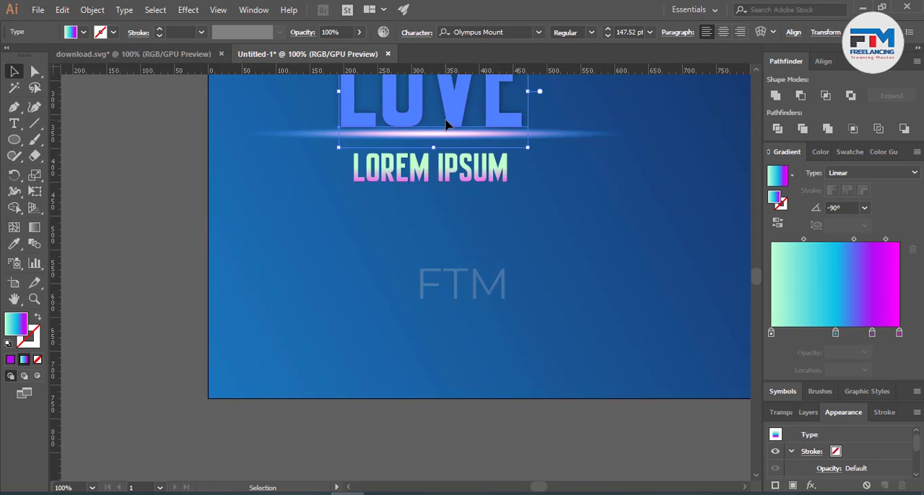
key(Down)
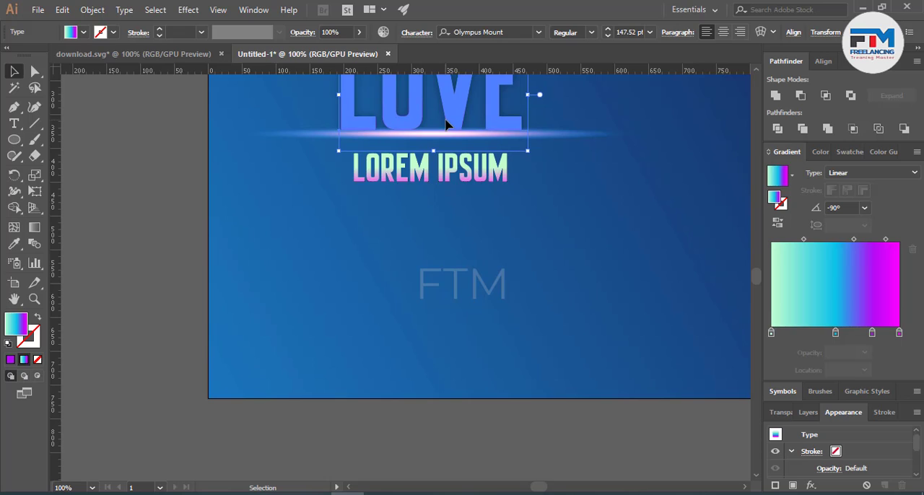
click(447, 297)
Step: Draw an area text box about 420 px wide below LOREM IPSUM and set its placeholder text to 13 pt
scroll(443, 310, down, 1)
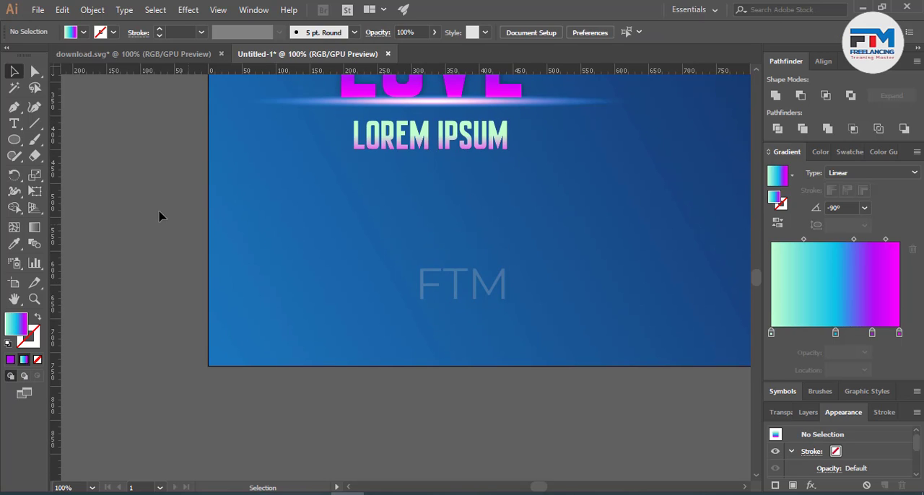
click(13, 123)
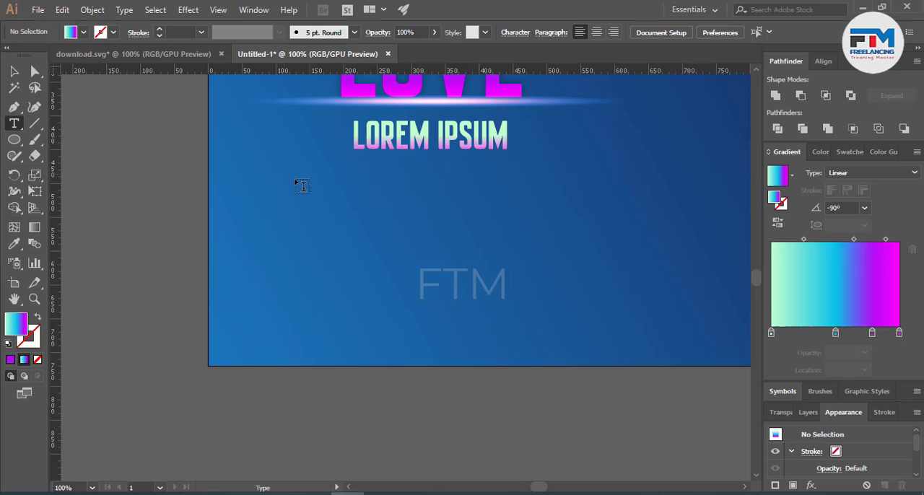
drag(284, 174, 570, 260)
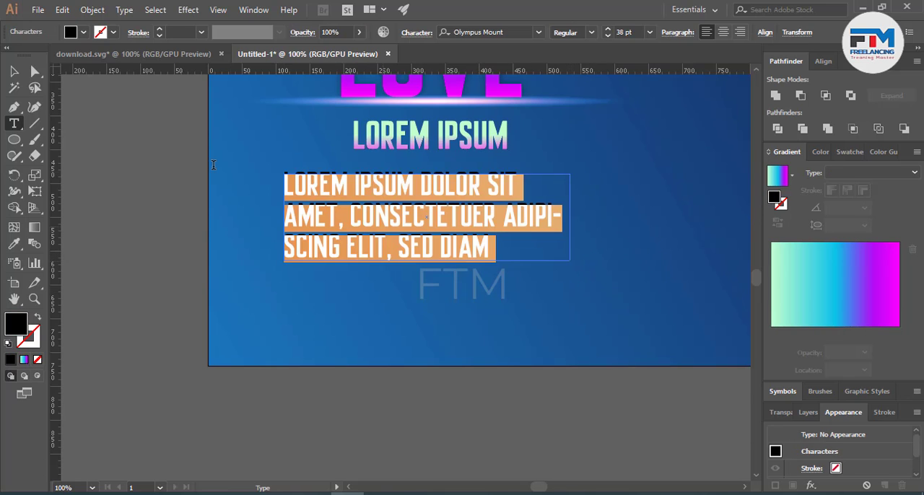
click(607, 37)
click(608, 36)
click(608, 36)
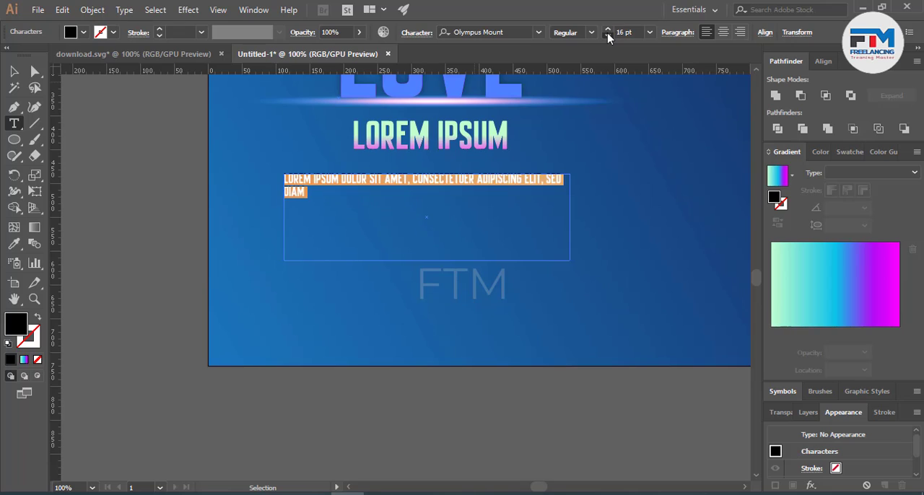
click(608, 36)
click(607, 36)
click(607, 36)
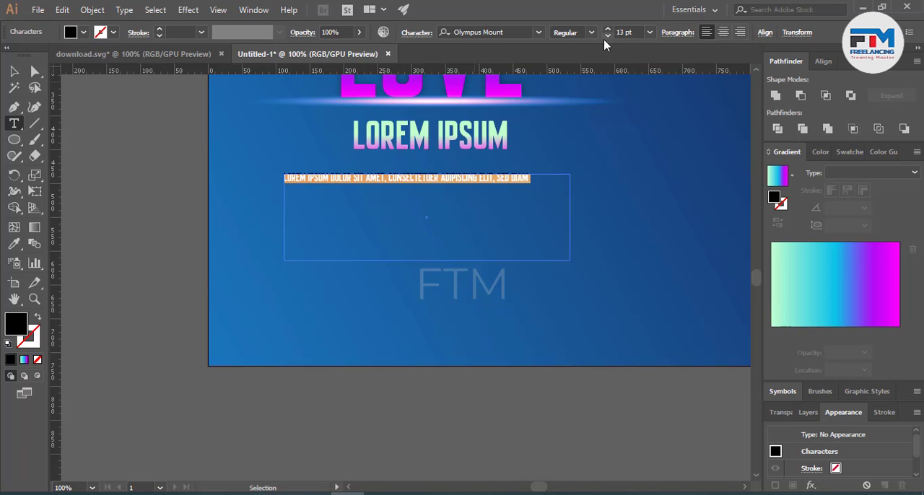
key(Escape)
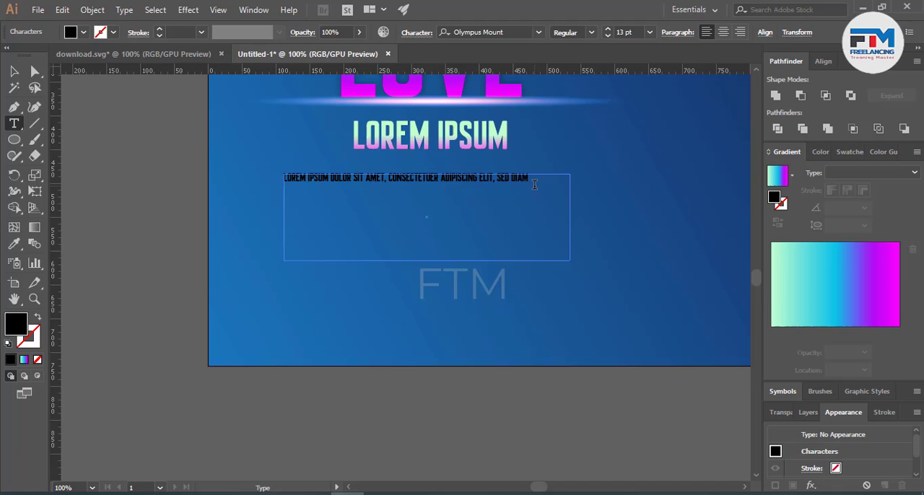
Step: Fill the text box with repeated pasted copies of the lorem ipsum sentence and centre the paragraph
key(ctrl+v)
key(ctrl+v)
key(ctrl+v)
key(ctrl+v)
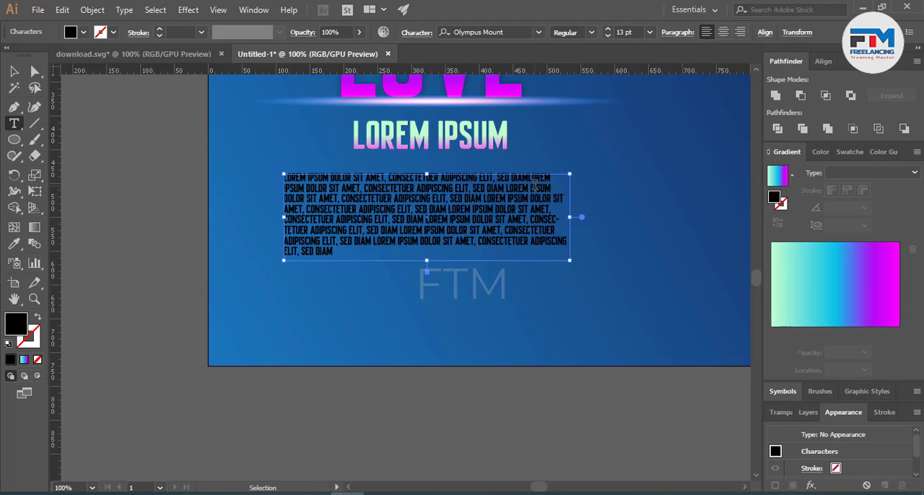
click(724, 32)
Step: Change the whole paragraph's font to OPTINaval and set its size to 11 pt
drag(503, 232, 362, 190)
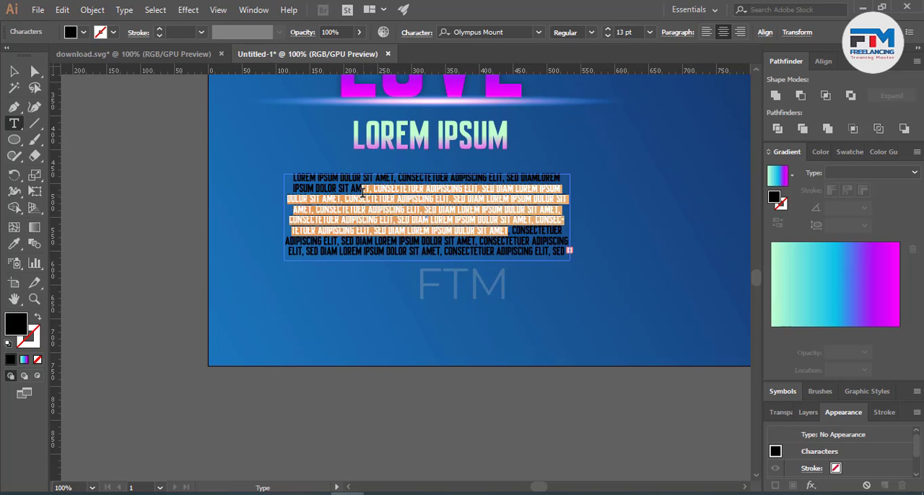
key(ctrl+a)
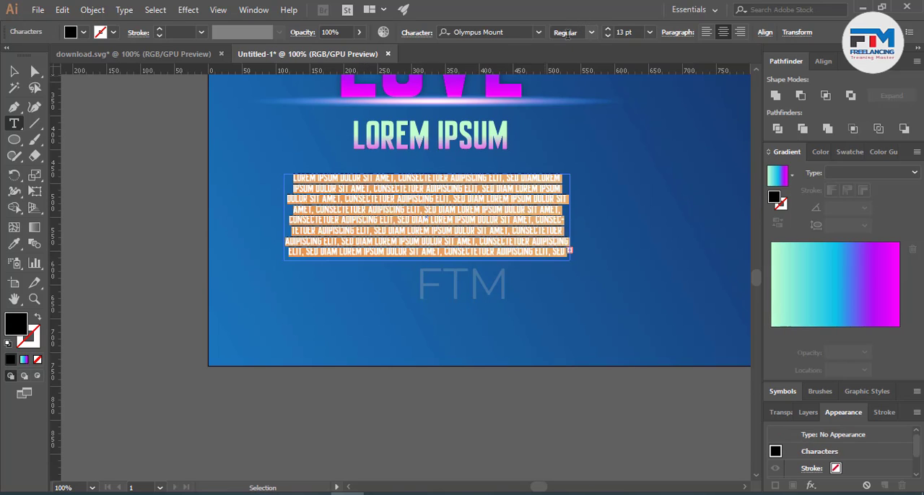
click(493, 31)
key(Down)
key(Down)
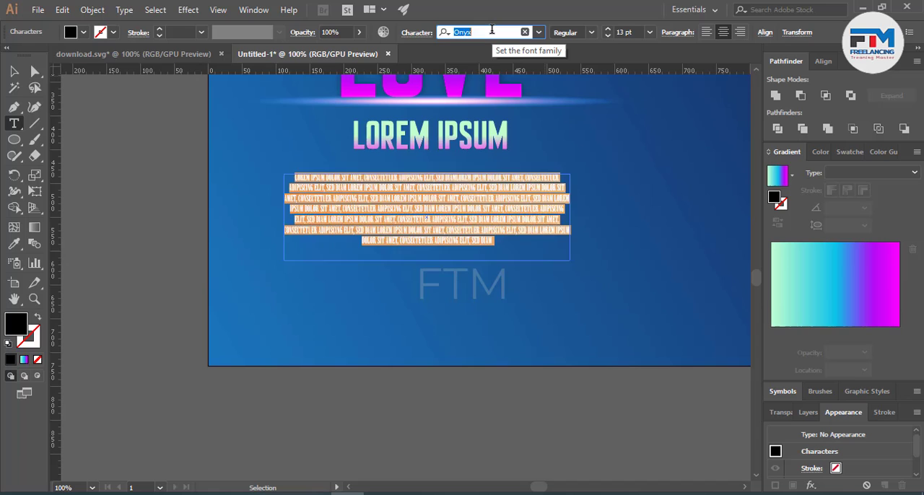
key(Down)
key(Down)
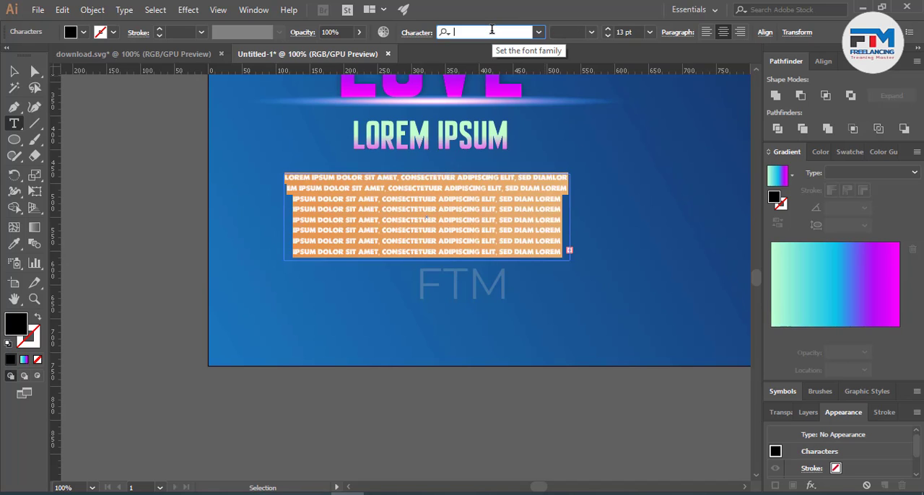
key(Up)
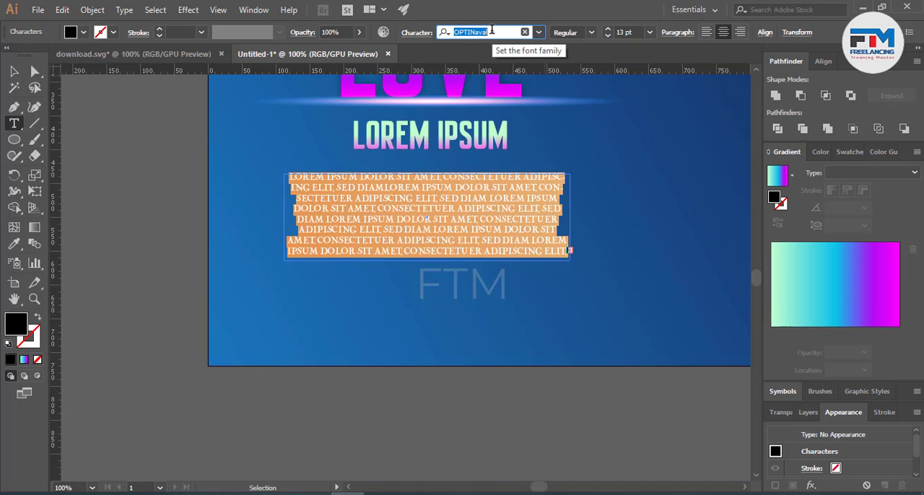
click(607, 35)
click(607, 35)
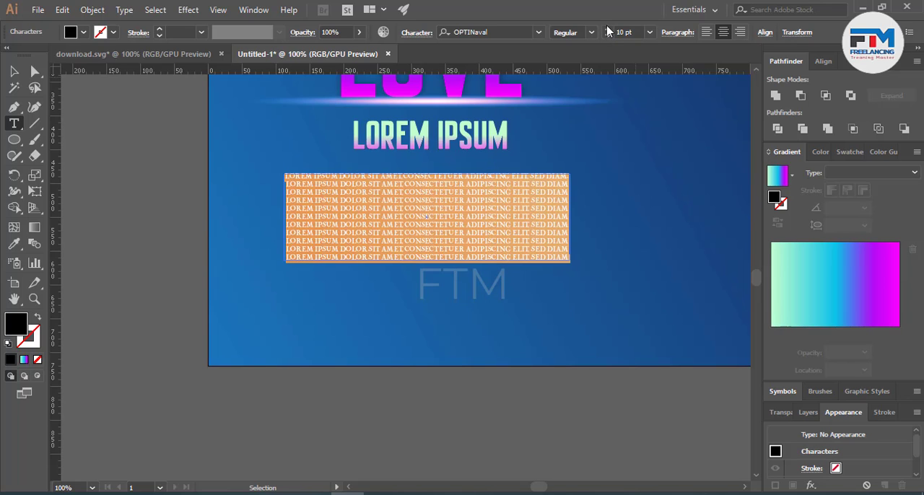
click(607, 29)
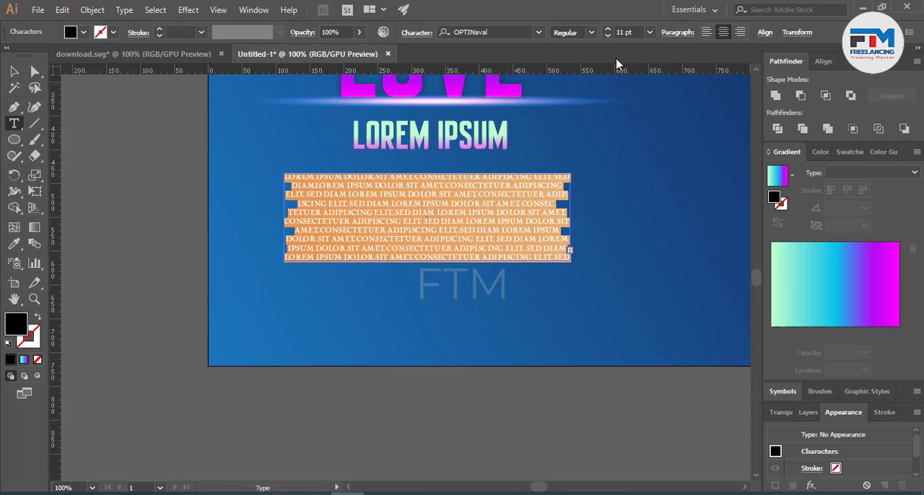
Step: Increase the paragraph's leading to about 18 pt and finish editing the text
click(416, 33)
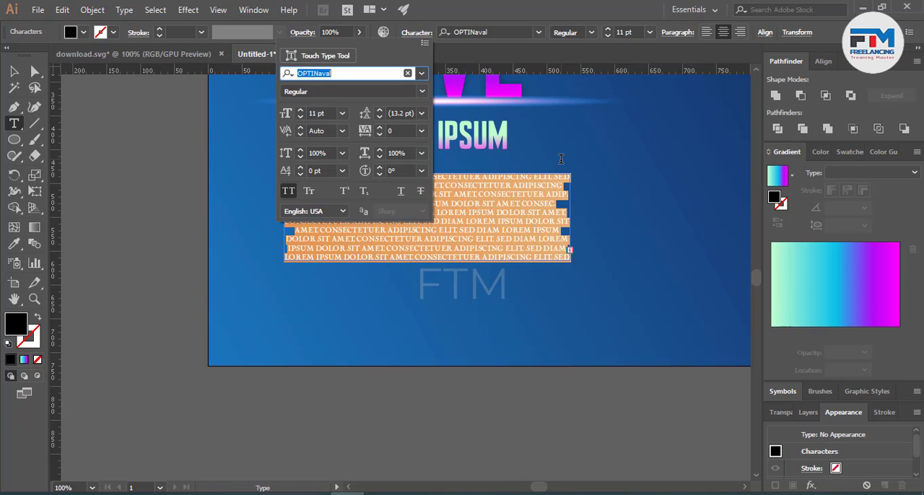
click(395, 113)
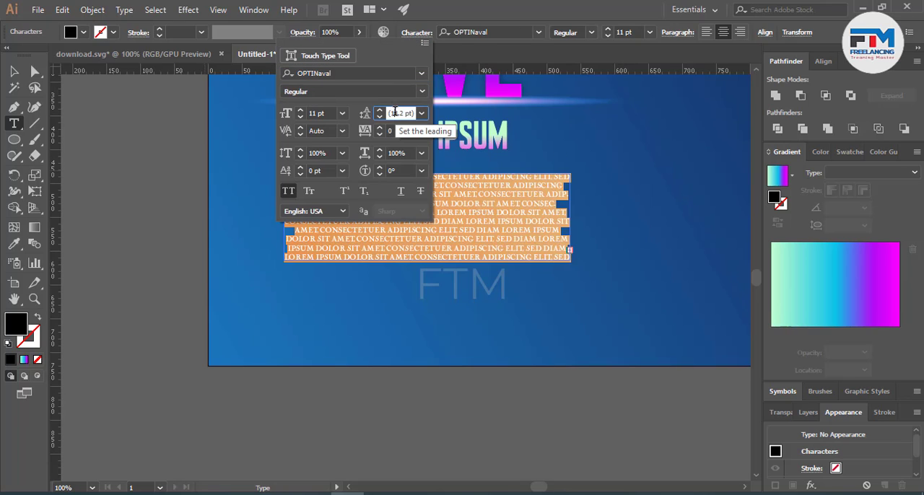
key(Up)
key(Up)
key(Up)
key(Up)
key(Up)
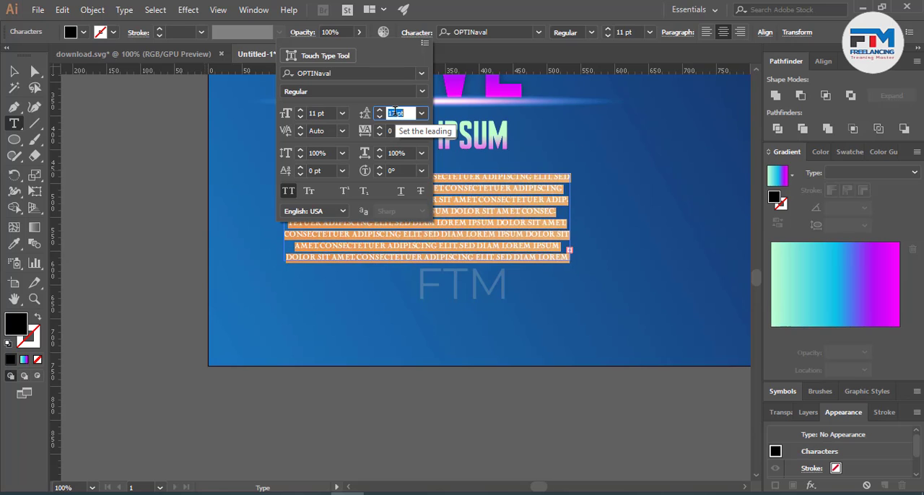
click(14, 70)
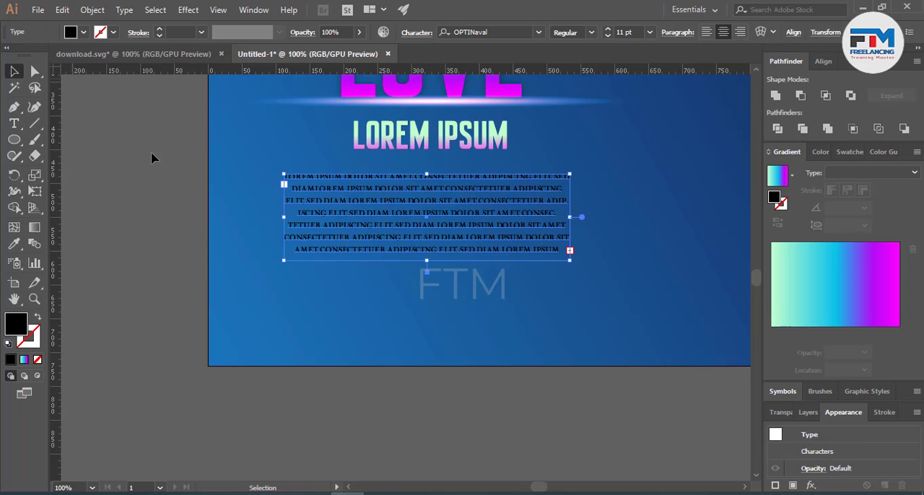
Step: Delete surplus filler text from the paragraph's last lines until it no longer overflows its frame
click(522, 272)
click(462, 226)
double_click(462, 226)
drag(465, 238, 677, 303)
key(BackSpace)
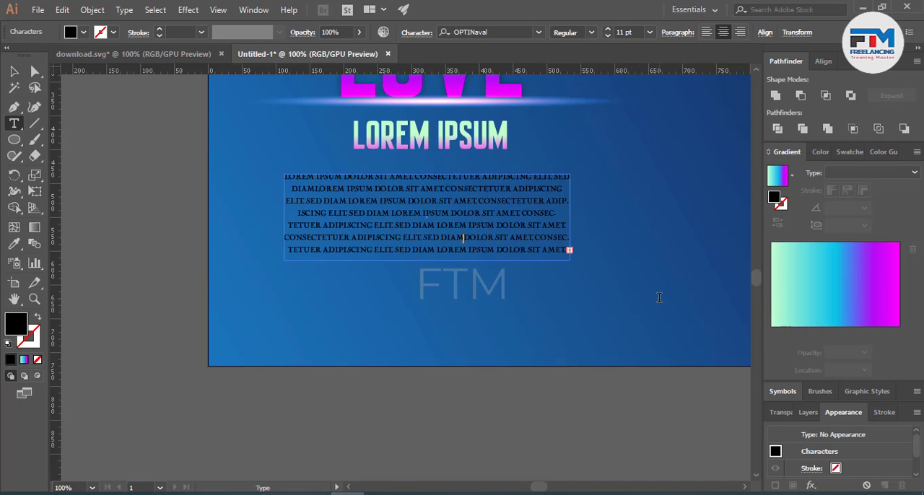
drag(457, 236, 603, 310)
key(BackSpace)
drag(461, 238, 597, 293)
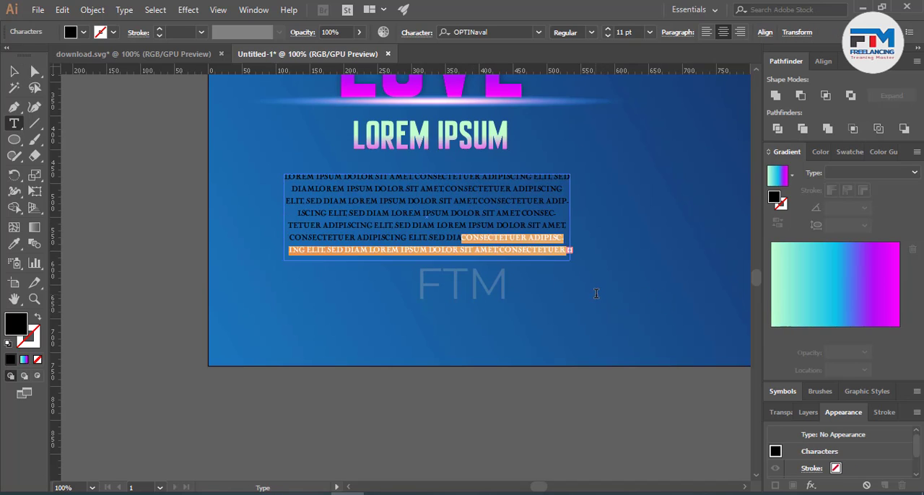
key(BackSpace)
drag(449, 225, 597, 292)
key(BackSpace)
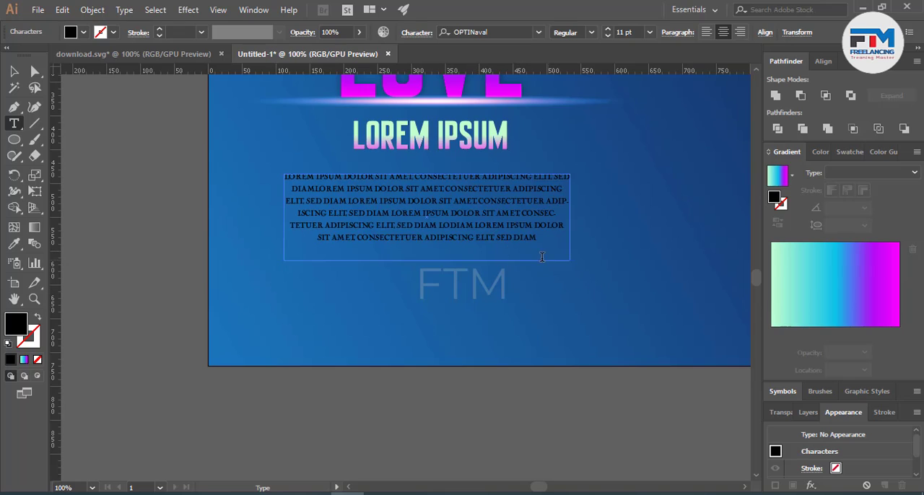
Step: Delete more filler words from the paragraph's middle lines and shorten the frame to fit five lines
drag(338, 212, 298, 213)
key(BackSpace)
drag(367, 202, 418, 192)
key(BackSpace)
key(Escape)
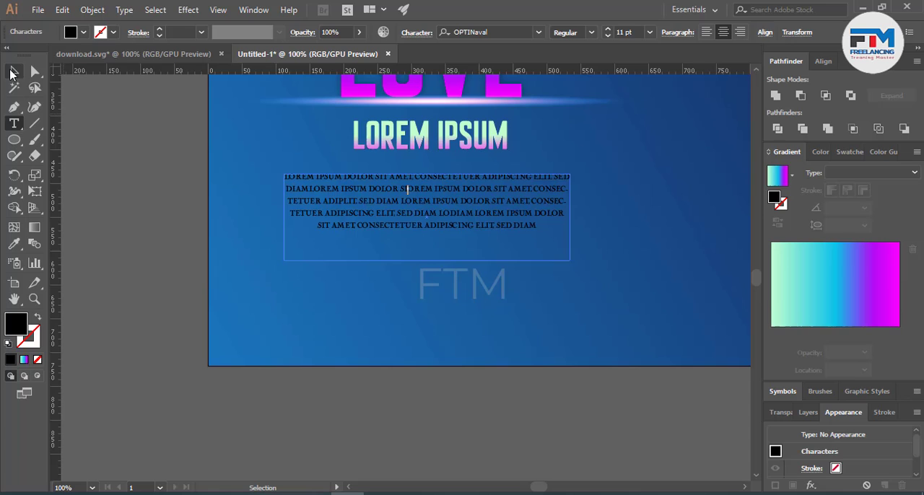
drag(428, 261, 426, 230)
click(470, 267)
Step: Fill the lorem ipsum paragraph with white
click(446, 218)
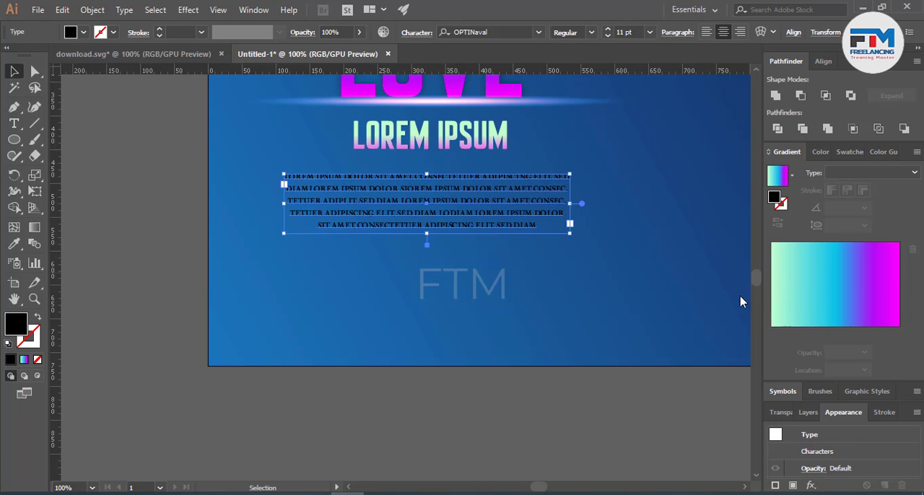
click(83, 32)
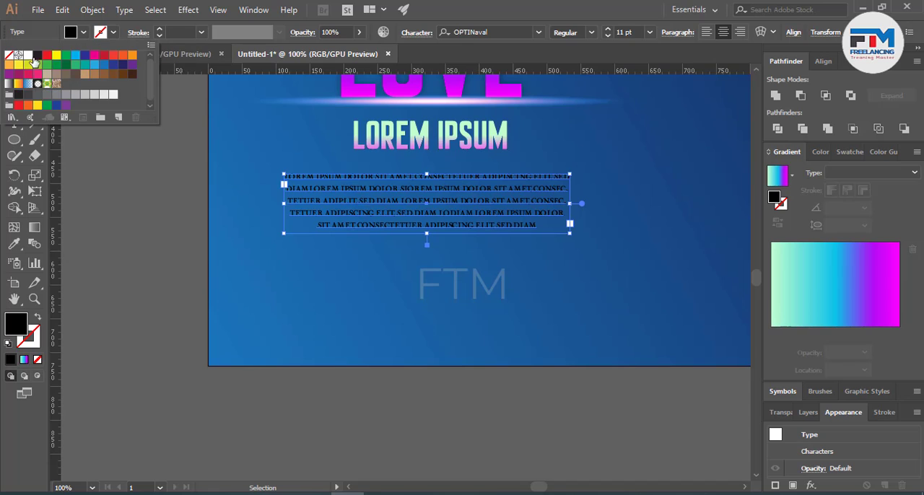
click(167, 271)
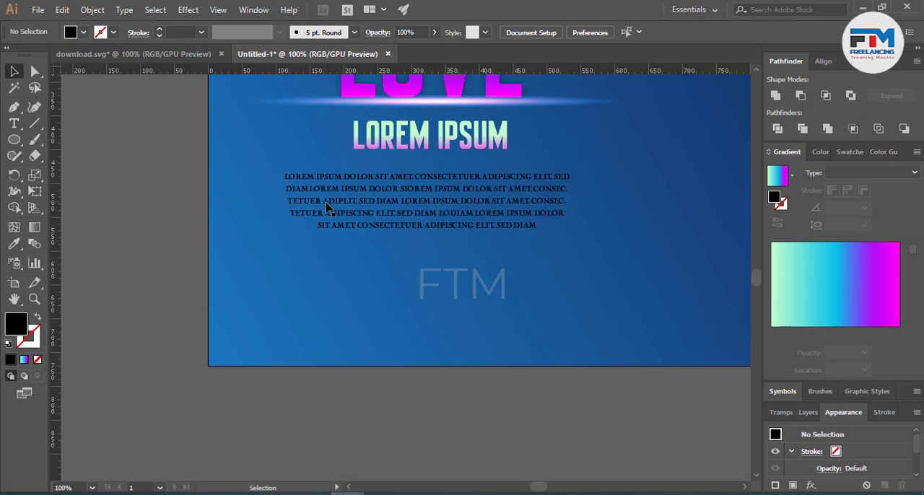
click(376, 217)
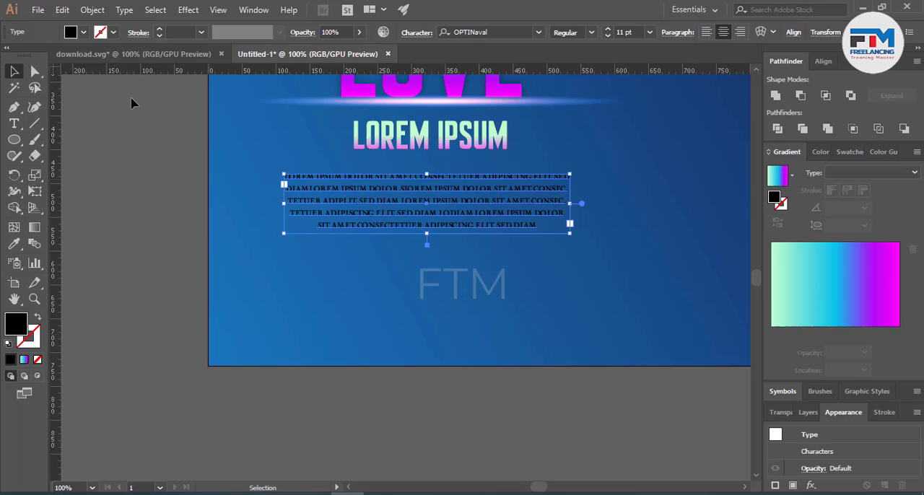
click(83, 31)
click(28, 55)
click(197, 248)
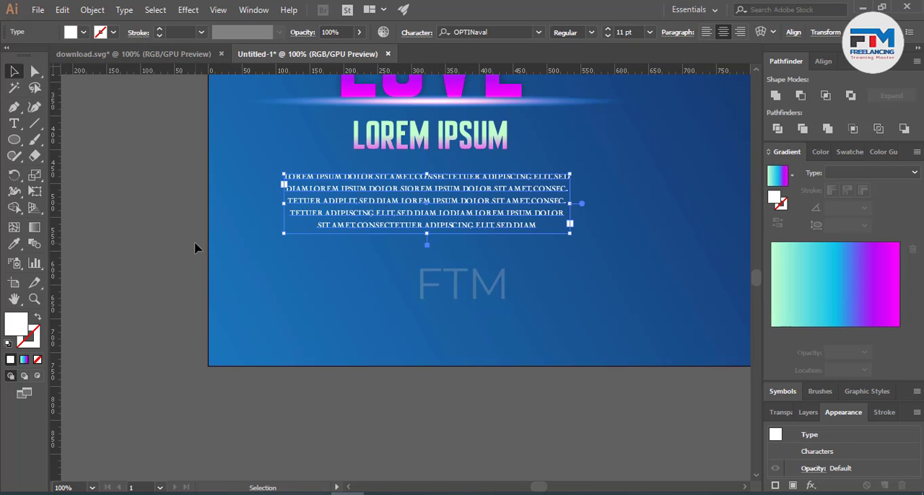
Step: Lower the white paragraph's opacity to slightly below 84%
click(426, 216)
click(332, 33)
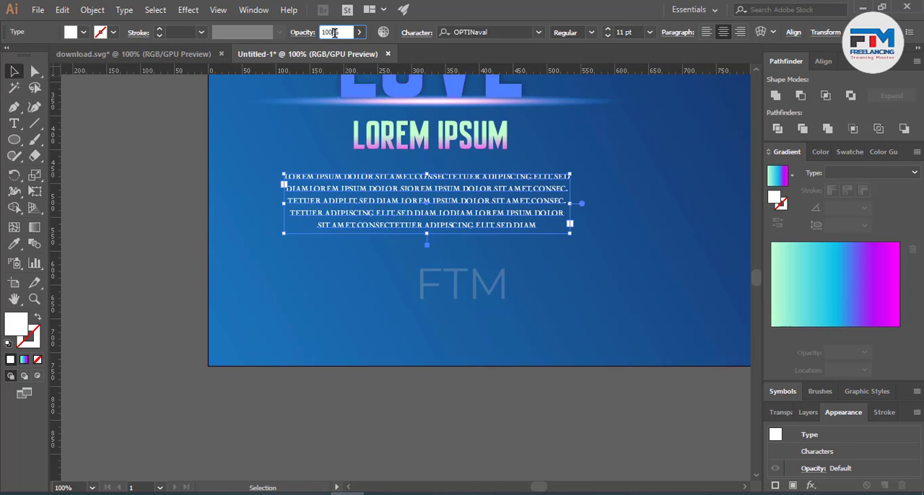
key(Down)
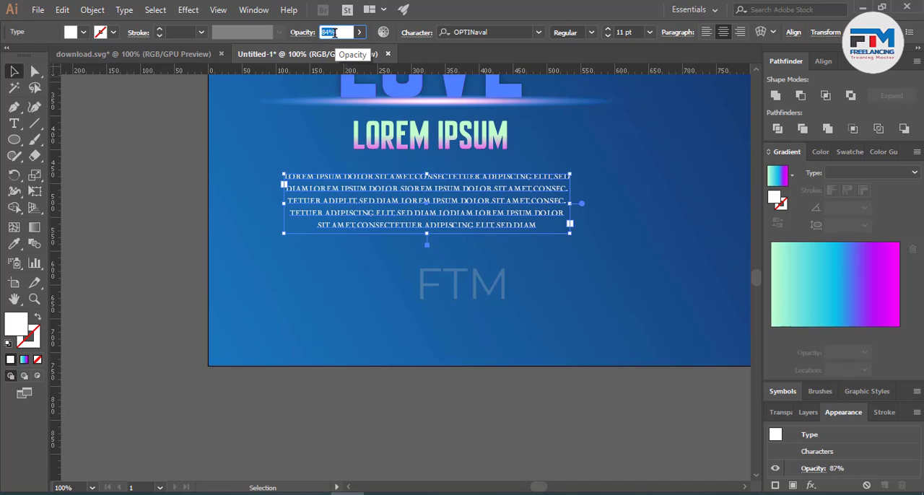
key(Down)
key(Down)
key(Down)
Step: Draw a white rectangle about 250 px wide centred below the paragraph and round its corners fully into a pill
scroll(529, 269, down, 2)
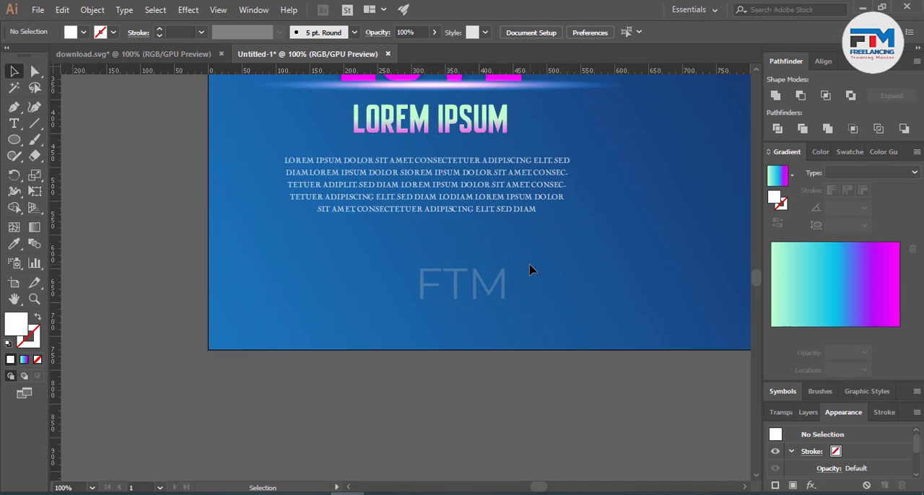
click(11, 142)
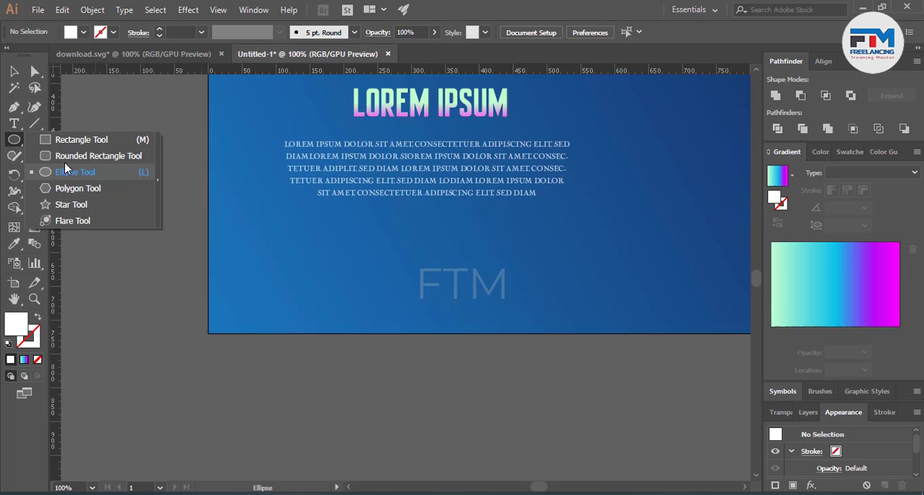
click(94, 152)
drag(341, 231, 512, 268)
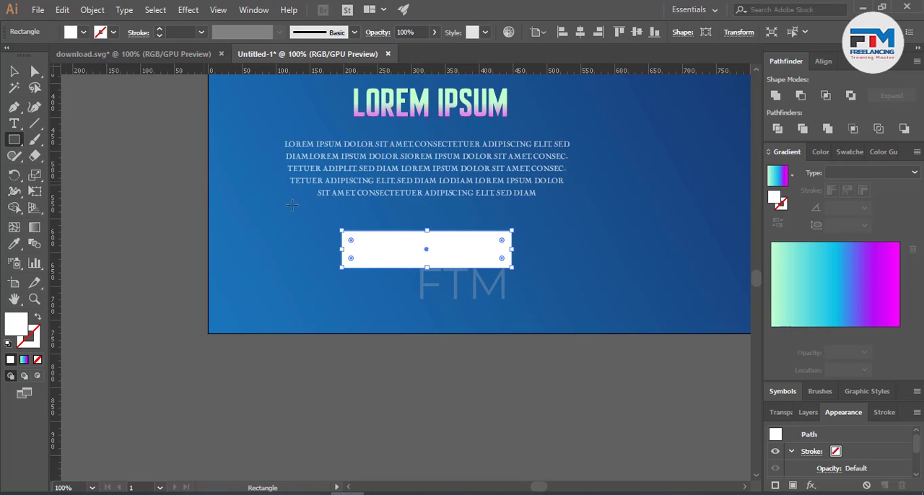
drag(351, 240, 441, 296)
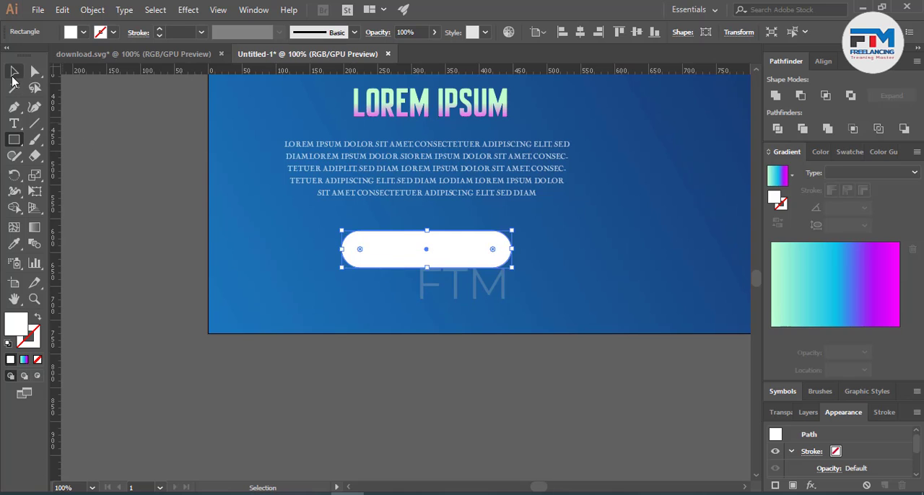
Step: Fill the pill shape with the linear green, cyan and magenta gradient
click(15, 75)
click(460, 287)
click(435, 252)
click(779, 302)
click(484, 332)
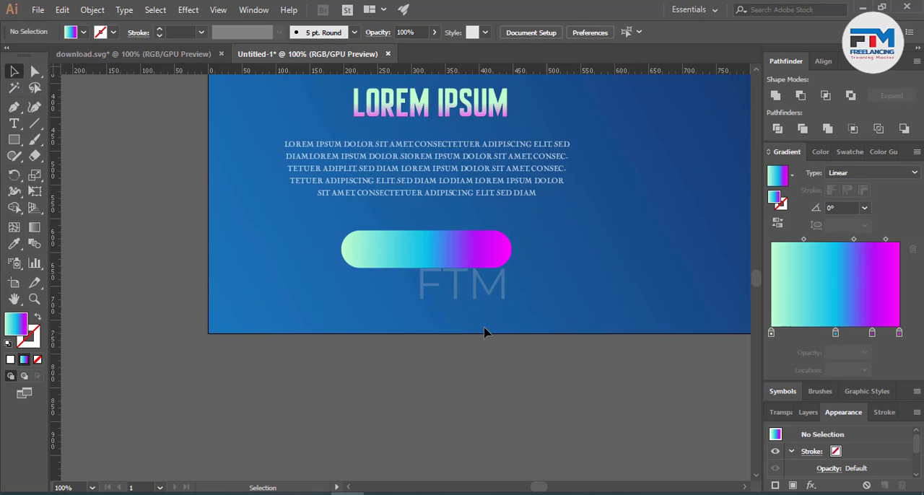
Step: Add the text SHOP NOW between the paragraph and the gradient pill
scroll(422, 243, up, 3)
click(15, 124)
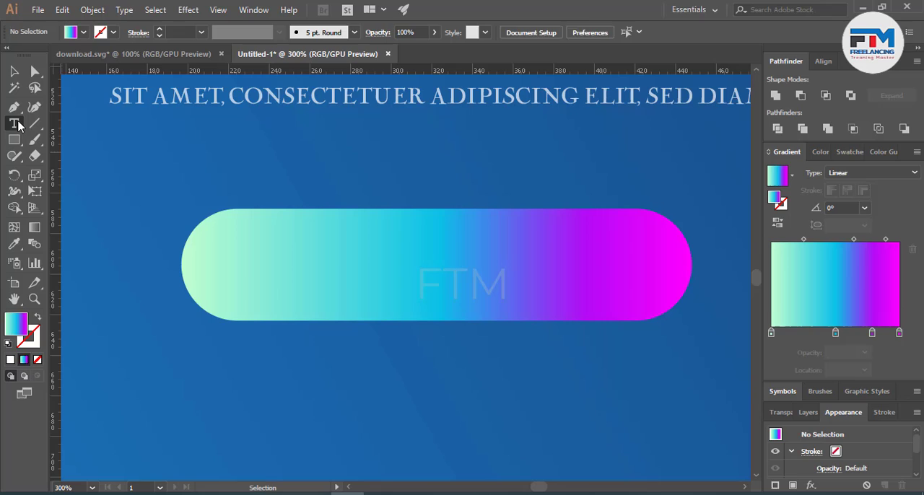
click(335, 144)
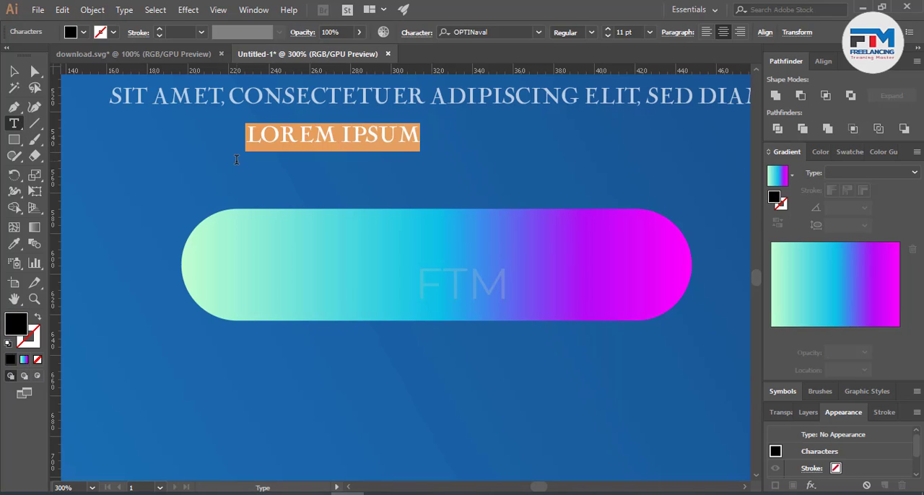
text(SH)
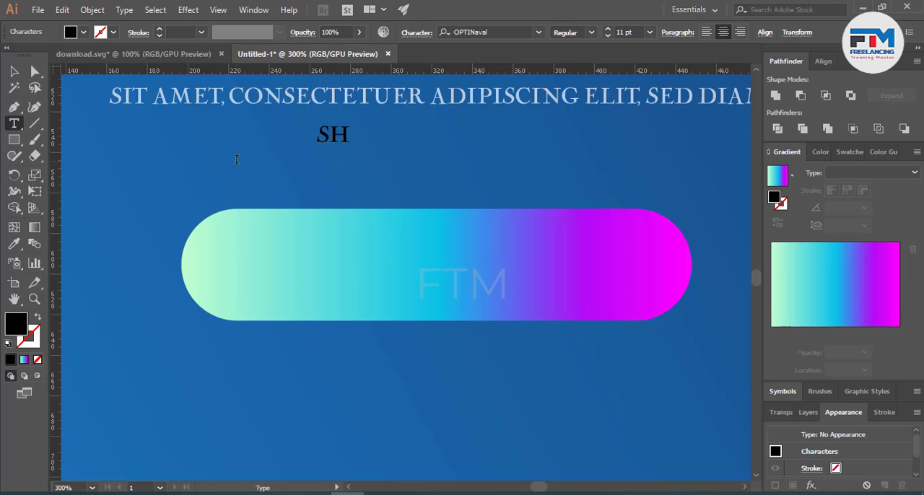
text(OP NOW)
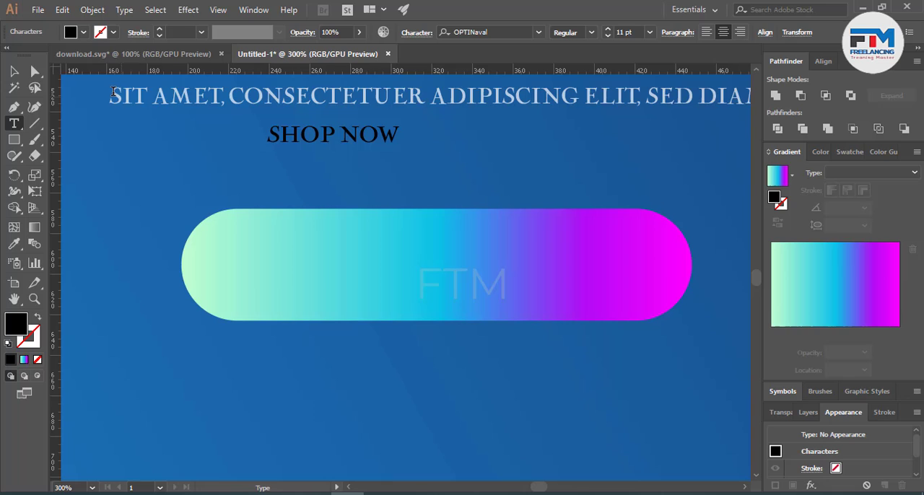
Step: Enlarge the SHOP NOW text to about 22.8 pt and place it on the gradient pill
click(14, 72)
click(113, 176)
drag(366, 138, 576, 313)
drag(522, 266, 526, 274)
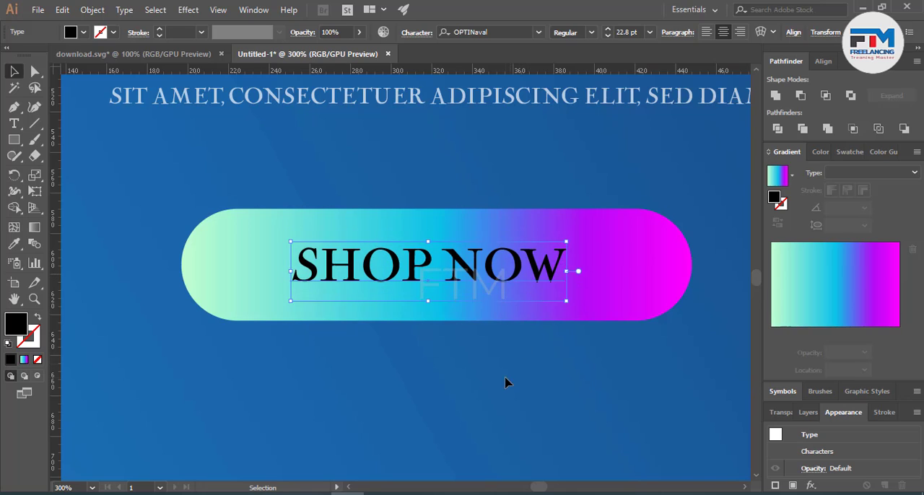
click(506, 382)
Step: Align the SHOP NOW text and the pill to each other's horizontal and vertical centres
drag(479, 359, 516, 277)
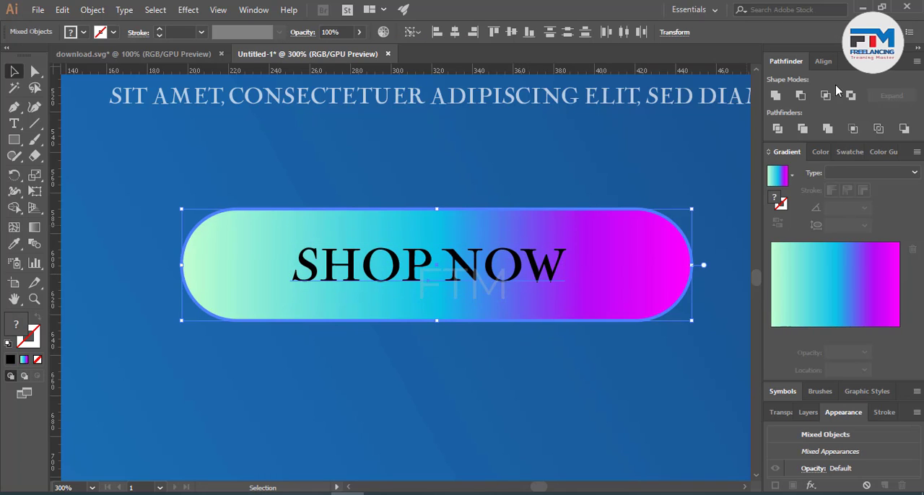
click(827, 60)
click(799, 94)
click(888, 95)
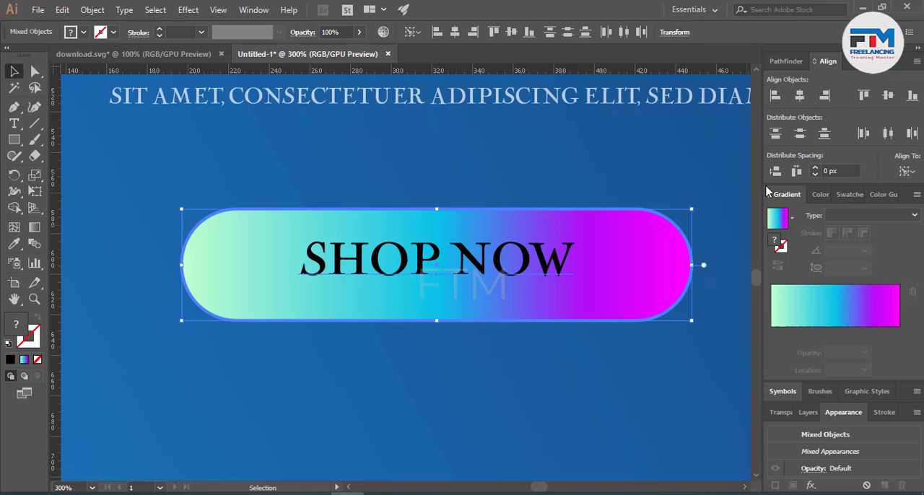
click(553, 357)
Step: Nudge the SHOP NOW text slightly down so its letters look vertically centred in the pill
click(507, 271)
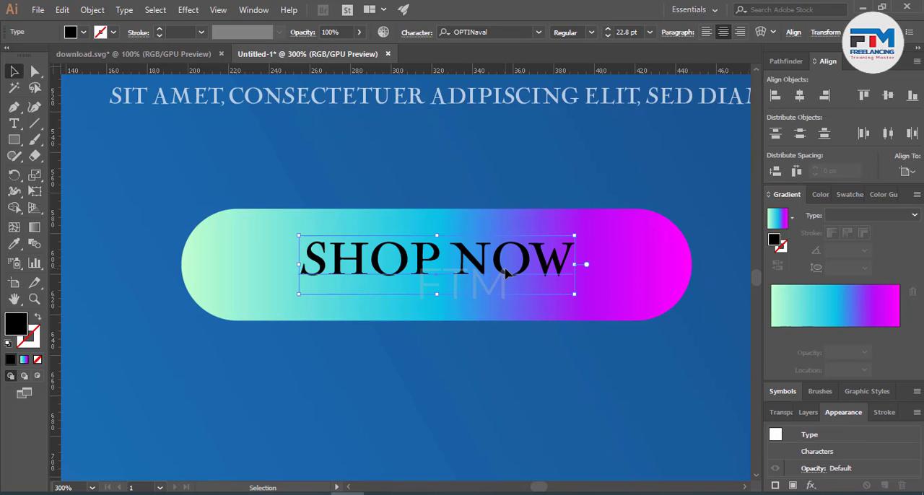
key(Down)
key(Down)
key(Down)
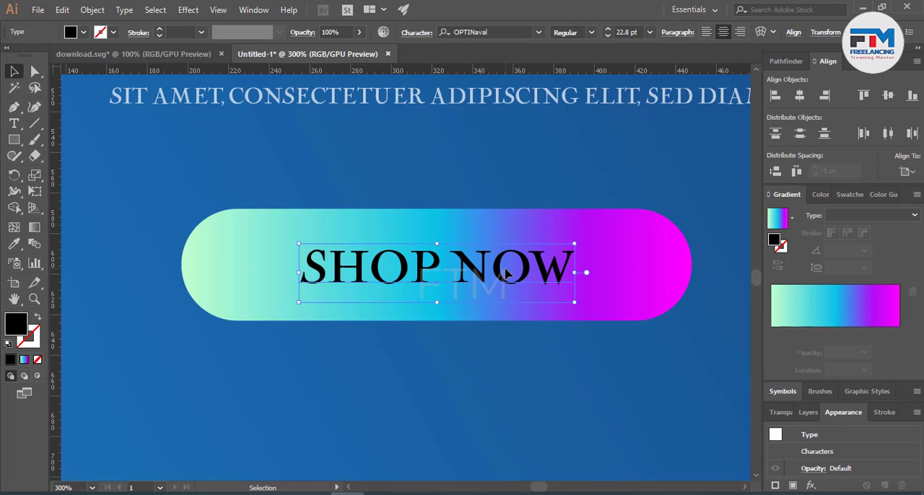
key(Up)
click(559, 383)
Step: Narrow the gradient pill from both ends so it fits more closely around SHOP NOW
click(644, 313)
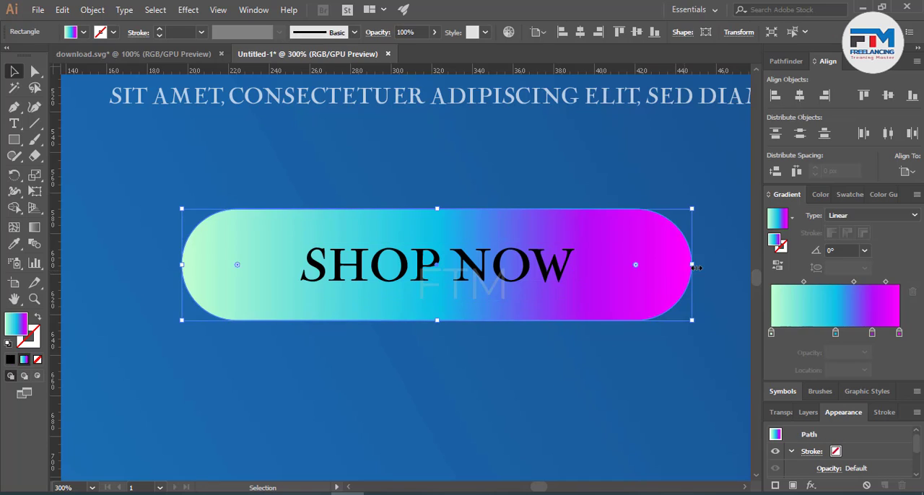
drag(690, 265, 630, 275)
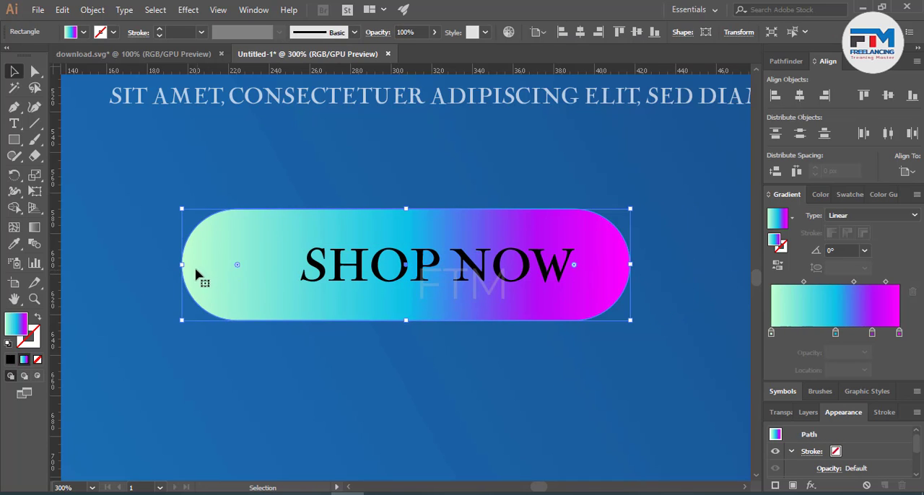
drag(183, 265, 260, 268)
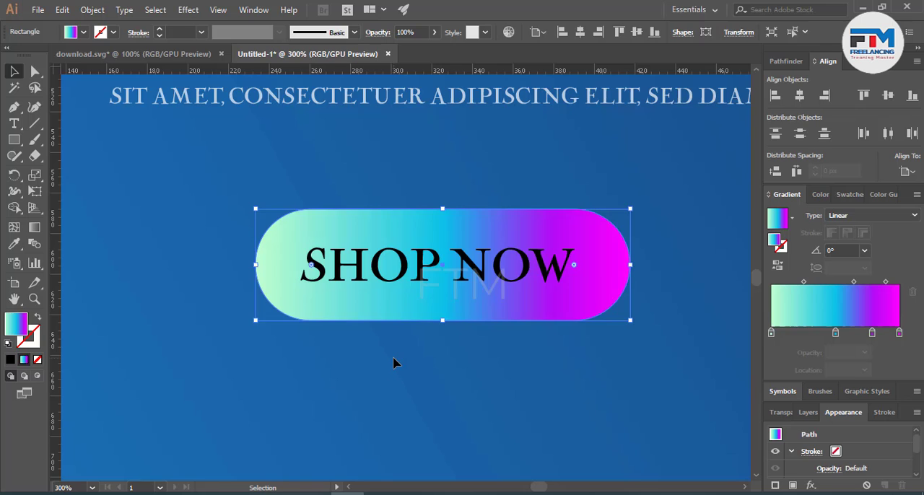
click(394, 363)
Step: Fill the SHOP NOW text with white
click(423, 275)
click(83, 31)
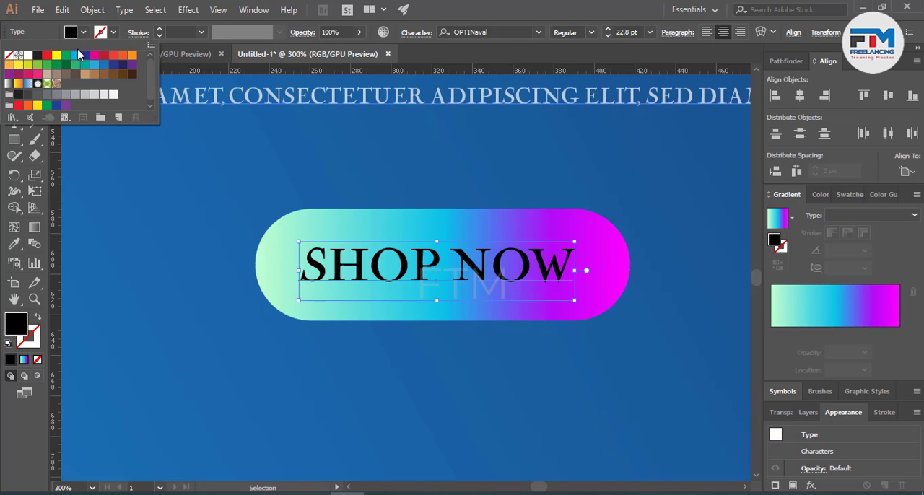
click(30, 56)
click(202, 309)
scroll(383, 353, down, 4)
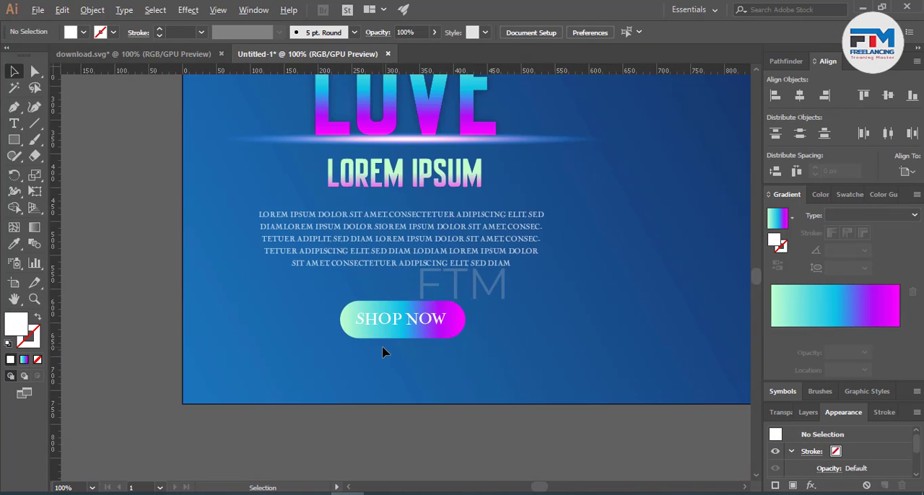
scroll(383, 353, down, 2)
Step: Add a small HOME label near the artboard's upper edge, above and left of the LOVE heading
scroll(546, 334, up, 1)
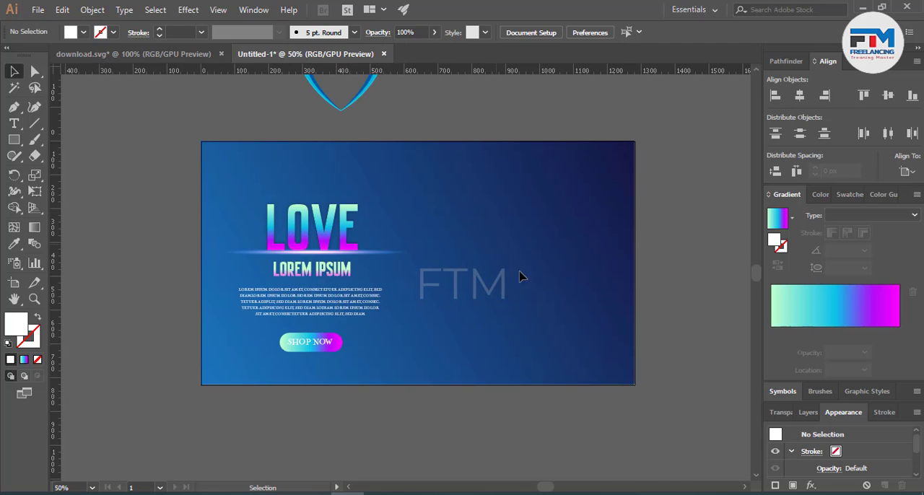
scroll(501, 320, up, 3)
scroll(269, 199, up, 3)
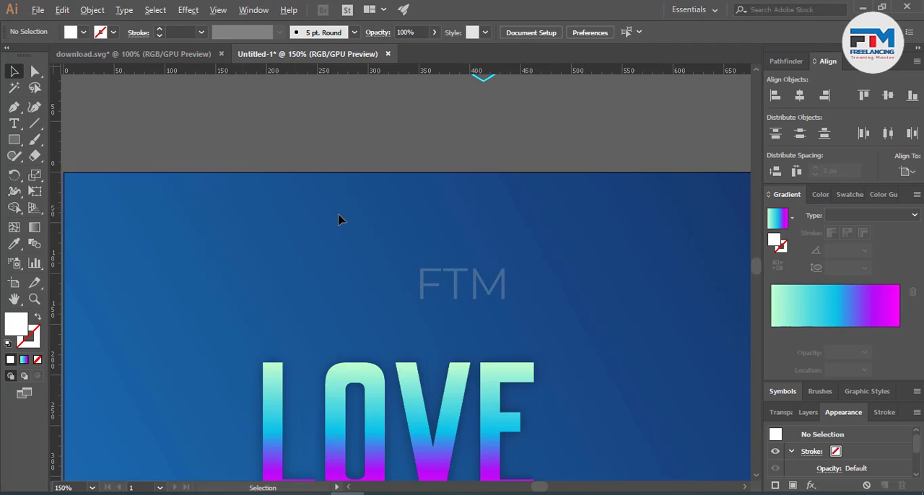
scroll(563, 265, down, 1)
click(13, 124)
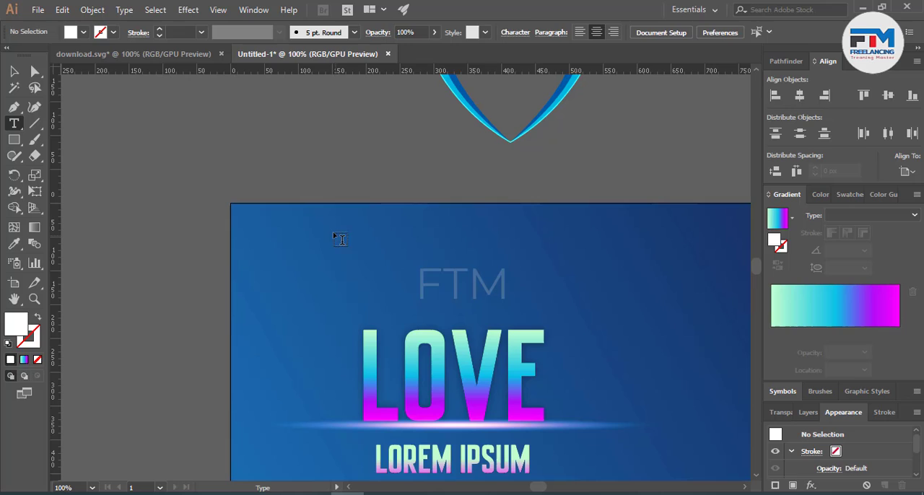
click(335, 233)
text(HOME)
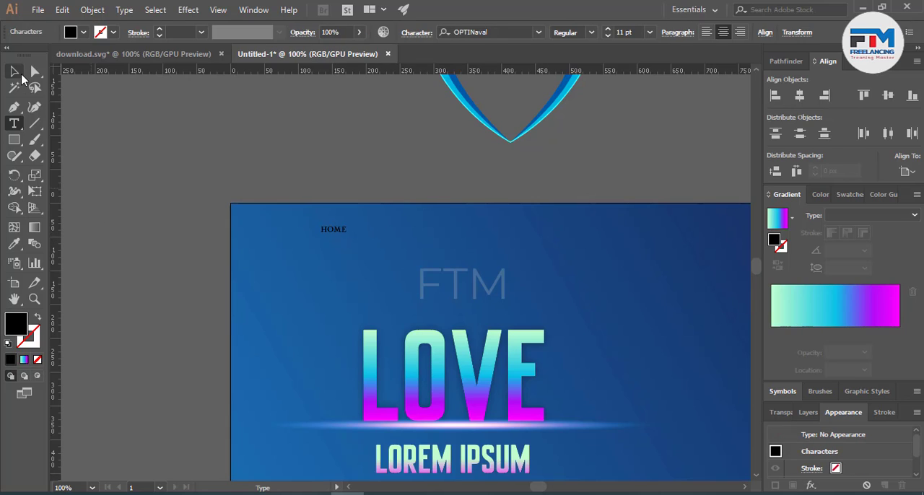
key(Escape)
Step: Place a copy of the HOME label beside it and change the copy's text to CONTACT
click(141, 158)
drag(343, 230, 387, 234)
double_click(387, 235)
double_click(395, 232)
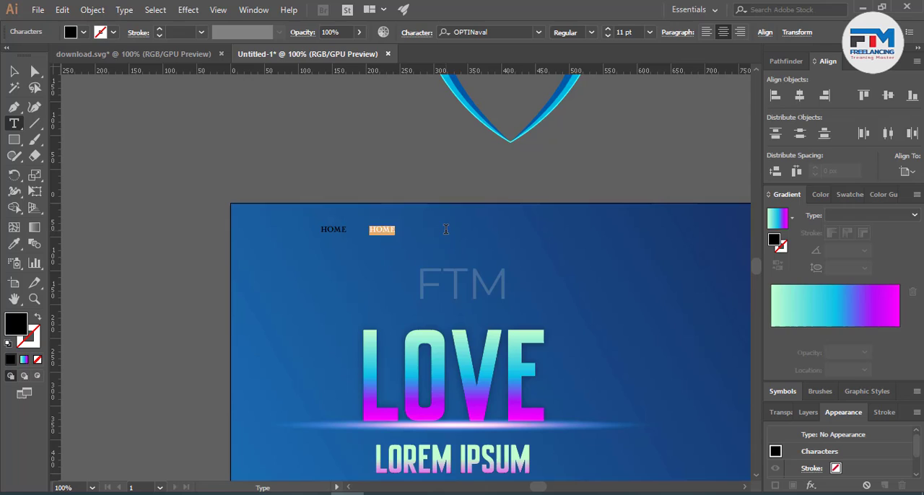
text(BLOG)
drag(403, 230, 342, 229)
text(CONTACT)
click(15, 72)
click(204, 165)
Step: Place a copy of the CONTACT label to its right and change the copy's text to TREAMS
mouse_move(395, 232)
mouse_down()
mouse_move(453, 231)
mouse_move(389, 226)
mouse_up()
double_click(453, 229)
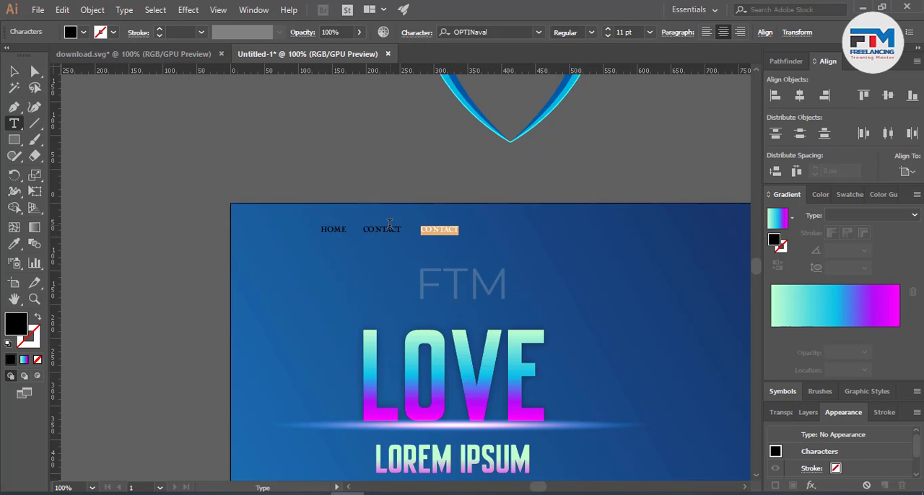
text(TREAM:)
click(16, 74)
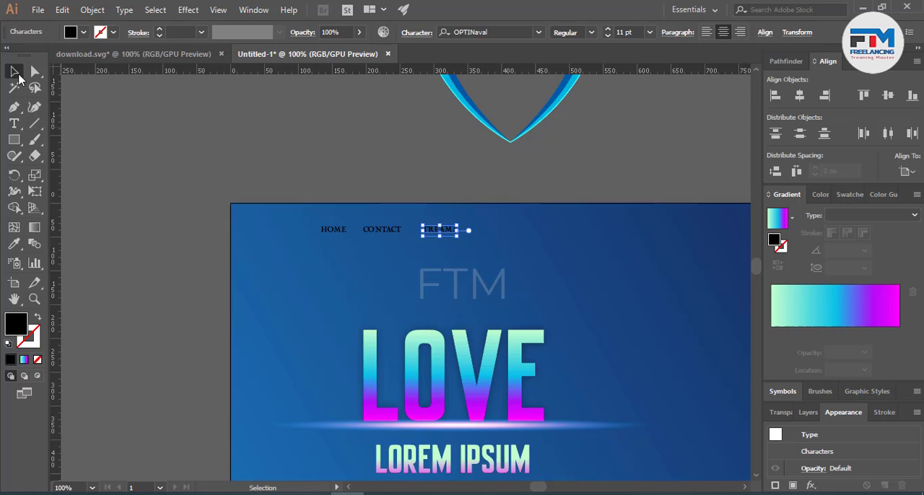
click(155, 138)
Step: Copy the TREAMS label to its right, change the copy's text to BLOG, and move it slightly closer to TREAMS
drag(434, 239, 414, 222)
double_click(515, 229)
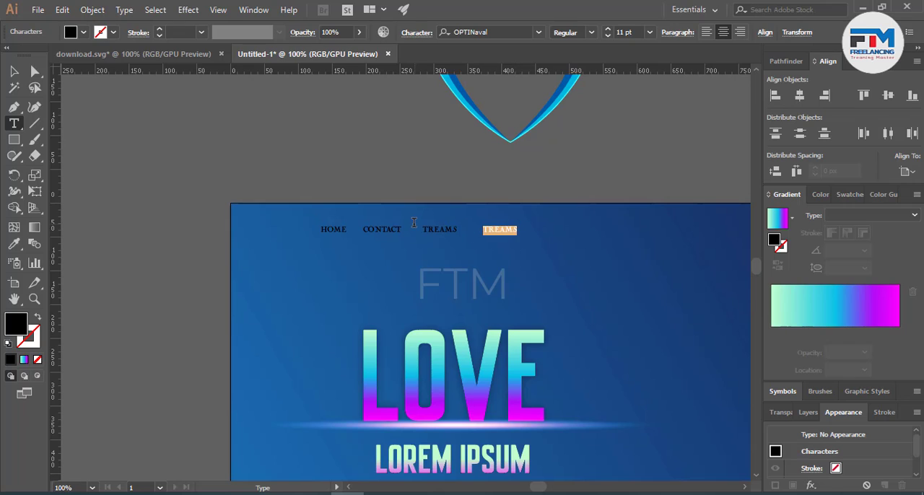
text(BLOG)
key(Escape)
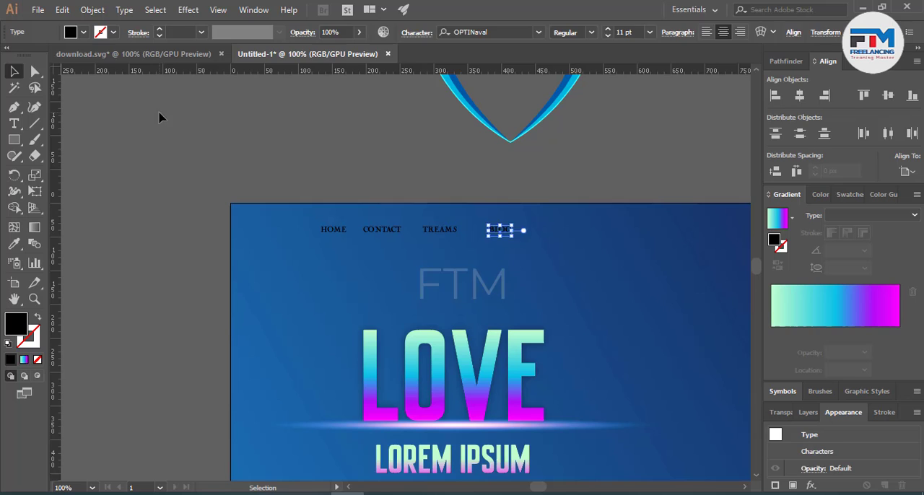
click(161, 118)
drag(509, 233, 497, 233)
click(374, 261)
Step: Move the four menu labels together to the right so they line up with the width of the LOVE heading
scroll(320, 288, down, 3)
scroll(438, 289, up, 2)
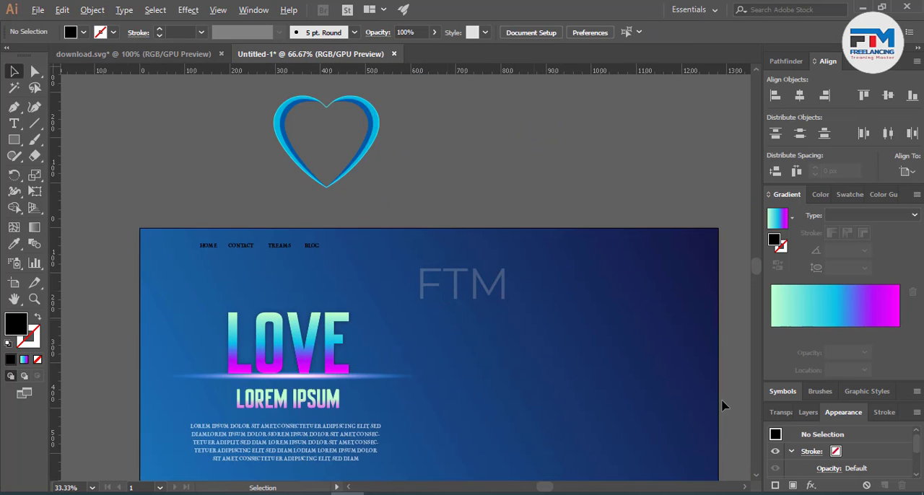
scroll(228, 257, up, 1)
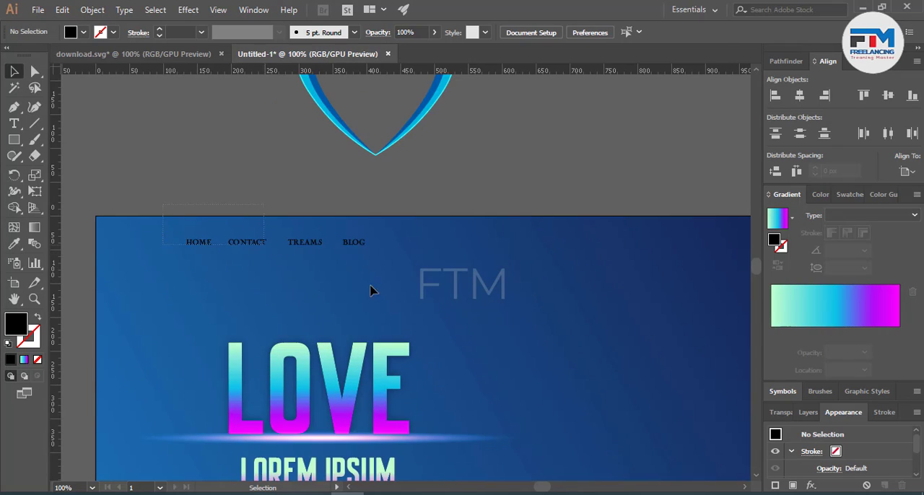
drag(370, 287, 377, 283)
drag(351, 243, 394, 243)
click(392, 303)
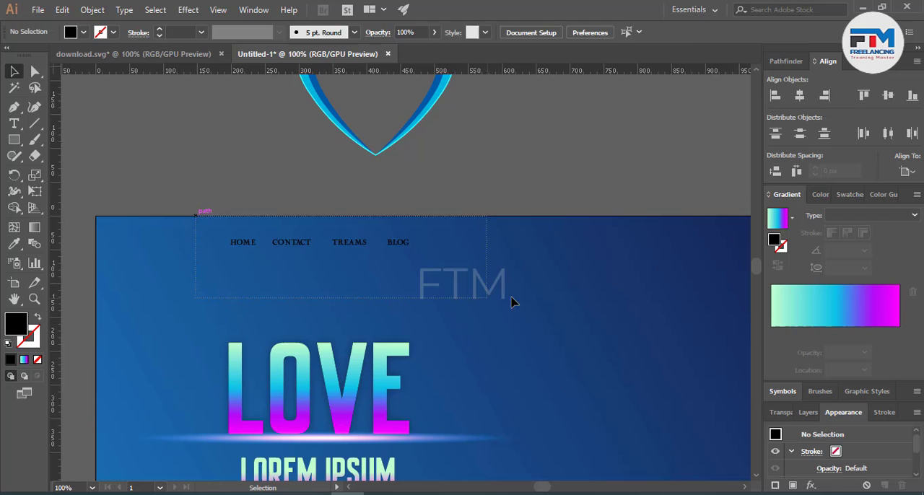
Step: Fill the HOME, CONTACT, TREAMS and BLOG labels with white
click(398, 243)
click(83, 32)
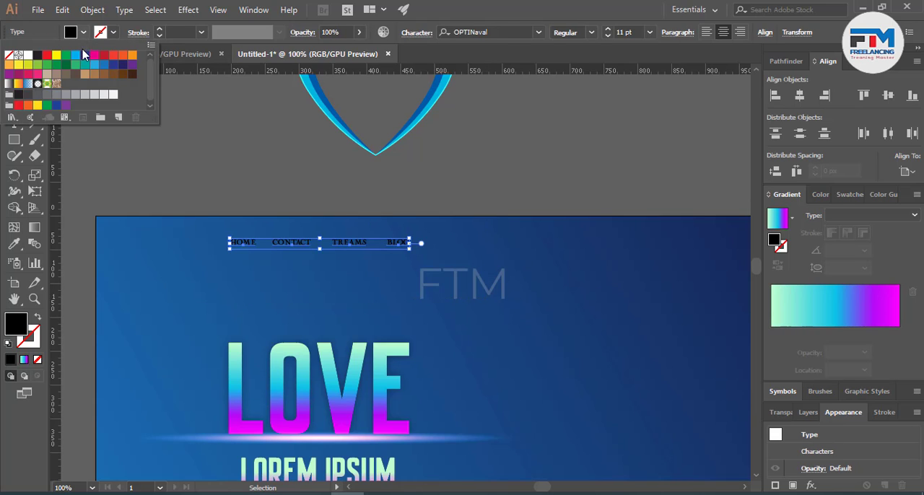
click(27, 55)
click(187, 175)
Step: Place a copy of the BLOG label near the artboard's upper-right corner, level with the menu
scroll(187, 242, down, 3)
scroll(378, 314, up, 1)
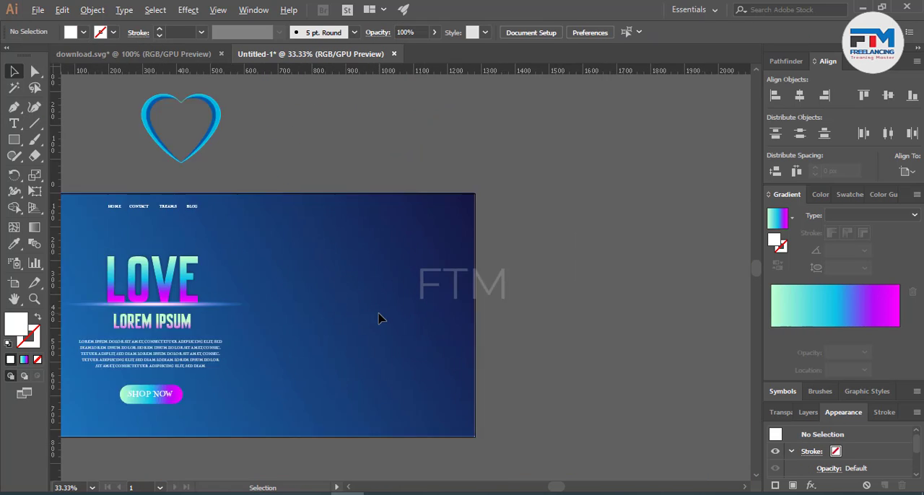
scroll(553, 270, up, 1)
scroll(526, 284, down, 1)
scroll(451, 192, down, 1)
scroll(441, 160, up, 1)
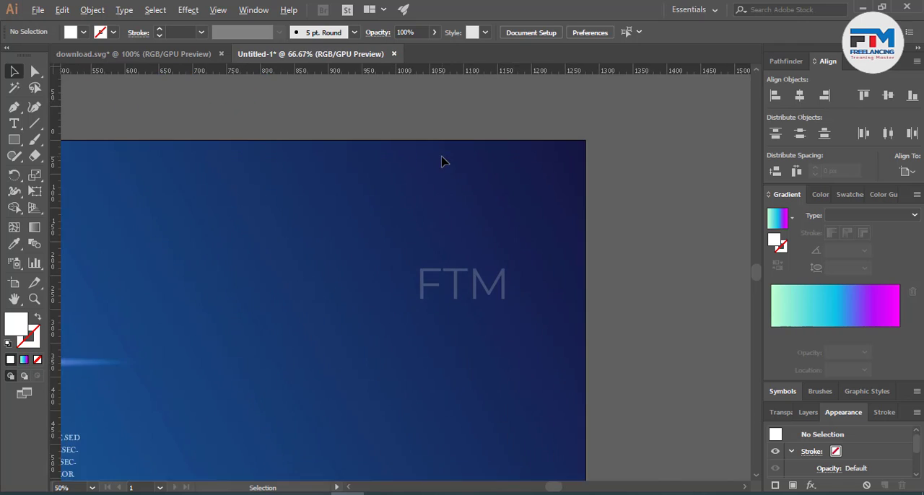
scroll(390, 188, down, 1)
drag(258, 201, 488, 201)
click(526, 228)
scroll(526, 228, up, 3)
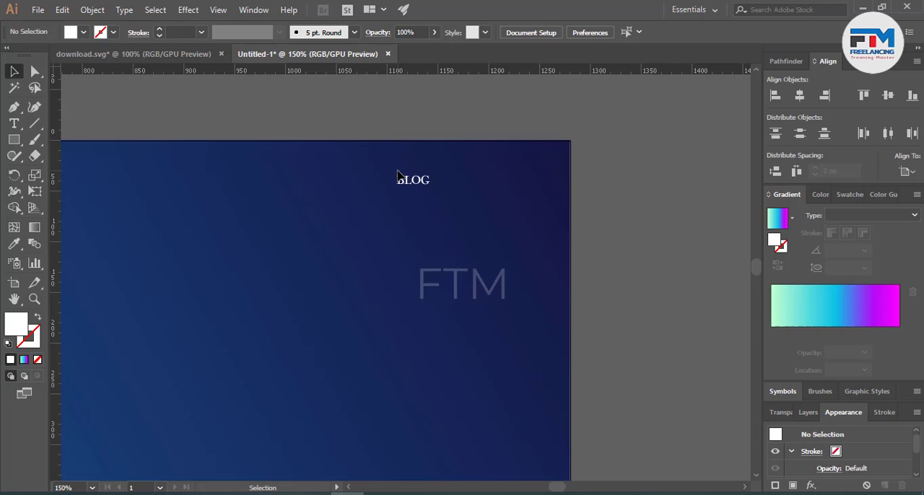
Step: Change the BLOG copy near the artboard's upper-right corner to LOGIN/REG and move it slightly closer to the right edge
key(t)
drag(431, 182, 325, 181)
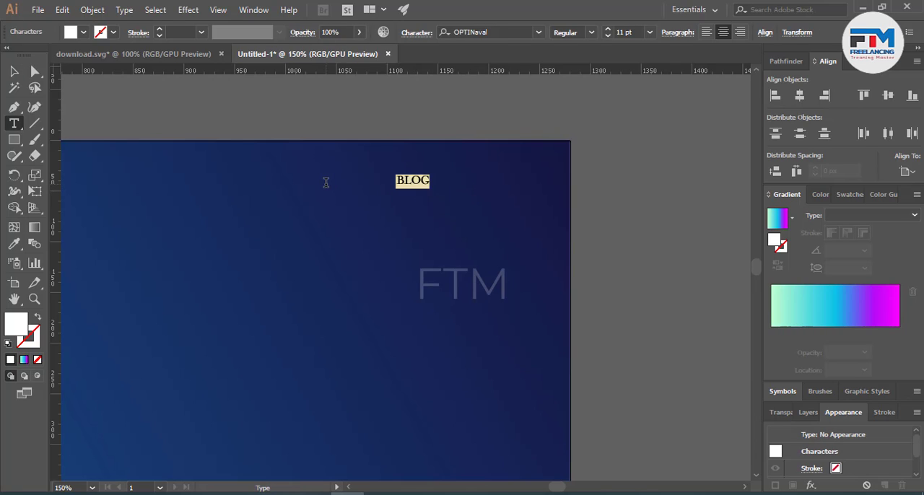
key(BackSpace)
text(LOGIN)
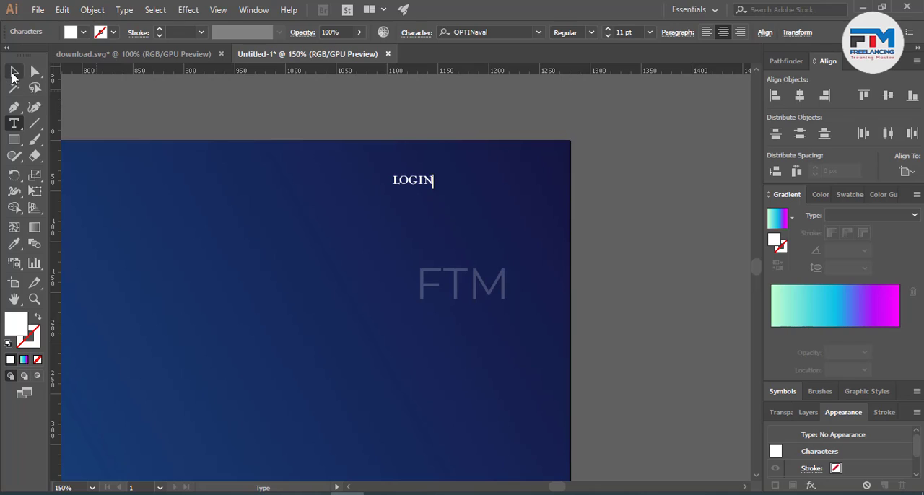
text(/)
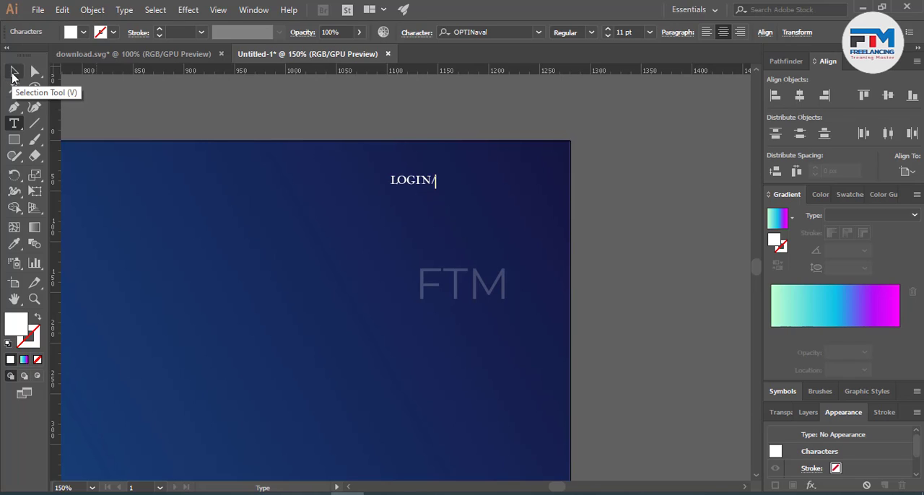
text(R)
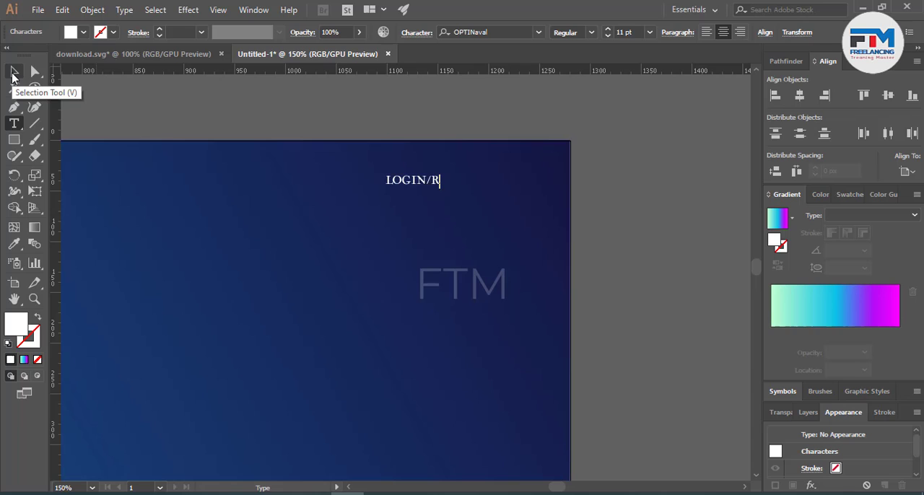
text(EG)
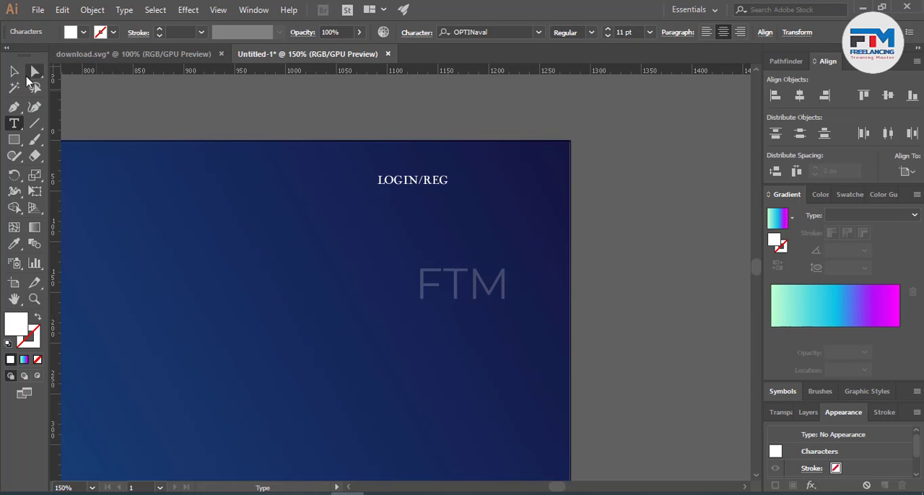
click(12, 72)
click(103, 111)
drag(409, 182, 424, 185)
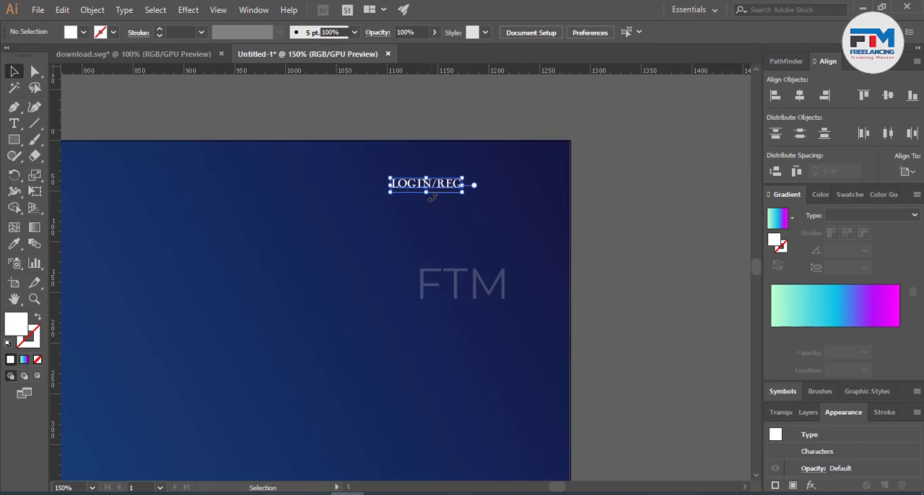
Step: Draw a small white circle just to the right of the LOGIN/REG label
click(143, 156)
drag(14, 140, 72, 171)
mouse_move(496, 185)
mouse_down()
mouse_move(511, 199)
mouse_move(486, 184)
mouse_up()
click(14, 71)
click(567, 222)
click(495, 249)
Step: Align the four menu labels, the LOGIN/REG label and the white circle on a common horizontal centre line
scroll(658, 287, down, 3)
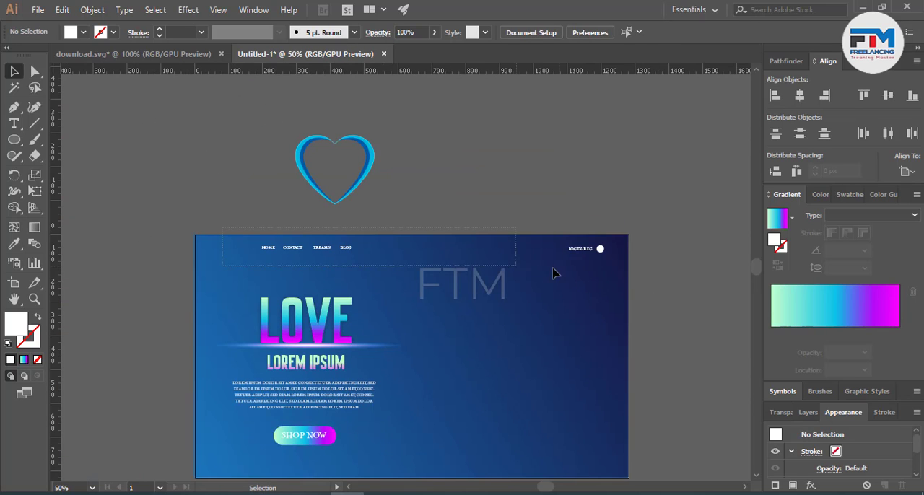
drag(625, 272, 626, 269)
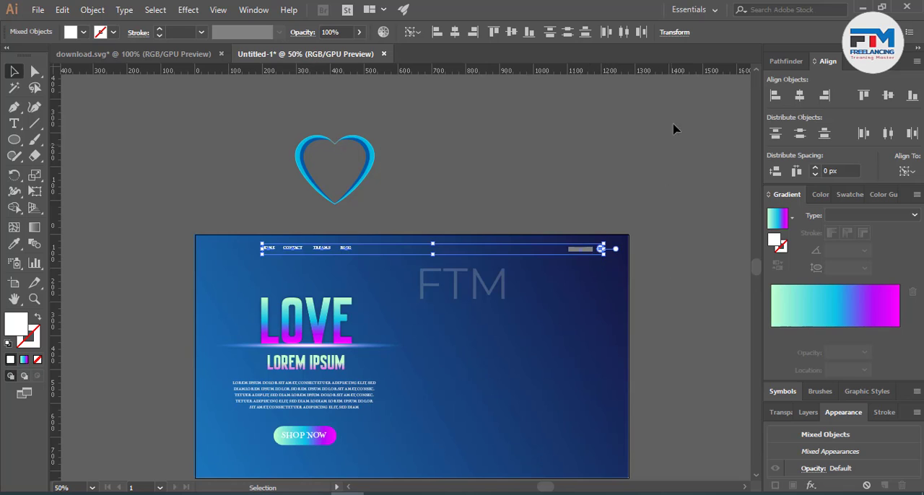
click(512, 32)
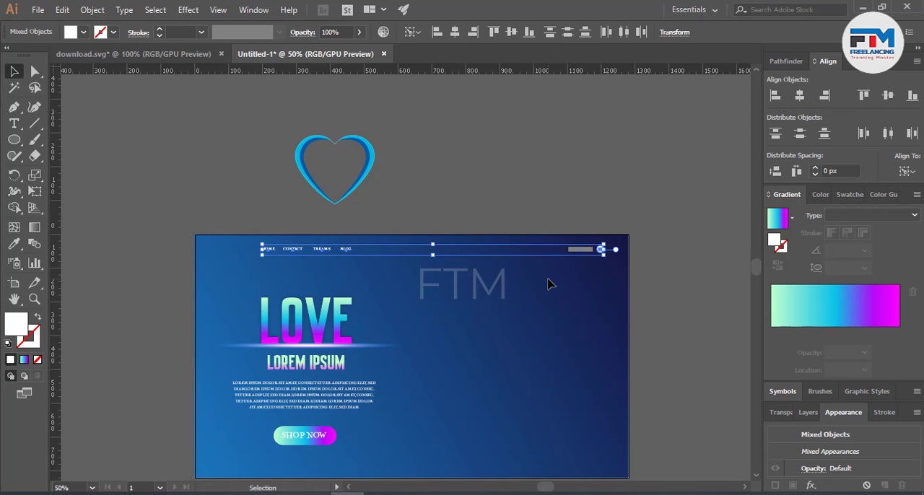
click(583, 310)
Step: Move the crescent heart from above the artboard onto the banner's empty right half, beside the text block
scroll(583, 310, up, 1)
scroll(583, 309, down, 3)
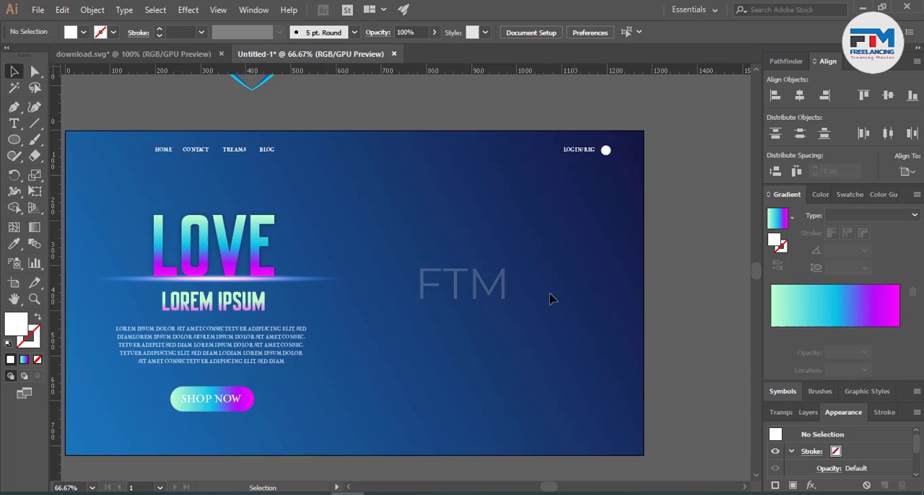
scroll(527, 312, down, 1)
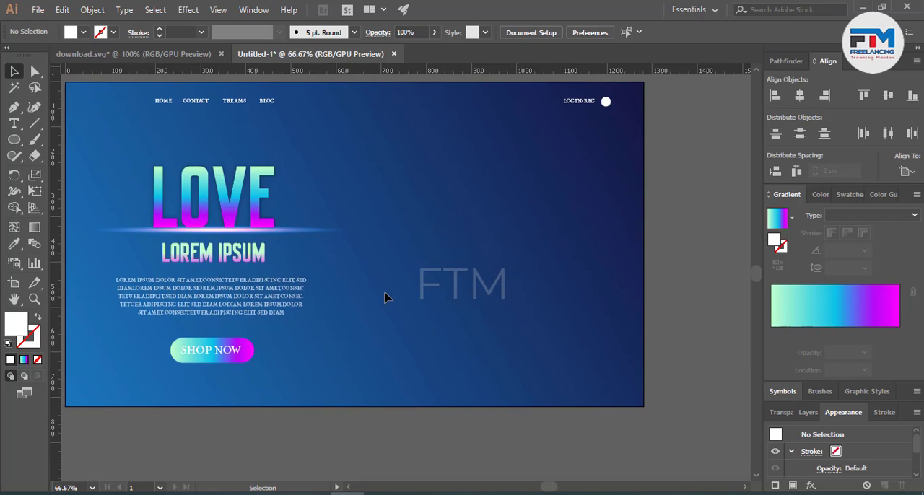
scroll(385, 298, up, 5)
drag(149, 178, 522, 420)
scroll(549, 383, down, 5)
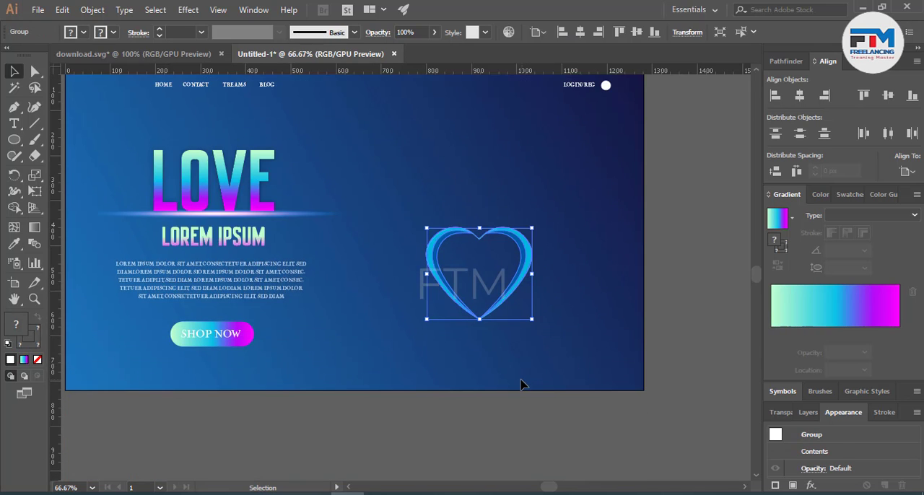
click(524, 384)
Step: Ungroup the crescent heart so its halves can be edited separately
scroll(489, 293, up, 3)
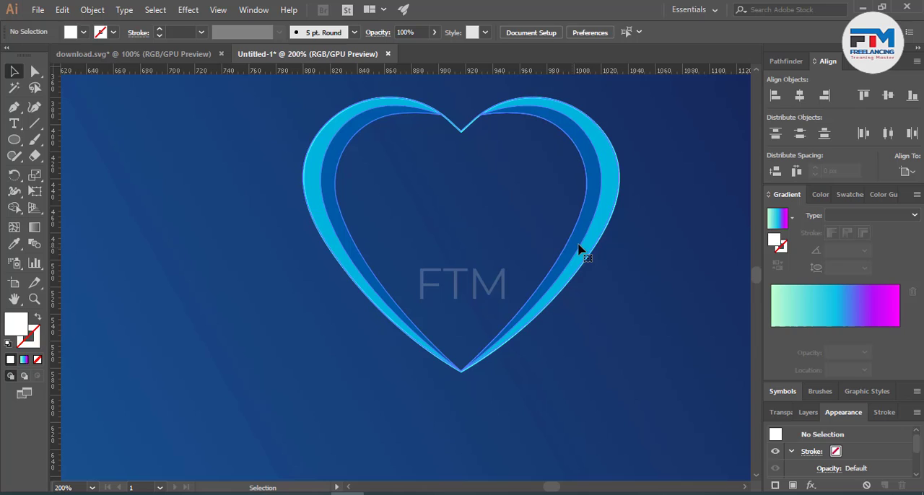
click(579, 249)
right_click(597, 231)
click(651, 321)
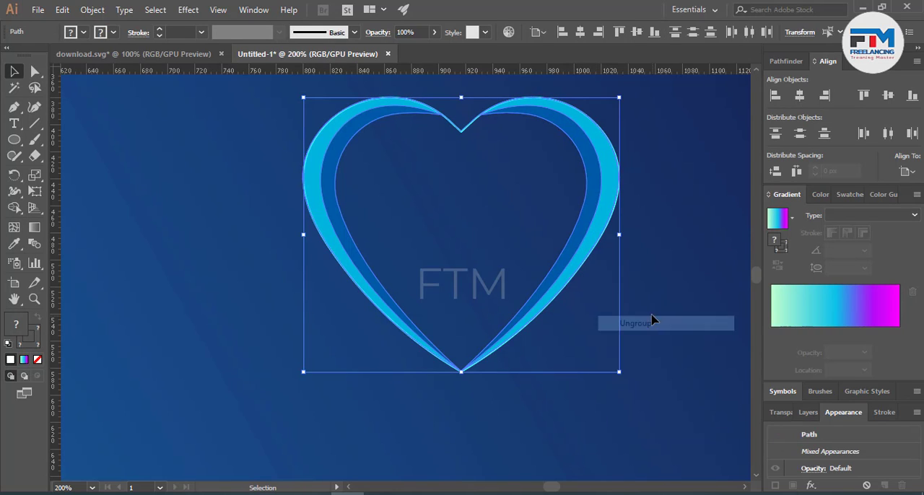
Step: Set the two crescents in the heart's right half to the Overlay blending mode at 53% opacity
drag(485, 214, 600, 234)
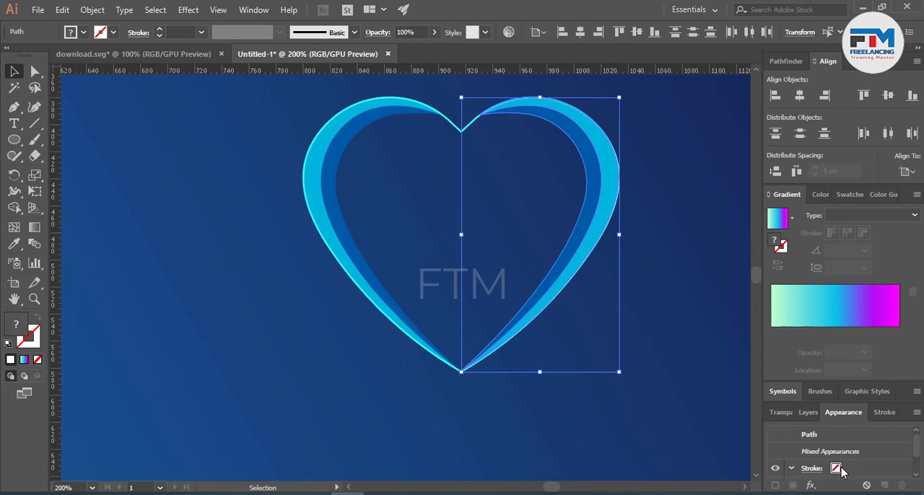
click(781, 412)
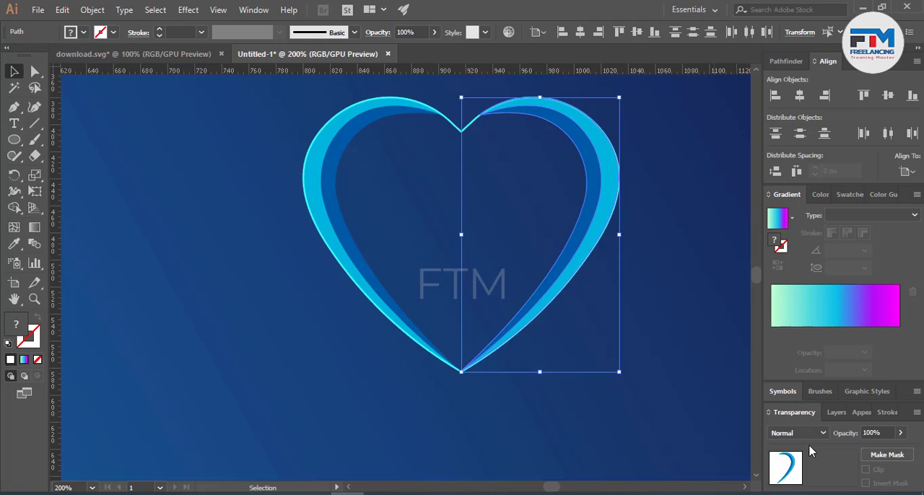
click(797, 433)
click(796, 293)
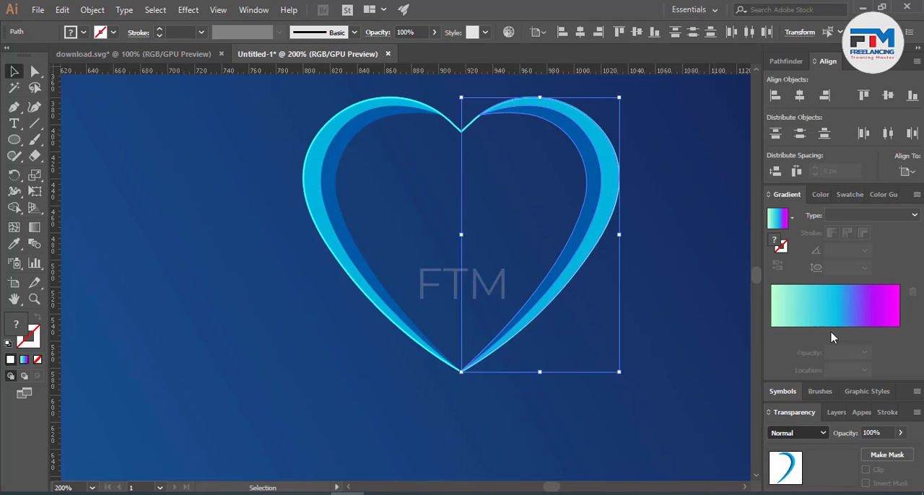
click(885, 431)
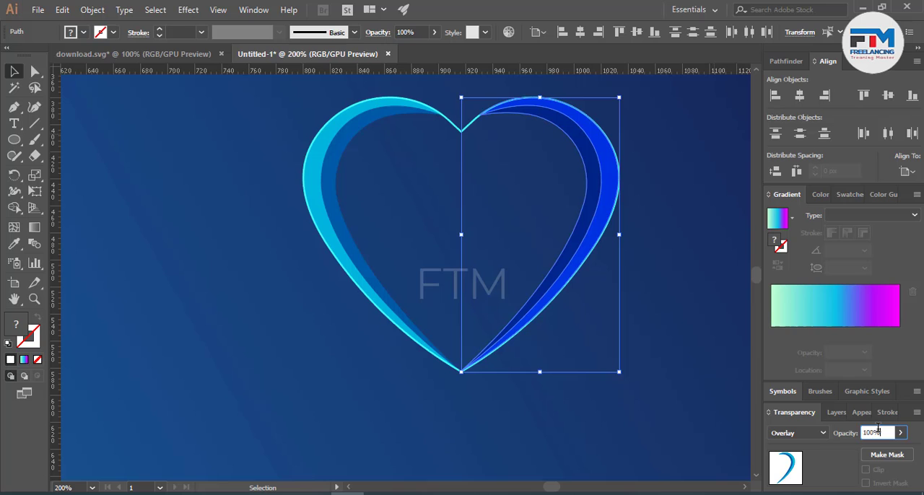
text(95)
key(Return)
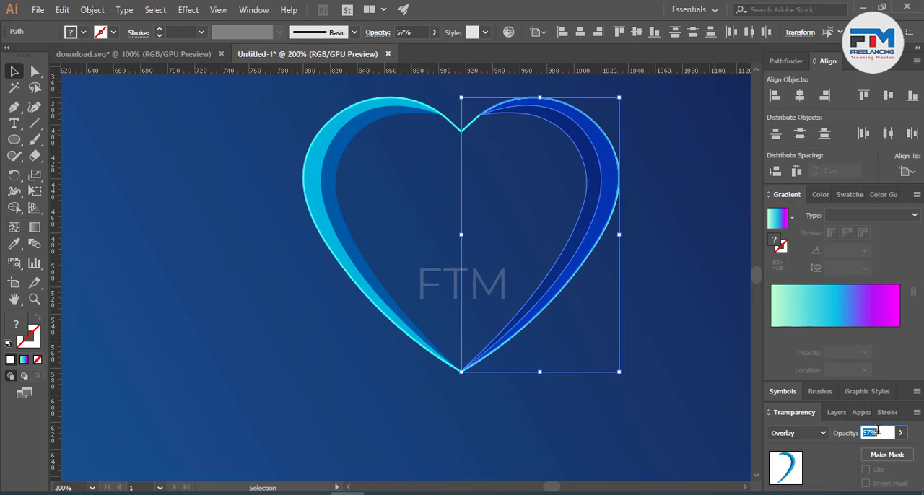
click(662, 427)
Step: Try a Gaussian Blur effect on the heart's thin cyan outline
scroll(669, 361, down, 3)
scroll(607, 325, up, 3)
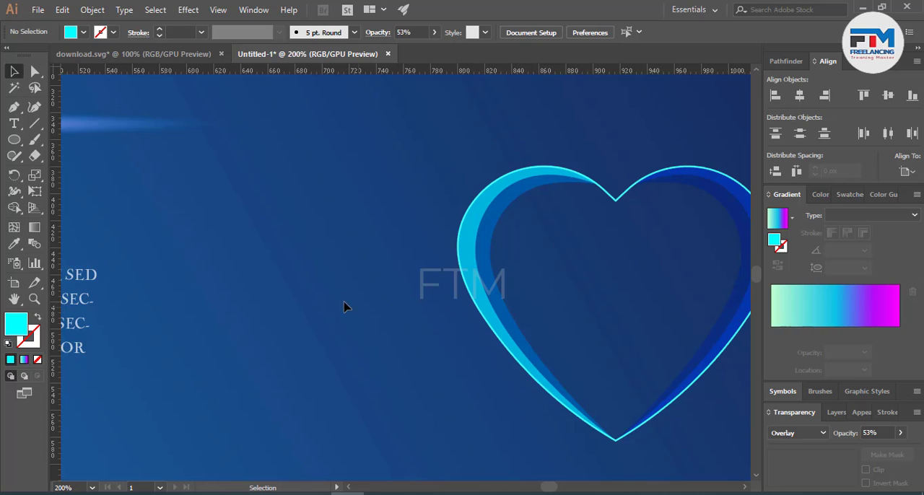
scroll(228, 339, down, 1)
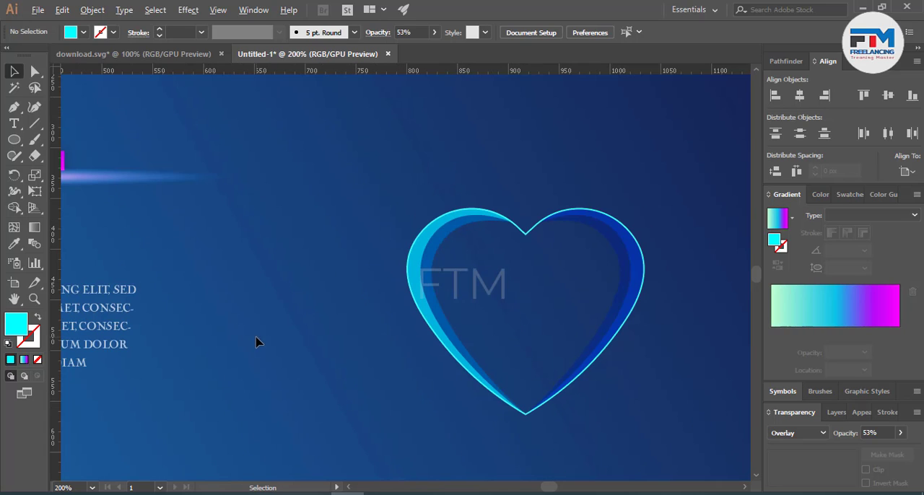
click(528, 240)
key(a)
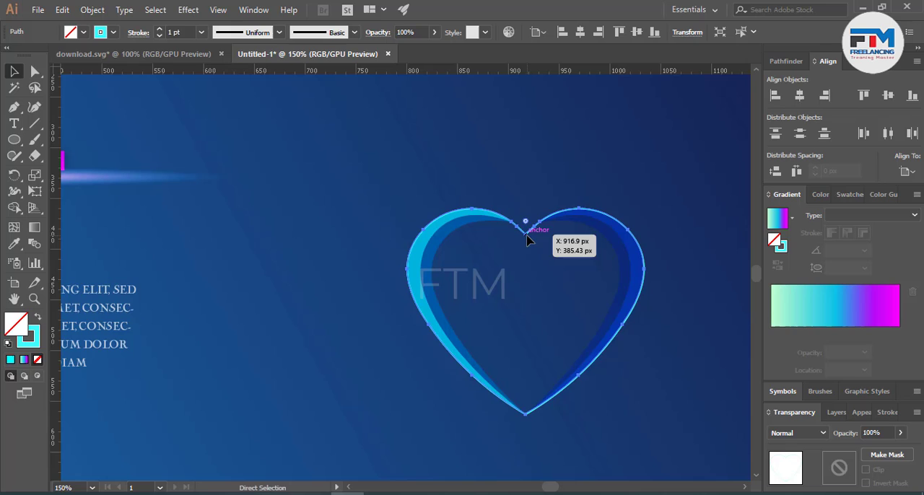
key(v)
click(186, 10)
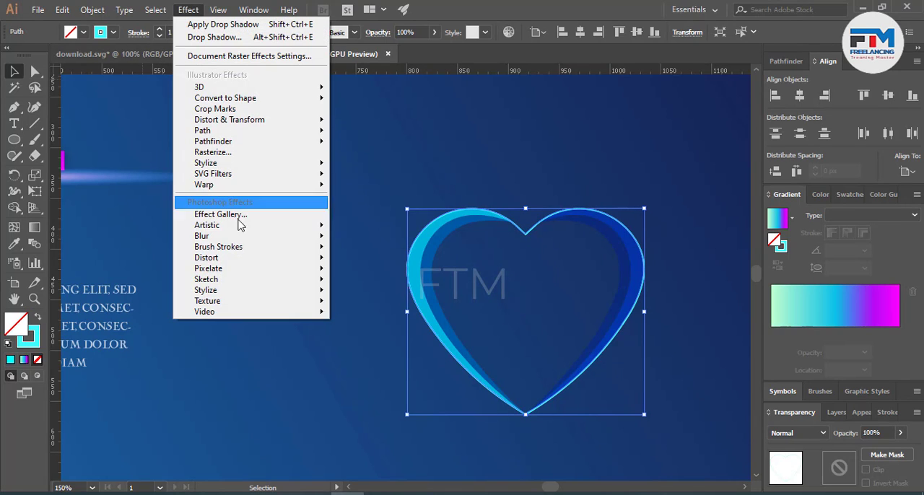
mouse_move(233, 237)
click(387, 238)
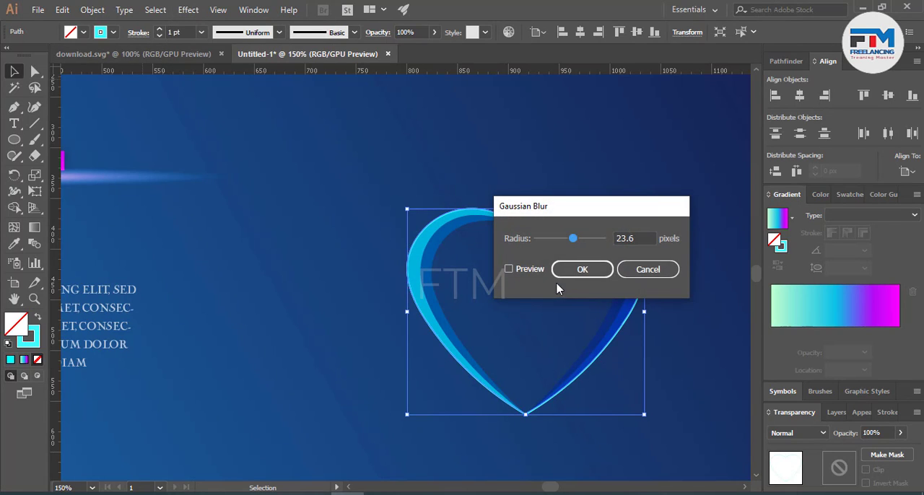
click(521, 278)
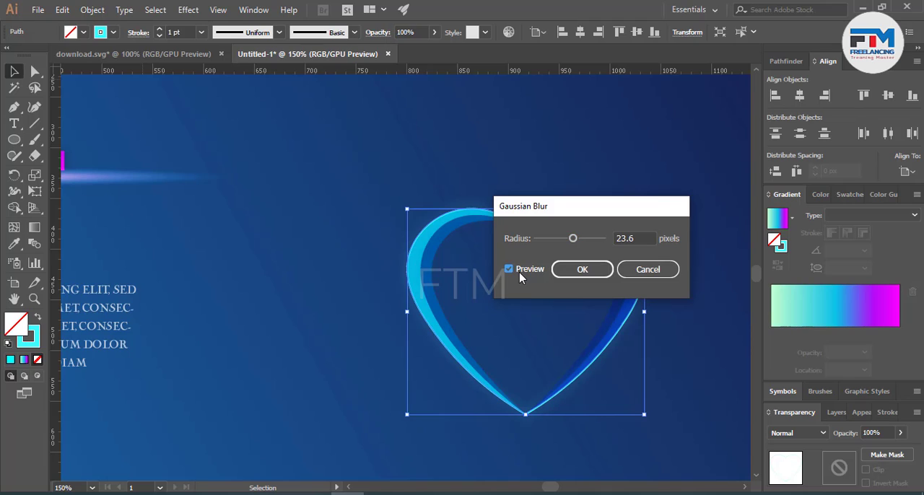
click(582, 268)
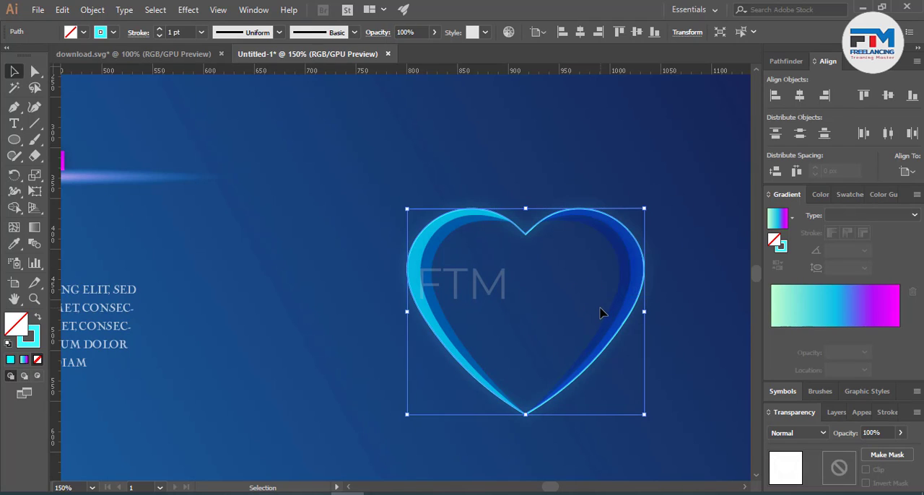
click(638, 385)
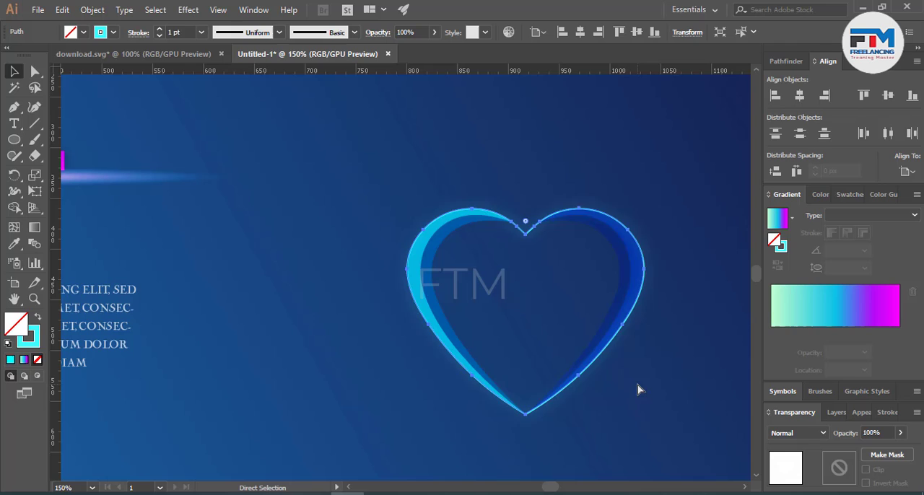
click(623, 374)
Step: Add an Outer Glow effect to the heart's cyan outline with glow colour 00F3FF and preview on
click(187, 10)
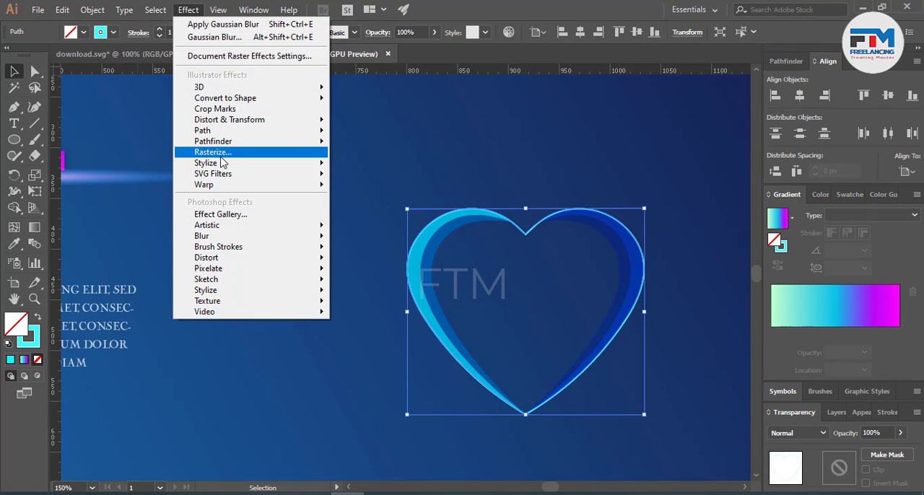
mouse_move(317, 163)
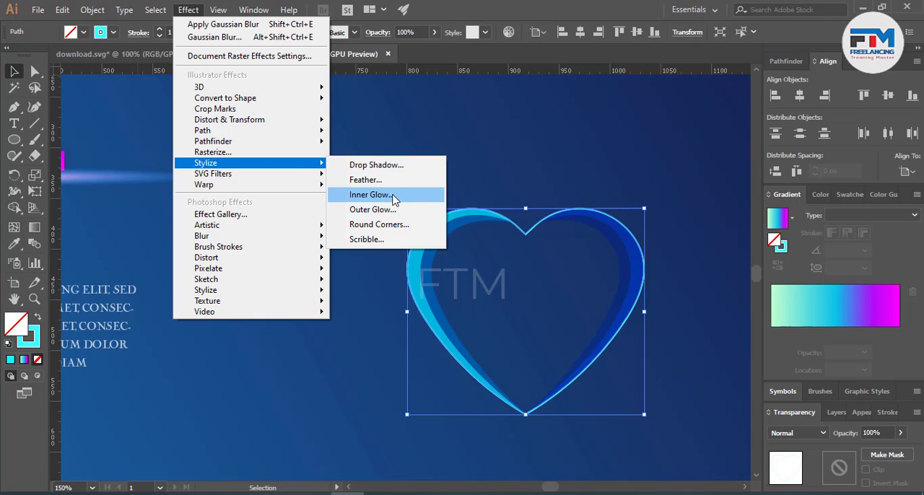
click(372, 209)
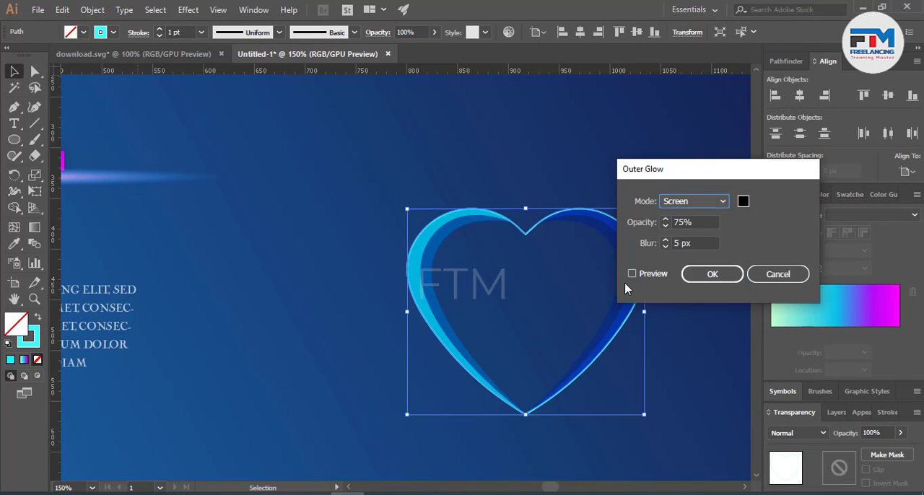
click(741, 204)
drag(675, 253, 665, 244)
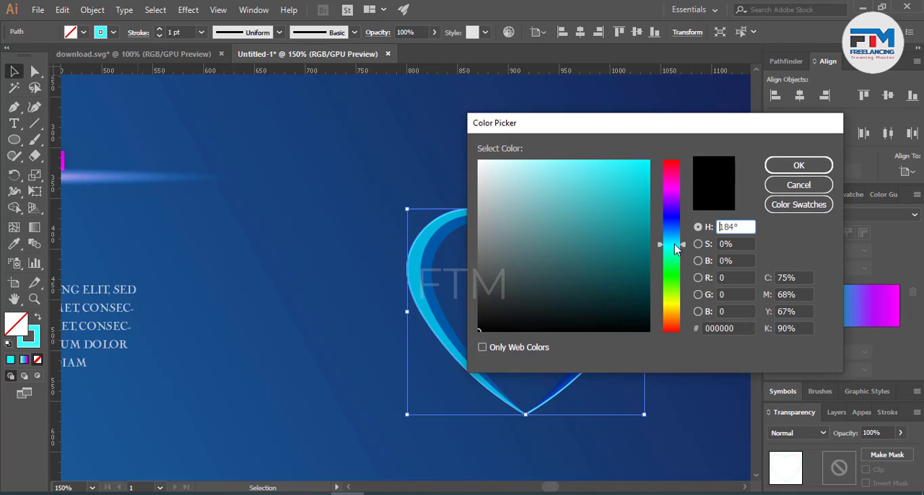
click(627, 189)
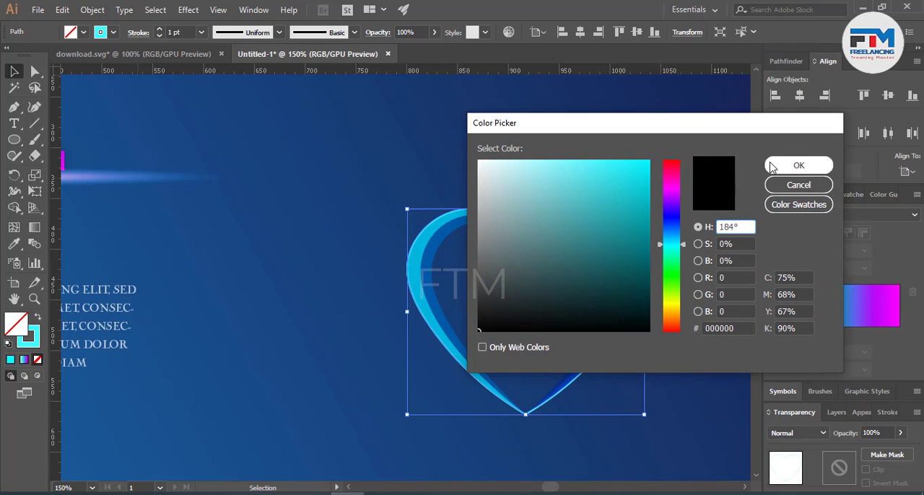
click(633, 180)
click(655, 166)
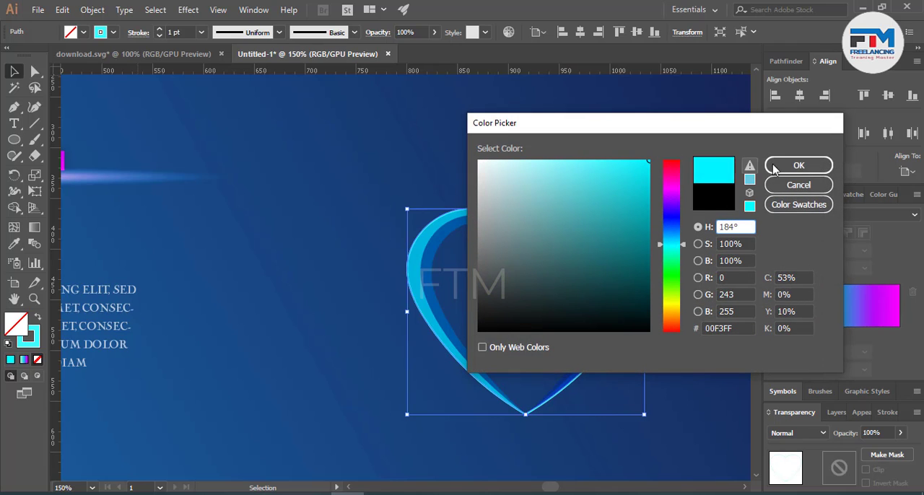
click(798, 165)
Step: Set the outline's outer glow to Normal mode, 100% opacity and 10 px blur
click(682, 202)
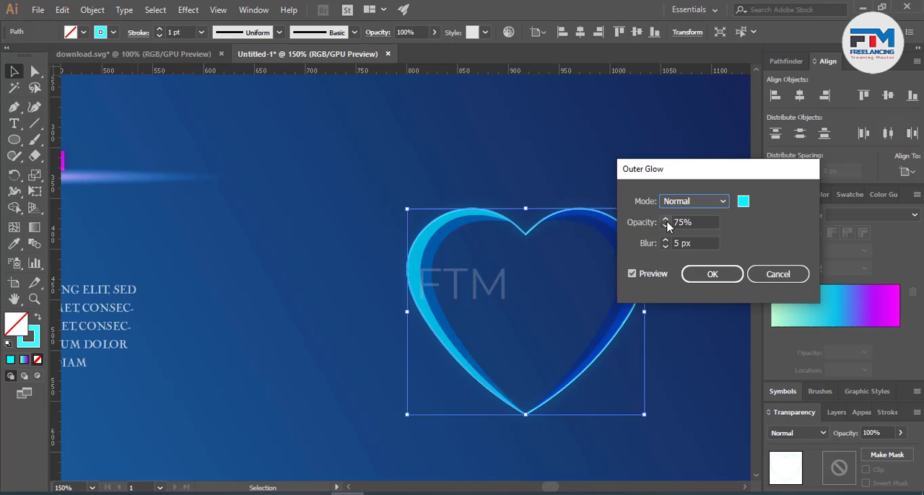
key(Tab)
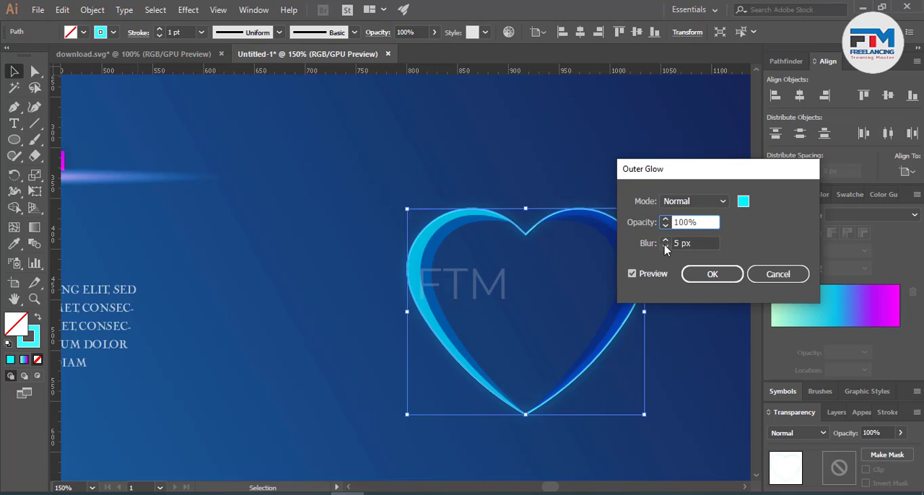
click(665, 241)
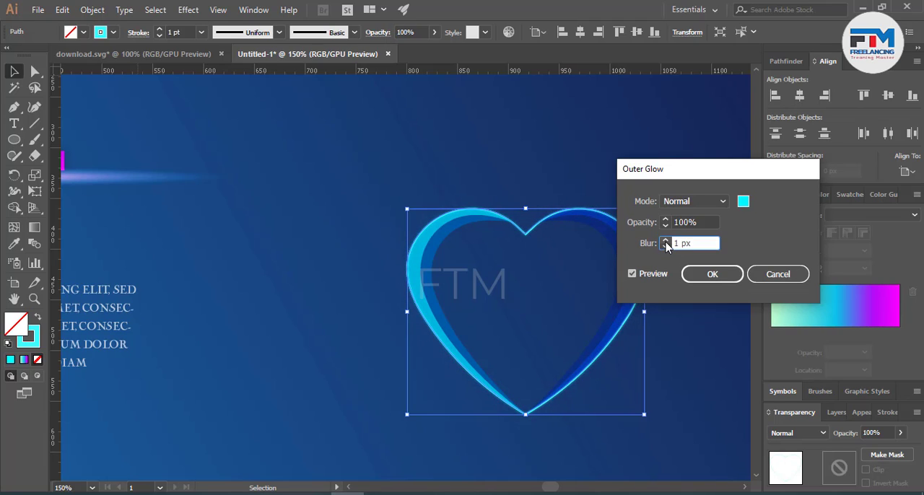
Step: Apply the Outer Glow settings to the heart's cyan outline and clear the selection
click(711, 274)
key(a)
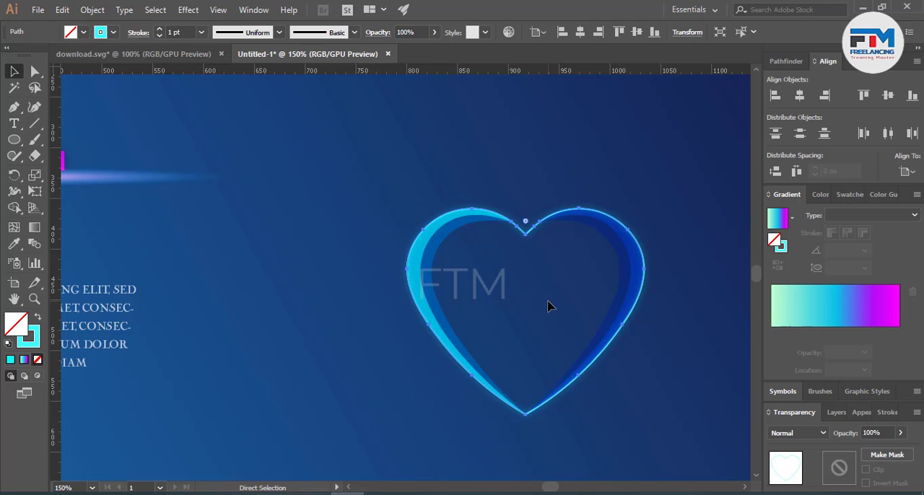
key(v)
key(a)
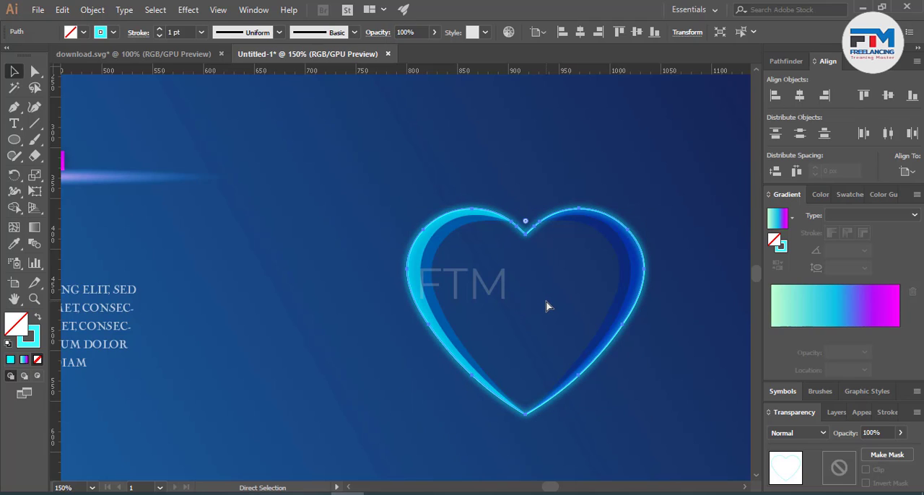
key(v)
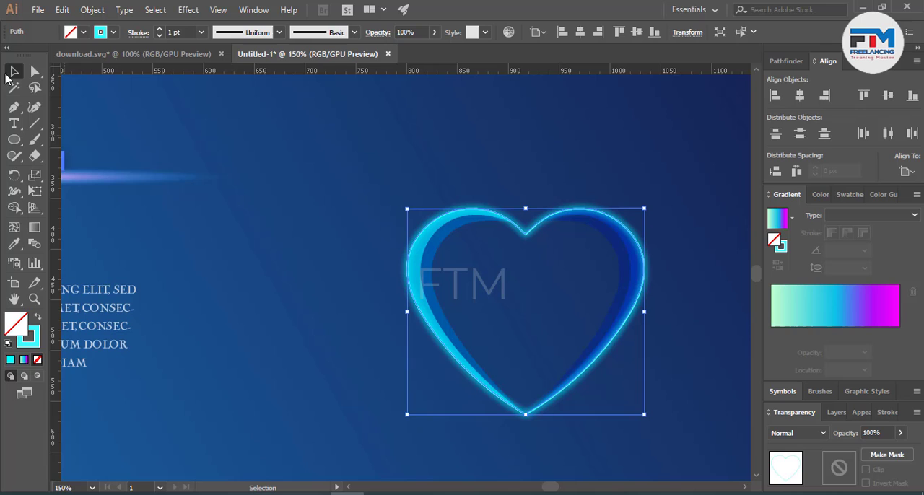
click(425, 187)
scroll(478, 382, up, 1)
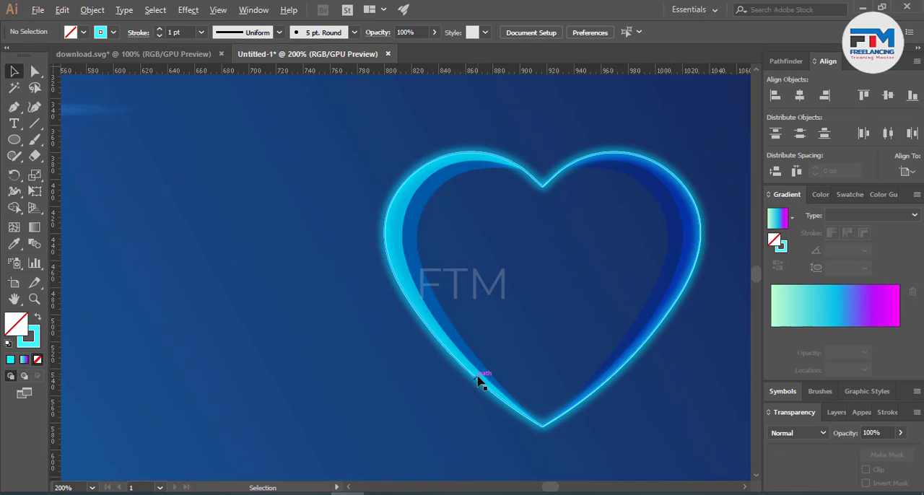
scroll(477, 379, up, 1)
scroll(478, 407, up, 2)
scroll(627, 340, down, 1)
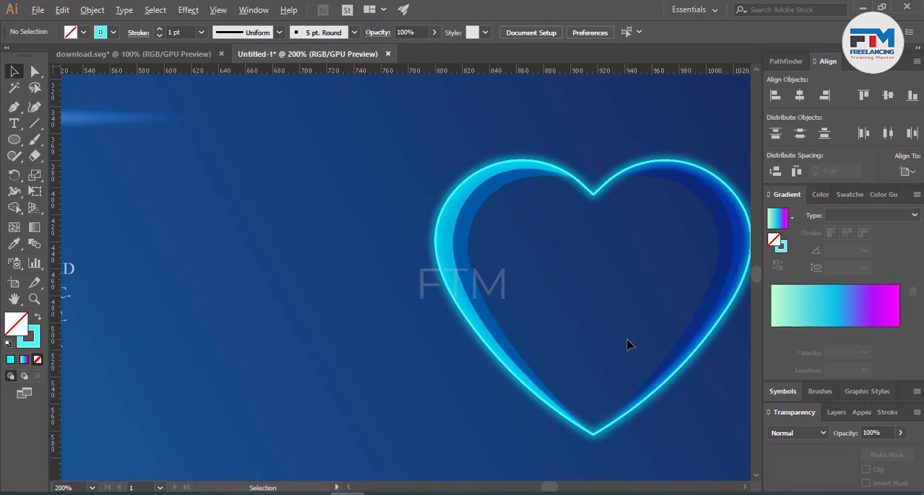
Step: Draw a small circle about 6 px across just outside the heart's lower left edge
click(14, 140)
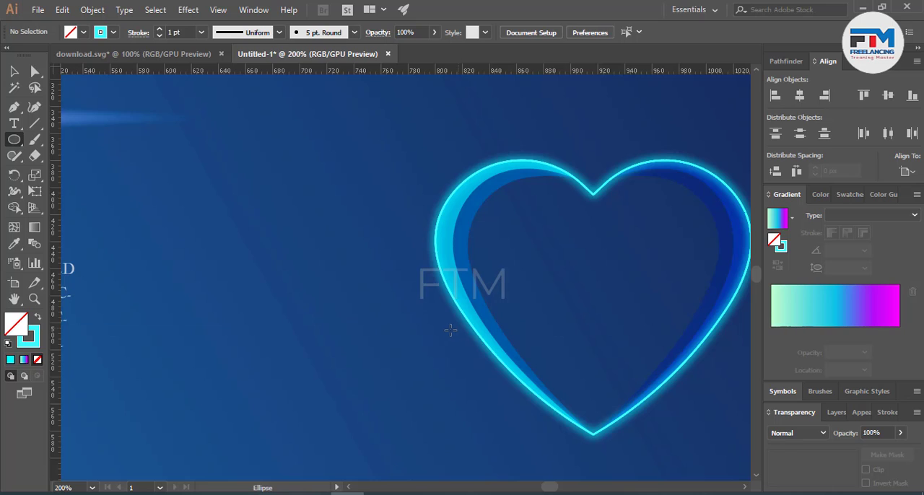
scroll(450, 331, up, 5)
drag(421, 292, 449, 320)
scroll(448, 320, down, 5)
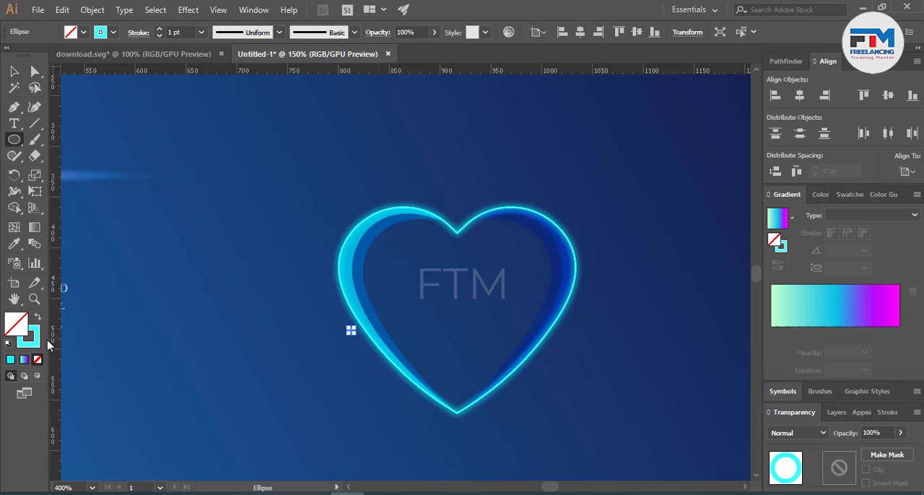
Step: Give the small circle beside the heart a white FFFFFF fill and no stroke
click(37, 359)
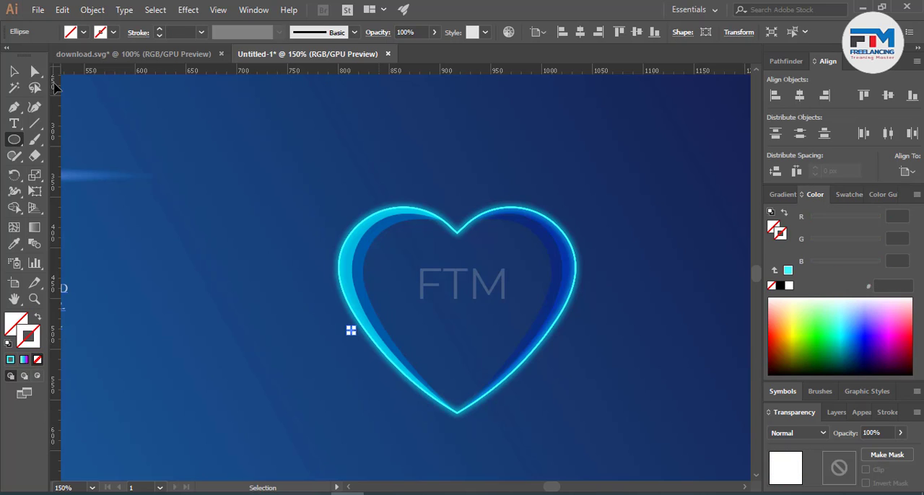
key(v)
click(789, 286)
click(696, 394)
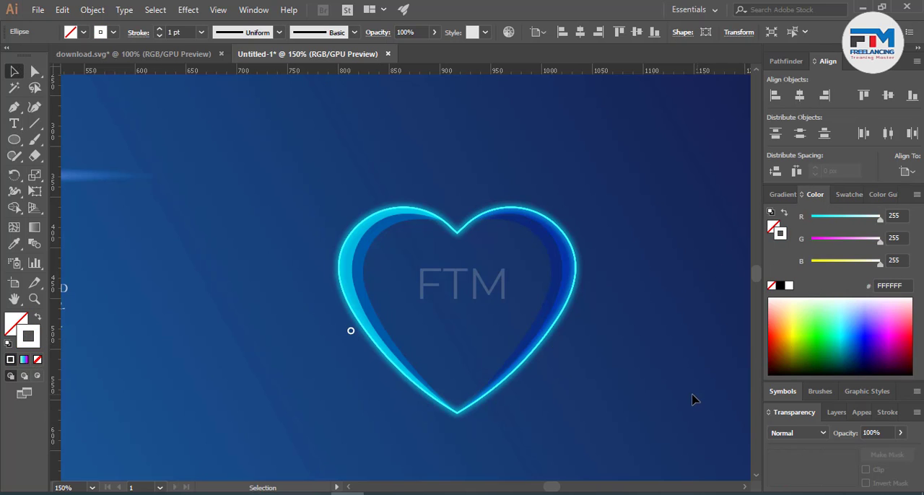
scroll(348, 348, up, 4)
scroll(347, 338, up, 3)
click(343, 209)
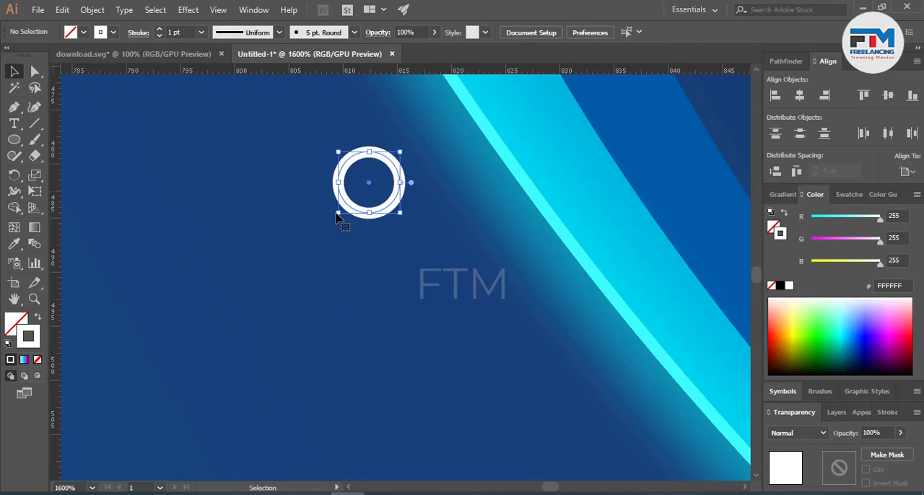
click(36, 360)
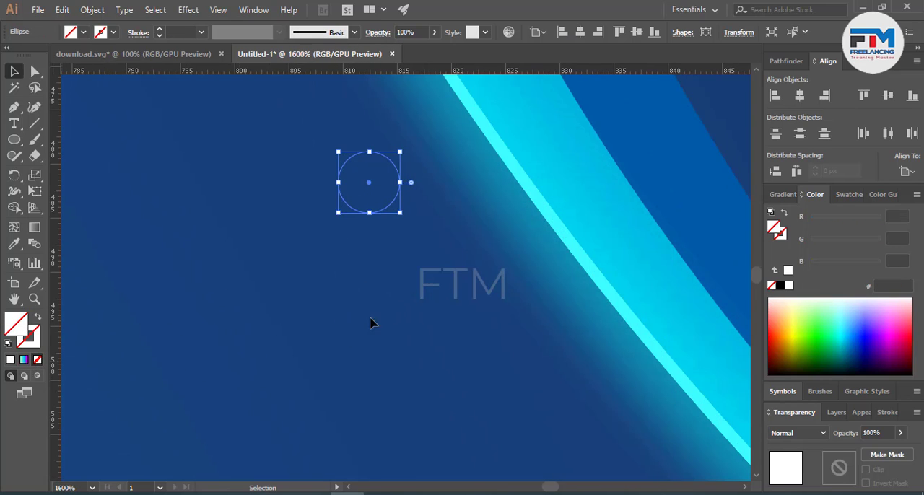
key(ctrl+z)
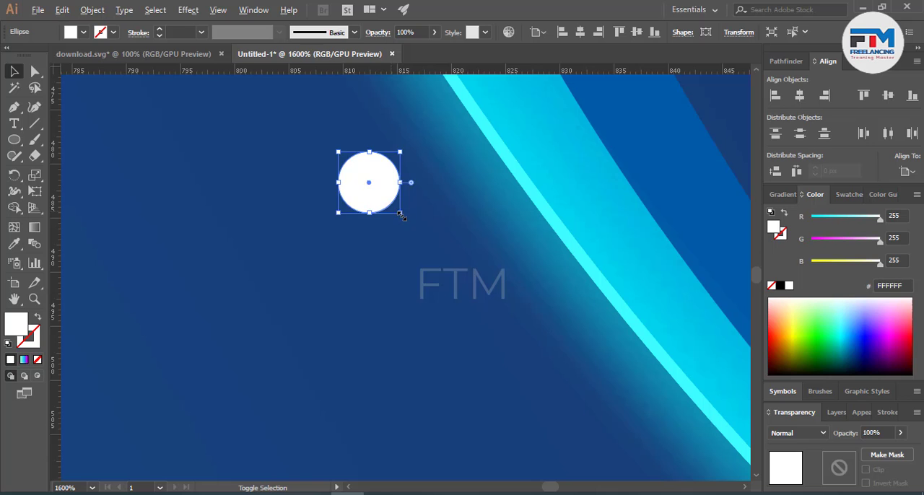
Step: Shrink the white circle beside the heart to a dot about 2 px across
drag(401, 216, 376, 191)
click(425, 342)
scroll(435, 393, down, 5)
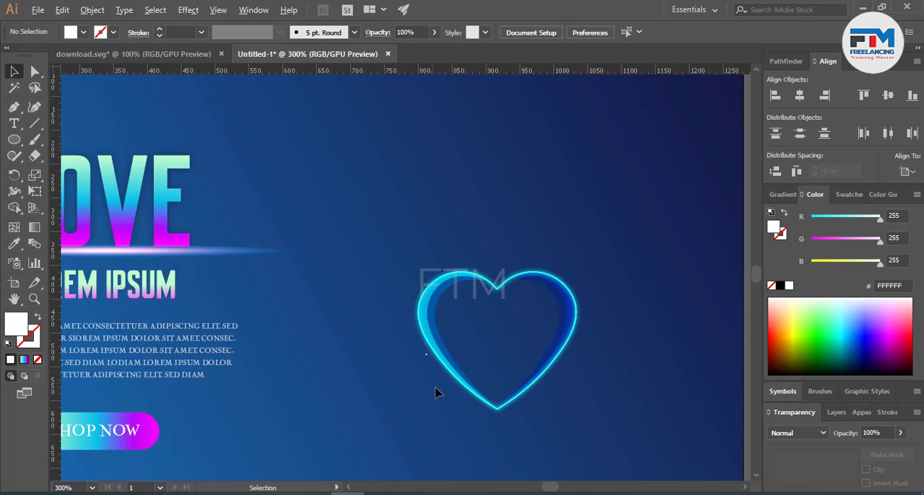
scroll(430, 390, up, 6)
click(389, 320)
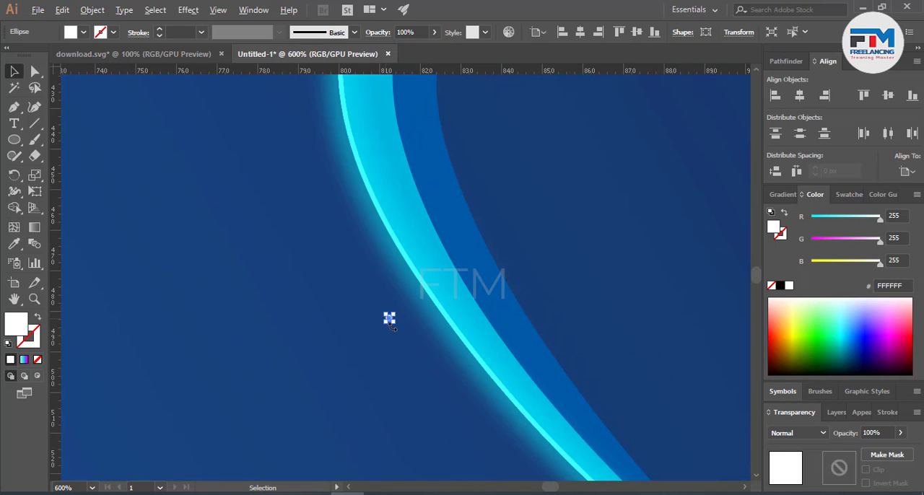
scroll(389, 319, up, 5)
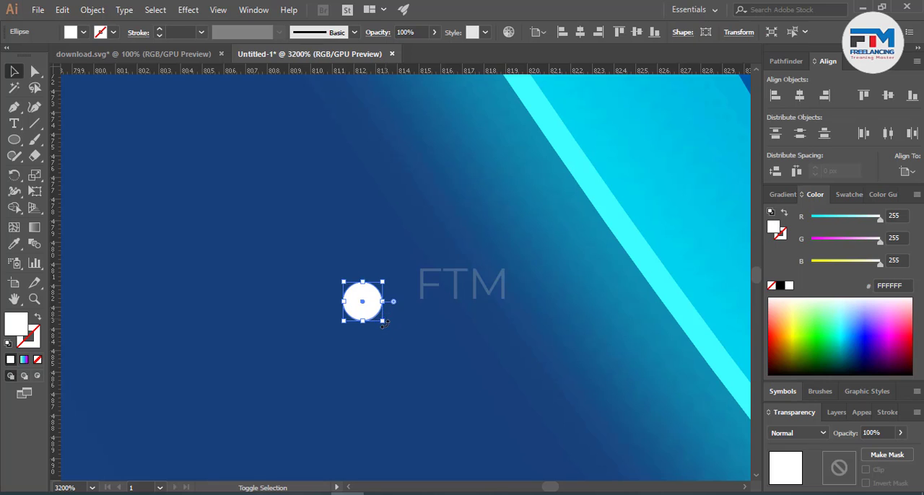
drag(388, 325, 387, 326)
click(387, 355)
scroll(390, 357, down, 6)
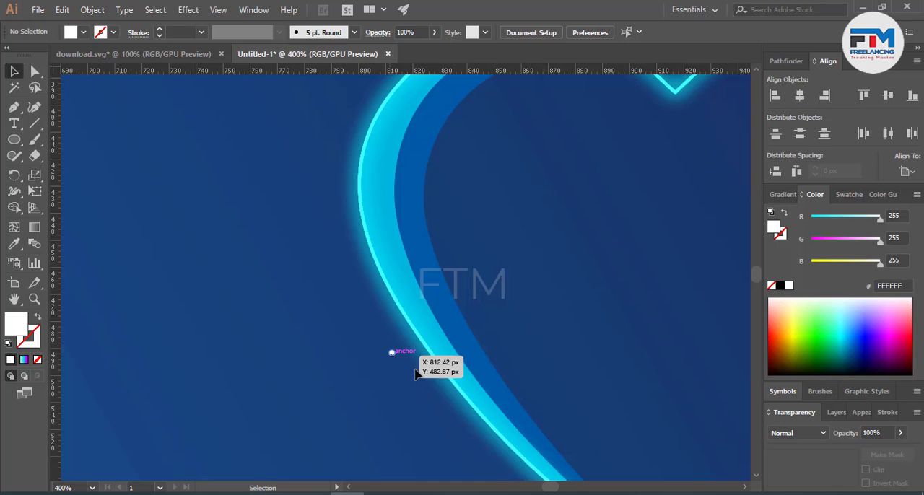
Step: Turn the white dot into a Movie Clip dynamic symbol named New Symbol
click(782, 391)
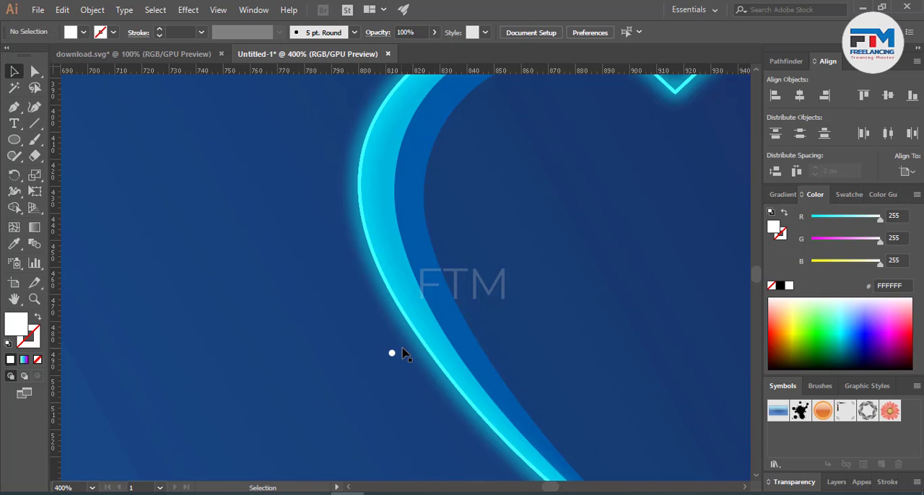
drag(392, 354, 829, 429)
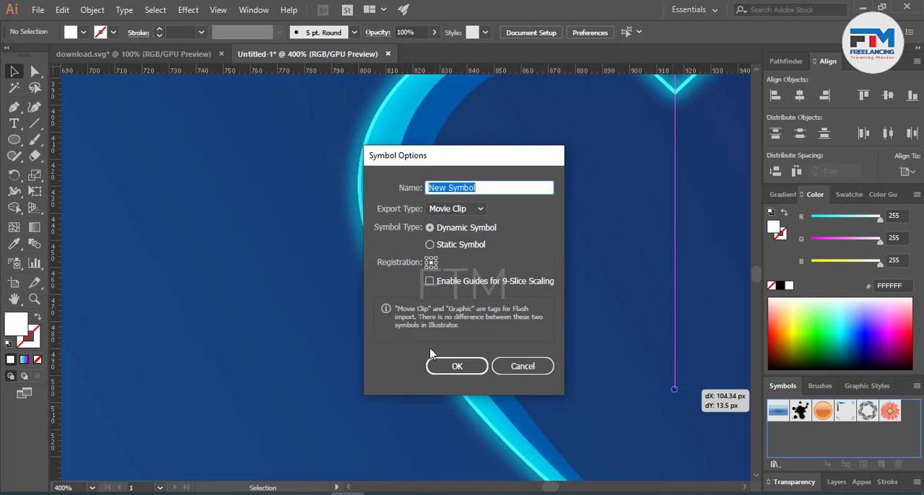
click(449, 366)
click(344, 360)
Step: Spray two sets of the white dot symbol around the heart's left half and along its upper edge with the Symbol Sprayer
scroll(343, 360, down, 4)
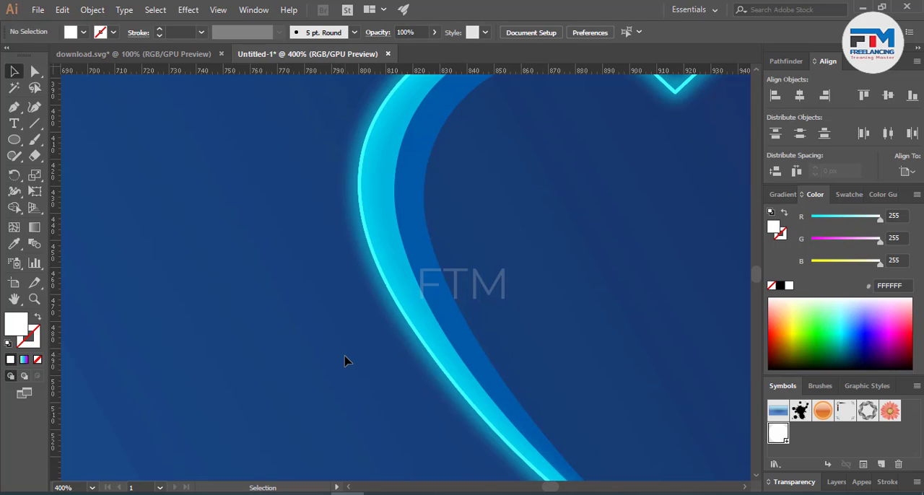
click(13, 263)
scroll(398, 361, down, 3)
mouse_move(397, 329)
mouse_down()
mouse_move(378, 330)
mouse_move(371, 256)
mouse_move(361, 243)
mouse_move(376, 255)
mouse_move(384, 232)
mouse_move(367, 213)
mouse_move(466, 188)
mouse_move(549, 190)
mouse_move(469, 207)
mouse_move(381, 244)
mouse_move(398, 227)
mouse_move(385, 241)
mouse_move(385, 207)
mouse_move(403, 333)
mouse_move(440, 375)
mouse_move(399, 340)
mouse_move(330, 310)
mouse_move(320, 279)
mouse_move(296, 274)
mouse_up()
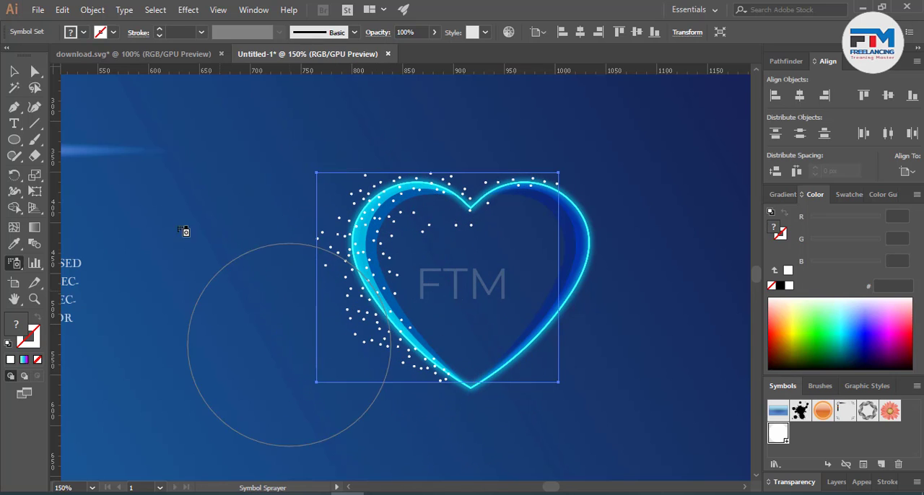
click(14, 71)
click(228, 186)
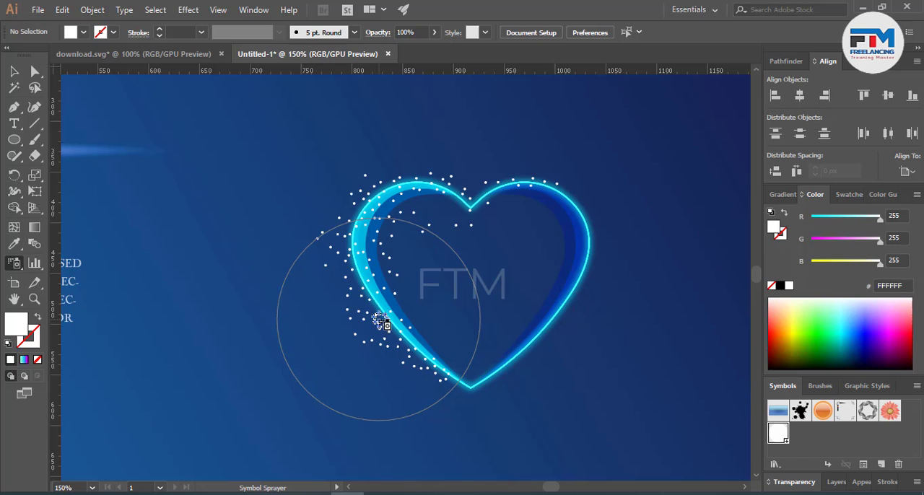
mouse_move(380, 322)
mouse_down()
mouse_move(358, 240)
mouse_move(337, 220)
mouse_move(359, 196)
mouse_move(413, 182)
mouse_move(419, 188)
mouse_move(381, 213)
mouse_move(350, 204)
mouse_move(360, 277)
mouse_move(408, 354)
mouse_move(428, 364)
mouse_move(388, 342)
mouse_move(381, 329)
mouse_move(392, 330)
mouse_up()
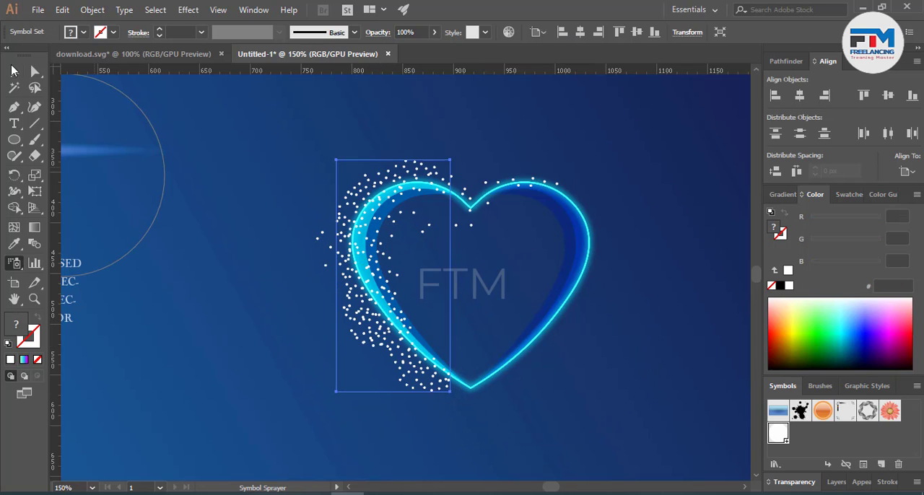
click(13, 71)
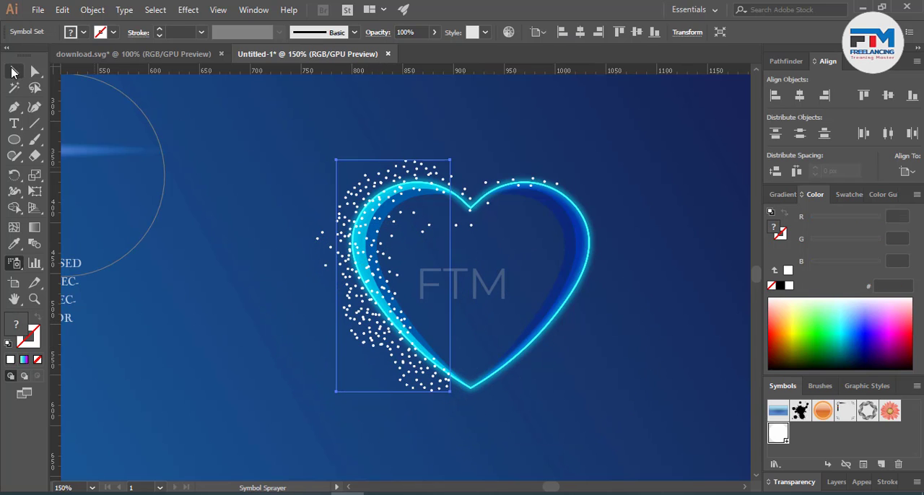
Step: Shrink the dots of the second sprayed set with the Symbol Sizer along the heart's left side
click(15, 266)
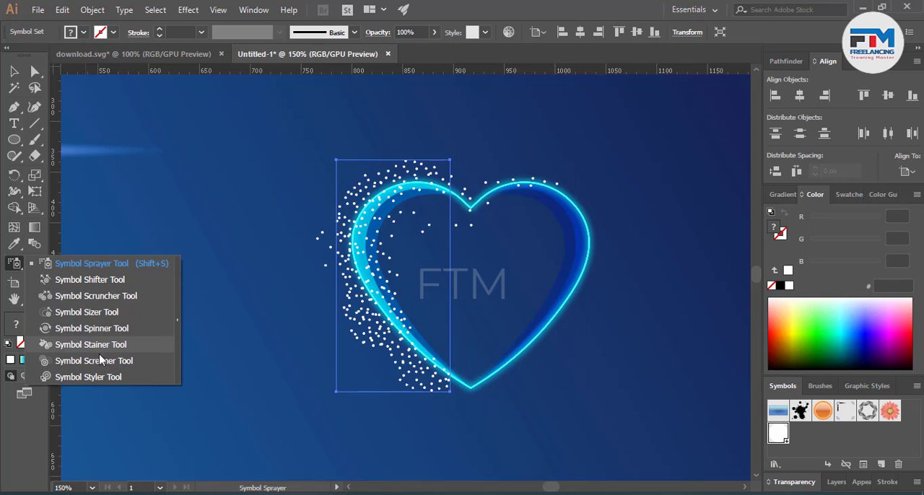
click(87, 312)
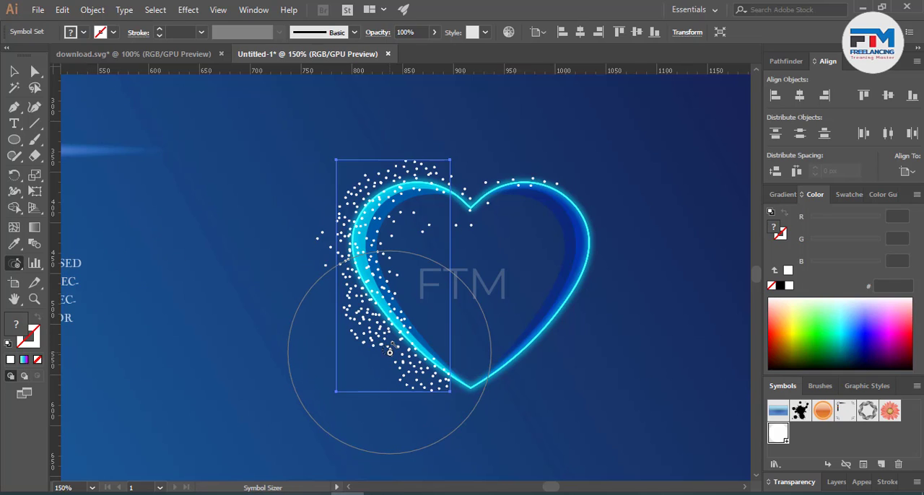
mouse_move(390, 352)
mouse_down()
mouse_move(389, 329)
mouse_move(355, 271)
mouse_move(351, 195)
mouse_move(361, 206)
mouse_up()
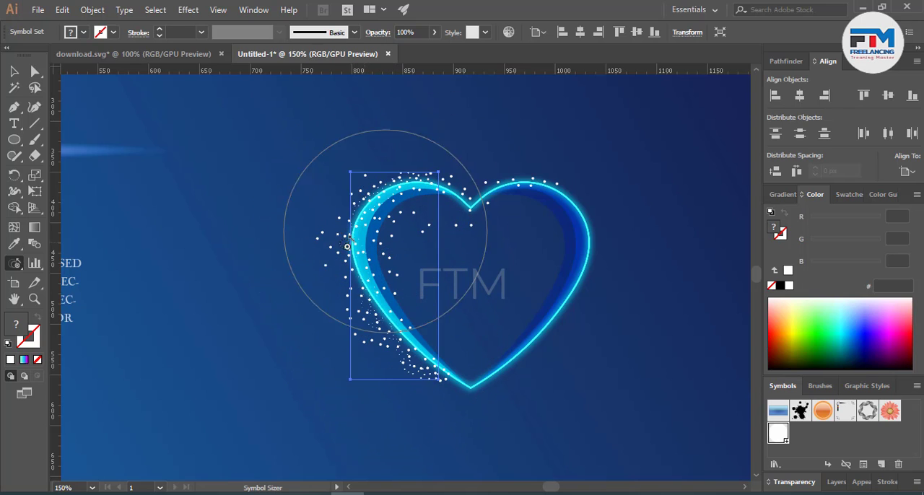
Step: Move the set of tiny dots about 7 px left, outward from the heart's left edge
scroll(378, 340, up, 2)
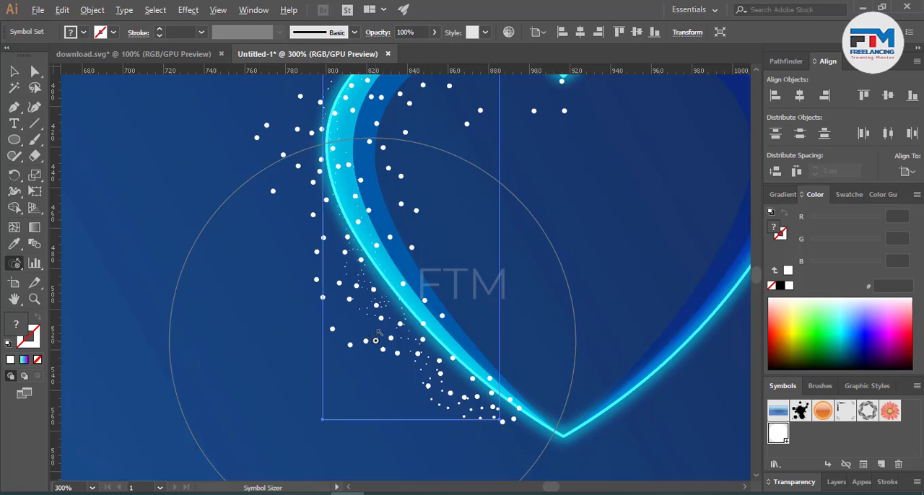
click(20, 75)
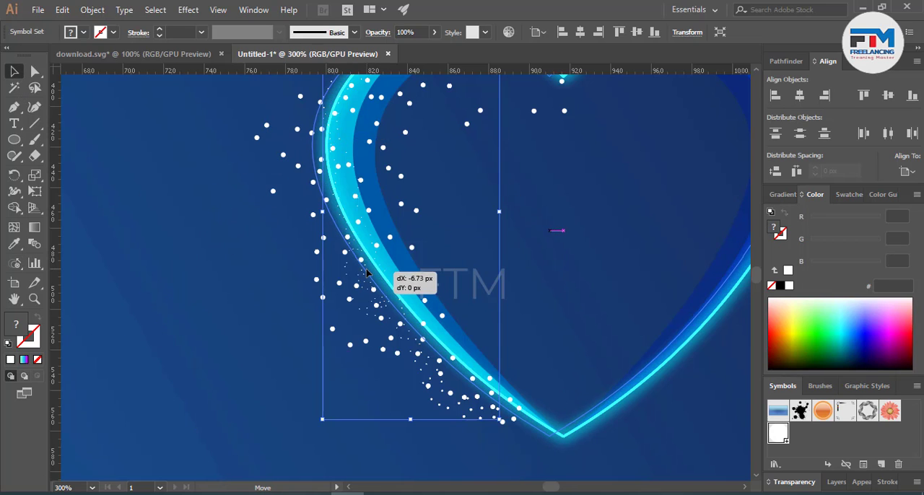
click(394, 279)
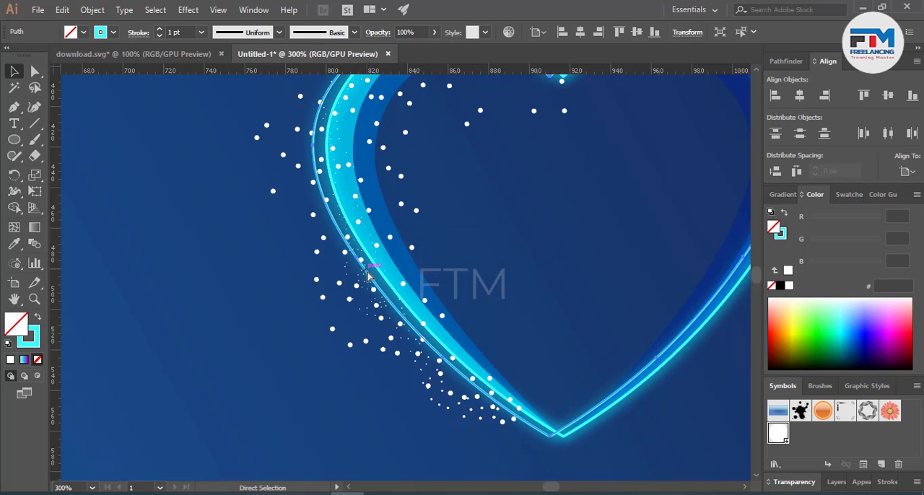
click(424, 385)
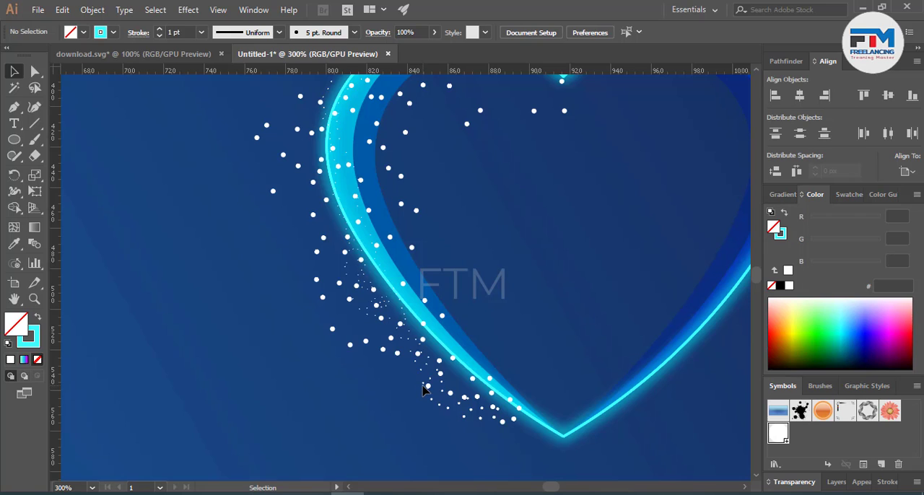
click(424, 384)
drag(424, 384, 408, 382)
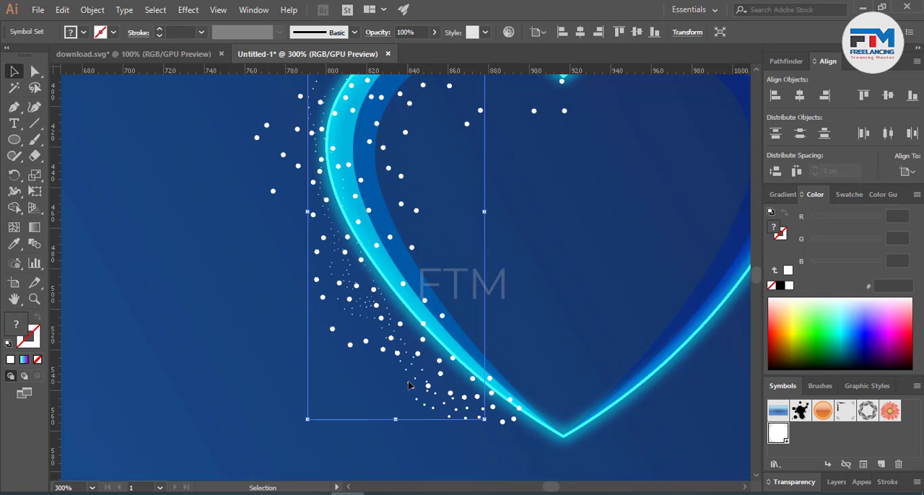
click(261, 355)
Step: Duplicate the set of tiny dots outside the heart's left edge and nudge the copy right, closer to the outline
scroll(303, 376, up, 3)
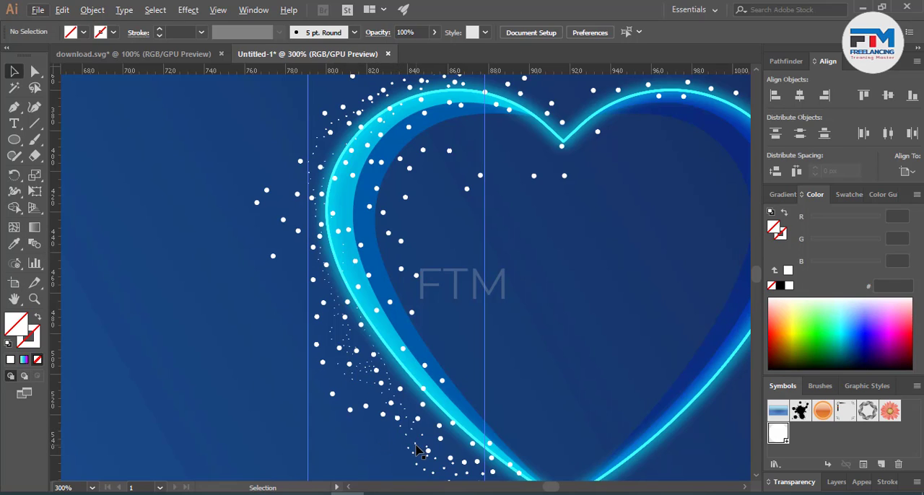
drag(416, 450, 392, 422)
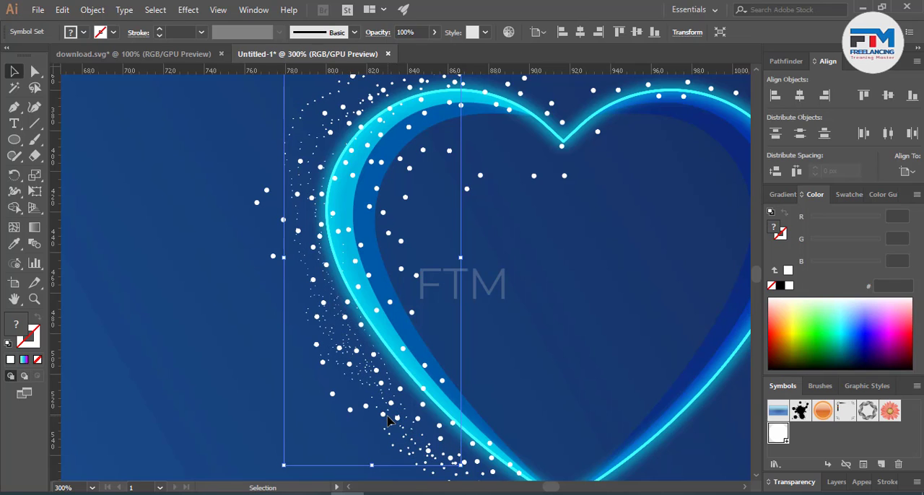
key(Right)
key(Right)
key(Right)
key(Right)
key(Right)
key(Right)
key(Right)
key(Right)
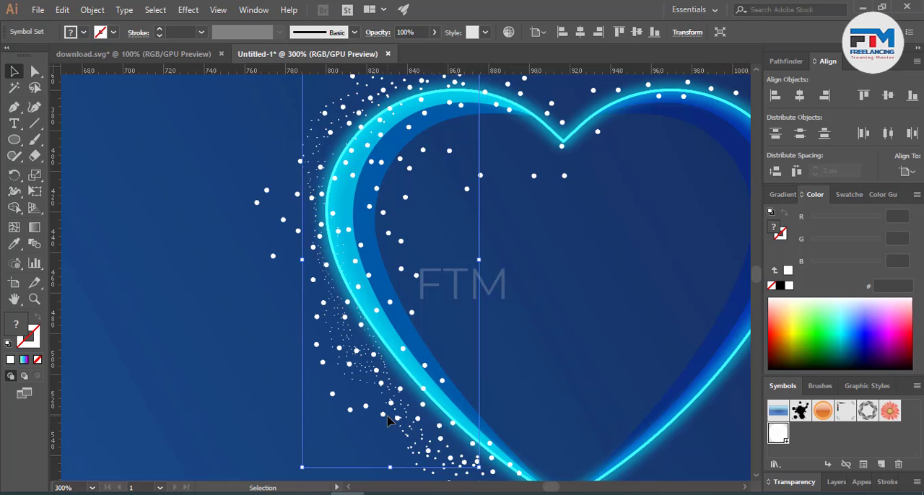
key(Right)
key(Right)
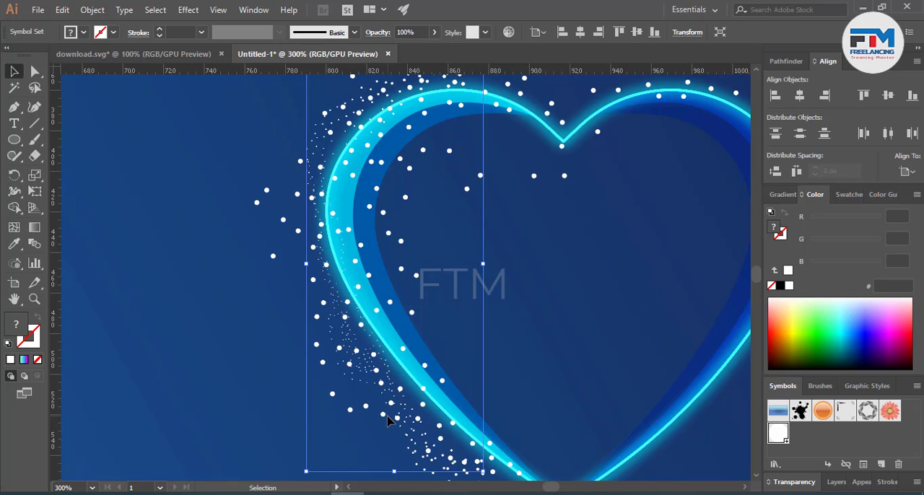
click(168, 428)
scroll(262, 325, down, 3)
scroll(264, 327, up, 3)
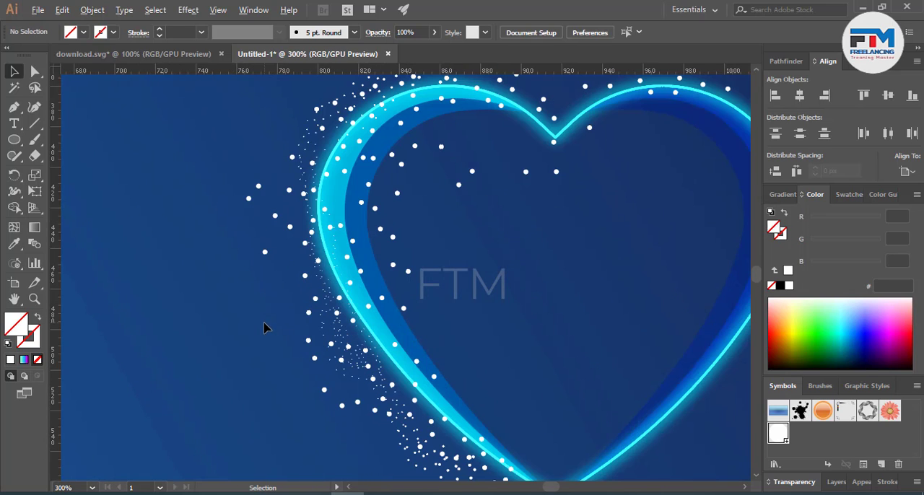
Step: Shrink the larger-dot set with the Symbol Sizer, working down the inside of the heart's left half
click(247, 205)
click(15, 265)
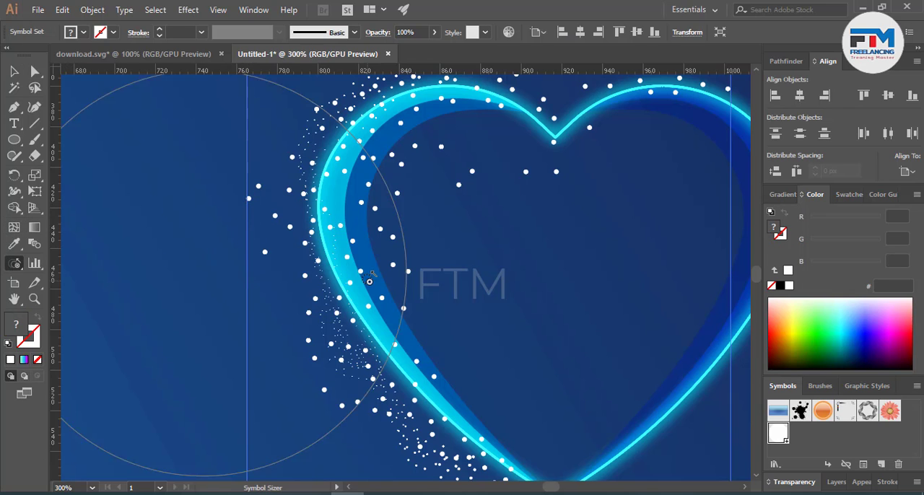
alt+click(397, 284)
alt+click(395, 196)
mouse_move(390, 182)
mouse_down()
mouse_move(372, 238)
mouse_move(392, 260)
mouse_move(419, 378)
mouse_move(458, 354)
mouse_up()
scroll(458, 353, up, 3)
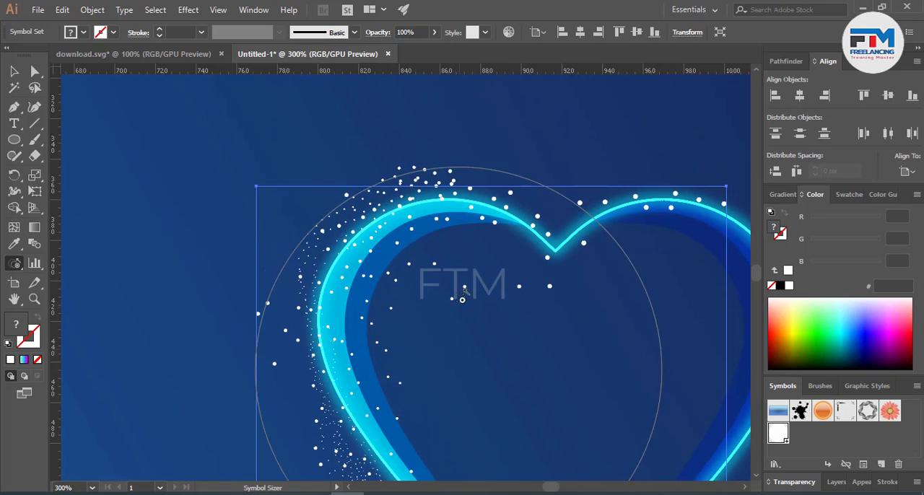
Step: Reduce the Symbol Sizer brush and shrink the same dots further along the heart's inner left curve and lower-left edge
key(bracketleft)
key(bracketleft)
key(bracketleft)
key(bracketleft)
key(bracketleft)
key(bracketleft)
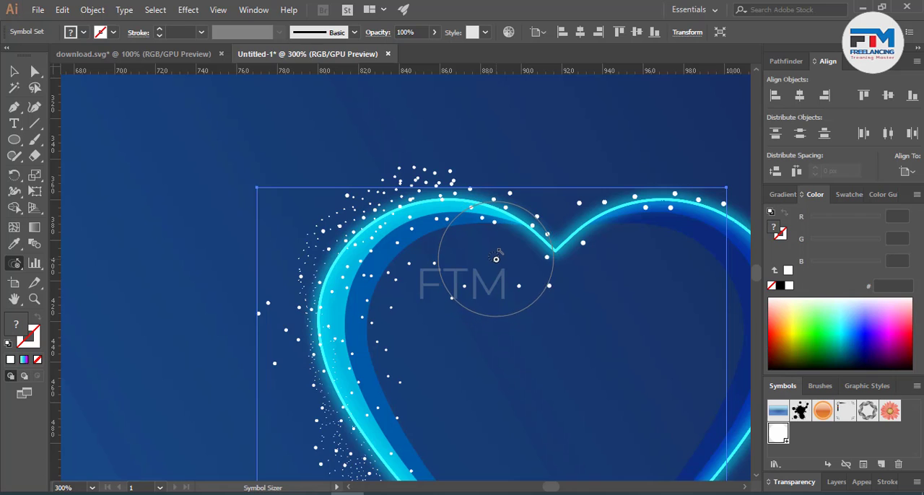
mouse_move(496, 258)
mouse_down()
mouse_move(404, 340)
mouse_move(407, 441)
mouse_move(459, 368)
mouse_up()
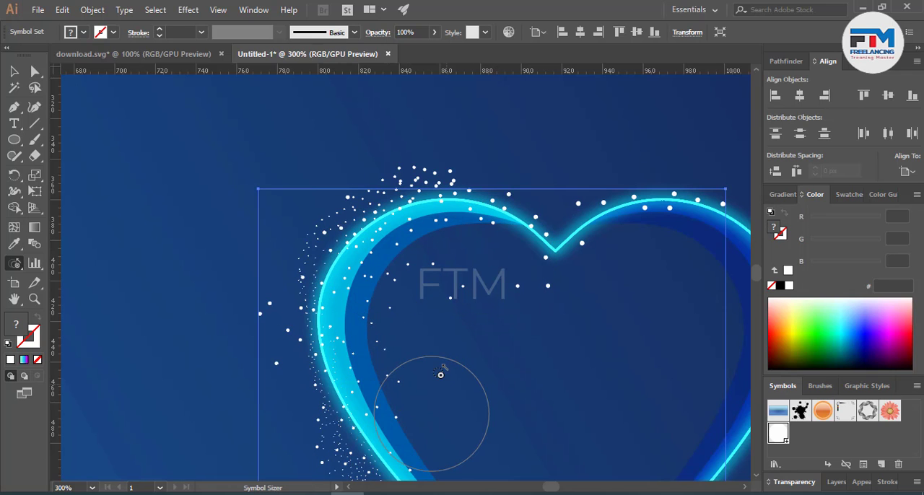
scroll(433, 402, down, 5)
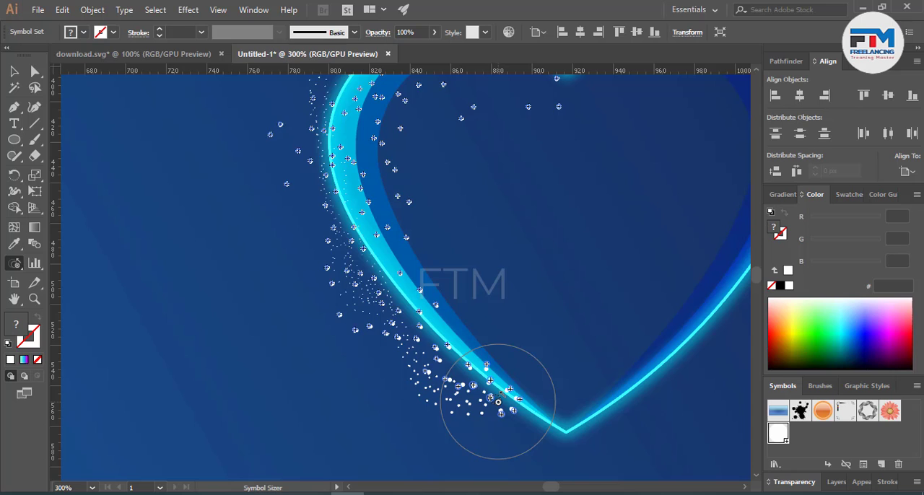
mouse_move(498, 402)
mouse_down()
mouse_move(541, 419)
mouse_move(454, 390)
mouse_up()
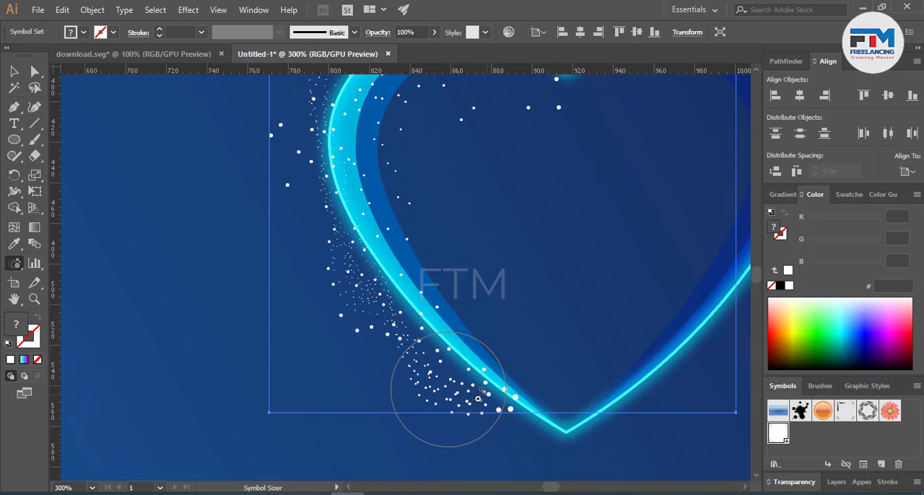
click(359, 300)
click(330, 160)
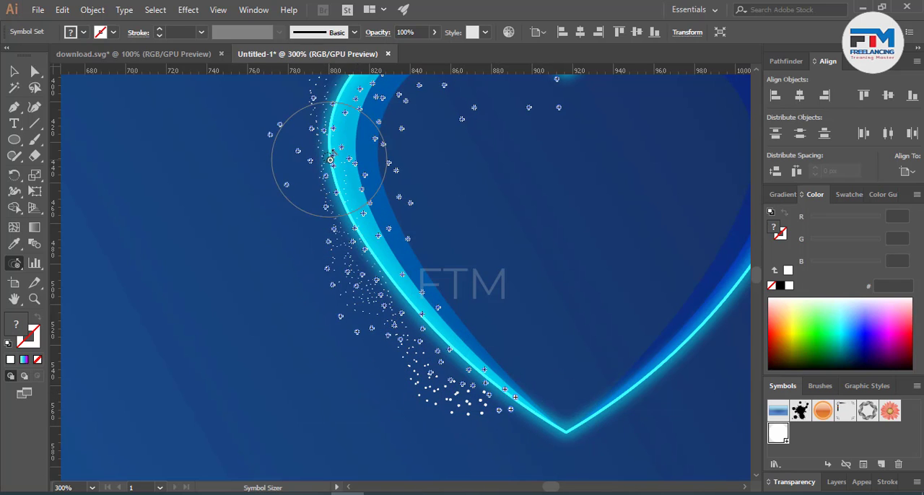
scroll(419, 381, down, 2)
scroll(416, 340, up, 4)
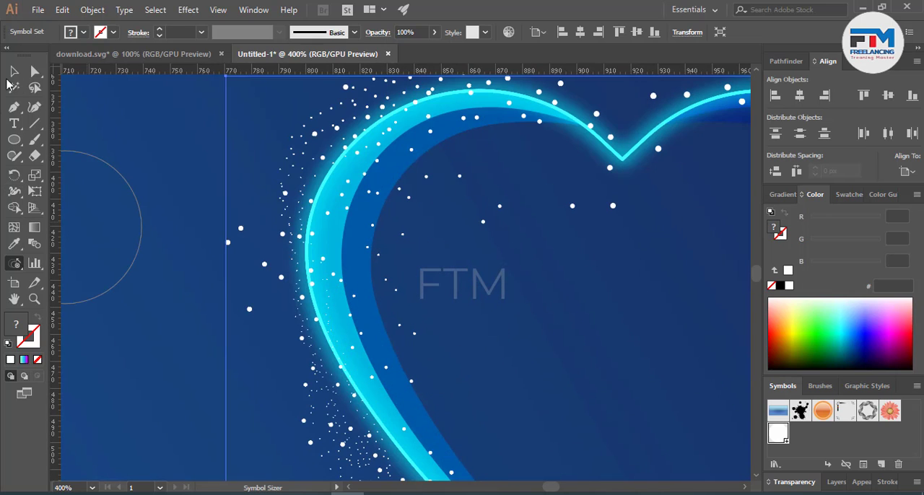
Step: Select the larger-dot set around the heart's left side and set its blending mode to Color Dodge
click(10, 78)
click(180, 198)
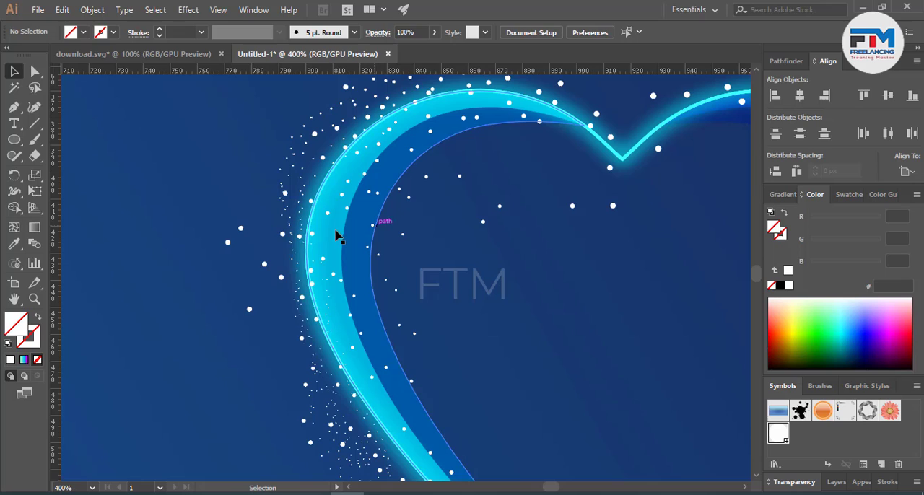
click(264, 265)
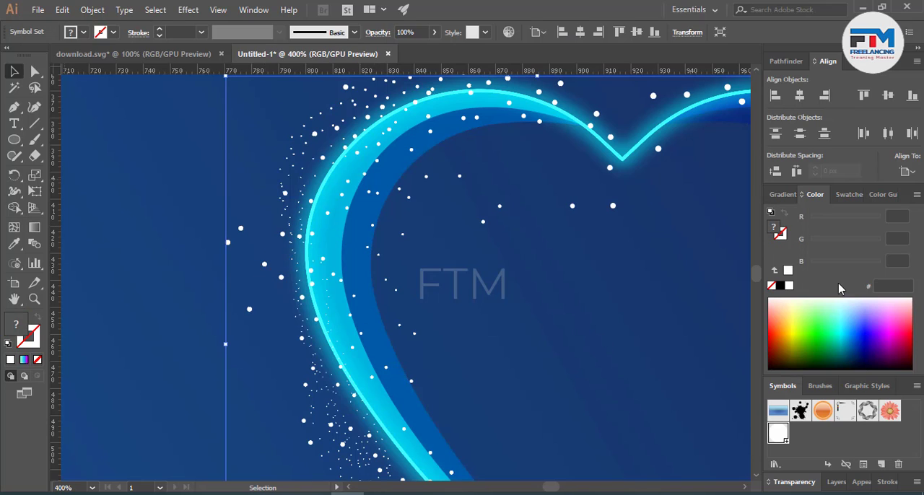
click(791, 483)
click(785, 432)
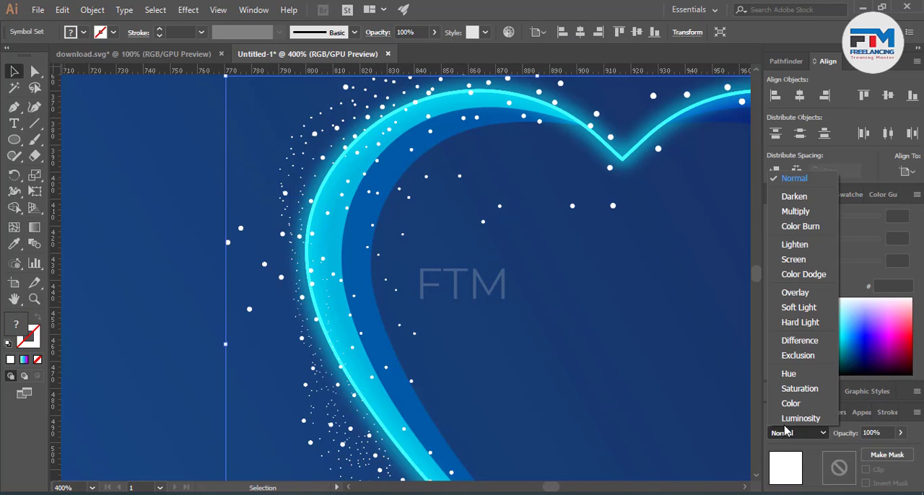
click(797, 276)
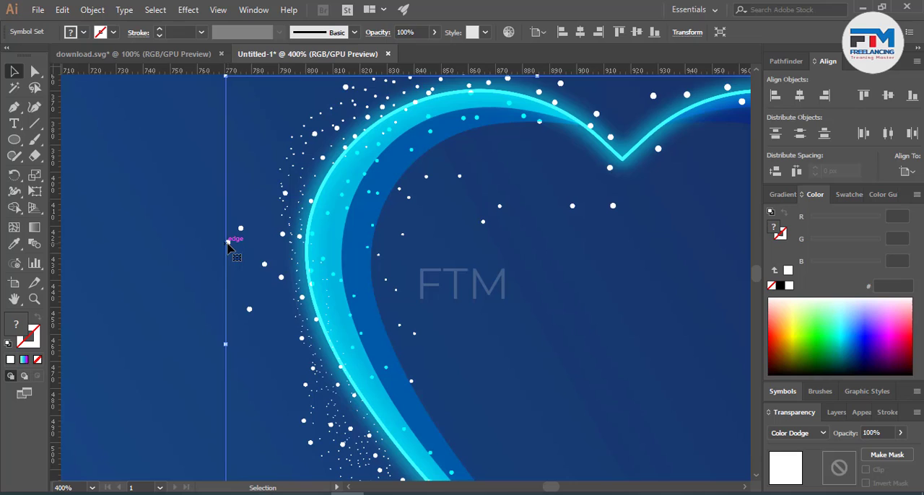
Step: Nudge the Color Dodge dot set slightly left and deselect it
mouse_move(227, 246)
mouse_down()
mouse_move(235, 262)
mouse_move(226, 244)
mouse_up()
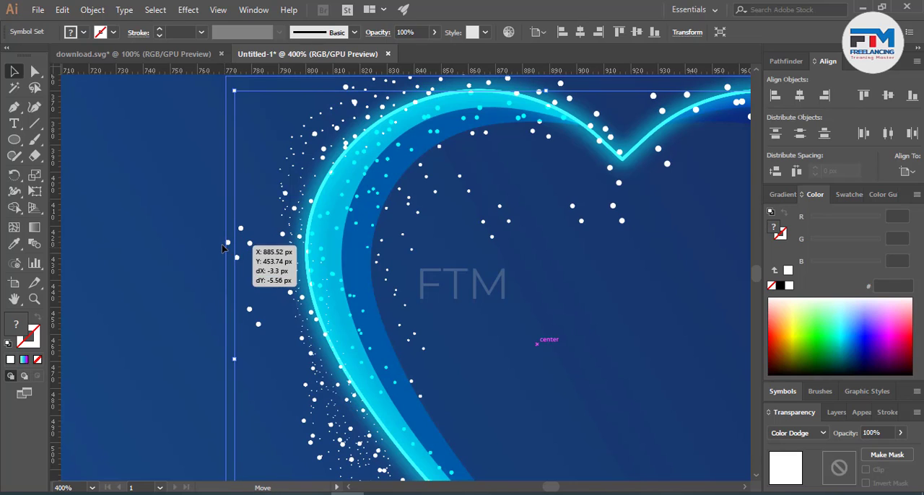
click(222, 244)
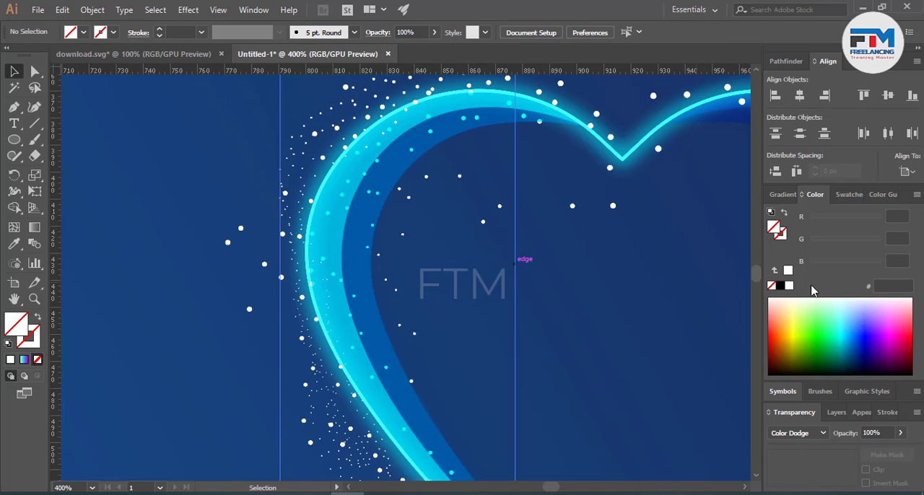
drag(223, 253, 218, 249)
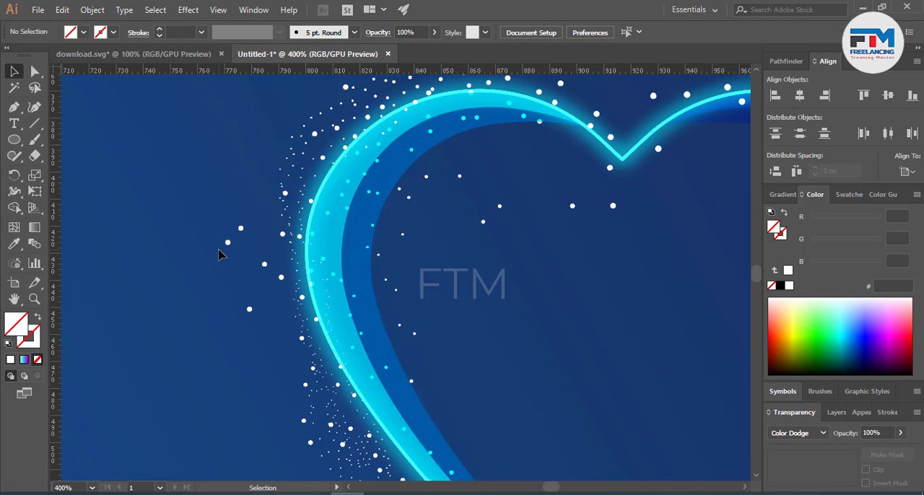
click(248, 262)
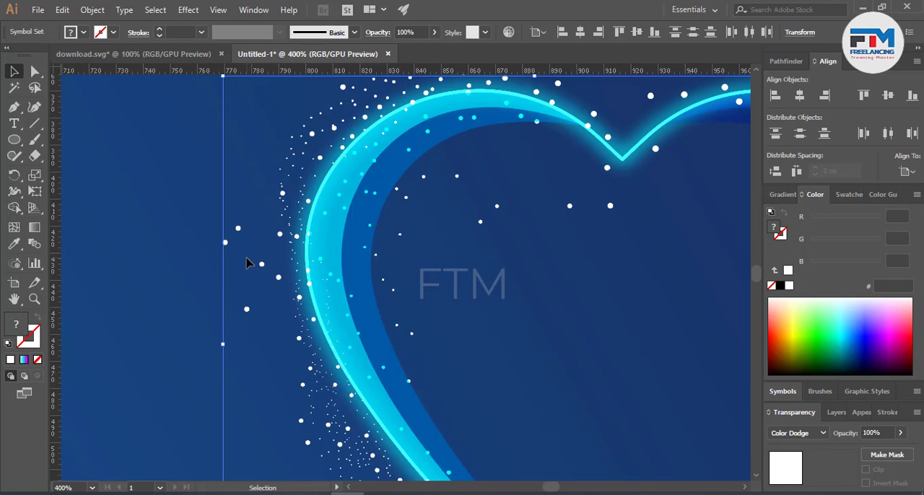
click(182, 268)
Step: Spray a new set of white dots along the heart's lower-left band using a smaller Symbol Sprayer brush
scroll(195, 278, down, 2)
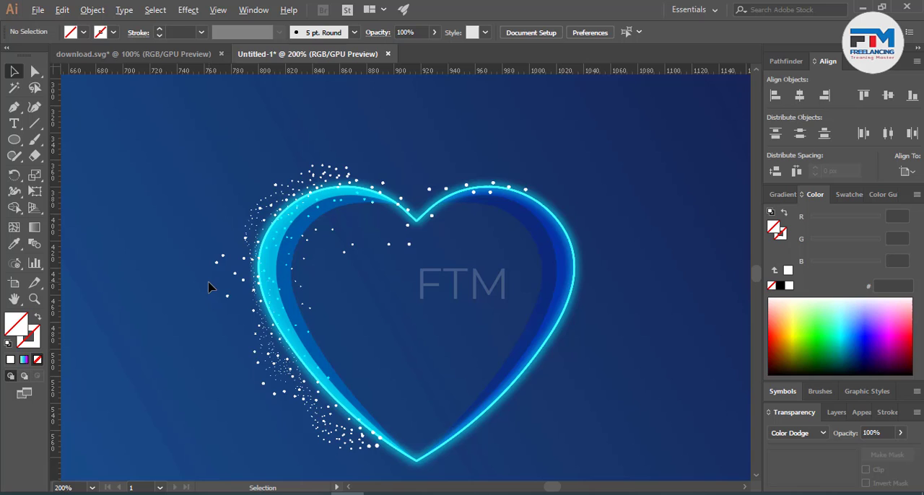
scroll(260, 315, down, 2)
scroll(276, 334, up, 1)
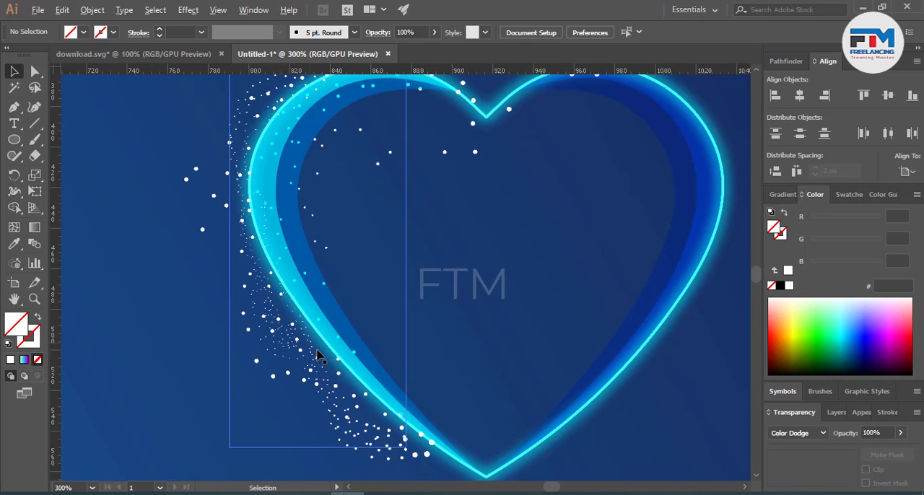
click(9, 265)
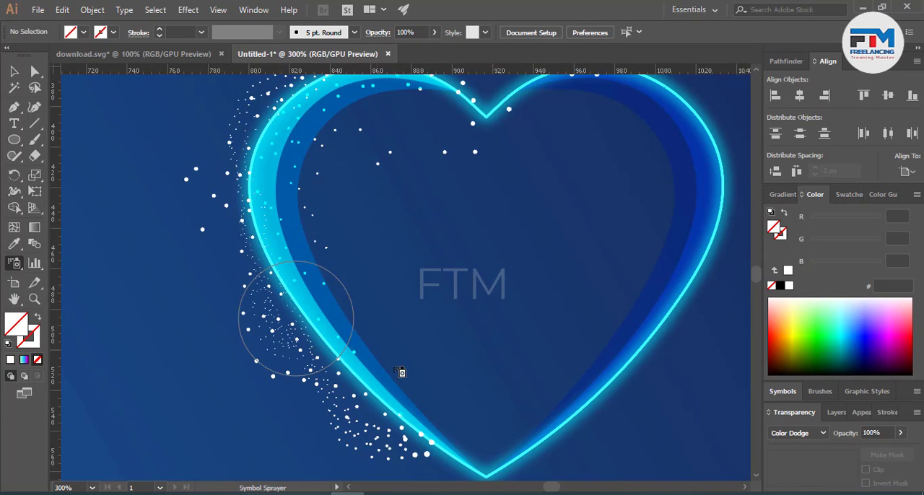
scroll(408, 402, up, 3)
scroll(451, 358, down, 4)
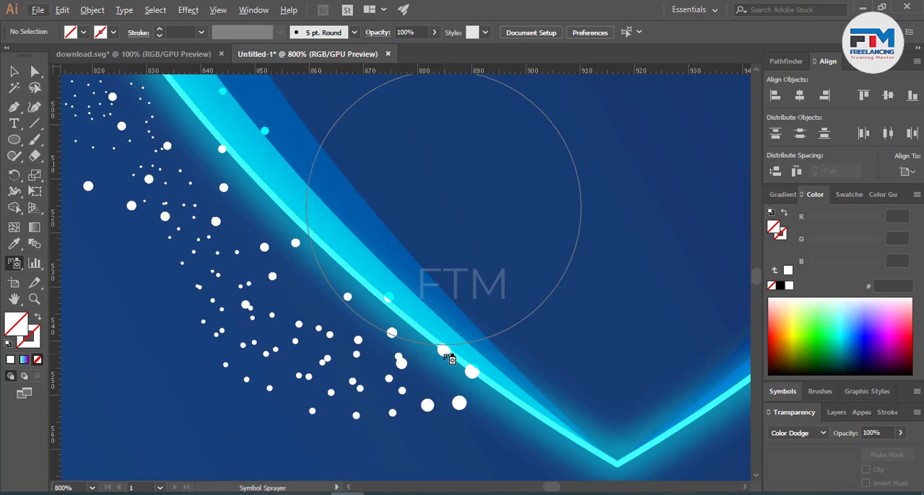
key(bracketleft)
key(bracketleft)
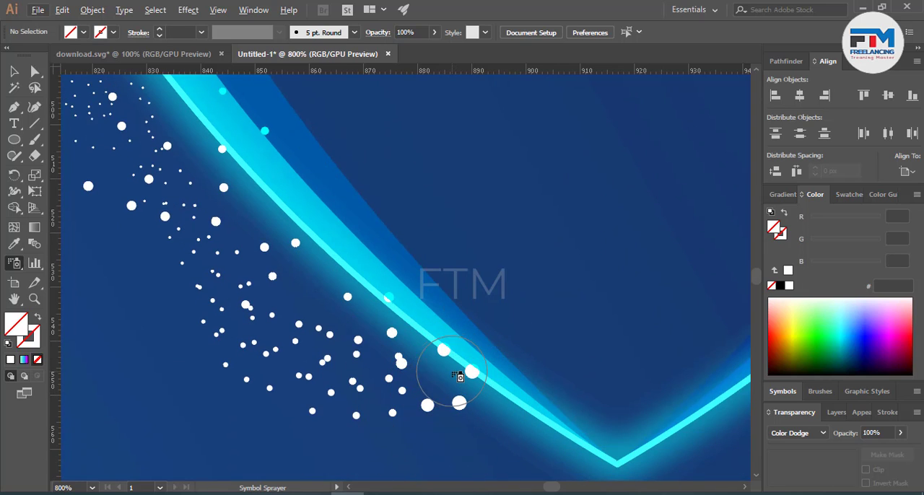
scroll(520, 386, down, 2)
scroll(508, 390, up, 3)
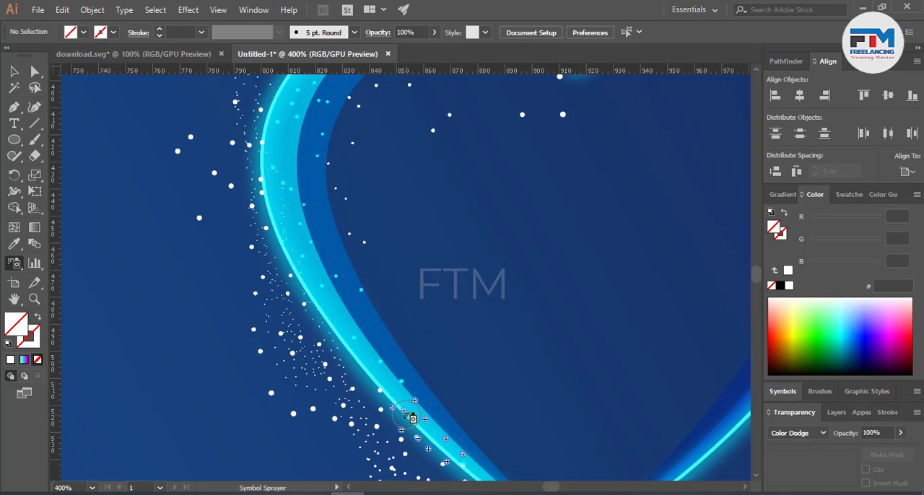
drag(383, 378, 363, 351)
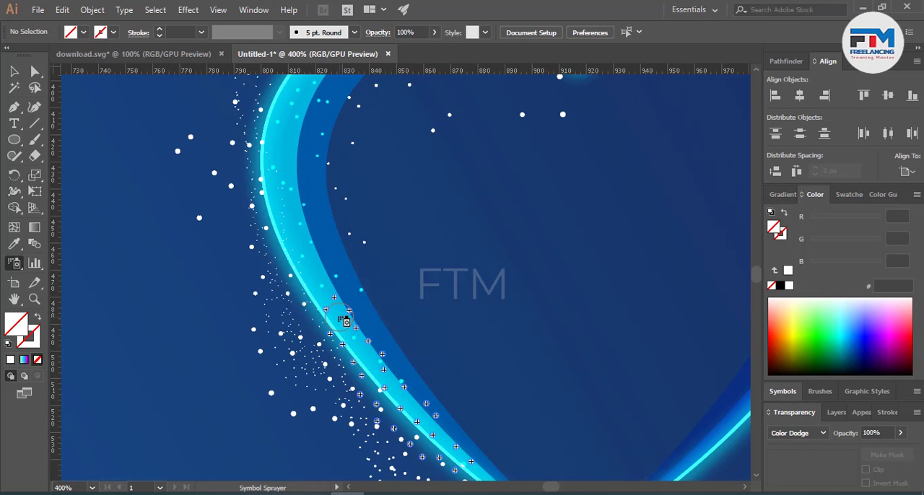
mouse_move(315, 264)
mouse_down()
mouse_move(283, 150)
mouse_move(294, 238)
mouse_move(343, 332)
mouse_up()
Step: Extend the new dot set with the Symbol Sprayer along the heart's upper-left curve
scroll(324, 316, up, 3)
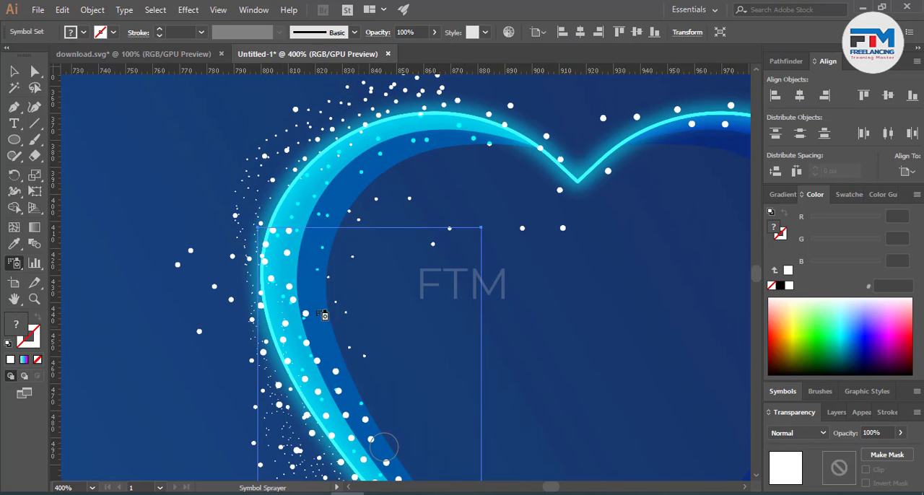
drag(336, 174, 314, 204)
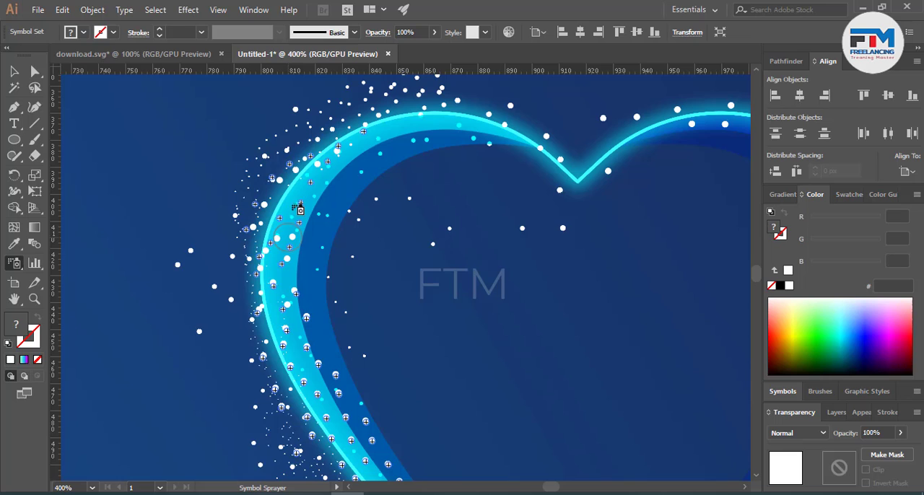
mouse_move(374, 143)
mouse_down()
mouse_move(440, 127)
mouse_move(342, 166)
mouse_move(319, 198)
mouse_move(294, 276)
mouse_move(364, 144)
mouse_move(412, 130)
mouse_up()
Step: Shrink the newly sprayed dots with the Symbol Sizer and set their blending mode to Color Dodge
click(14, 263)
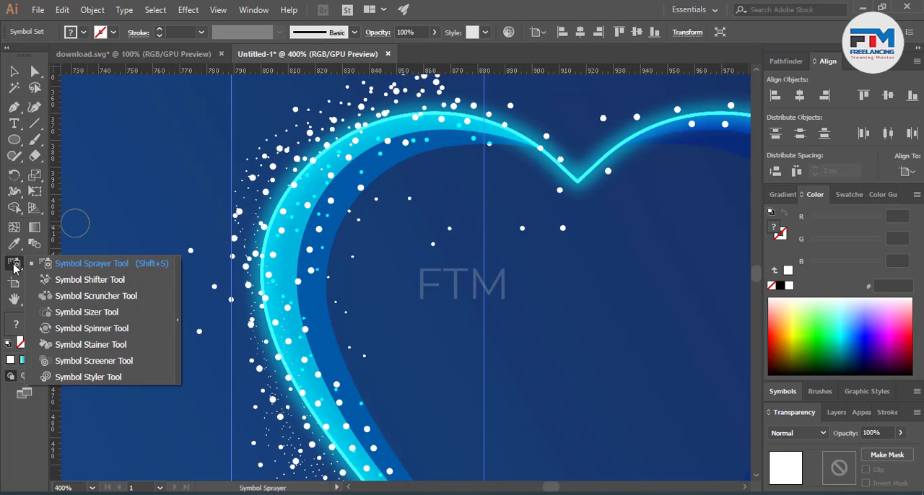
click(83, 312)
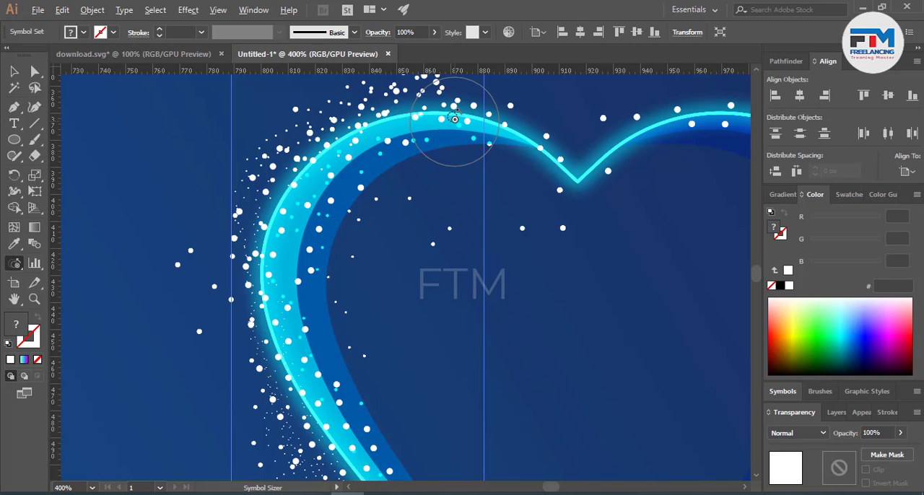
mouse_move(447, 121)
mouse_down()
mouse_move(308, 203)
mouse_move(311, 289)
mouse_move(338, 332)
mouse_move(368, 440)
mouse_move(429, 388)
mouse_up()
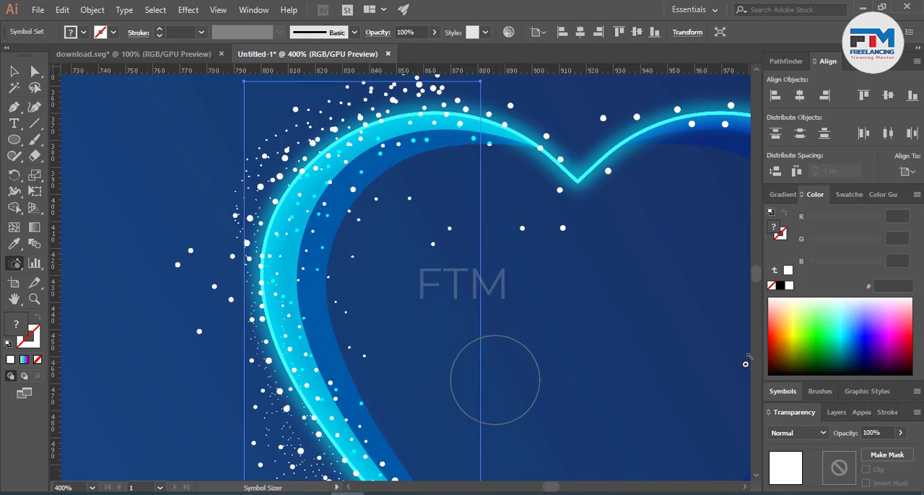
click(797, 433)
click(803, 274)
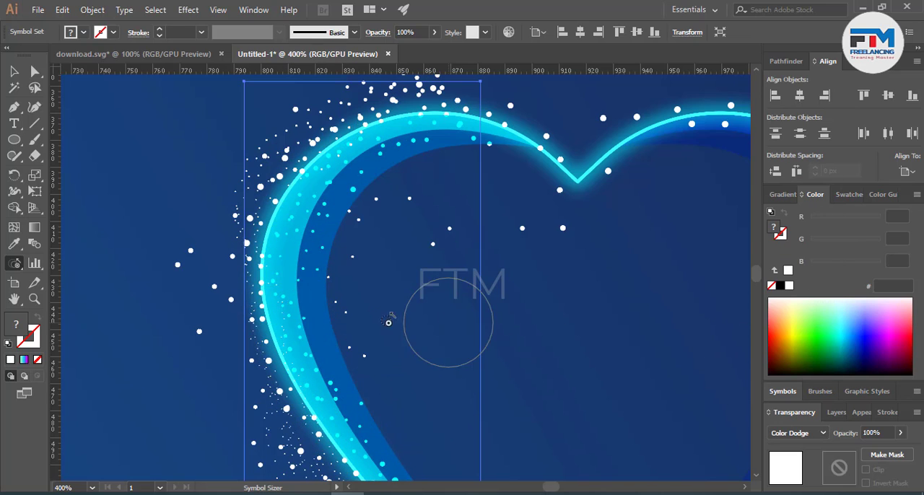
Step: Shrink the new set's dots near the heart's lower-left edge with the Symbol Sizer and deselect the set
scroll(402, 351, down, 1)
scroll(393, 339, down, 2)
scroll(386, 330, down, 7)
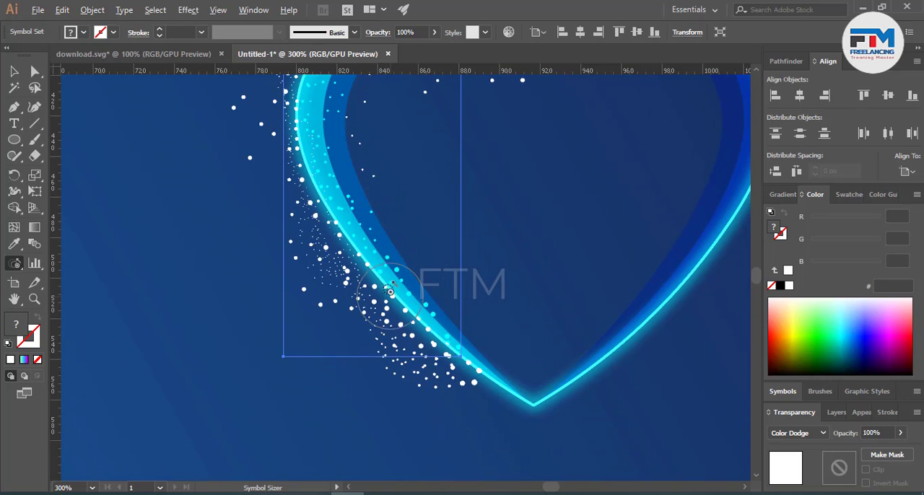
alt+click(438, 324)
scroll(396, 360, up, 3)
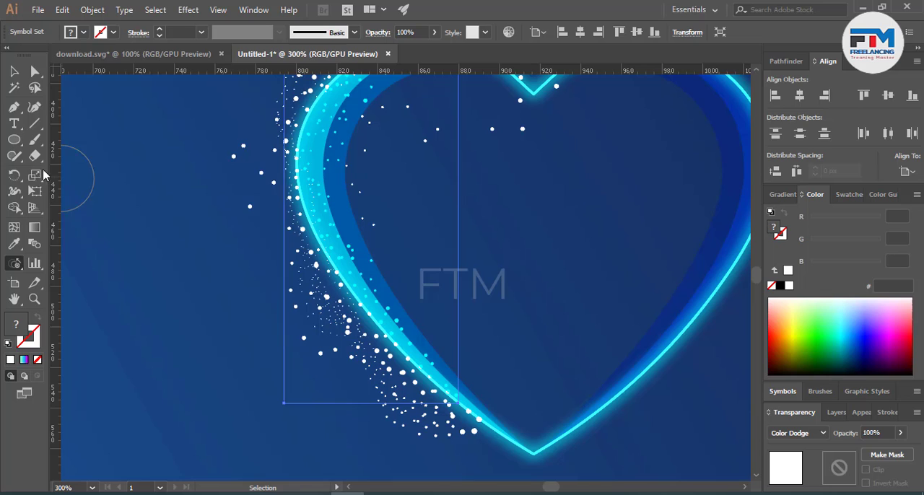
click(14, 71)
click(204, 316)
scroll(204, 316, up, 4)
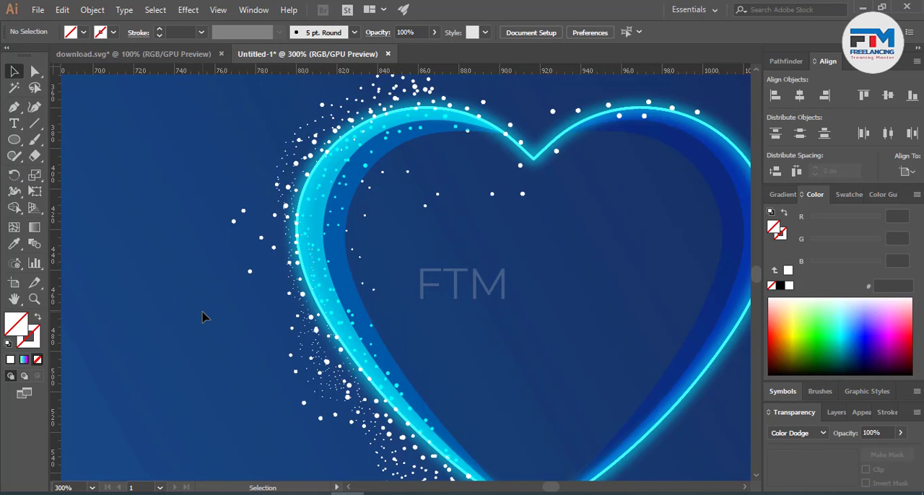
Step: Spray a new set of white dots along the heart's entire left band with an enlarged Symbol Sprayer brush
scroll(204, 315, down, 2)
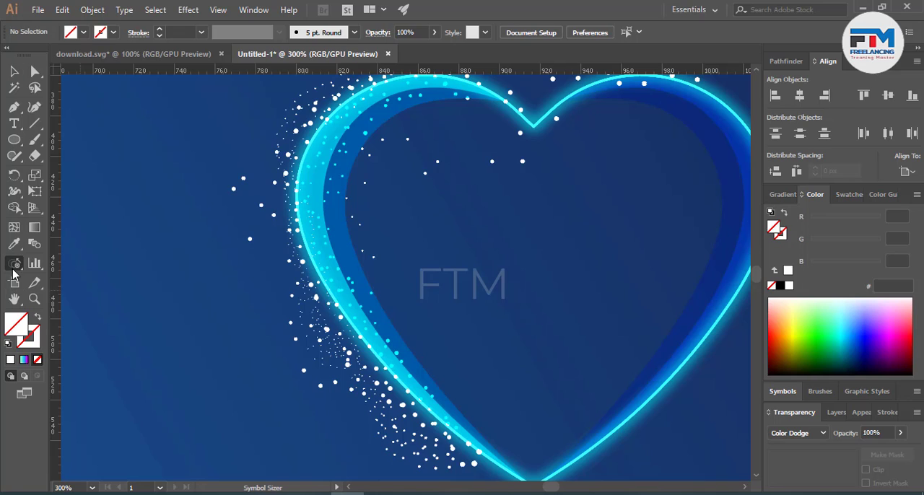
drag(14, 270, 51, 263)
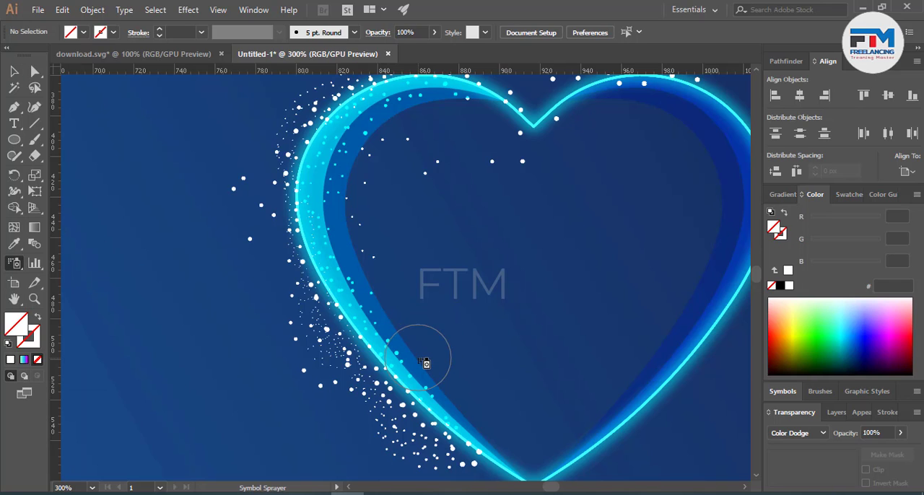
key(bracketright)
key(bracketright)
key(bracketright)
key(bracketright)
scroll(433, 404, down, 2)
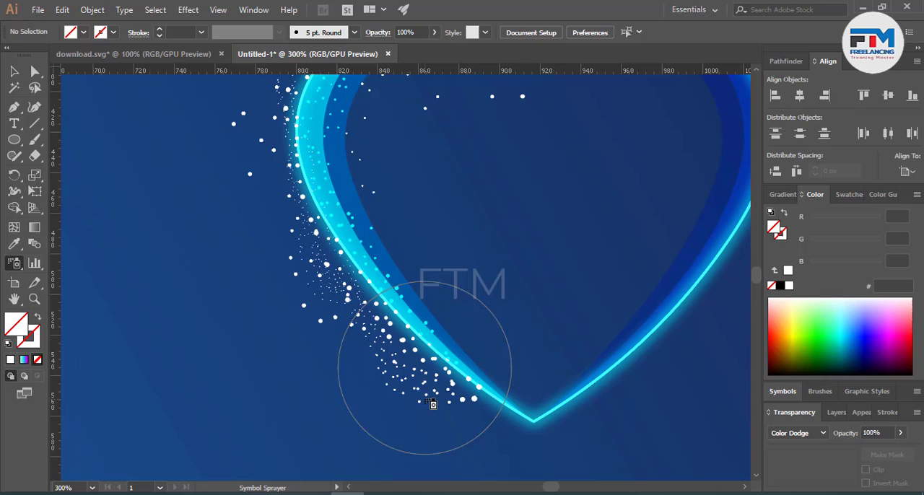
scroll(445, 394, up, 2)
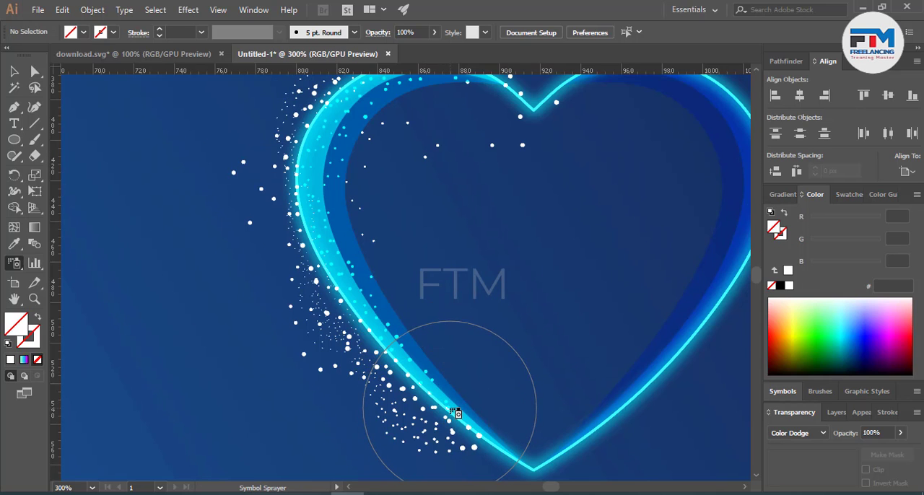
mouse_move(451, 410)
mouse_down()
mouse_move(357, 288)
mouse_move(334, 206)
mouse_move(340, 152)
mouse_move(333, 226)
mouse_move(364, 312)
mouse_move(330, 214)
mouse_move(341, 155)
mouse_move(416, 92)
mouse_move(331, 121)
mouse_move(376, 96)
mouse_move(371, 120)
mouse_up()
scroll(412, 181, up, 5)
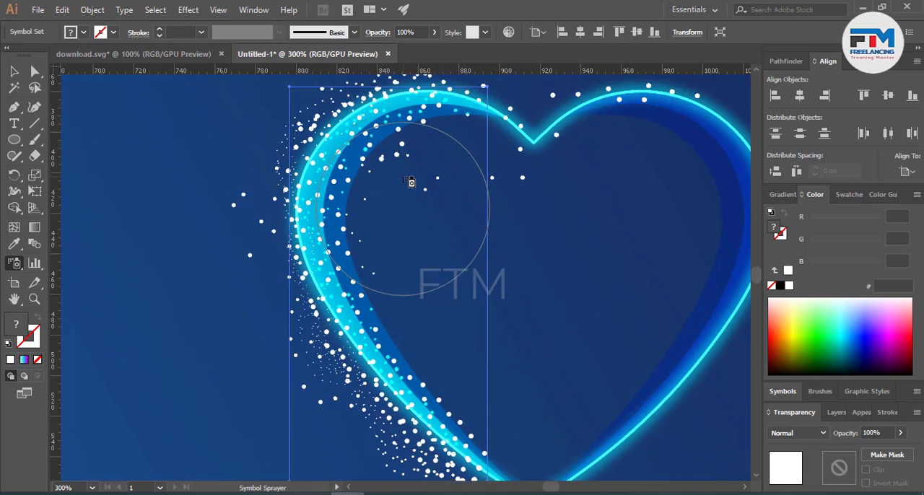
mouse_move(414, 231)
mouse_down()
mouse_move(472, 225)
mouse_move(355, 271)
mouse_move(342, 353)
mouse_move(429, 351)
mouse_up()
scroll(429, 351, down, 2)
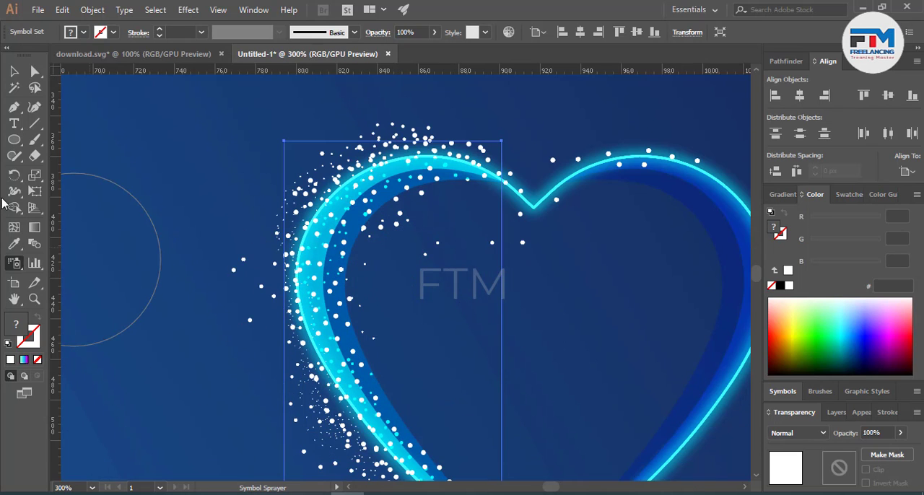
Step: Shrink the new set's dots along the heart's left band and upper-left curve with the Symbol Sizer
drag(12, 272, 59, 313)
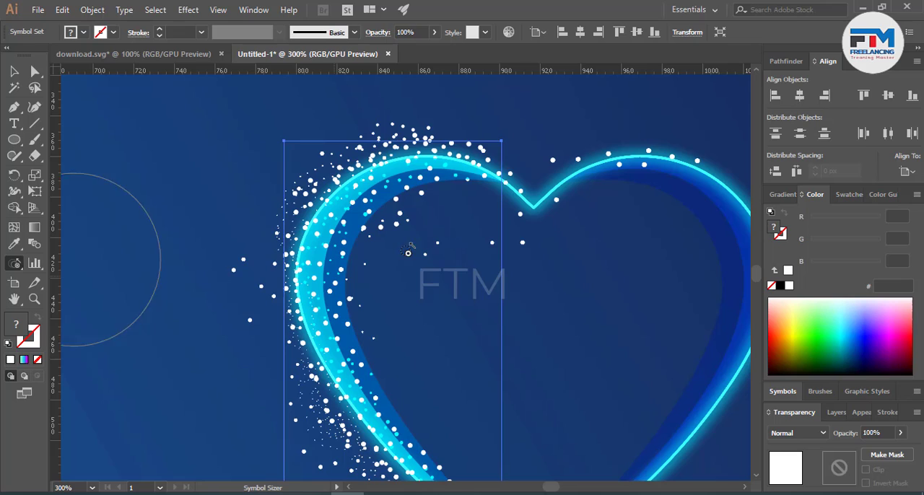
mouse_move(477, 161)
mouse_down()
mouse_move(414, 172)
mouse_move(330, 217)
mouse_move(311, 245)
mouse_move(330, 332)
mouse_move(370, 397)
mouse_up()
scroll(399, 379, down, 9)
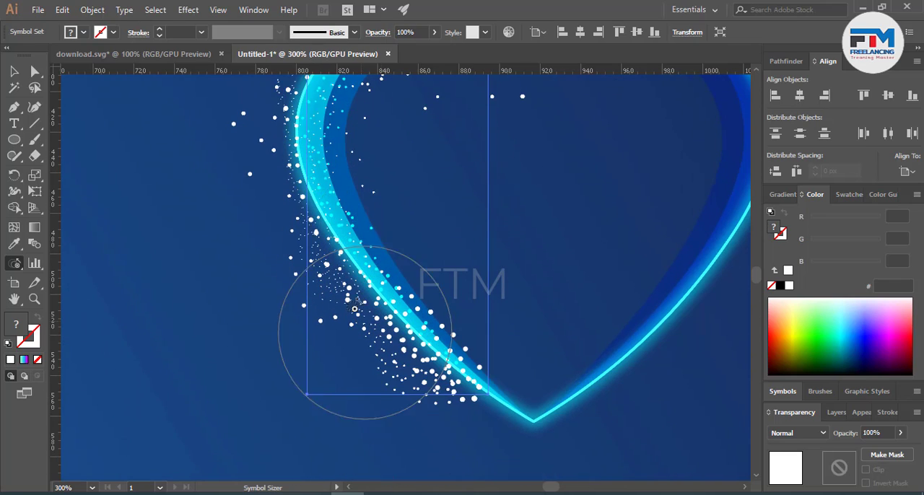
drag(342, 312, 433, 332)
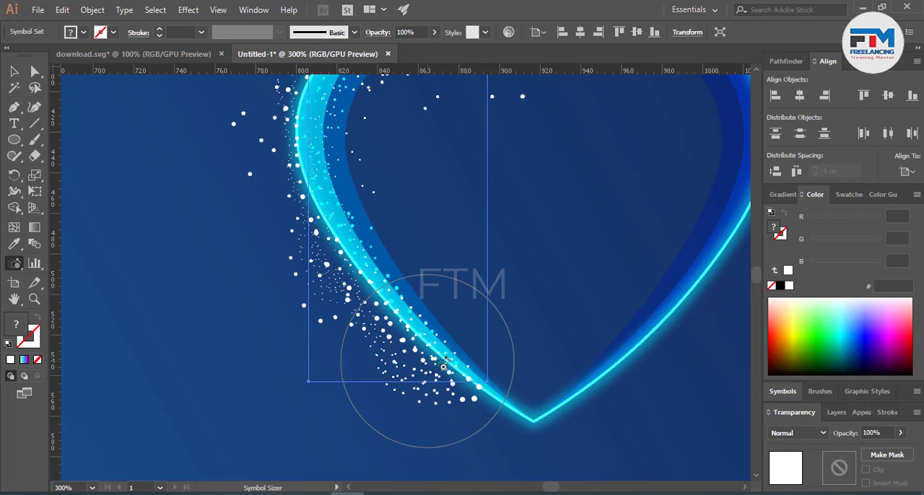
scroll(455, 320, up, 9)
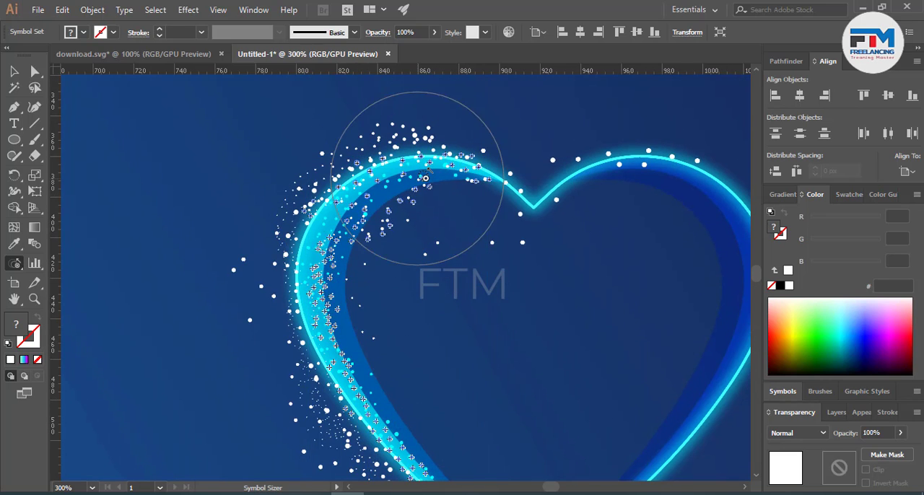
alt+click(413, 188)
alt+click(421, 183)
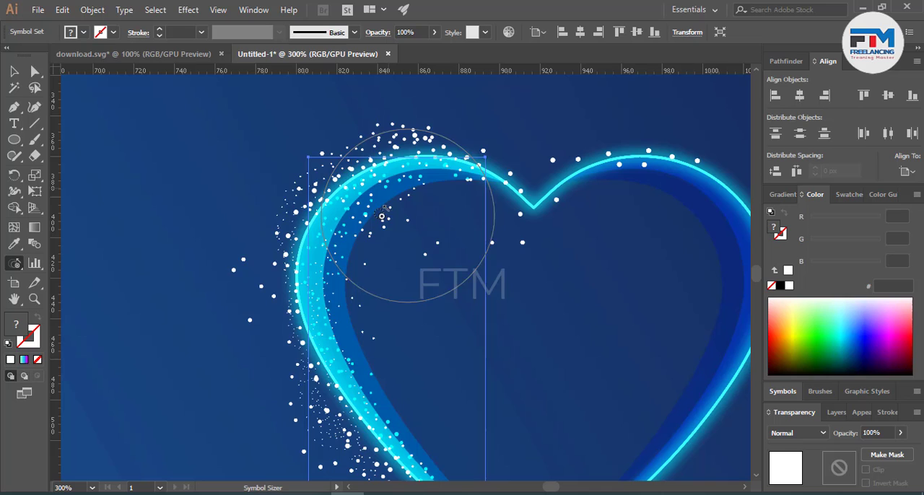
Step: Set the resized dot set's blending mode to Color Dodge and deselect it
click(785, 431)
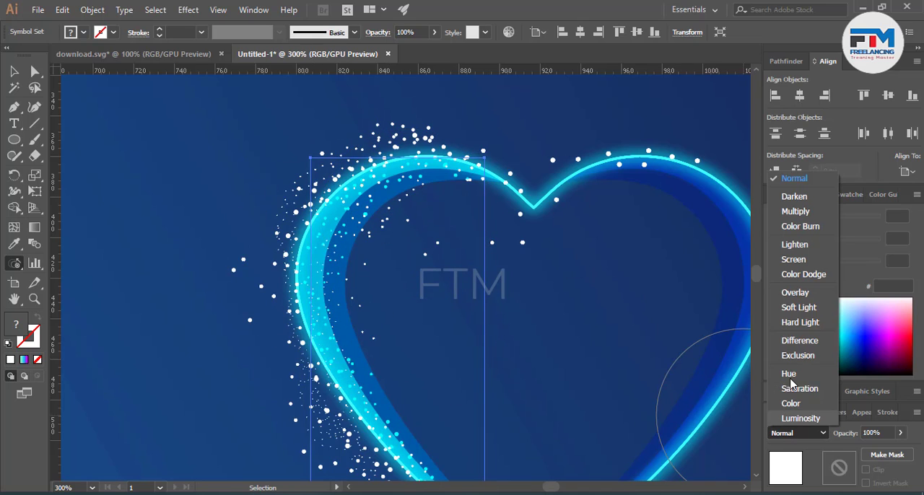
click(793, 277)
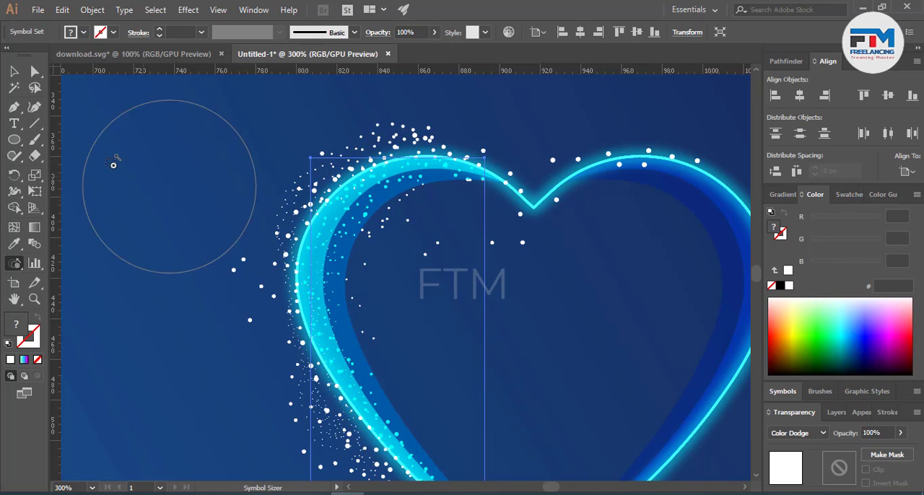
click(14, 71)
click(262, 241)
key(ctrl+1)
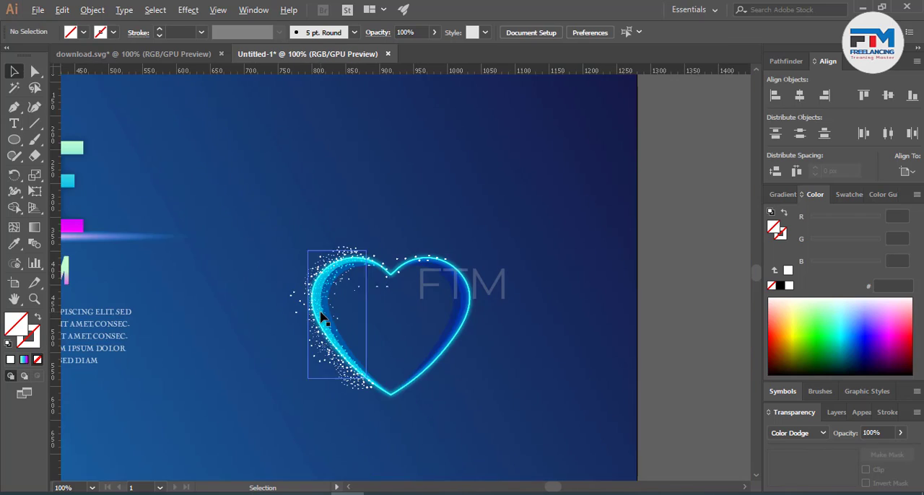
scroll(435, 343, up, 1)
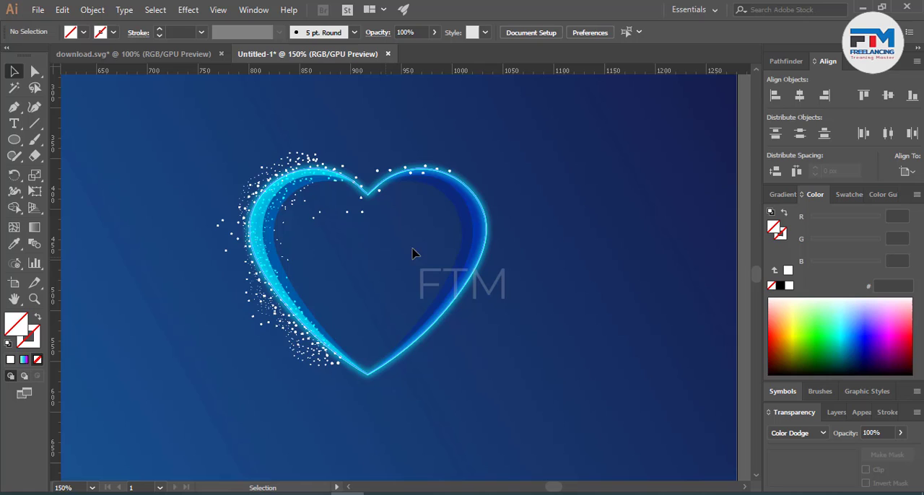
click(13, 265)
click(326, 292)
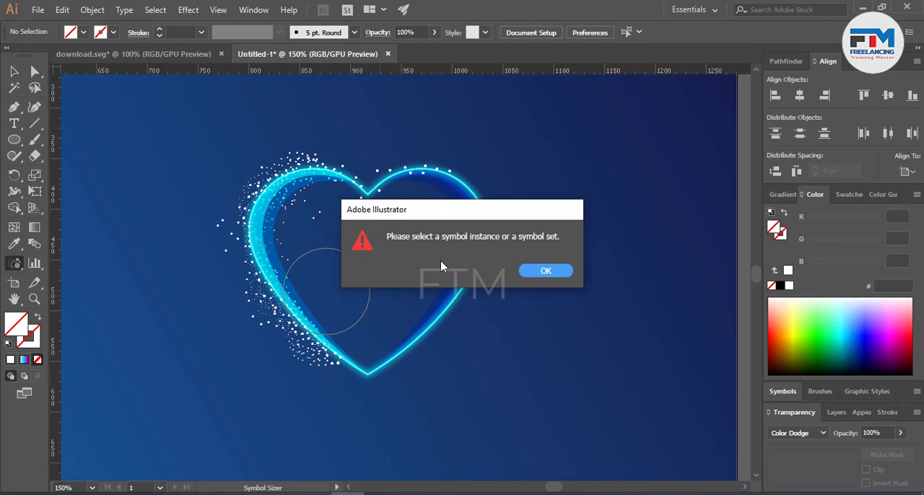
click(544, 271)
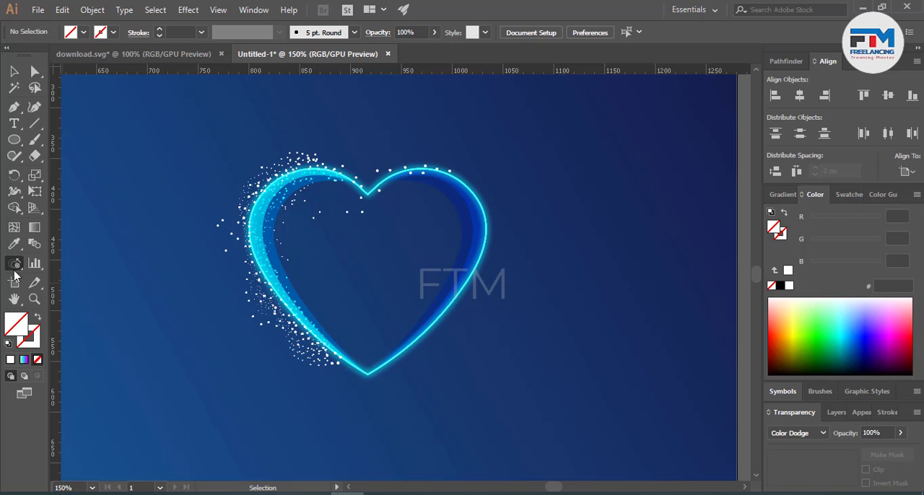
Step: Spray a new set of white dots across the heart's interior and shrink them with the Symbol Sizer
drag(15, 274, 72, 265)
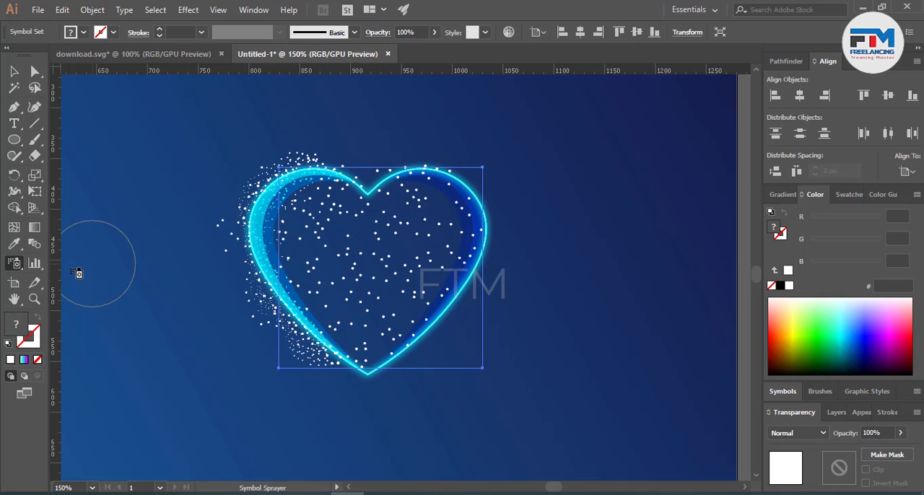
click(16, 264)
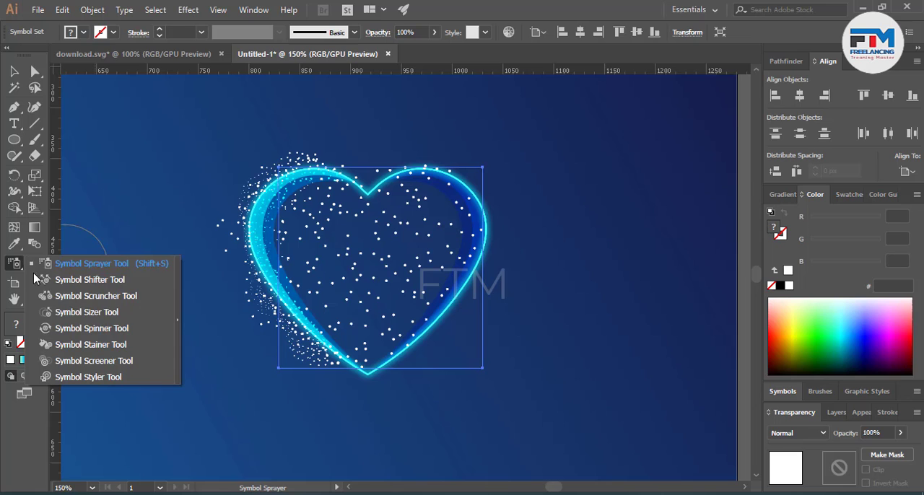
click(82, 319)
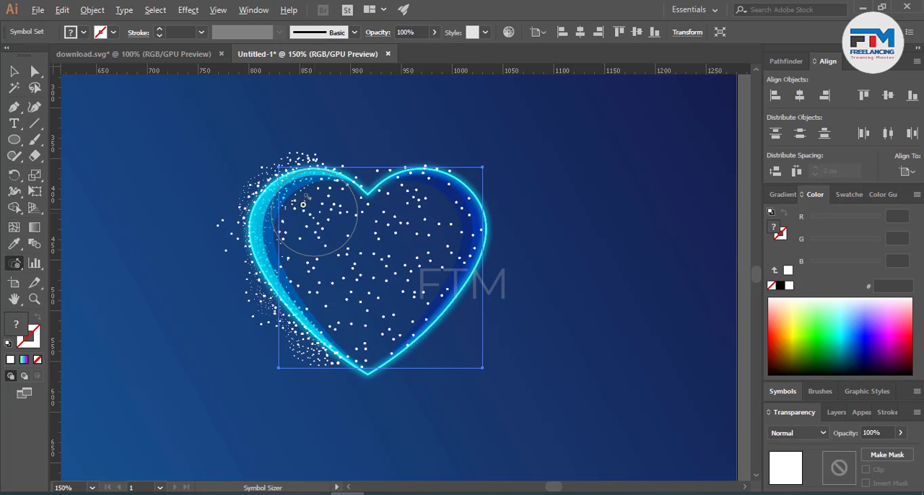
mouse_move(303, 204)
mouse_down()
mouse_move(361, 346)
mouse_move(440, 252)
mouse_move(384, 309)
mouse_move(410, 218)
mouse_move(441, 238)
mouse_move(309, 238)
mouse_move(346, 318)
mouse_move(433, 323)
mouse_up()
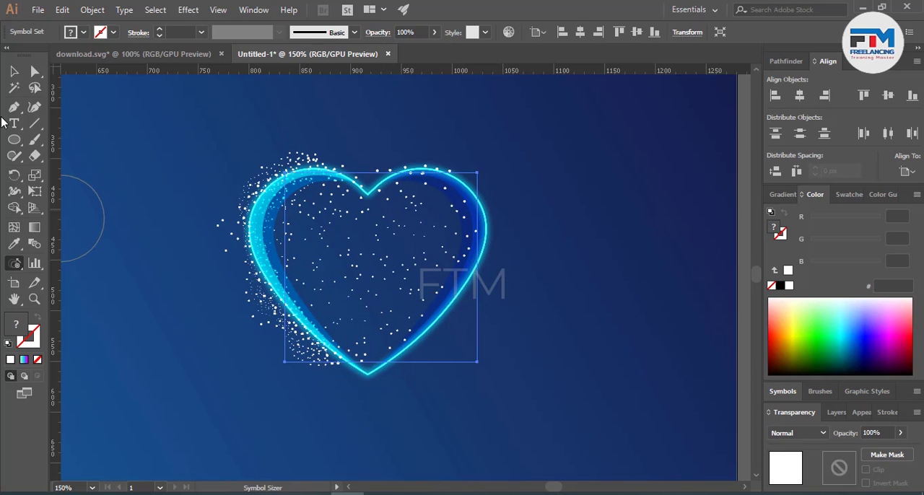
Step: Set the interior dot set's blending mode to Overlay and its opacity to 58%, and deselect it
click(14, 70)
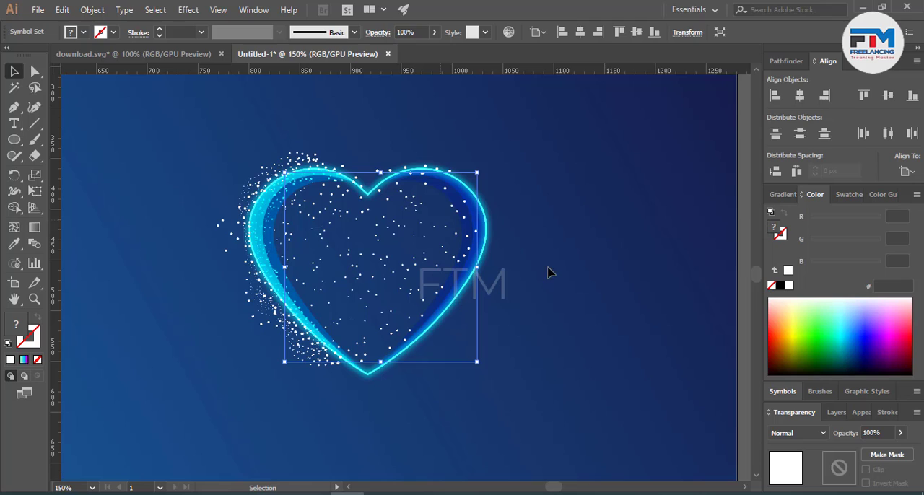
click(797, 433)
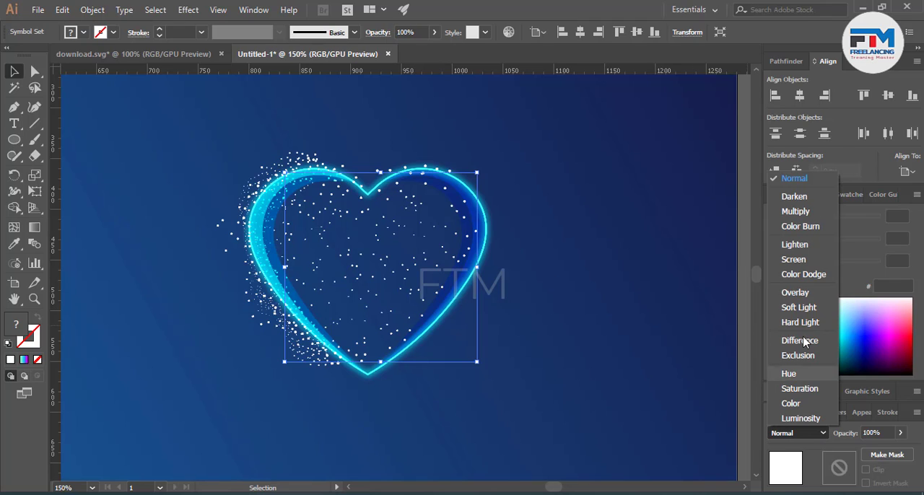
click(796, 211)
click(798, 433)
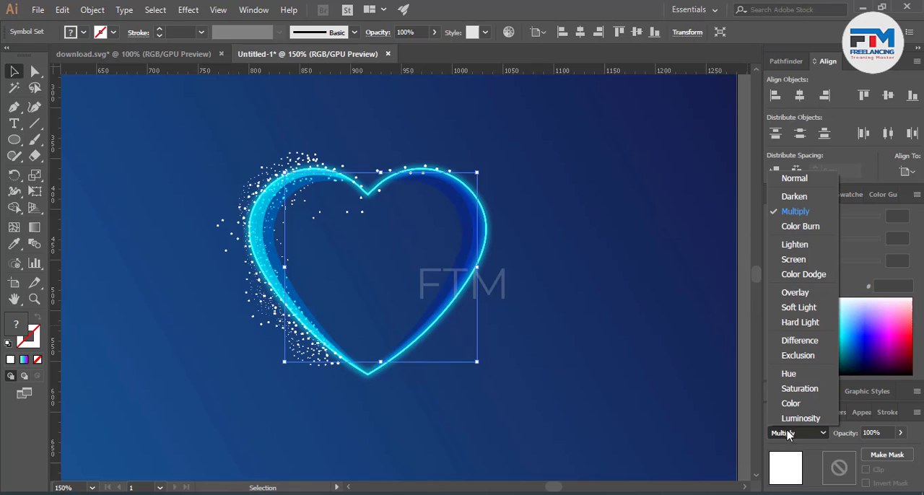
click(801, 289)
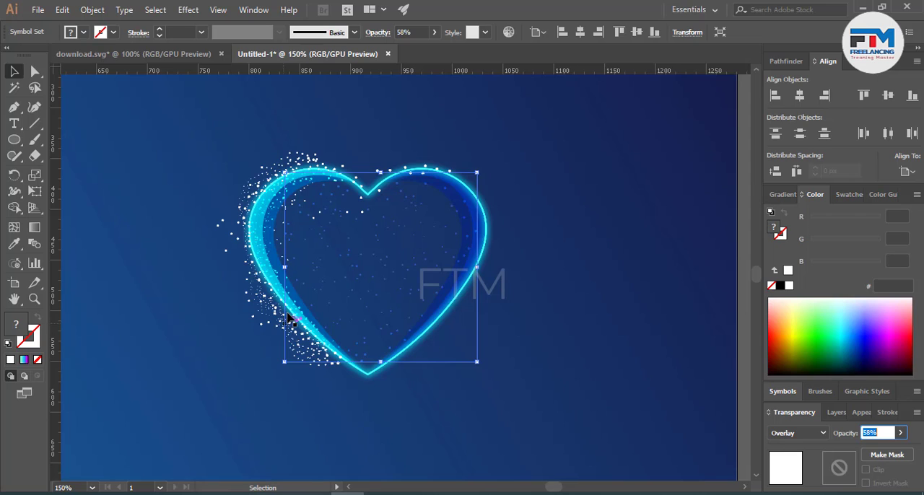
click(80, 150)
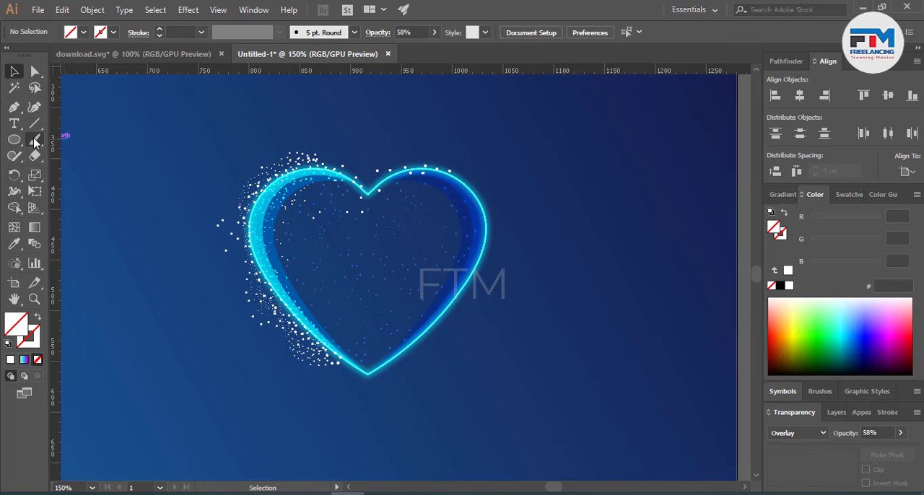
Step: Copy the upper part of the low-poly pattern from download.svg into Untitled-1 and place it beside the artboard's right edge
click(153, 51)
scroll(404, 307, down, 3)
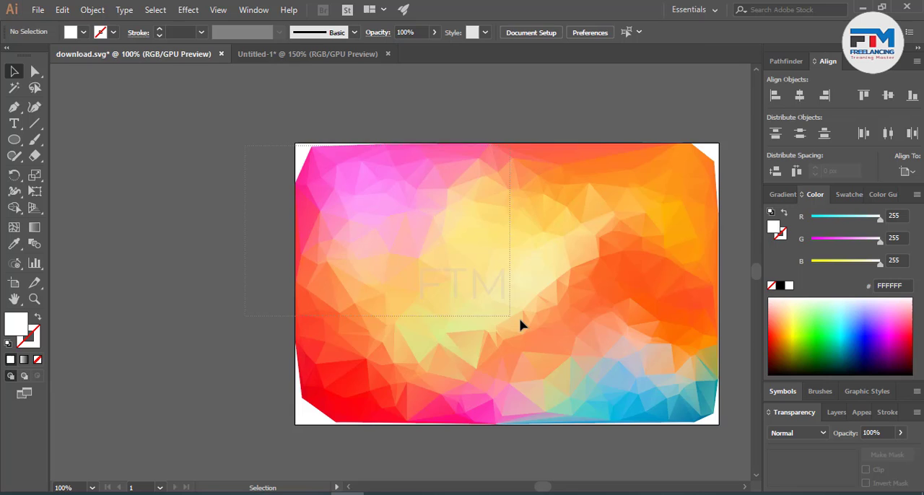
drag(556, 283, 318, 229)
drag(381, 270, 394, 290)
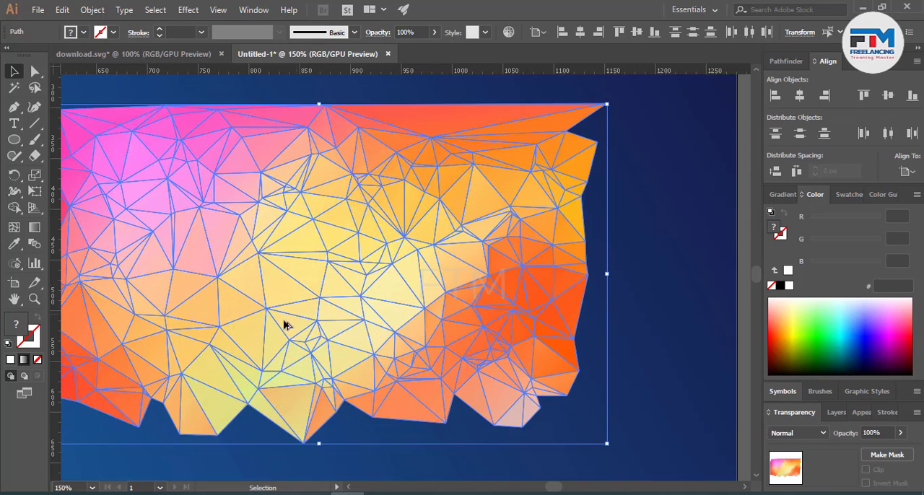
scroll(285, 324, down, 5)
drag(285, 324, 482, 364)
click(448, 386)
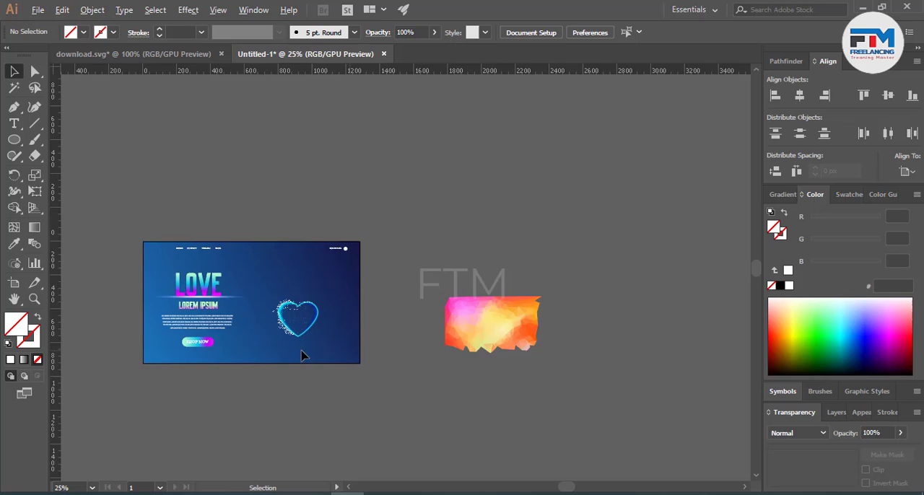
scroll(259, 349, up, 4)
scroll(245, 340, down, 3)
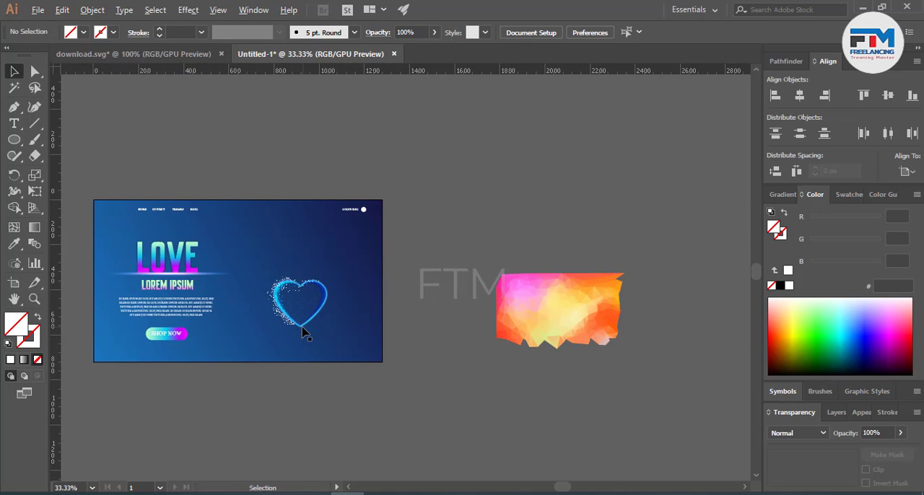
drag(303, 333, 577, 341)
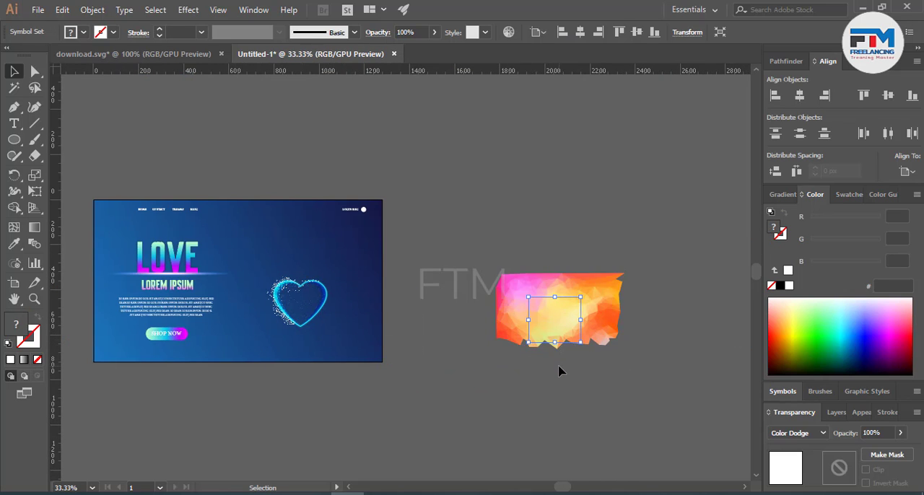
key(ctrl+z)
Step: Duplicate the heart's cyan outline path and place the copy over the low-poly pattern beside the artboard
scroll(411, 348, up, 4)
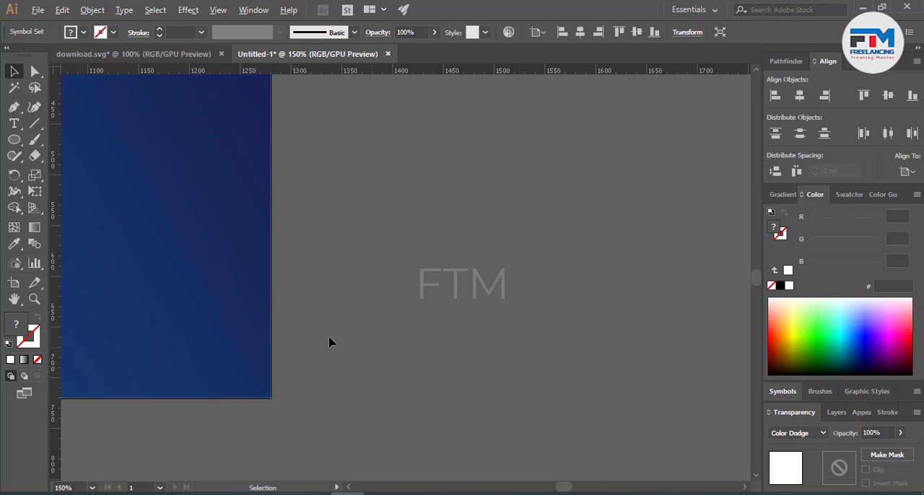
scroll(747, 372, down, 3)
scroll(472, 348, up, 3)
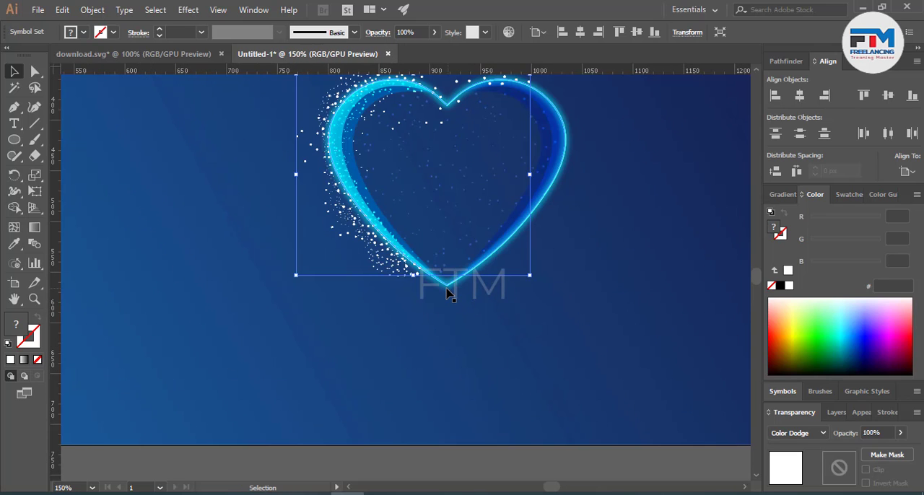
drag(447, 288, 631, 364)
scroll(319, 373, down, 4)
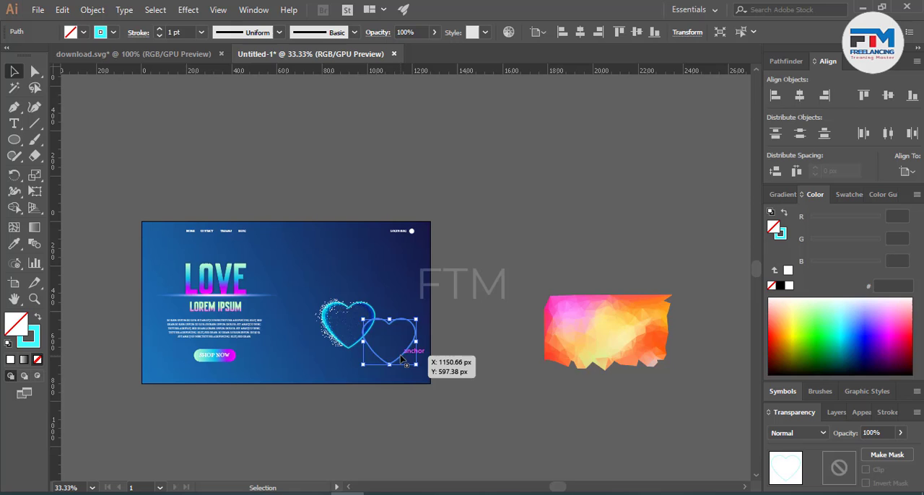
drag(424, 359, 641, 353)
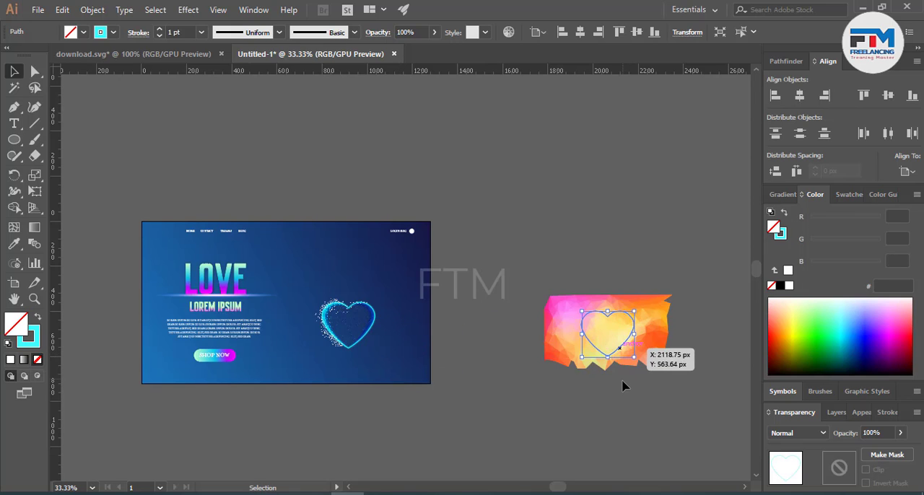
Step: Select the low-poly pattern with the heart outline and cut away the facets along the heart's left edge using Shape Builder
click(628, 382)
scroll(628, 382, up, 3)
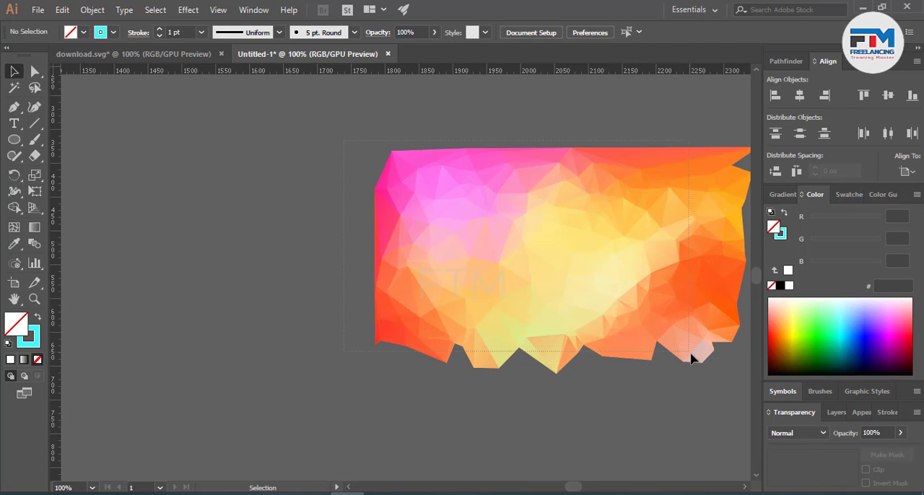
click(601, 327)
click(612, 420)
drag(290, 119, 778, 408)
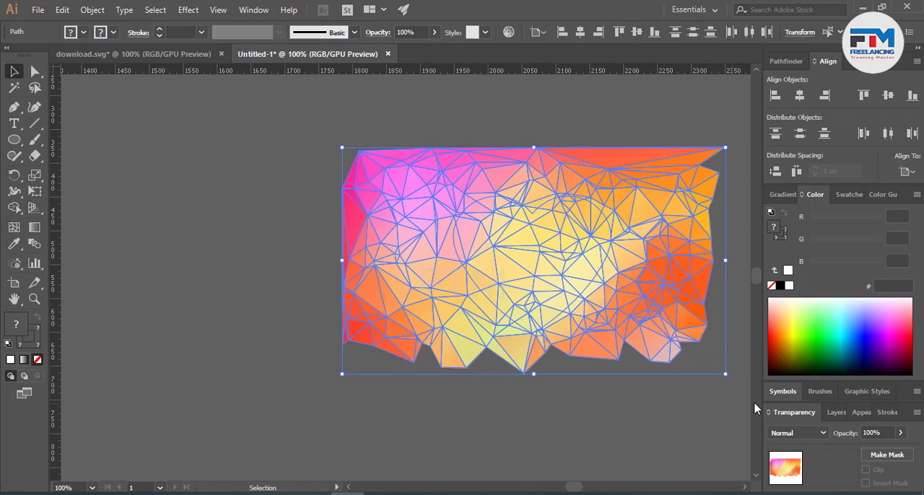
scroll(606, 333, up, 3)
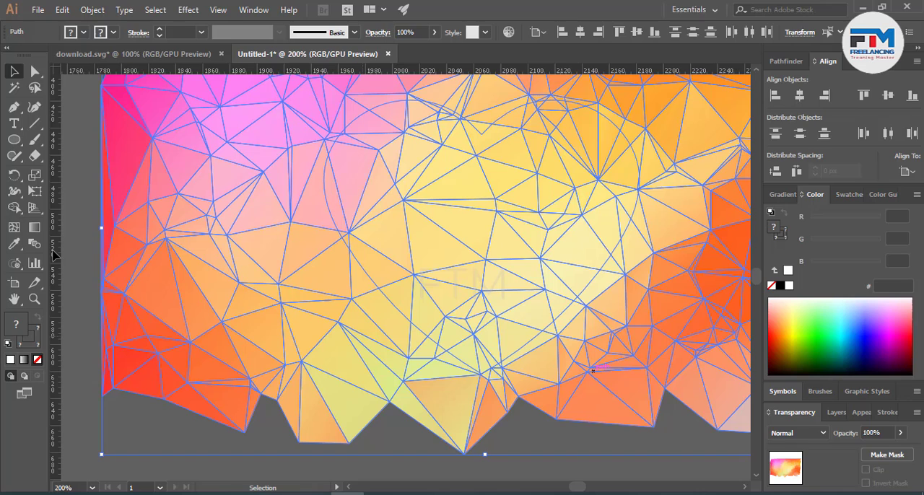
click(14, 208)
mouse_move(138, 407)
mouse_down()
mouse_move(135, 316)
mouse_move(206, 177)
mouse_move(278, 317)
mouse_move(354, 358)
mouse_move(364, 325)
mouse_move(360, 283)
mouse_move(301, 191)
mouse_move(303, 265)
mouse_move(322, 332)
mouse_move(360, 367)
mouse_move(424, 353)
mouse_move(410, 343)
mouse_move(449, 370)
mouse_move(419, 352)
mouse_move(508, 371)
mouse_up()
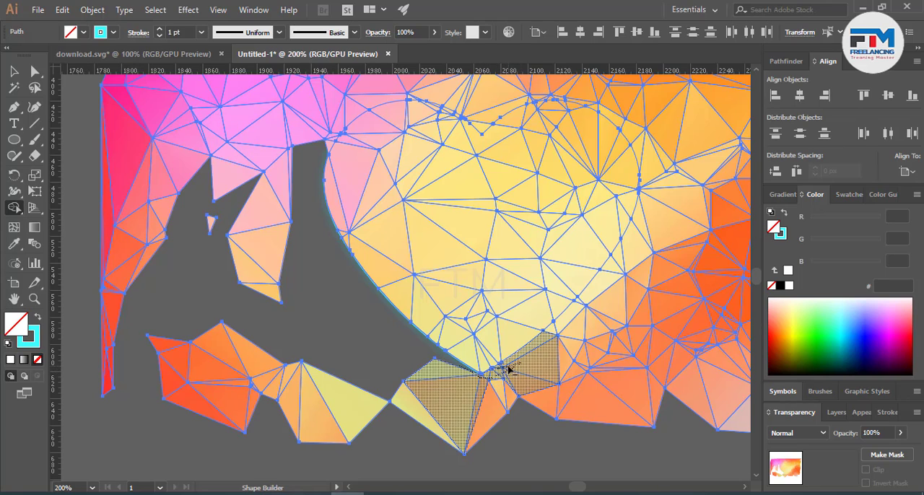
Step: Cut away the pattern facets outside the heart's bottom tip and right edge with Shape Builder
drag(554, 342, 630, 238)
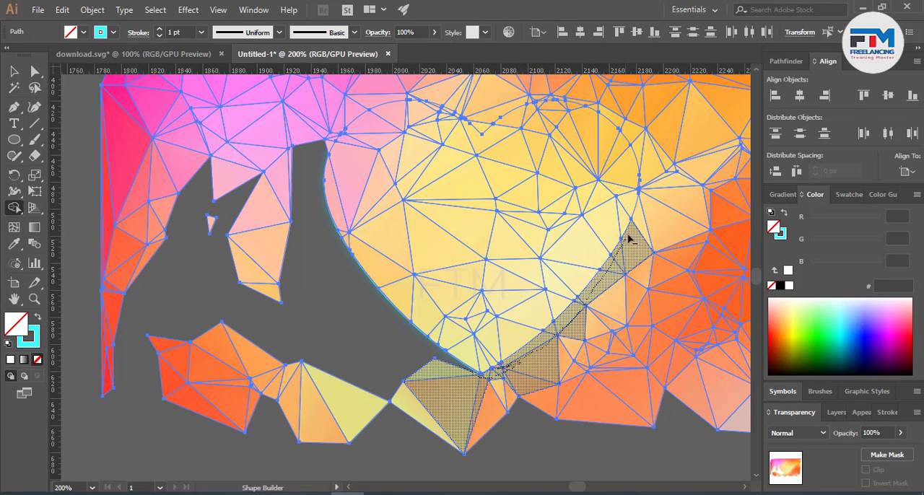
drag(647, 202, 647, 179)
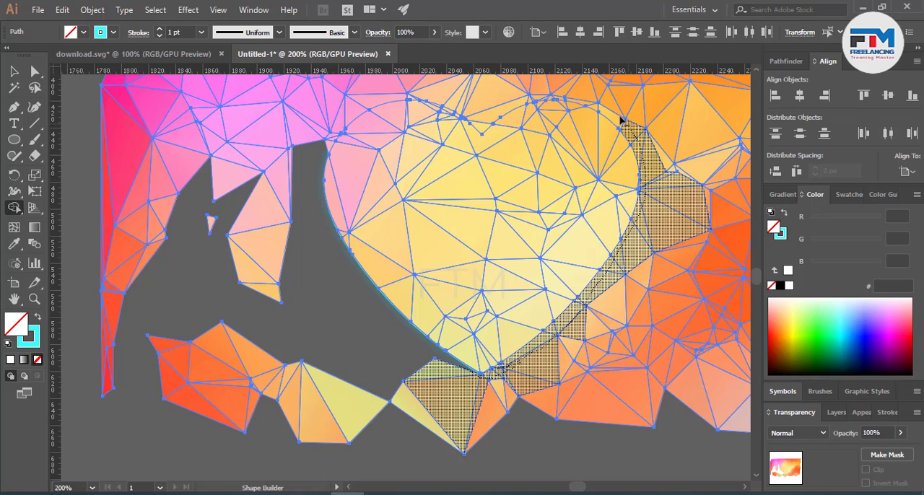
mouse_move(591, 105)
mouse_down()
mouse_move(667, 148)
mouse_move(675, 233)
mouse_move(642, 288)
mouse_move(585, 331)
mouse_up()
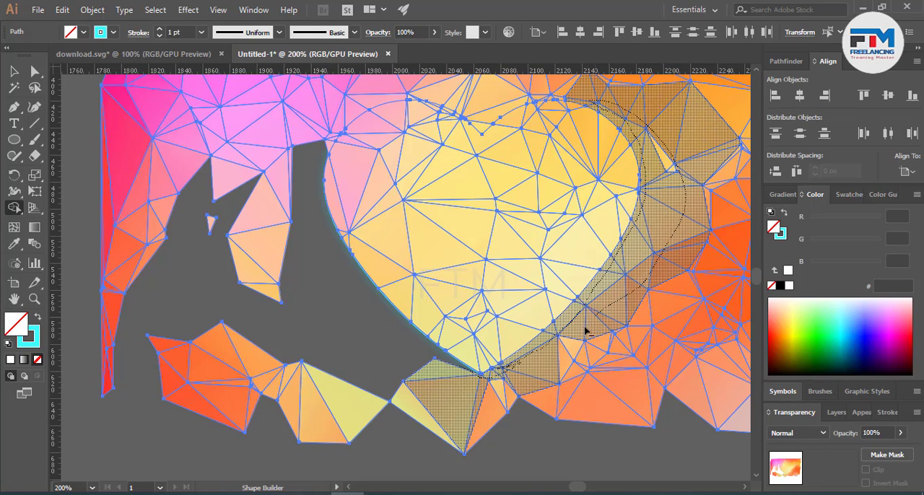
drag(497, 393, 498, 396)
alt+click(486, 394)
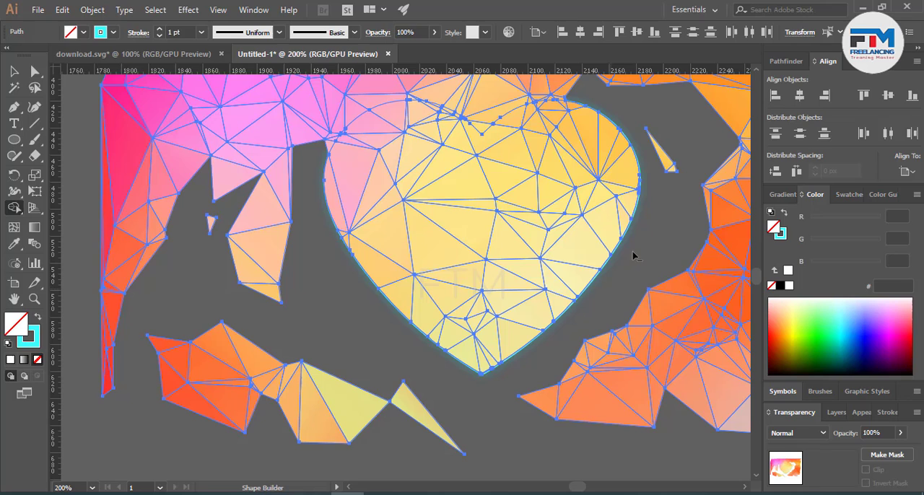
drag(673, 171, 677, 198)
scroll(542, 338, up, 5)
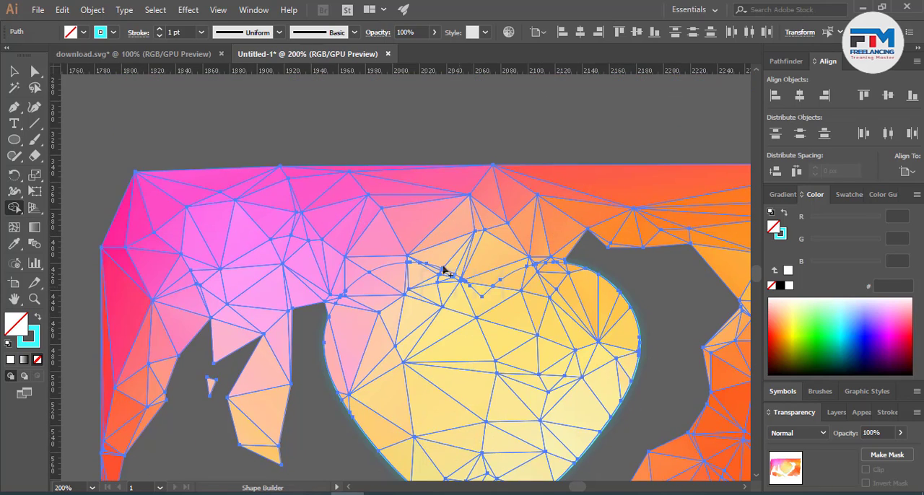
Step: Remove the pattern facets above the heart's notch, following the top curves of both lobes, with Shape Builder
scroll(459, 250, up, 3)
mouse_move(284, 287)
mouse_down()
mouse_move(372, 280)
mouse_move(477, 333)
mouse_up()
drag(546, 294, 664, 257)
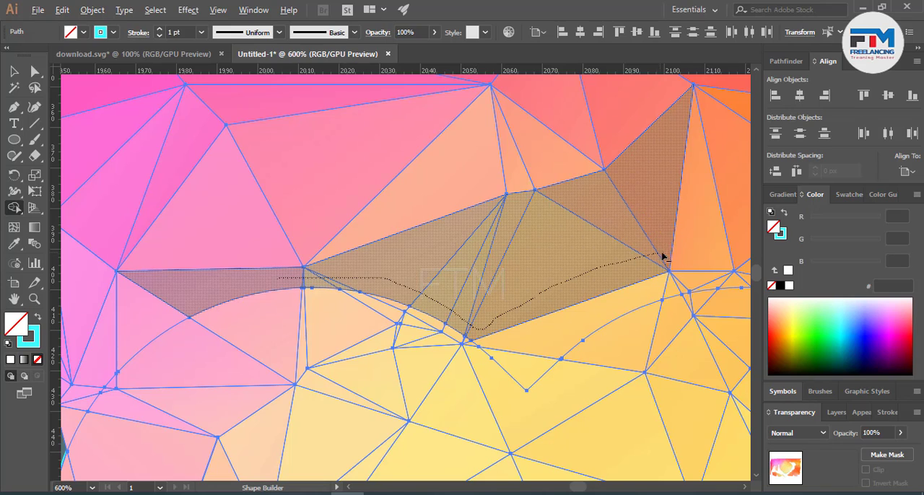
drag(529, 317, 531, 365)
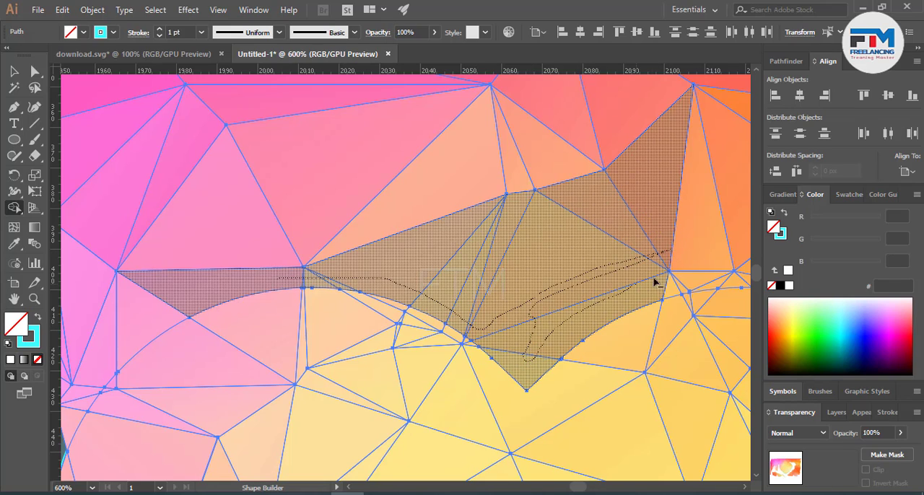
drag(655, 281, 651, 296)
drag(539, 297, 539, 297)
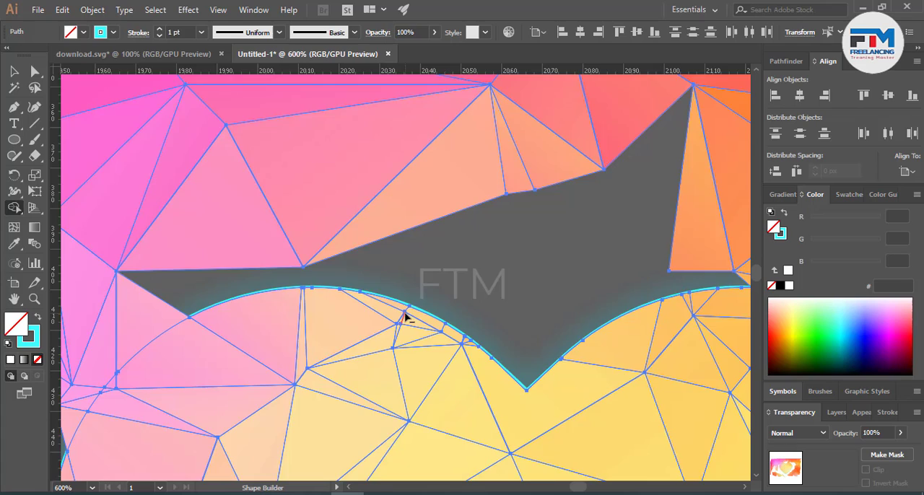
Step: Clear the remaining facets that touch the outside of the heart's two upper lobes so the heart stands apart from the pattern
scroll(421, 324, down, 1)
scroll(175, 394, up, 1)
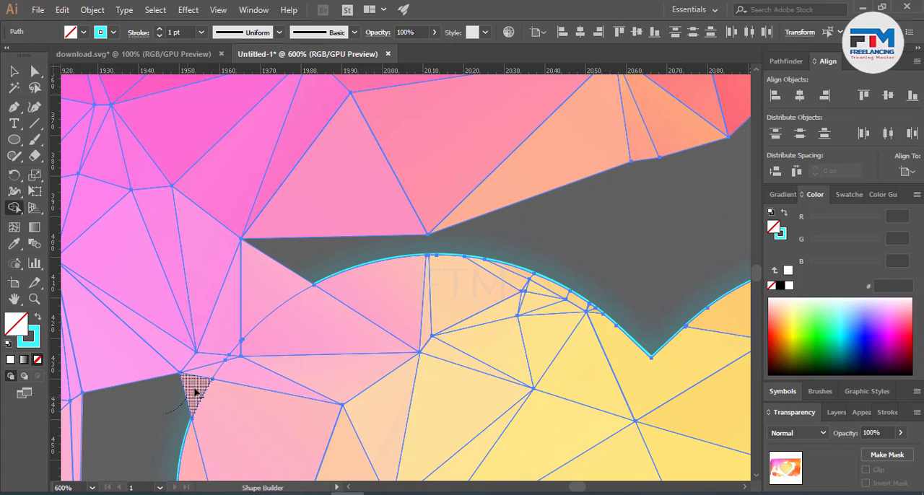
mouse_move(194, 389)
mouse_down()
mouse_move(307, 266)
mouse_move(241, 328)
mouse_up()
scroll(201, 371, down, 2)
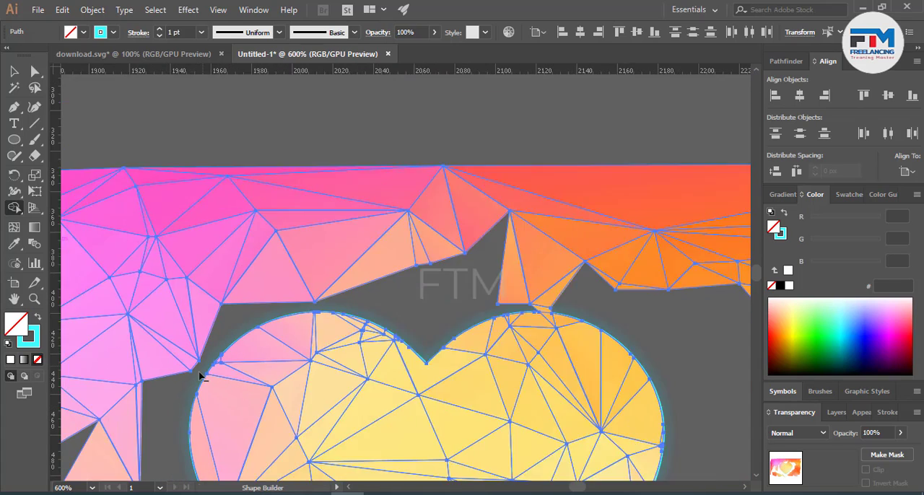
scroll(201, 375, down, 2)
scroll(381, 354, up, 2)
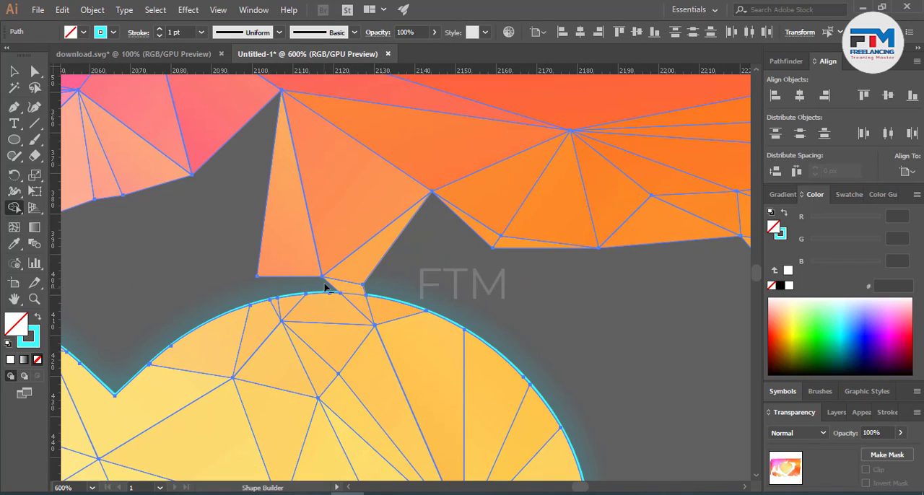
drag(359, 287, 260, 240)
scroll(315, 293, down, 2)
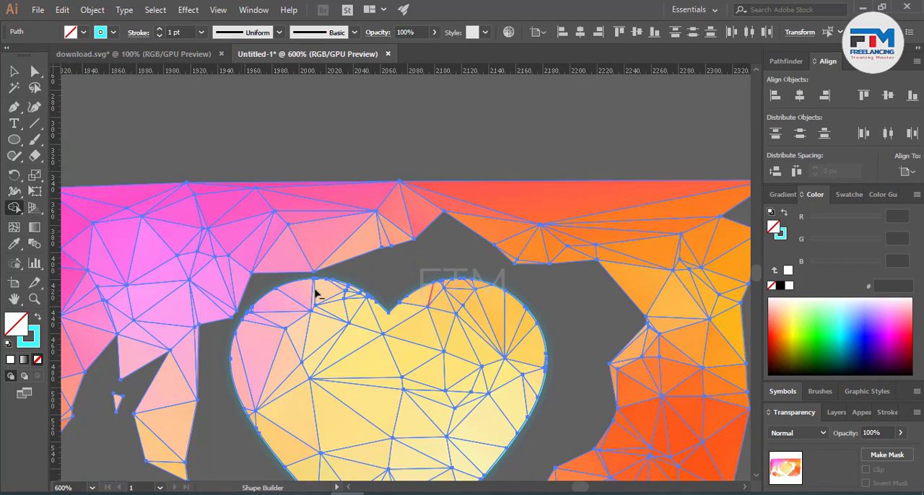
scroll(226, 320, up, 2)
mouse_move(190, 354)
mouse_down()
mouse_move(214, 295)
mouse_move(264, 249)
mouse_move(335, 221)
mouse_move(487, 210)
mouse_move(510, 233)
mouse_up()
scroll(479, 257, down, 5)
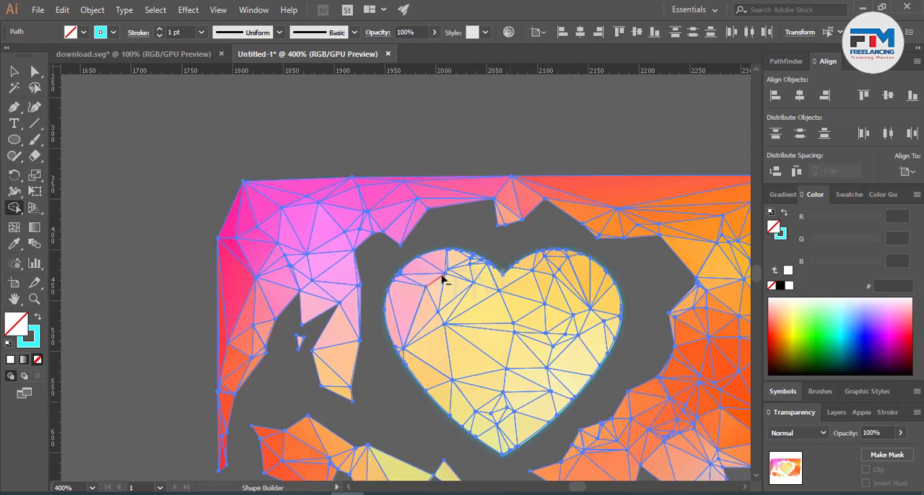
Step: Delete all leftover low-poly pieces surrounding the heart
click(14, 71)
click(318, 233)
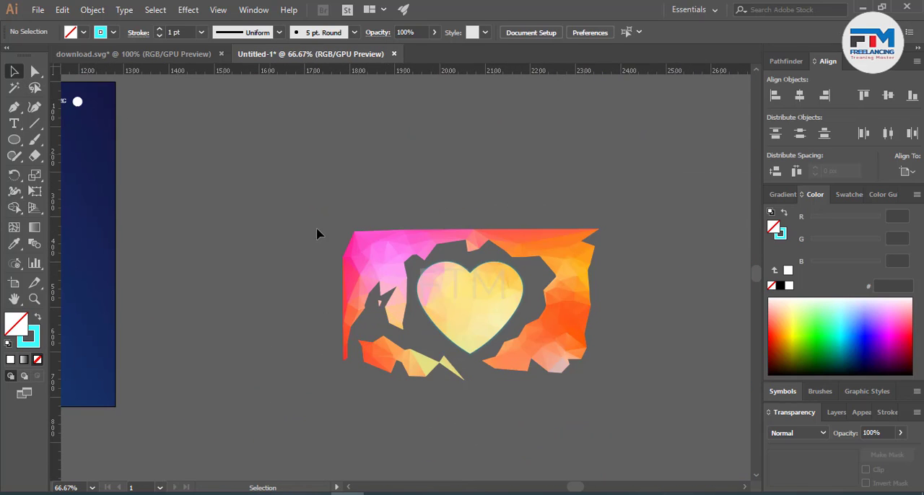
click(408, 379)
key(Delete)
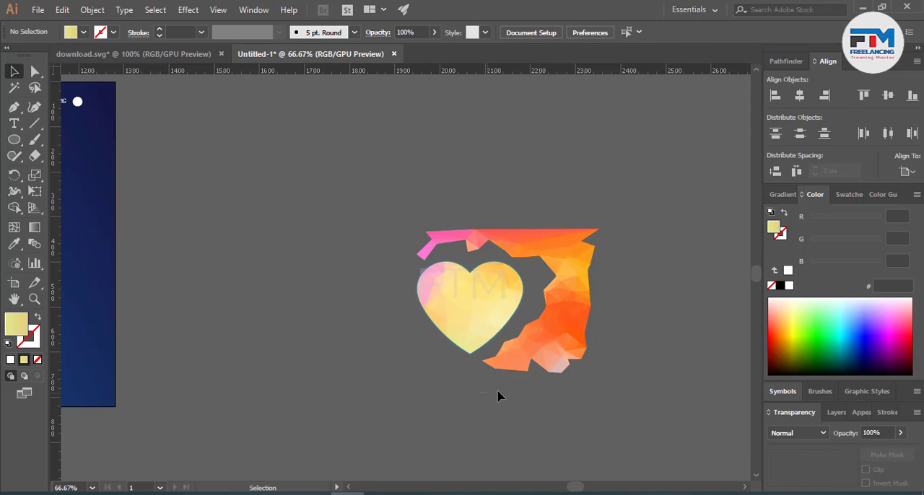
key(Delete)
mouse_move(535, 367)
mouse_down()
mouse_move(548, 340)
mouse_move(522, 355)
mouse_up()
key(Delete)
key(Delete)
key(Delete)
drag(573, 334, 619, 264)
key(Delete)
key(Delete)
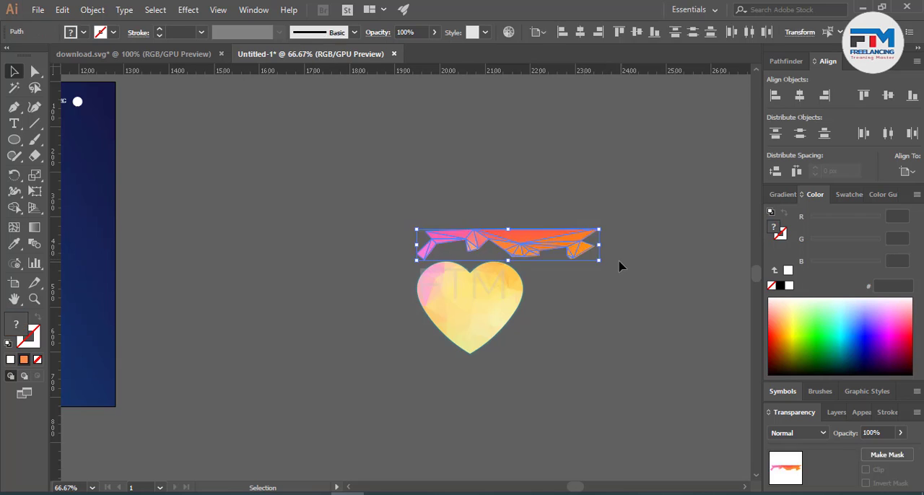
key(Delete)
Step: Delete the cyan outline path around the low-poly heart
scroll(600, 270, down, 3)
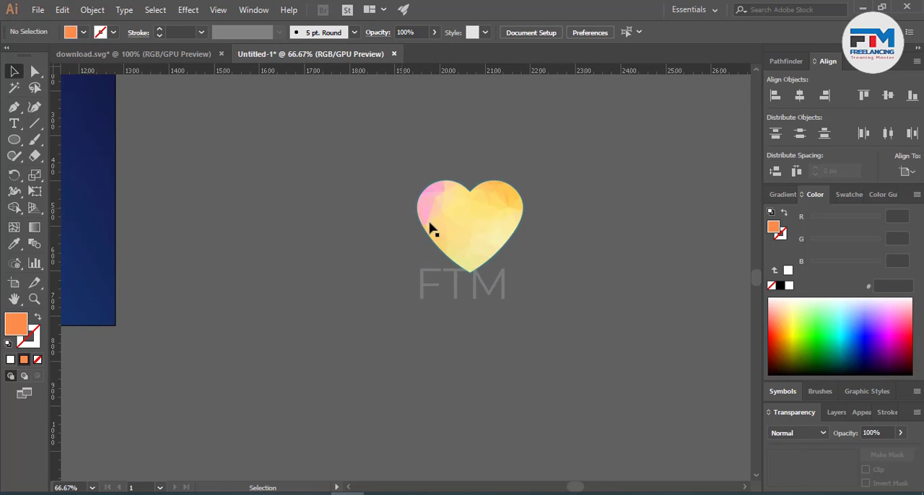
scroll(456, 238, up, 5)
click(525, 434)
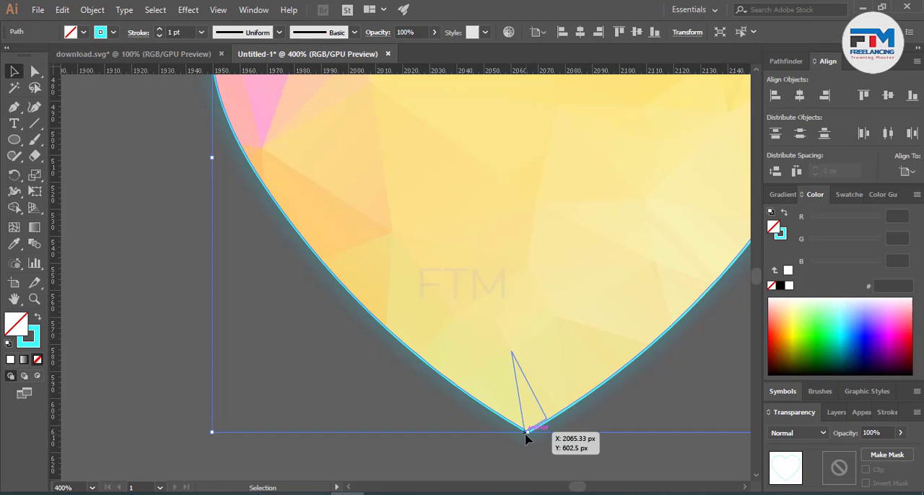
key(Delete)
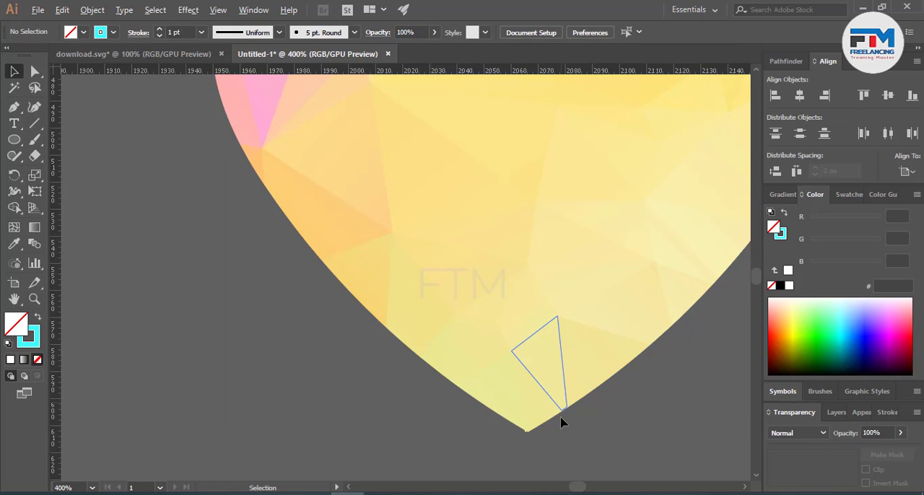
Step: Remove the fill from all the low-poly heart's facets and give them a 0.5 pt cyan stroke
scroll(562, 422, down, 4)
key(ctrl+a)
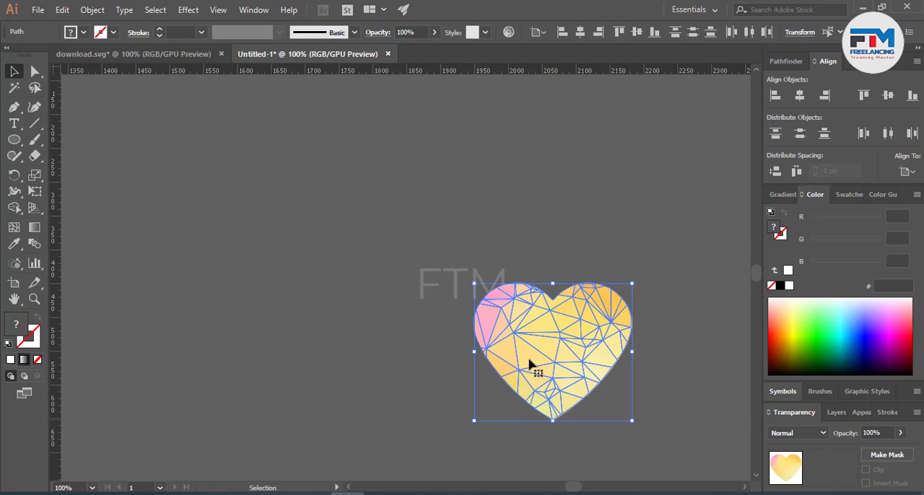
click(40, 361)
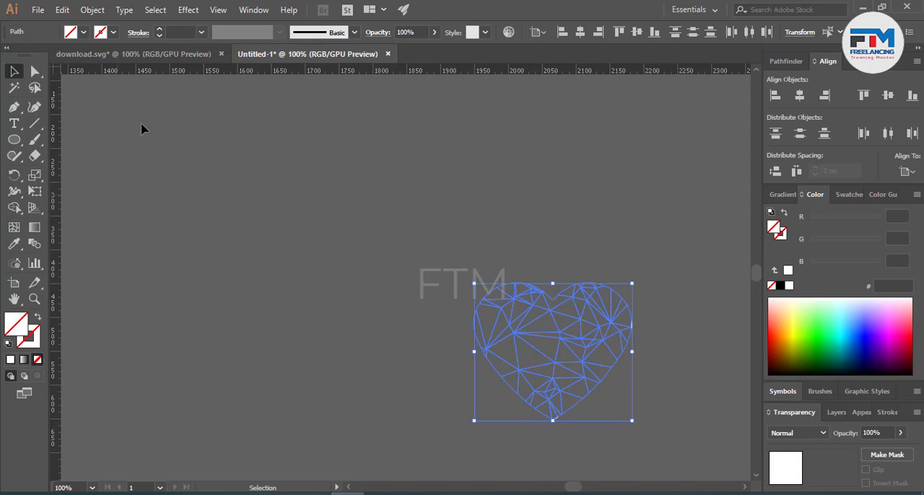
click(158, 30)
click(158, 30)
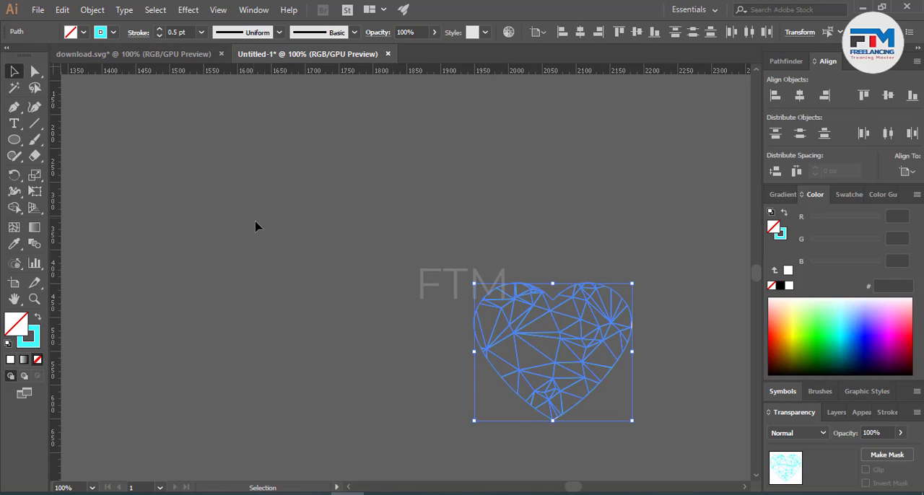
click(394, 377)
Step: Delete the leftover filled slivers on the wireframe heart's right edge
scroll(667, 382, up, 1)
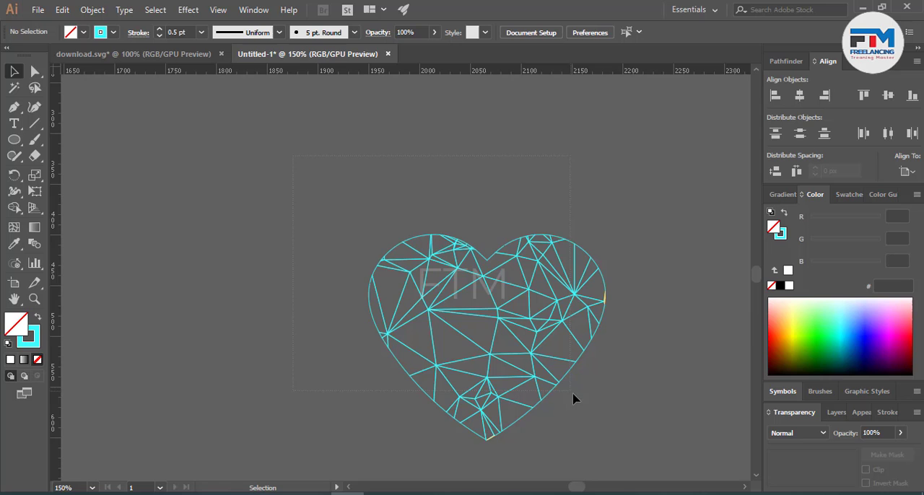
scroll(445, 345, up, 6)
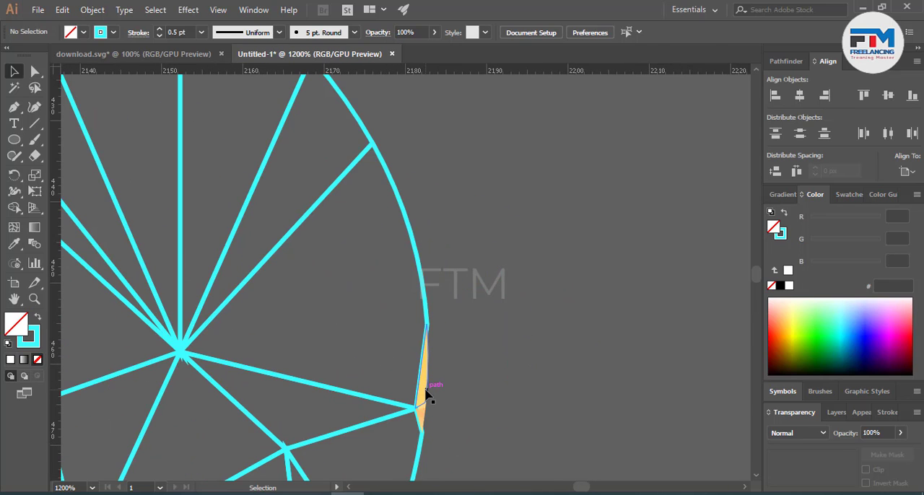
click(427, 394)
key(Delete)
click(426, 406)
key(Delete)
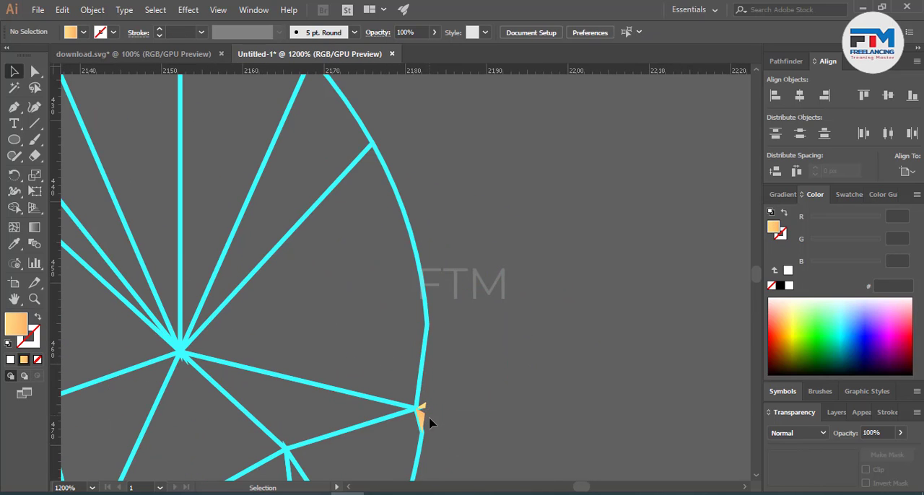
click(424, 418)
key(Delete)
click(426, 409)
key(Delete)
click(424, 408)
key(Delete)
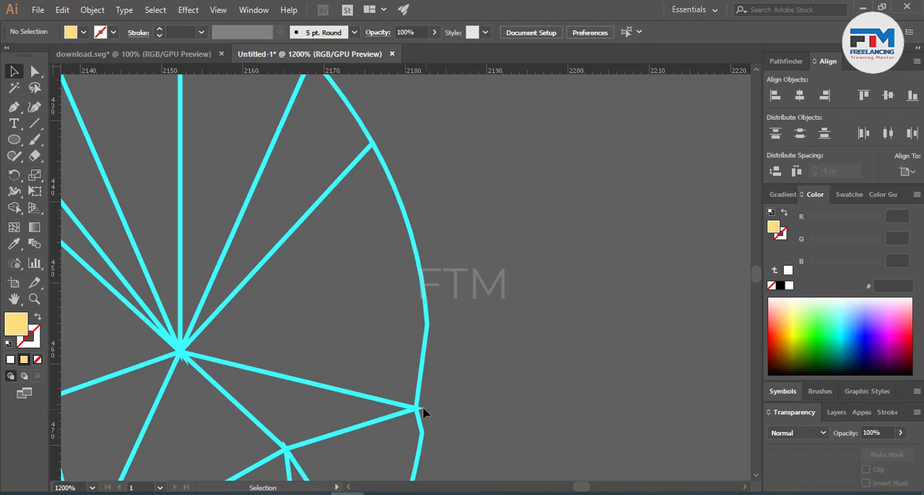
Step: Try to join the wireframe heart's paths
scroll(569, 362, down, 5)
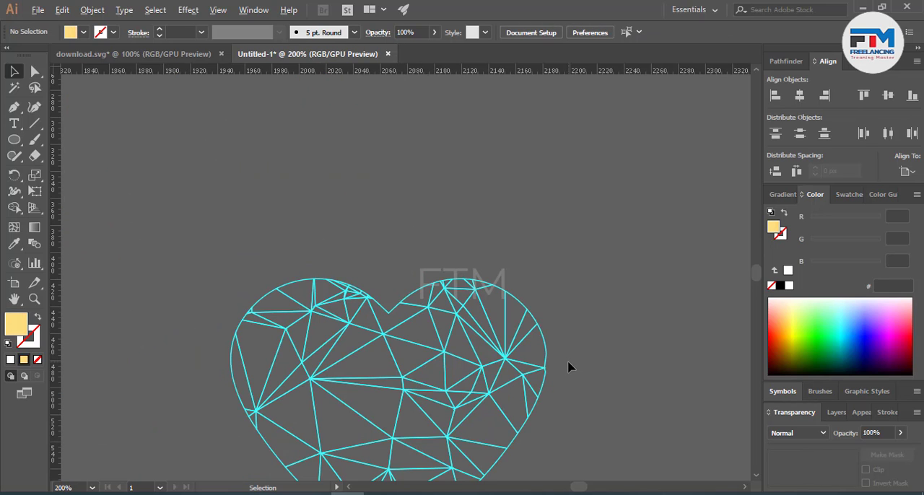
scroll(413, 351, down, 2)
right_click(442, 376)
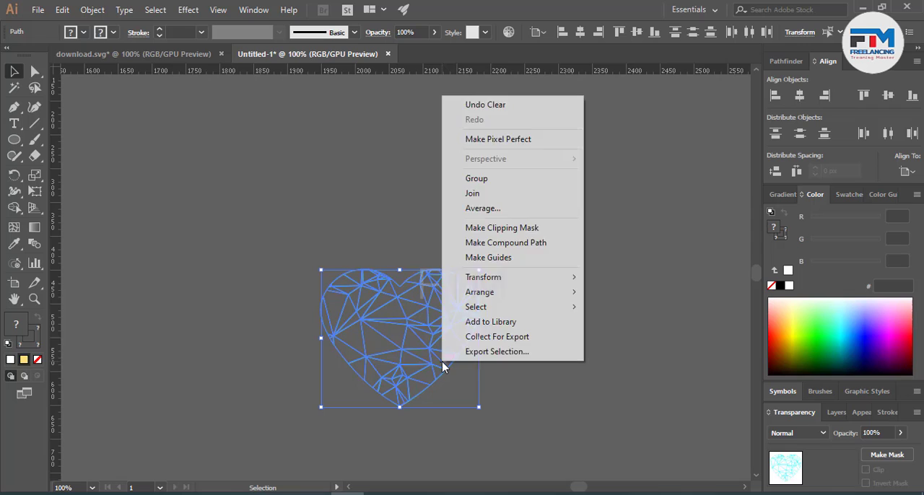
click(481, 192)
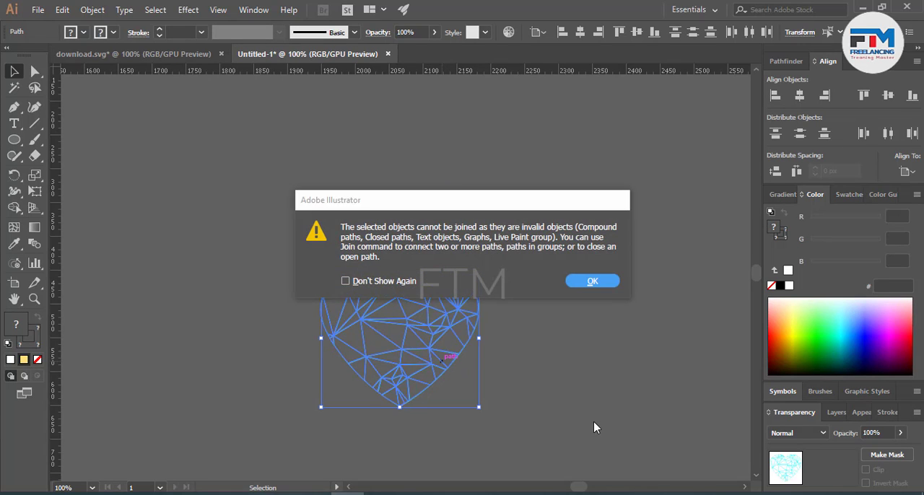
click(577, 281)
Step: Group the wireframe heart's paths and place the group over the glowing heart on the artboard
key(a)
key(v)
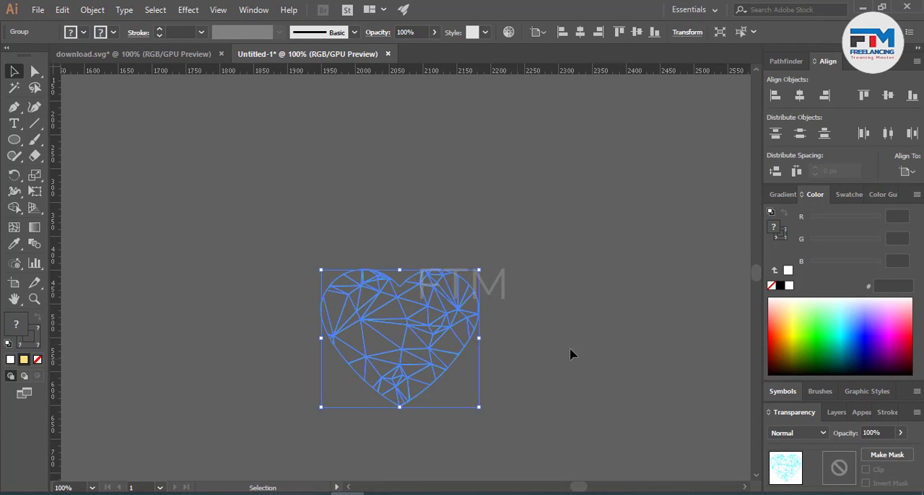
click(602, 371)
scroll(602, 371, down, 4)
drag(550, 358, 340, 356)
scroll(341, 356, up, 5)
scroll(512, 317, up, 2)
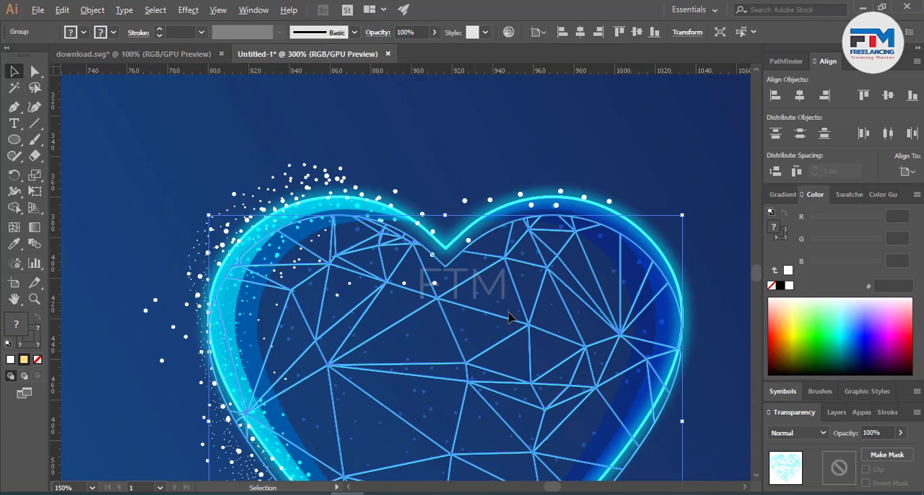
Step: Fine-tune the wireframe heart group's position inside the glowing heart's outline
scroll(547, 289, up, 2)
drag(504, 282, 503, 267)
scroll(503, 288, down, 3)
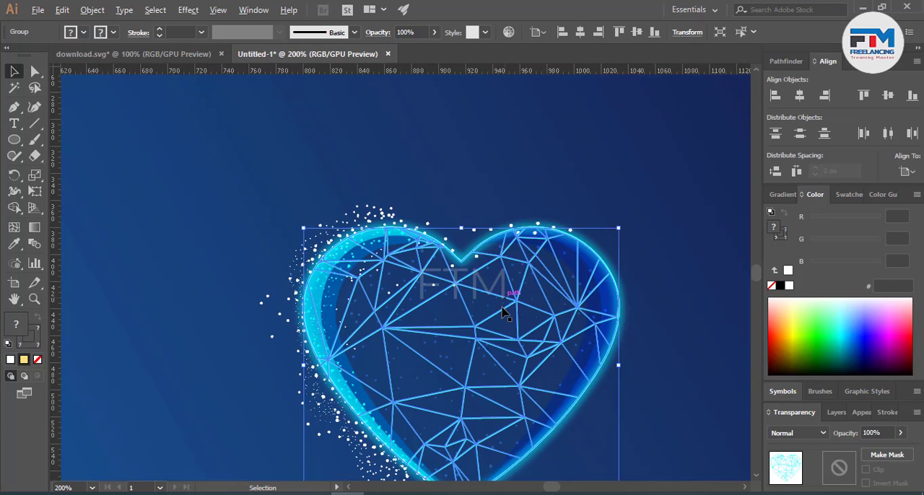
click(600, 381)
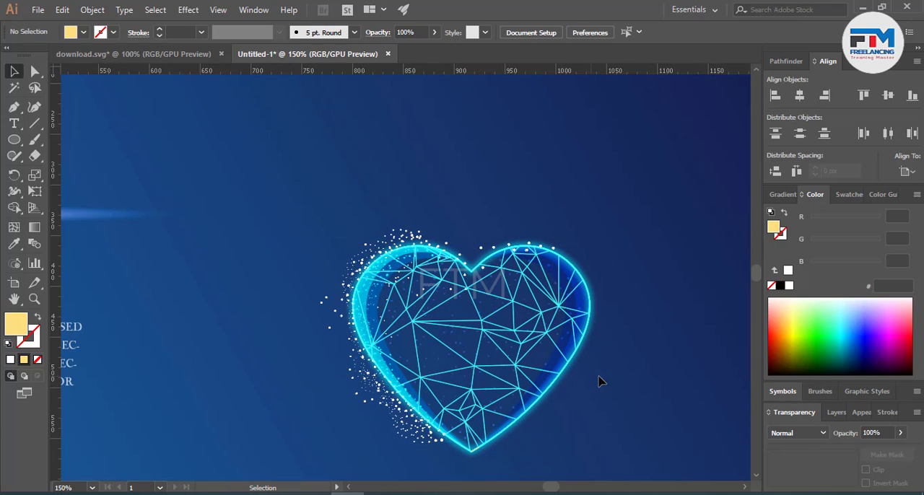
Step: Set the wireframe heart group's blend mode to Overlay
click(537, 352)
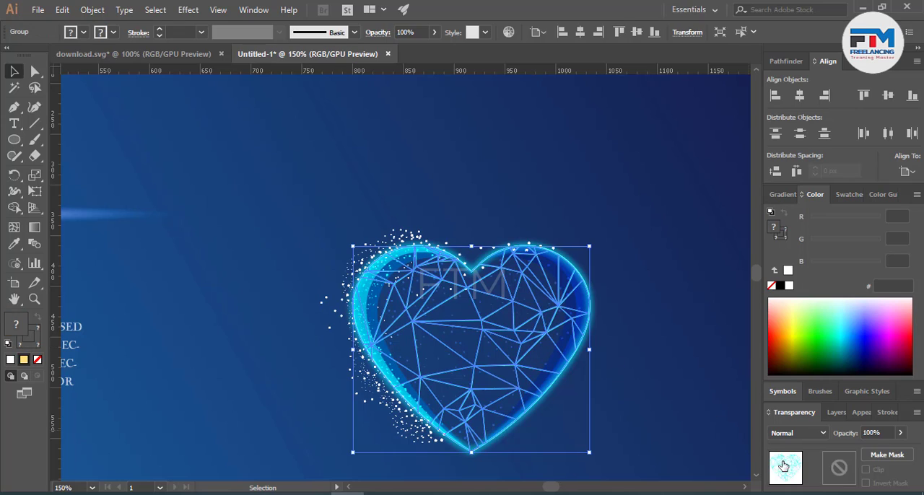
click(798, 433)
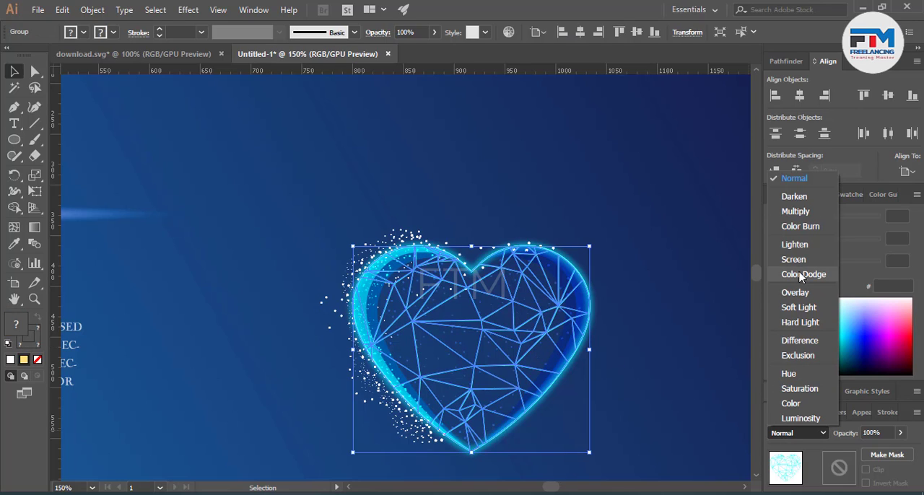
click(796, 296)
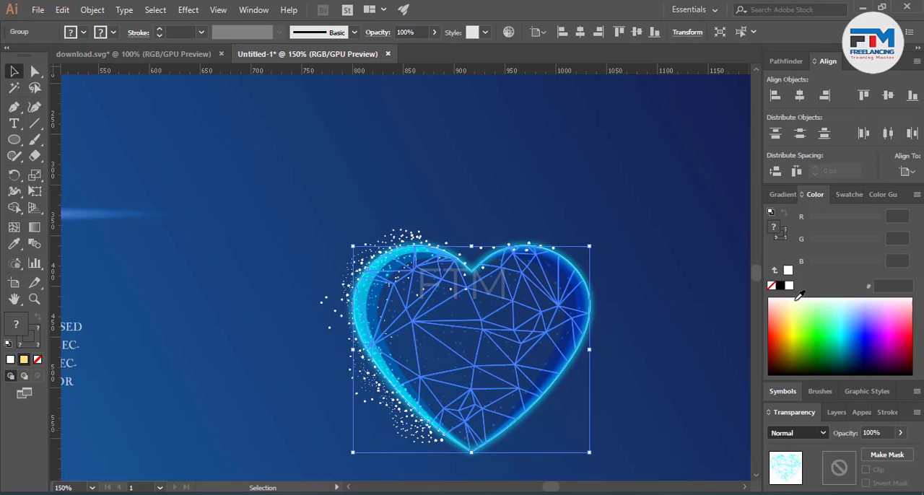
click(671, 357)
key(ctrl+0)
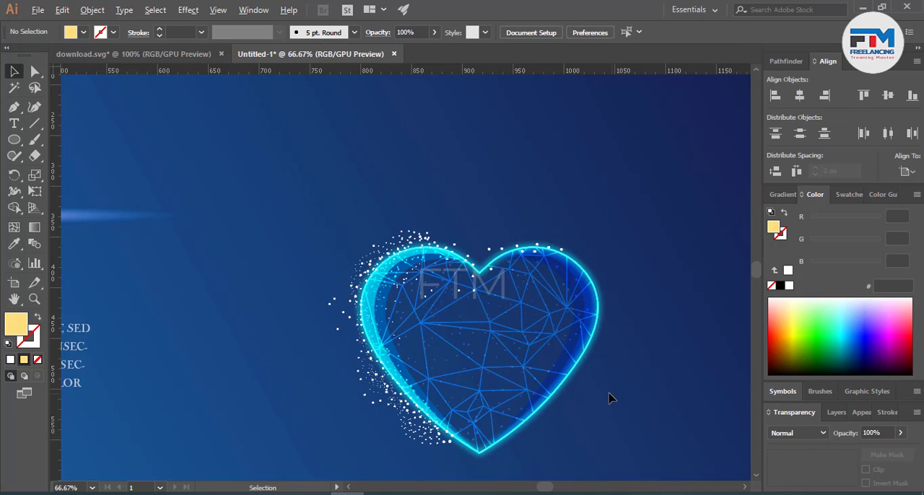
click(511, 392)
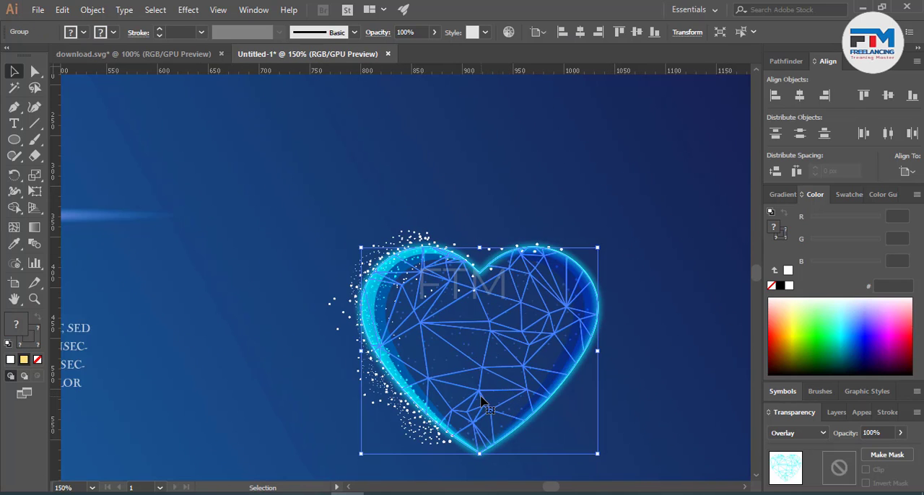
click(580, 408)
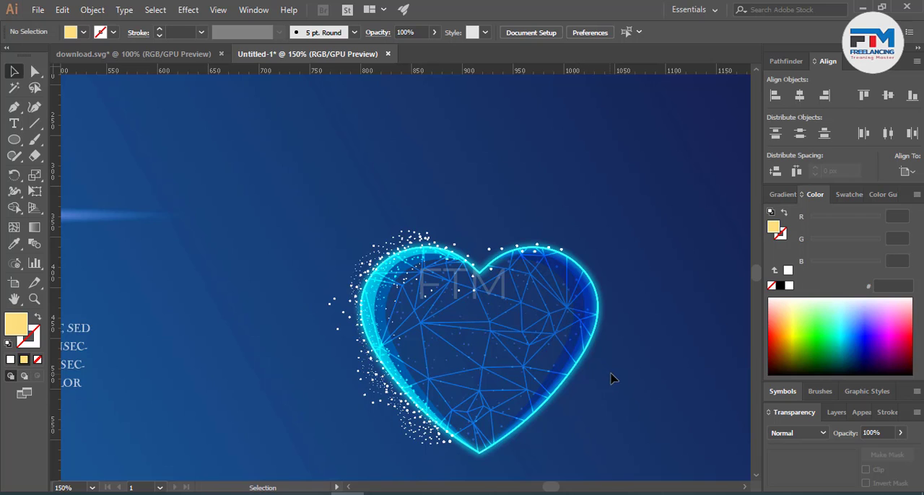
Step: Duplicate the glow ellipse from under the LOVE heading to beneath the heart's tip and reshape it to about 408 x 69 px
scroll(610, 379, down, 5)
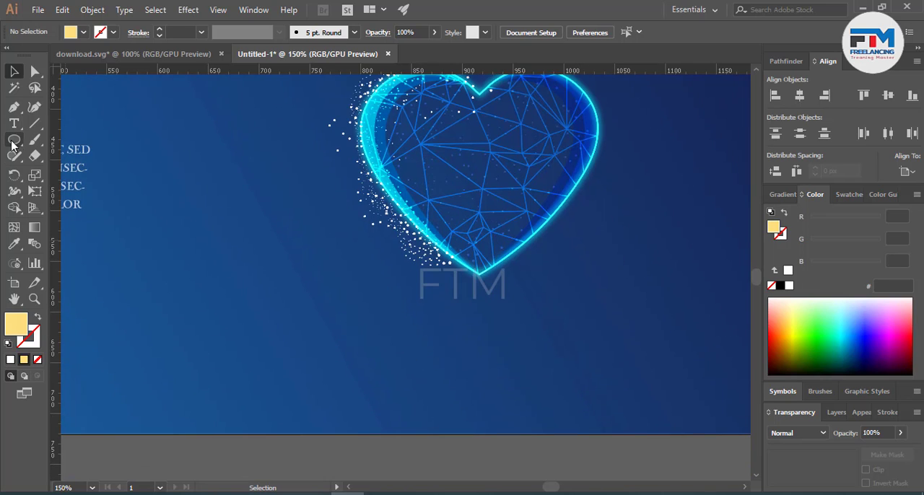
scroll(365, 274, down, 3)
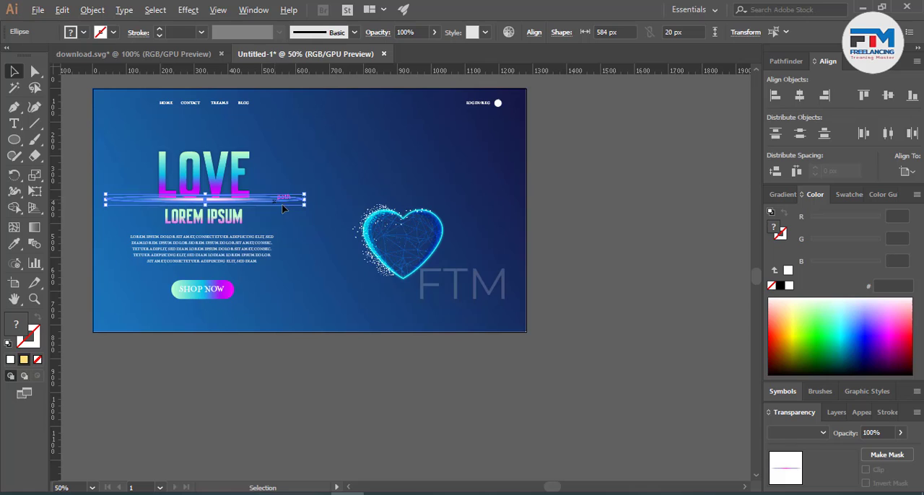
drag(282, 203, 499, 289)
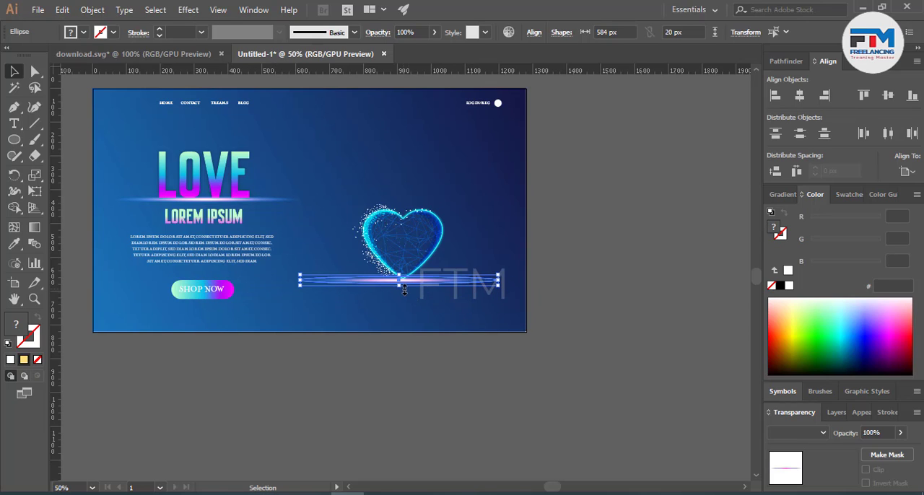
mouse_move(405, 290)
mouse_down()
mouse_move(422, 293)
mouse_move(400, 307)
mouse_up()
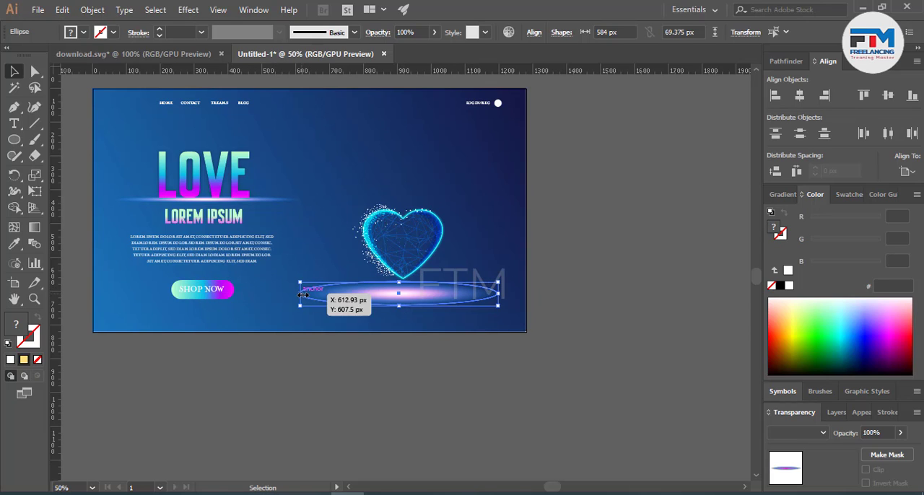
drag(301, 294, 336, 294)
drag(498, 295, 475, 297)
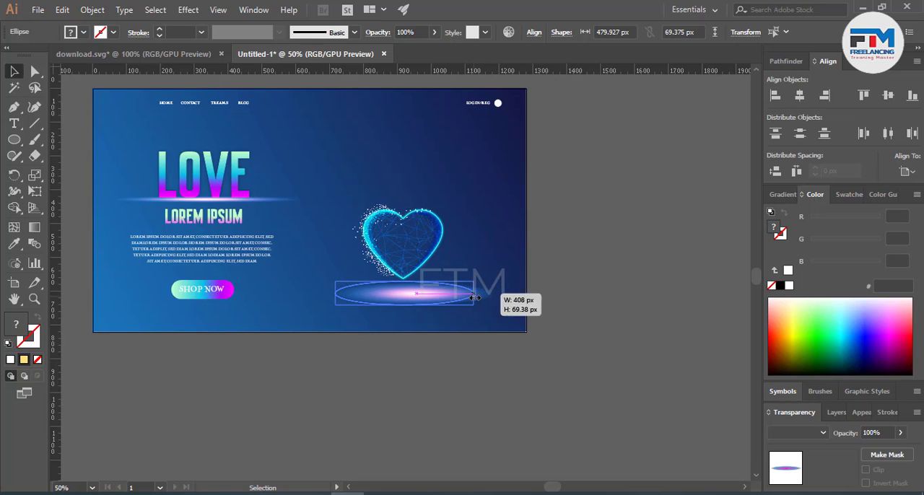
drag(418, 303, 418, 290)
click(419, 319)
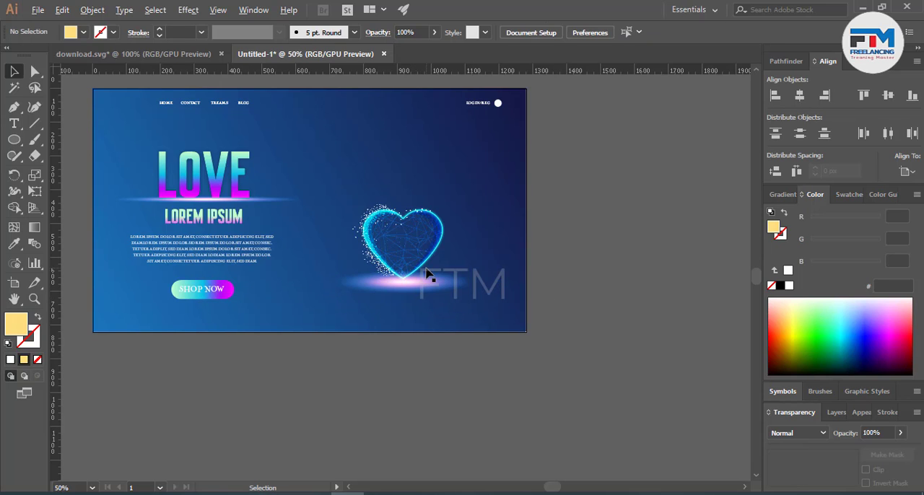
Step: Draw a small circle, sample the glow ellipse's gradient onto it and place it to the right of the heart
scroll(426, 273, up, 2)
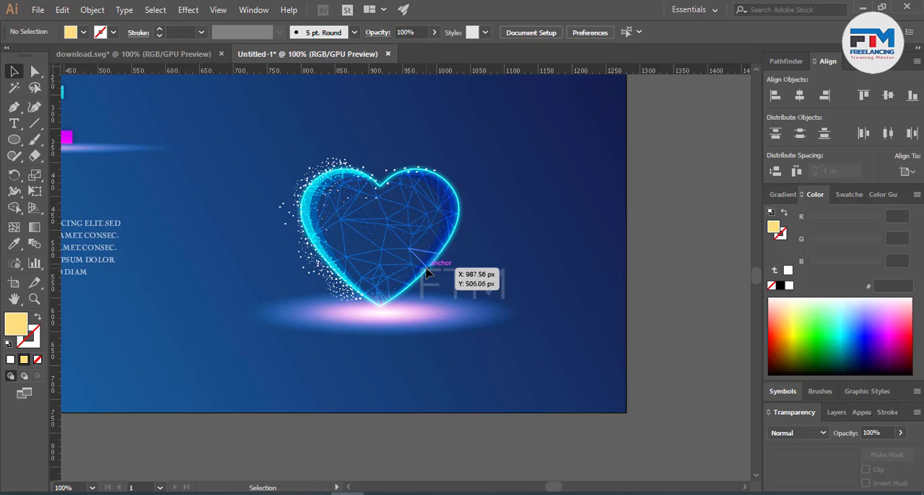
click(13, 140)
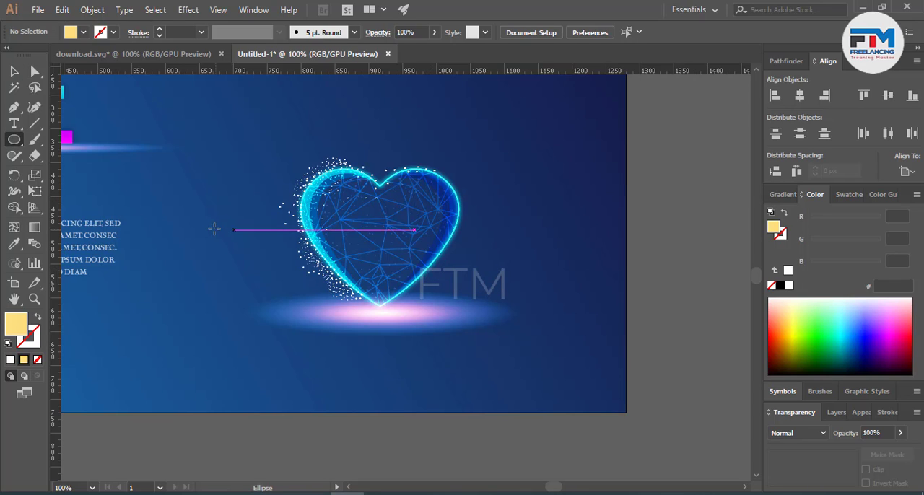
drag(213, 229, 232, 246)
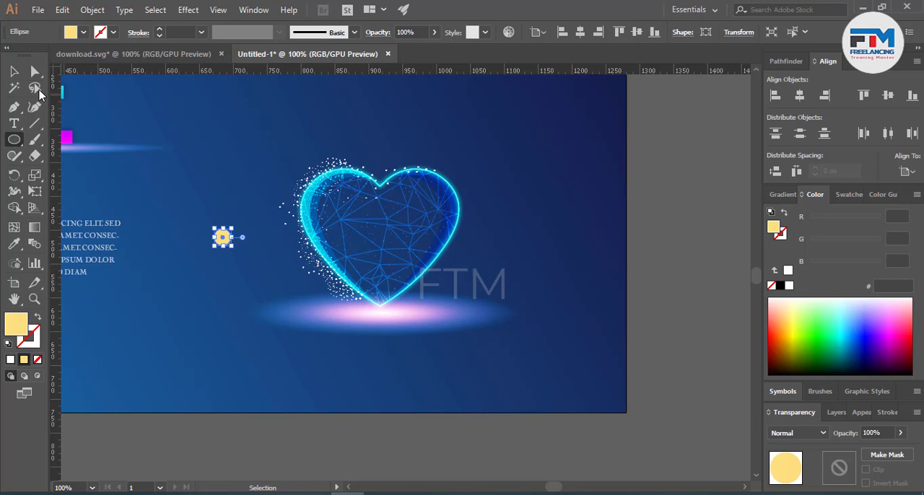
click(14, 243)
click(320, 309)
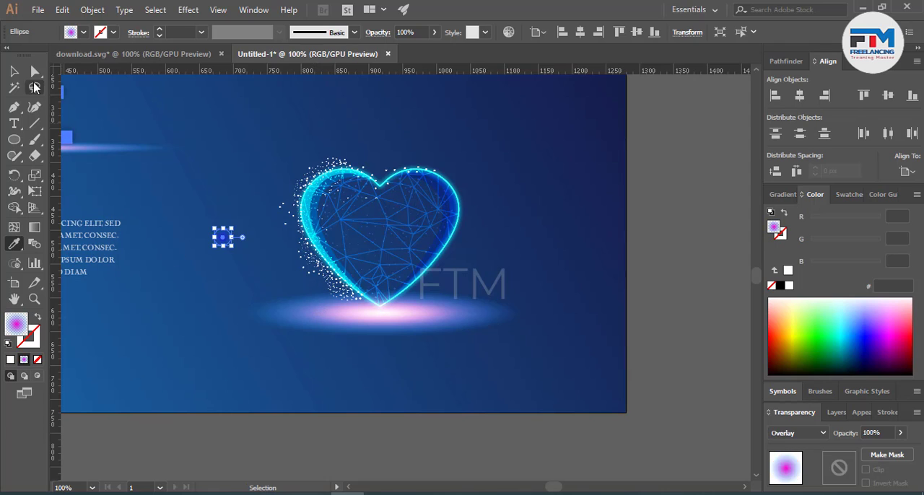
click(191, 193)
drag(222, 238, 482, 247)
Step: Make the small circle's radial gradient fade outward from a magenta center and set its blend mode to Screen
click(783, 194)
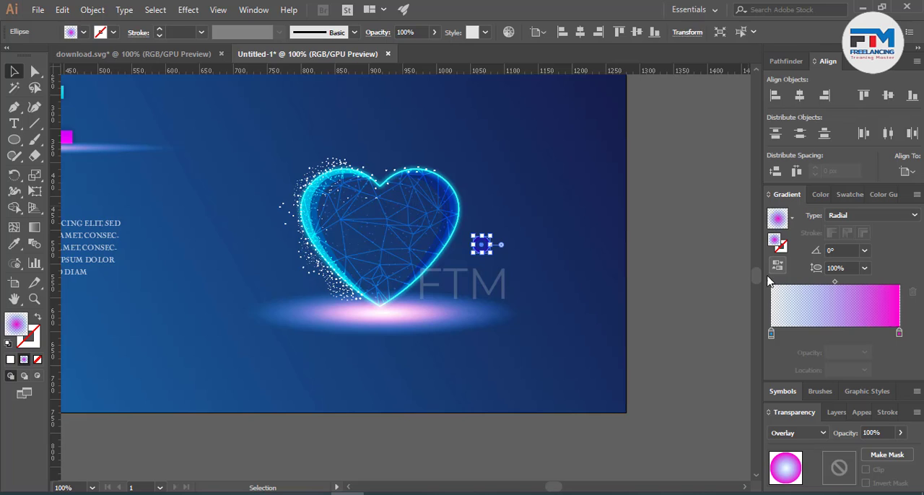
click(568, 286)
scroll(513, 264, up, 4)
click(397, 196)
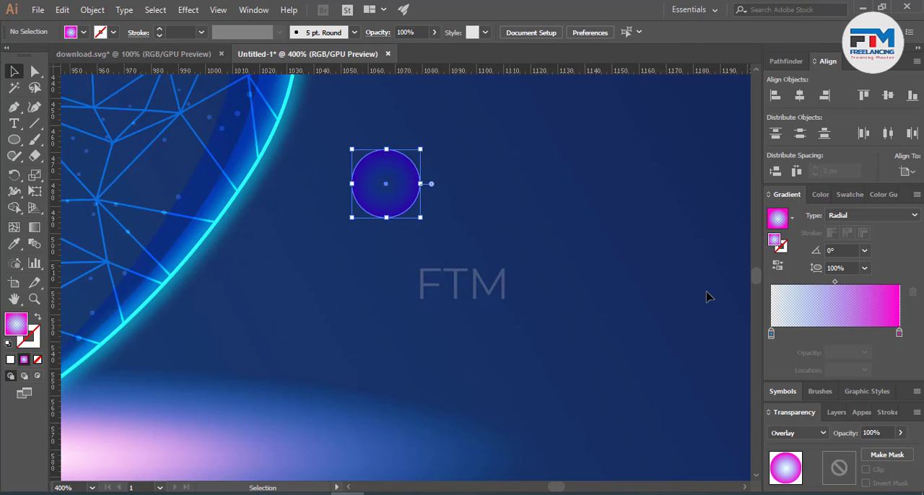
click(777, 265)
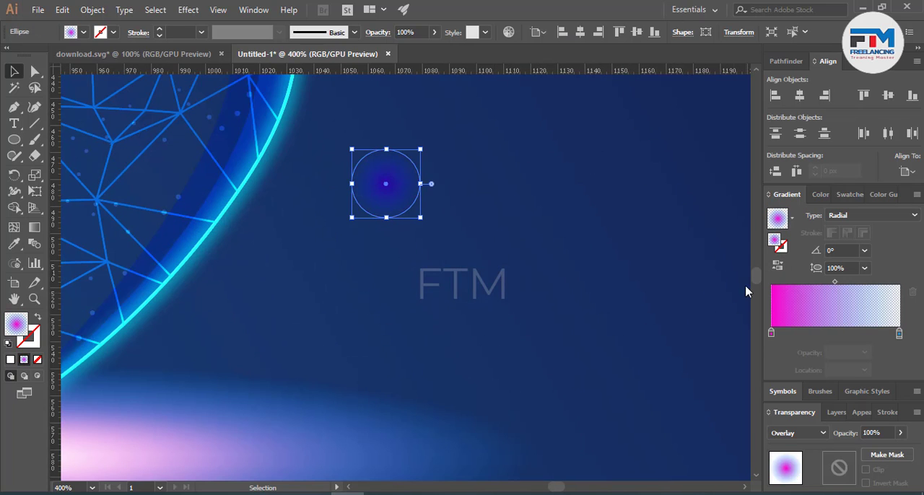
click(791, 434)
click(791, 281)
click(589, 319)
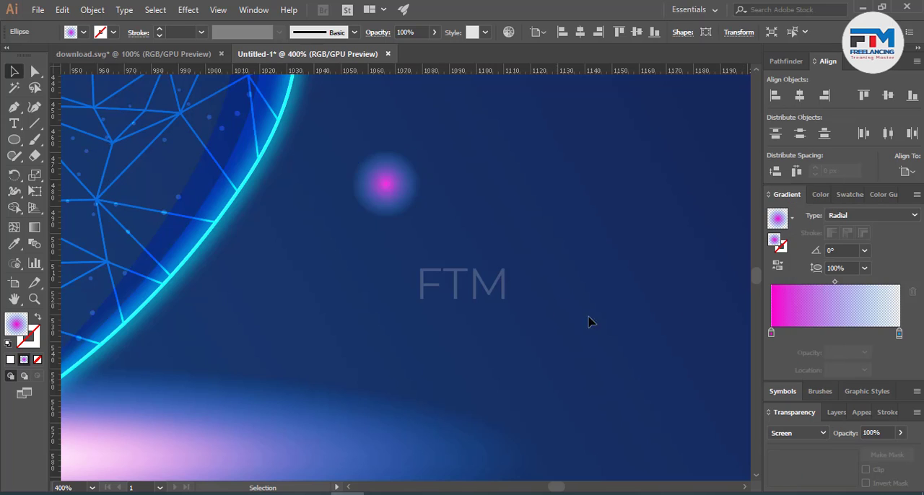
Step: Recolor the small circle's gradient with a white center stop and a black transparent outer stop
scroll(625, 348, down, 3)
click(542, 291)
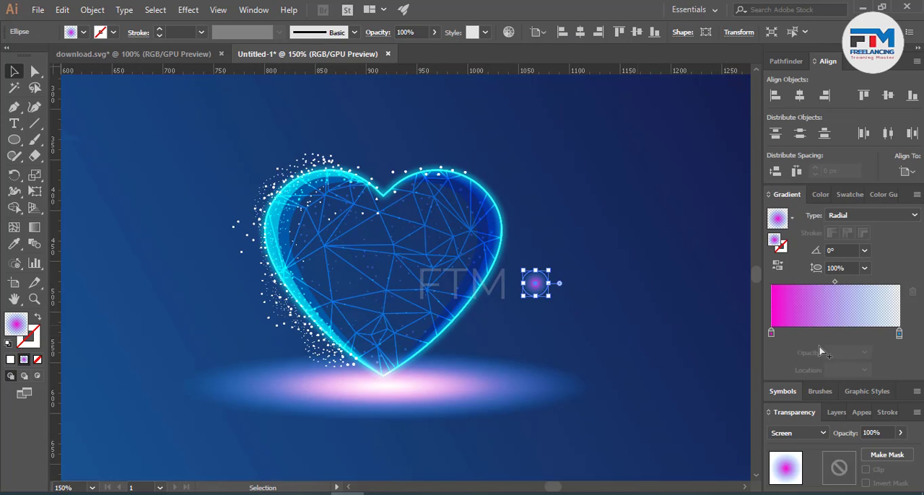
click(900, 335)
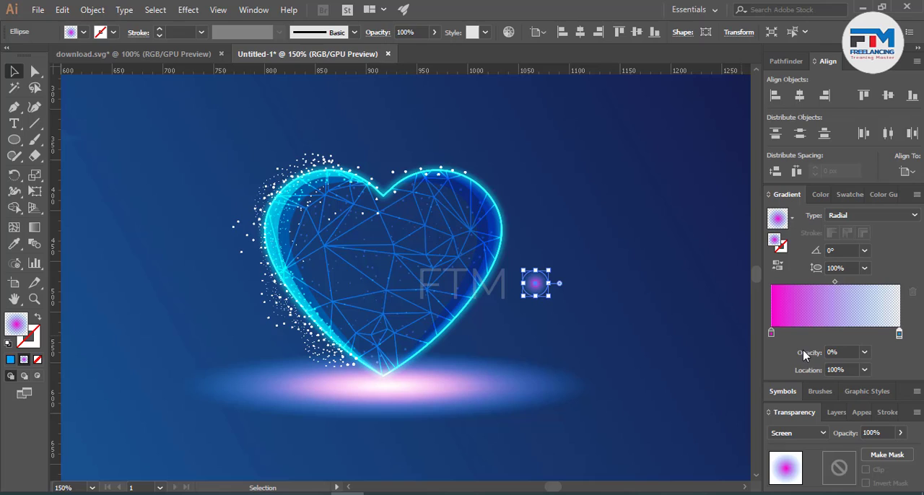
click(628, 347)
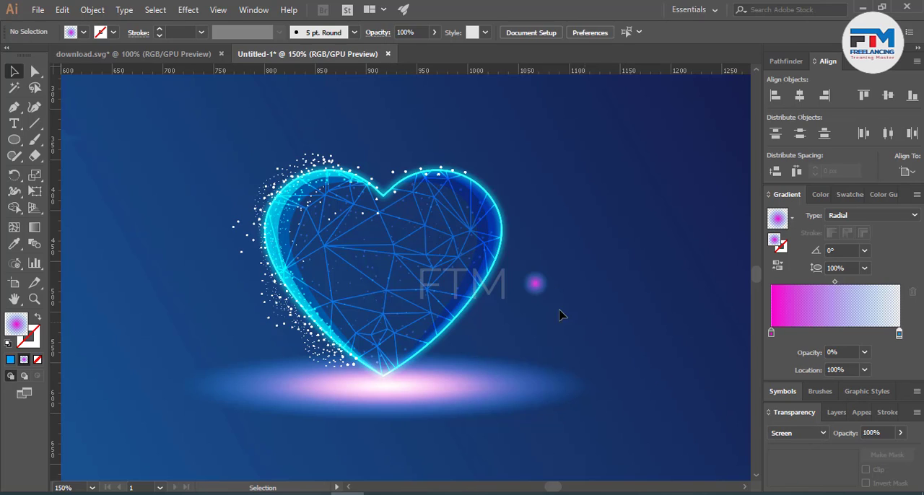
click(548, 290)
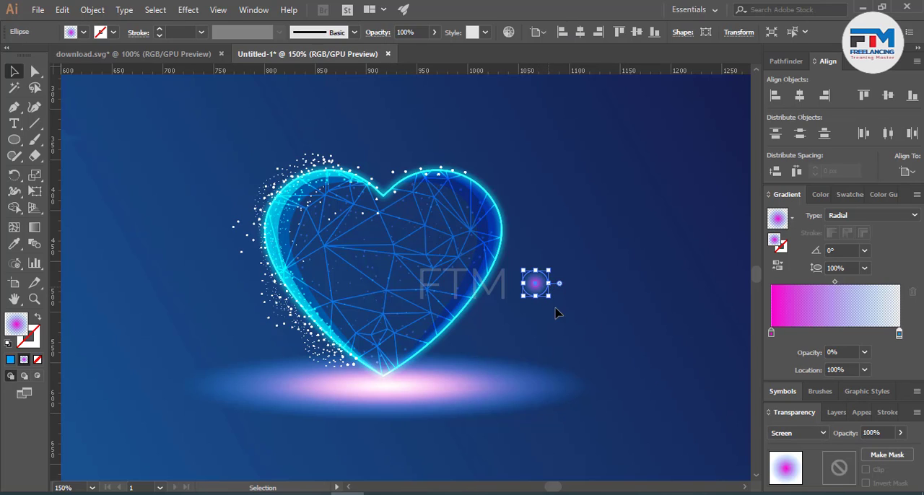
double_click(772, 334)
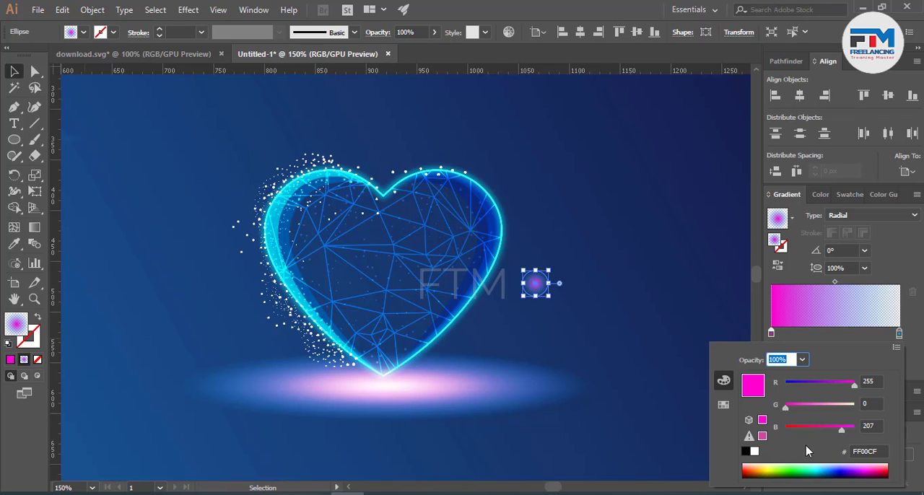
click(824, 467)
click(668, 353)
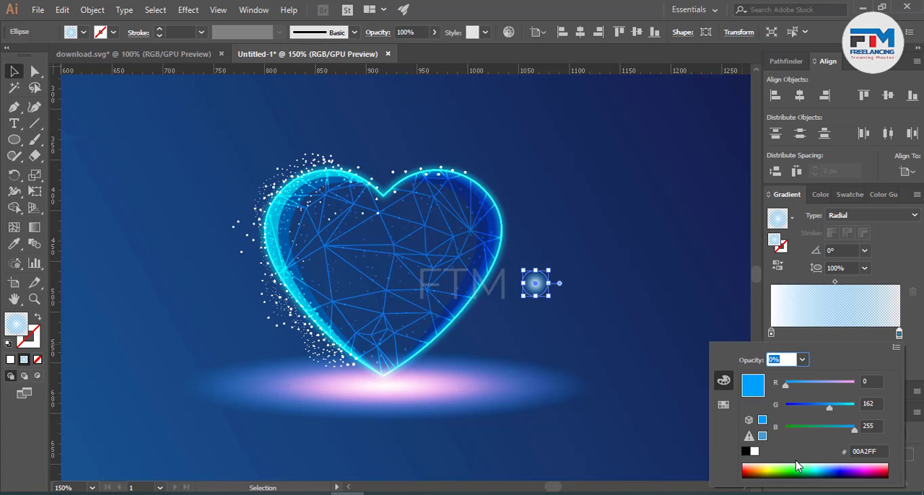
click(747, 452)
click(595, 365)
Step: Shrink the white glow circle and center it on a wireframe vertex in the heart's lower right half
scroll(513, 306, up, 5)
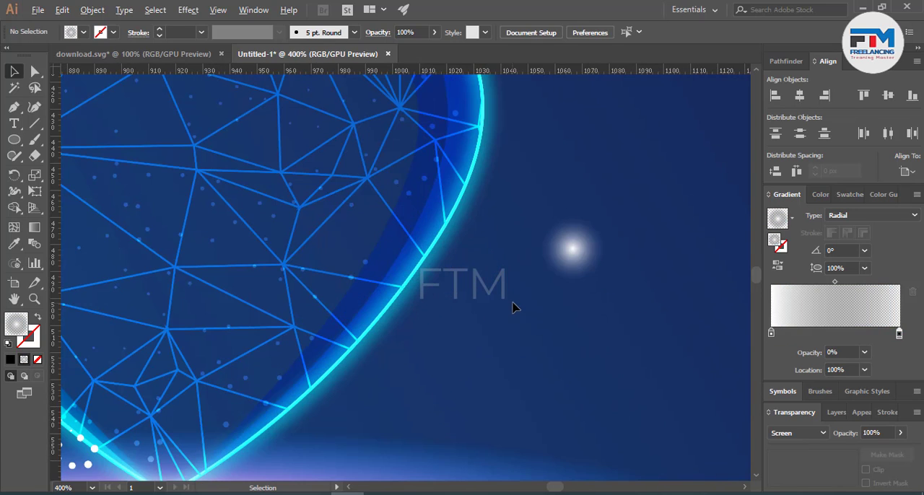
drag(572, 248, 309, 207)
scroll(293, 198, up, 5)
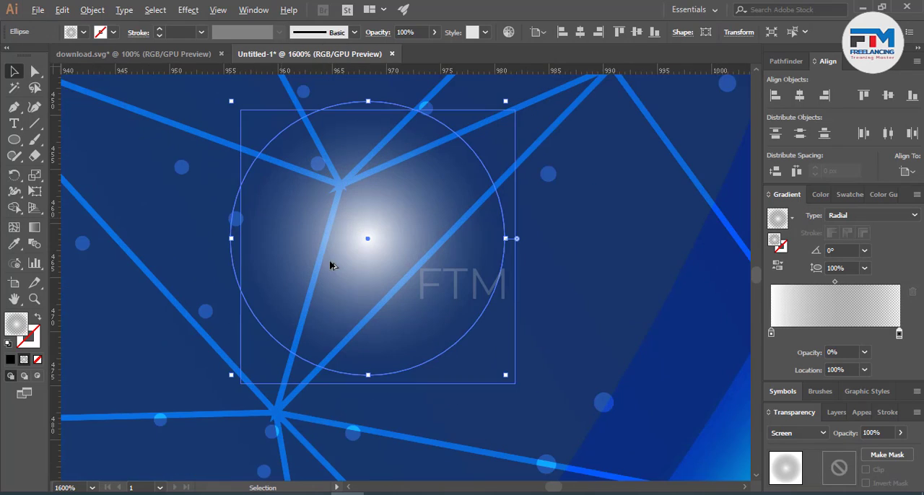
drag(507, 377, 408, 276)
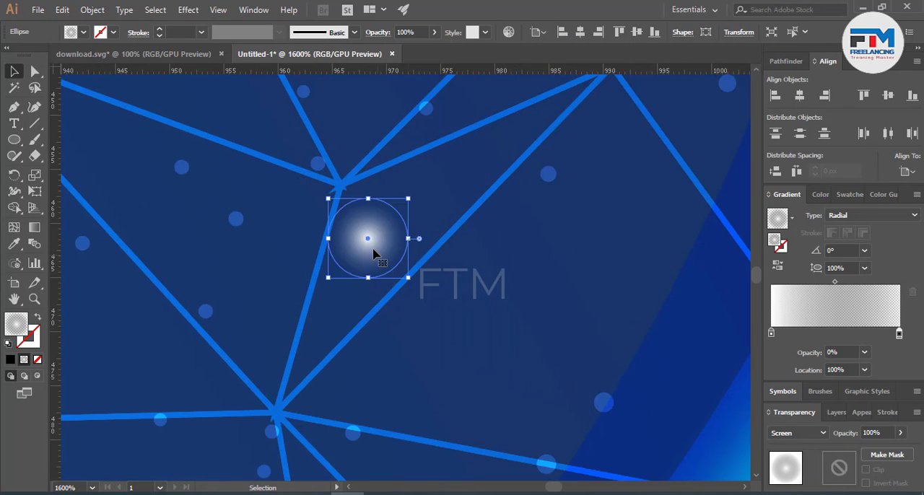
drag(376, 250, 346, 204)
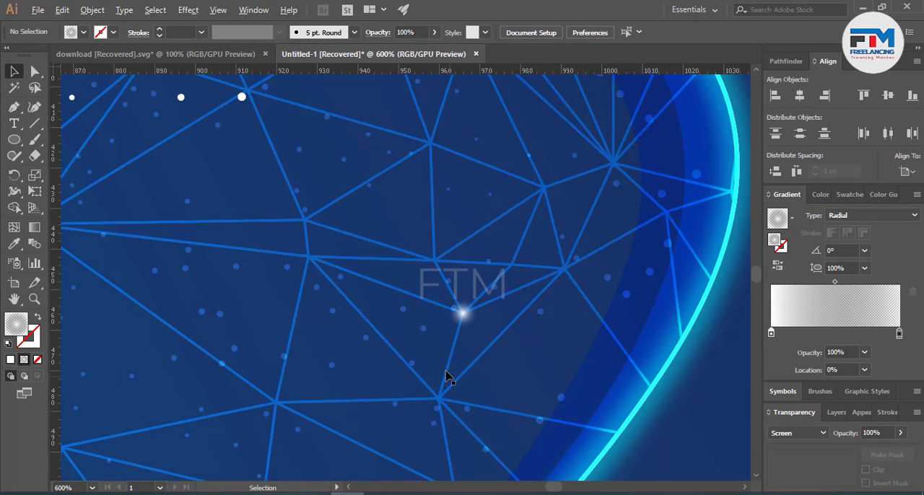
Step: Copy the white glow dot onto the vertex just below it and onto the many-line vertex near the heart's right edge
drag(471, 317, 466, 422)
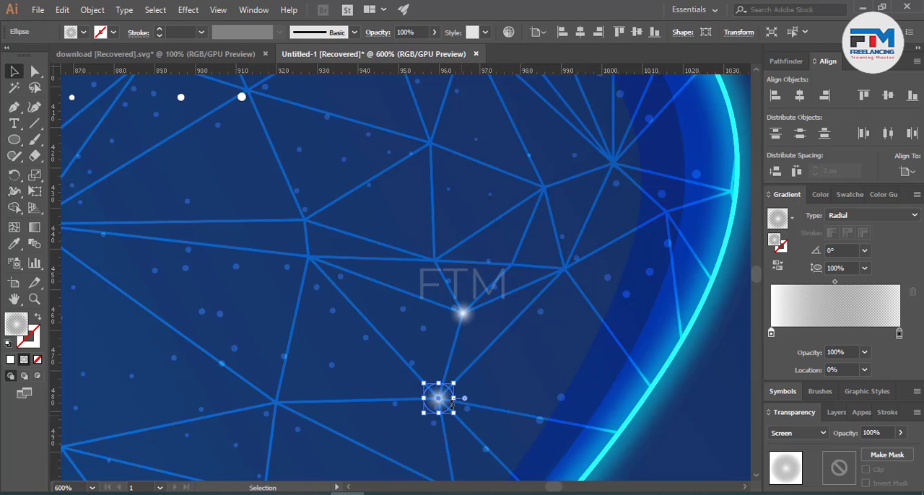
scroll(484, 415, down, 2)
click(639, 400)
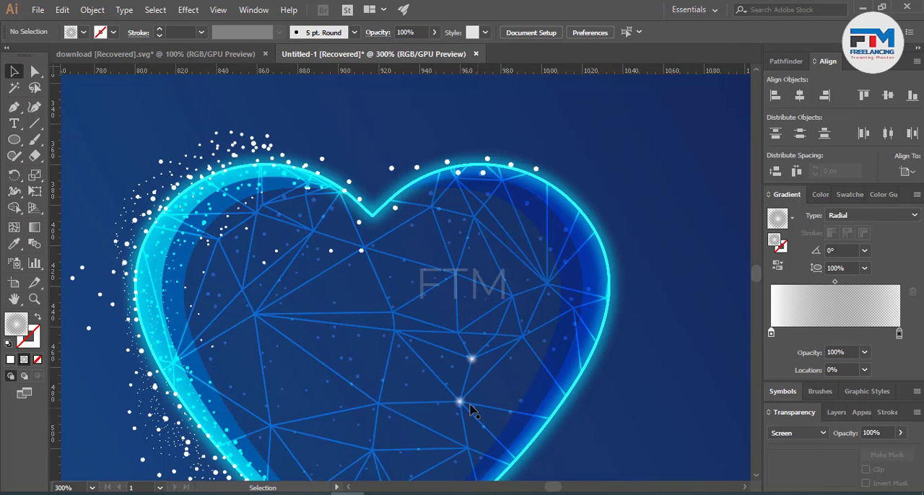
drag(462, 408, 547, 284)
click(610, 295)
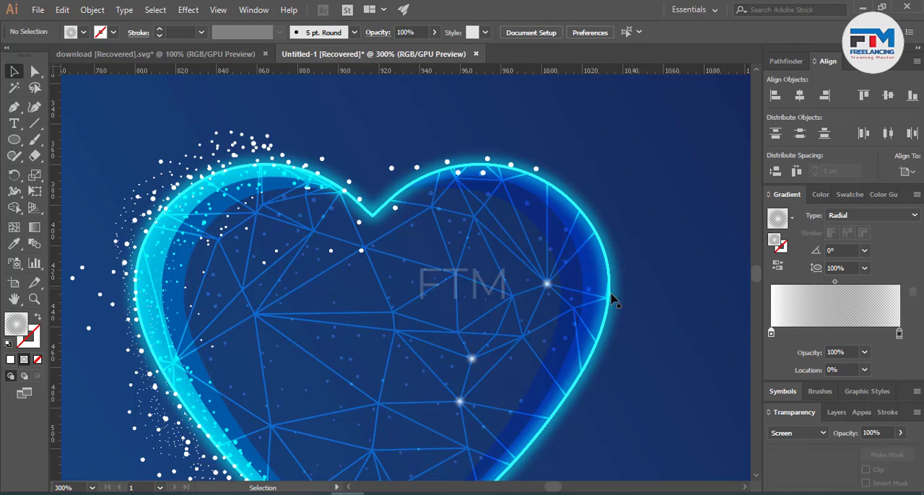
Step: Copy the white glow dot onto three more wireframe vertices in the heart's right half
click(547, 285)
click(570, 296)
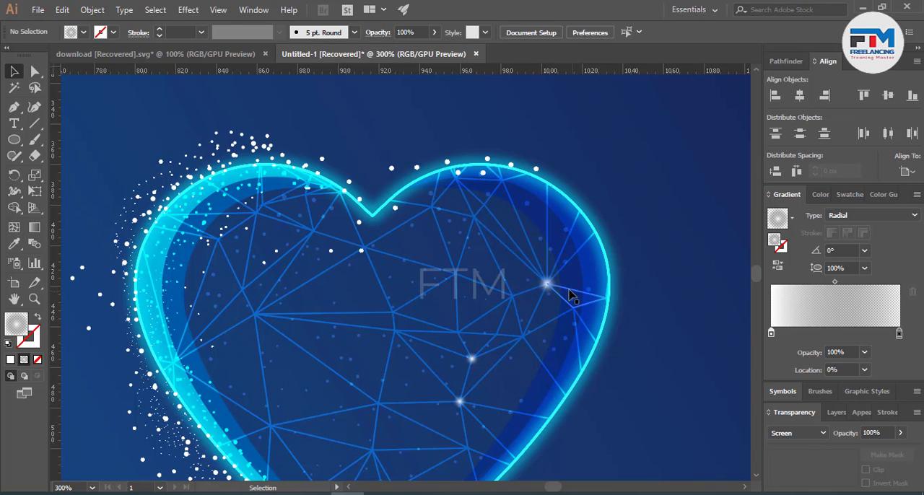
drag(546, 286, 585, 244)
click(686, 268)
click(692, 265)
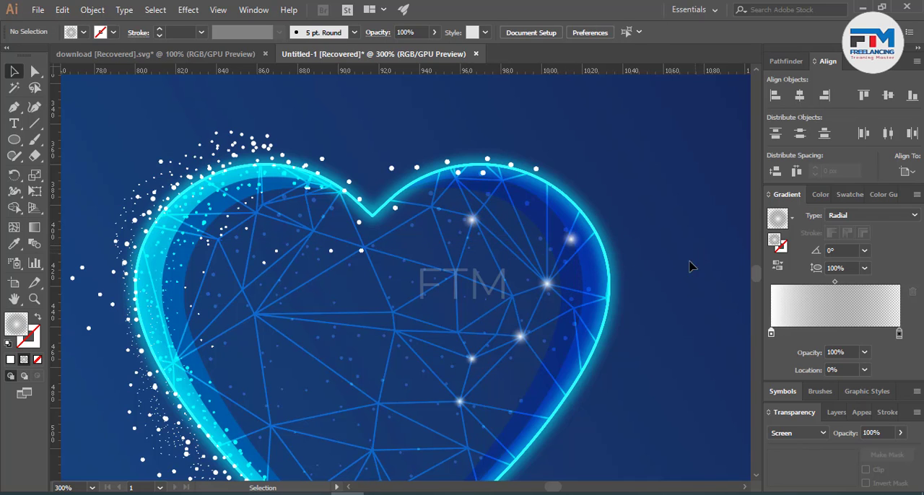
Step: Try to group all the heart artwork together with the light ellipse beneath it
scroll(668, 324, down, 2)
scroll(669, 326, down, 2)
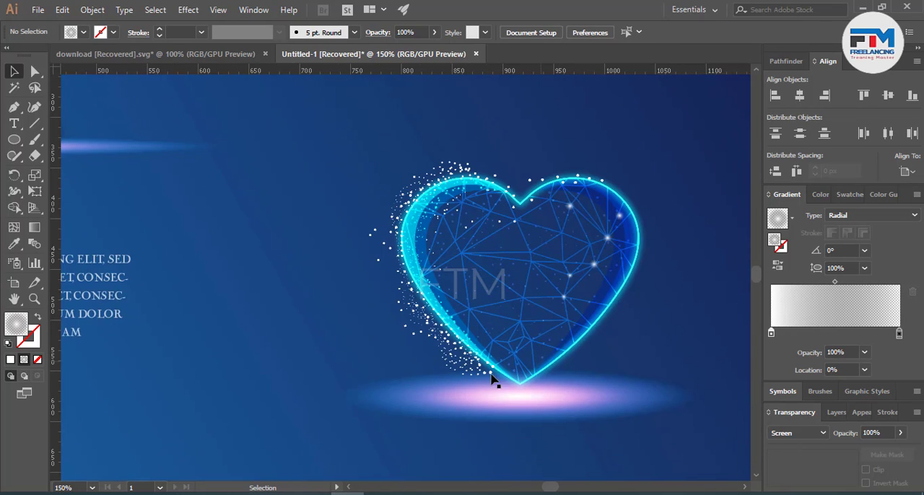
scroll(505, 383, right, 3)
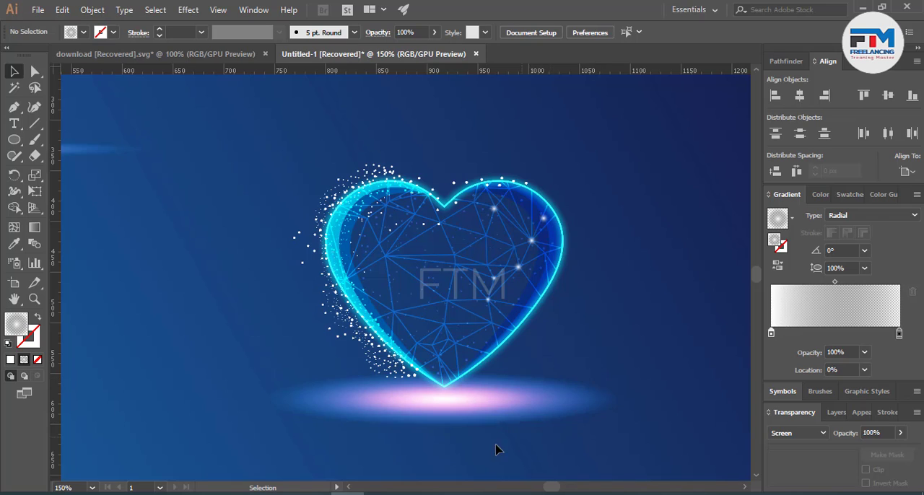
click(462, 423)
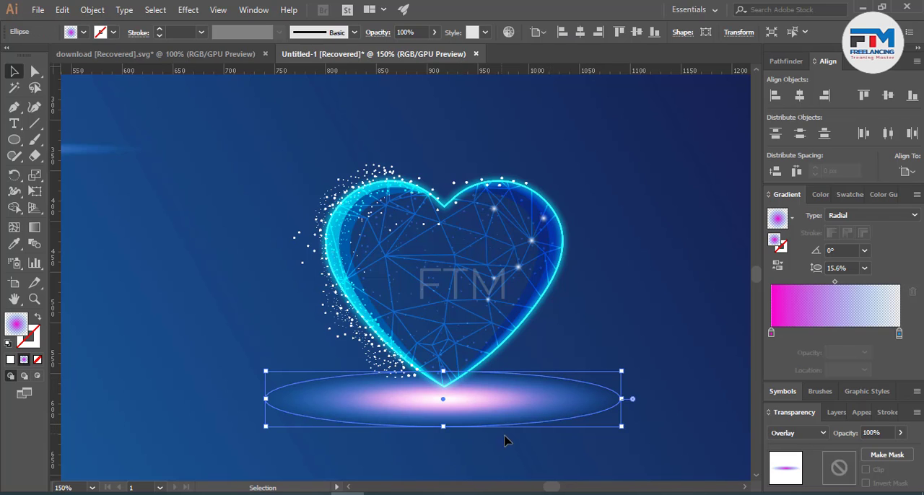
click(632, 381)
alt+scroll(497, 429, down, 2)
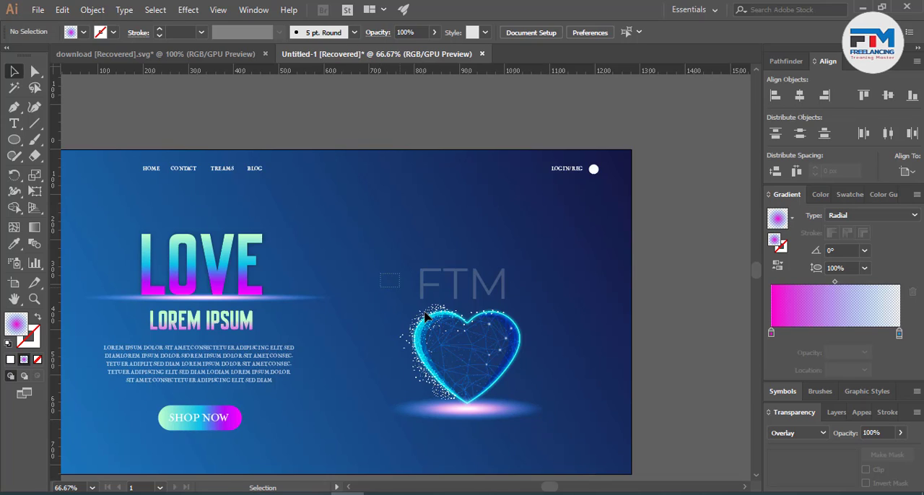
drag(558, 442, 559, 443)
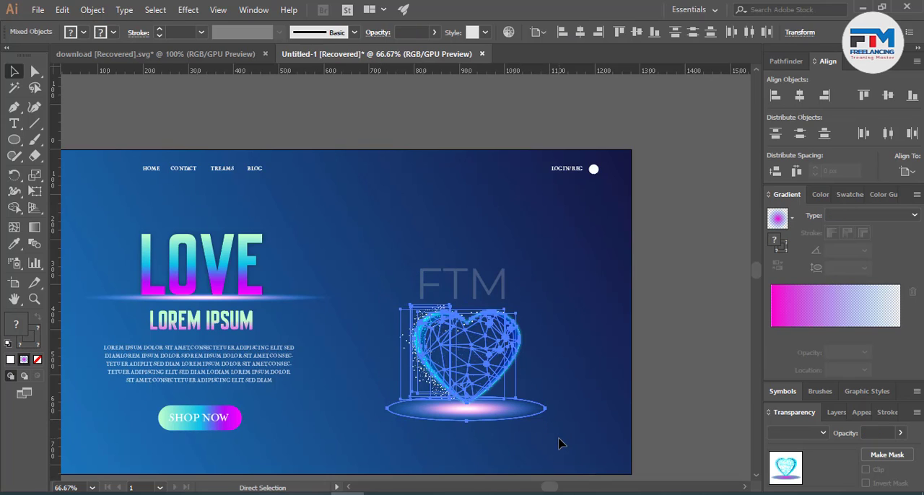
key(ctrl+g)
click(535, 361)
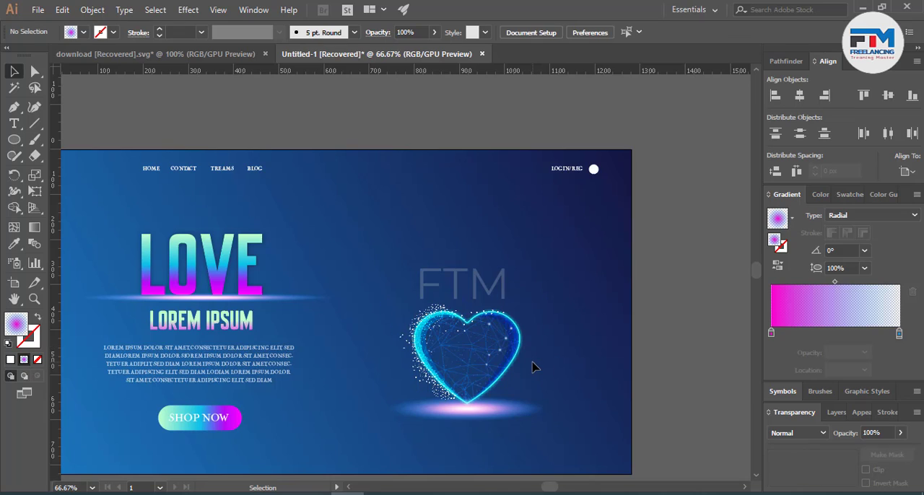
key(ctrl+z)
click(587, 338)
Step: Try to delete the wireframe line group inside the heart
click(488, 366)
scroll(489, 367, up, 2)
click(488, 389)
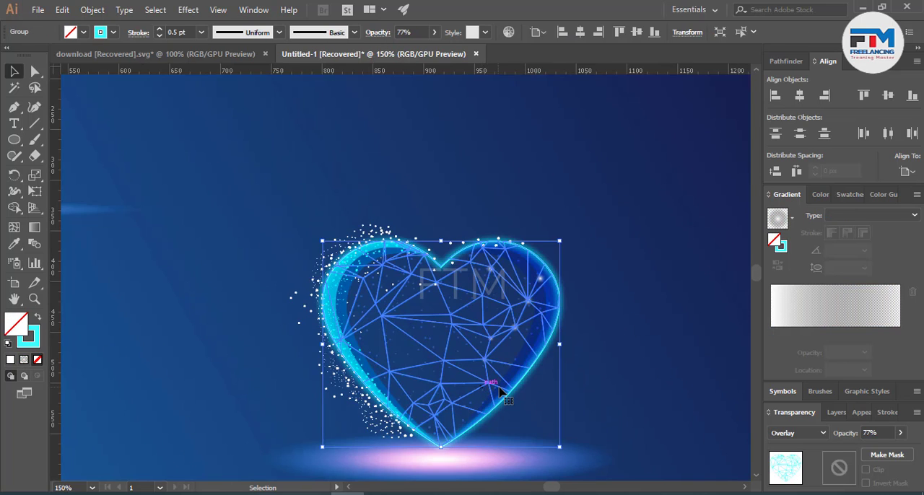
key(Delete)
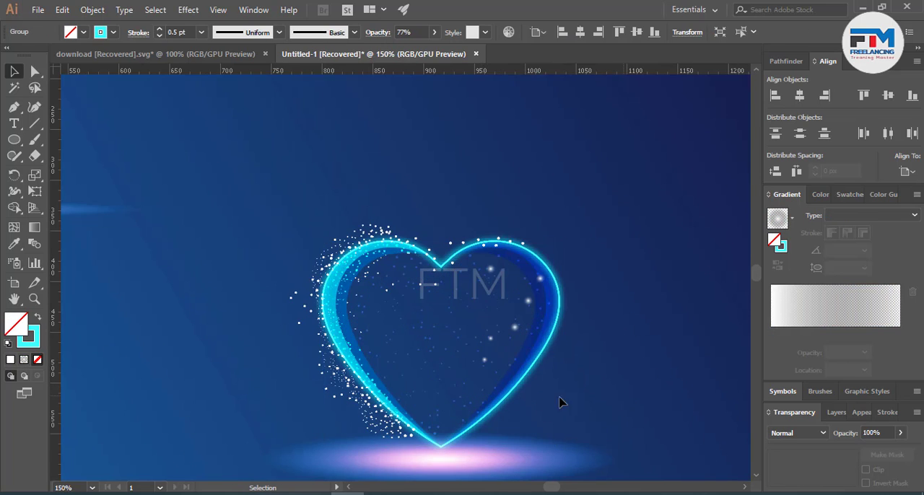
scroll(396, 421, down, 2)
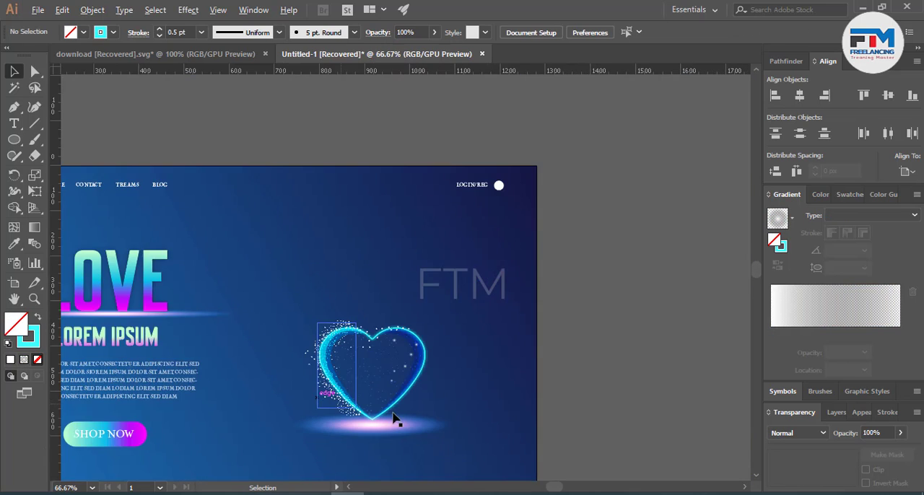
click(495, 404)
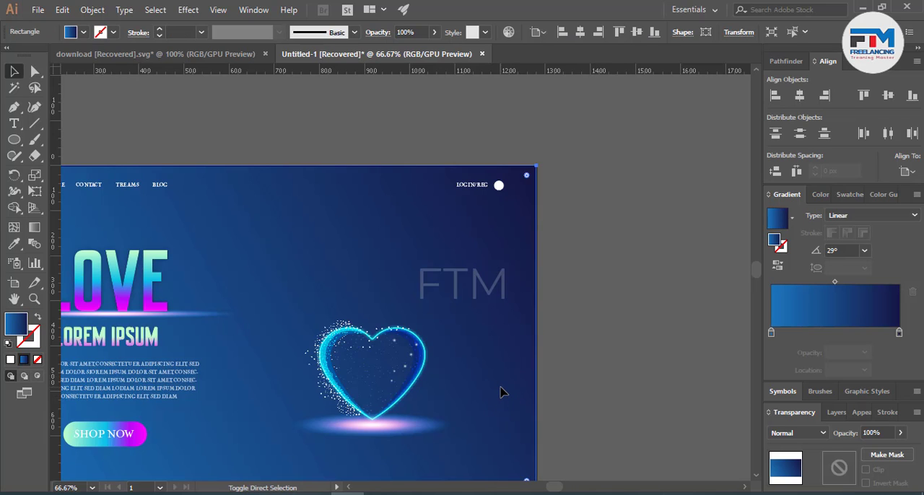
scroll(349, 407, up, 2)
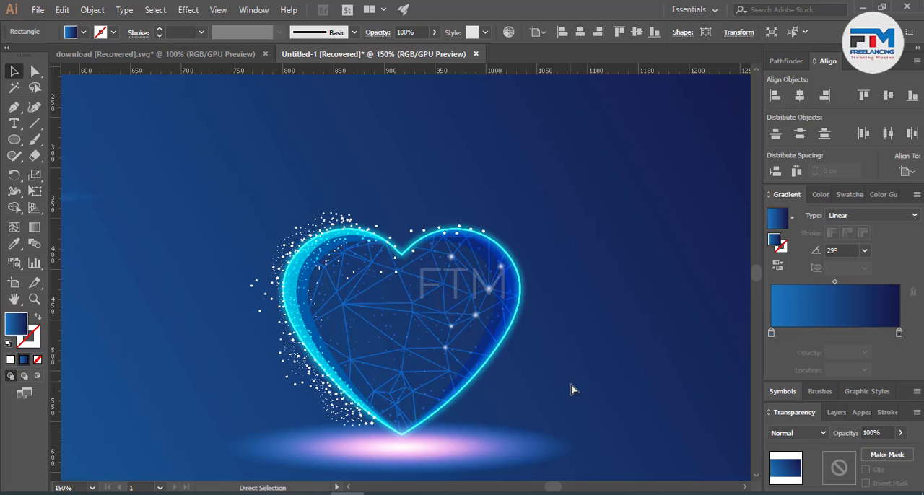
Step: Group the heart's outline, wireframe, particles and glow dots, leaving out the light ellipse beneath
key(ctrl+shift+a)
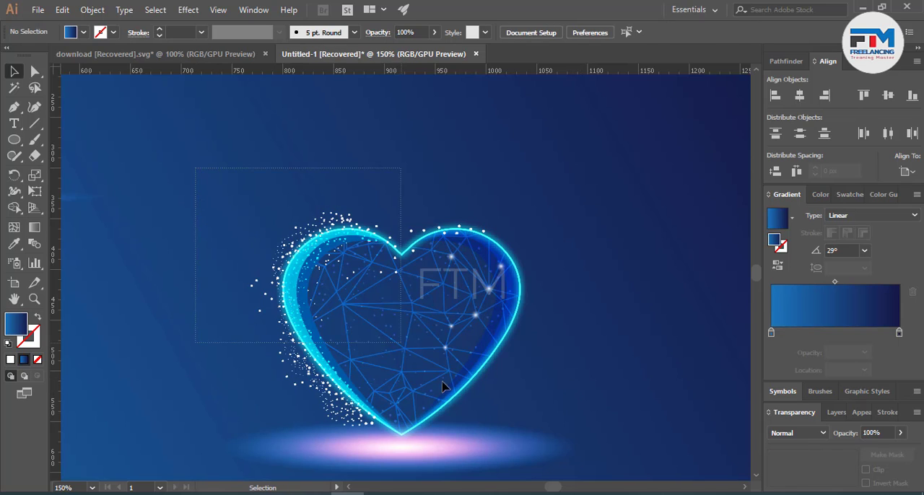
drag(442, 387, 590, 479)
shift+click(537, 446)
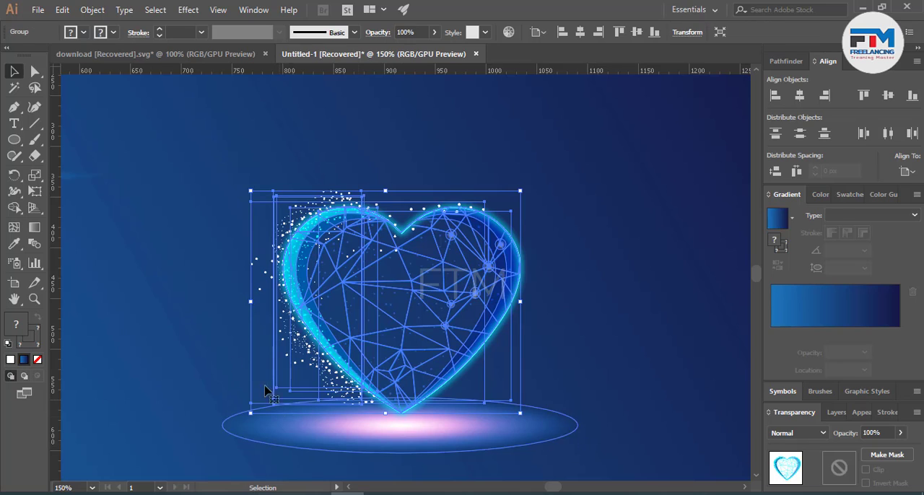
key(ctrl+shift+a)
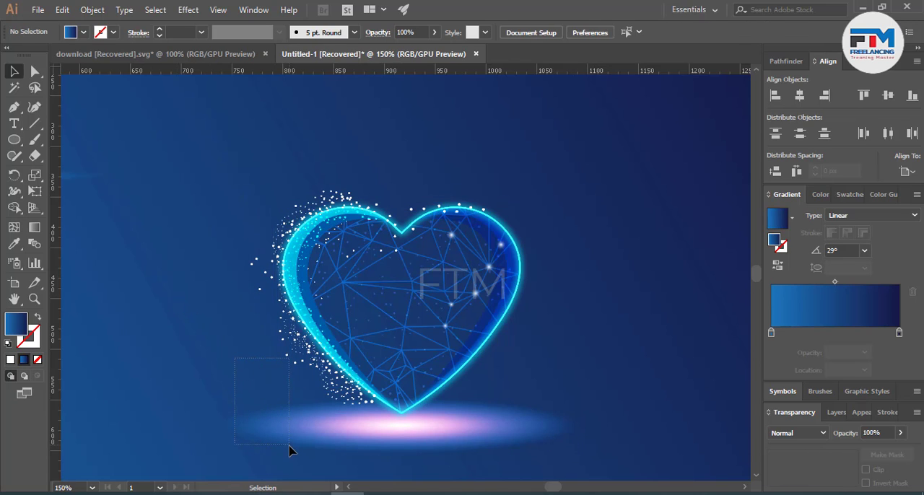
Step: Copy the grouped heart about 157 px to the right and 149 px up, leaving the light ellipse in place
drag(288, 446, 298, 443)
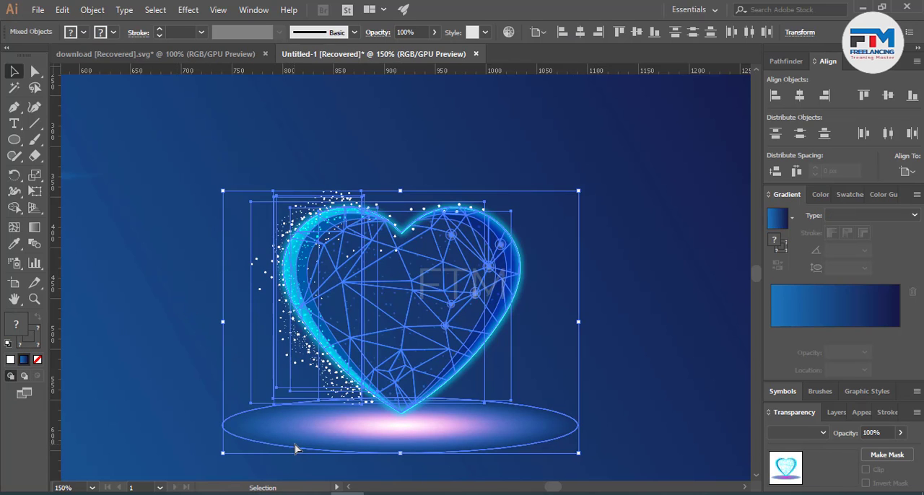
click(585, 371)
drag(455, 365, 625, 204)
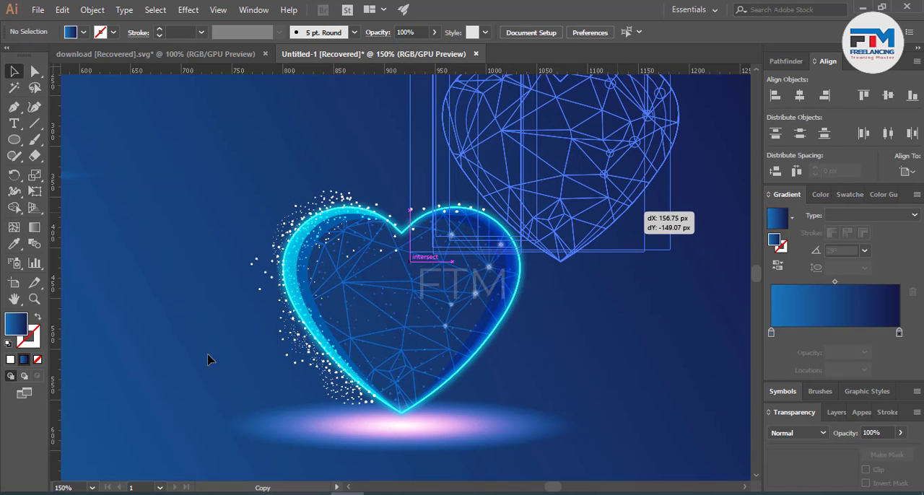
drag(194, 326, 567, 473)
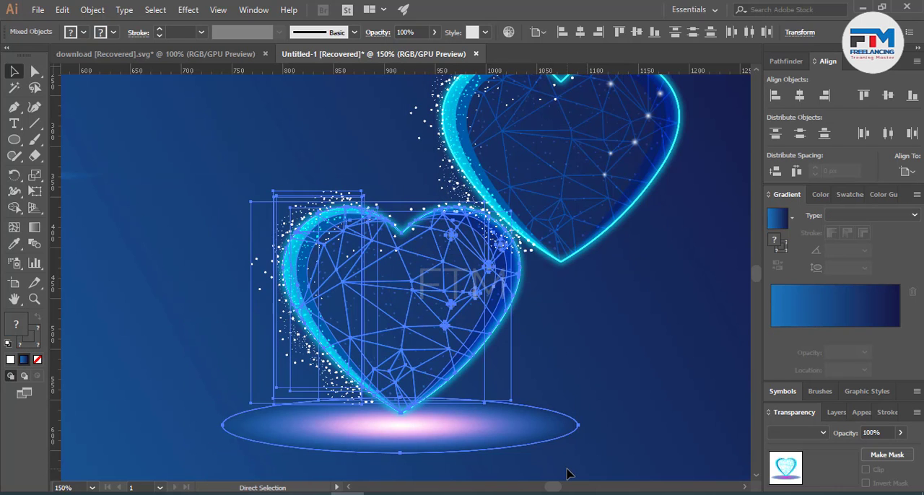
click(617, 363)
scroll(305, 418, down, 3)
scroll(397, 369, up, 3)
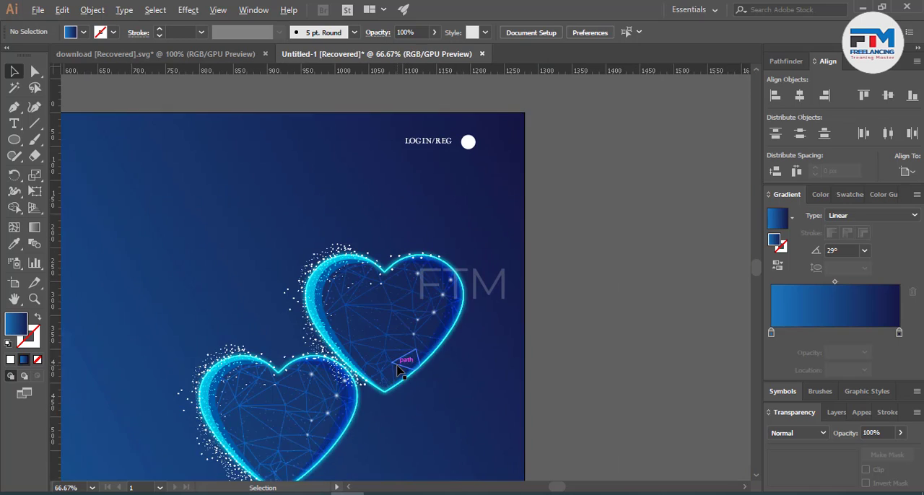
Step: Try to delete the copied heart at the upper right
scroll(402, 371, up, 2)
click(409, 391)
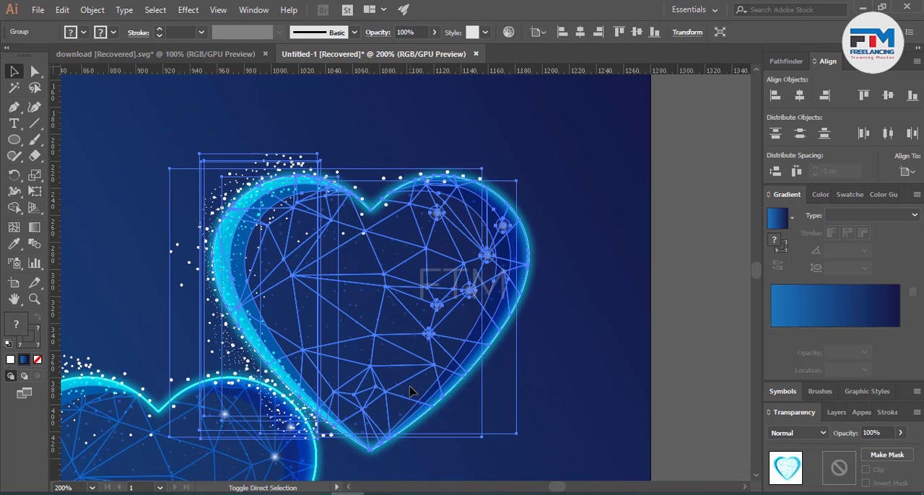
key(Delete)
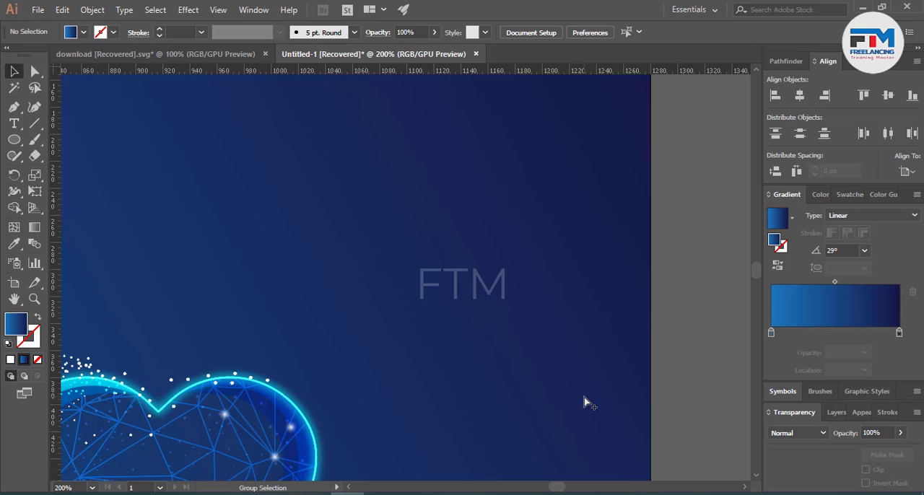
click(585, 402)
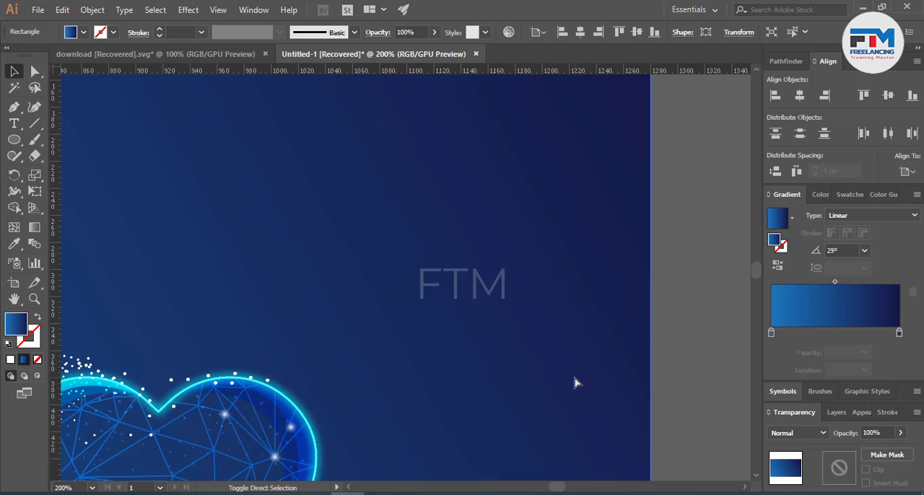
key(ctrl+z)
Step: Scale the copied heart down to about 188 × 156 px and place it above the large heart
scroll(579, 388, down, 2)
click(499, 355)
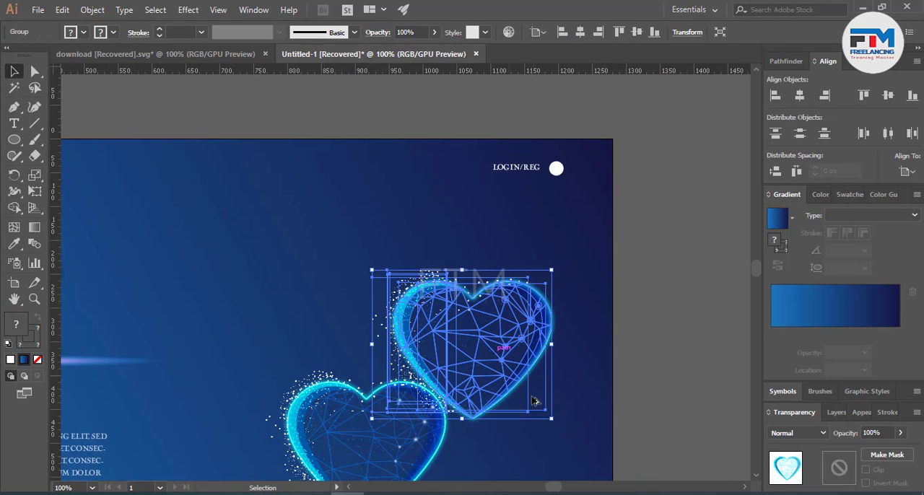
drag(540, 414, 525, 405)
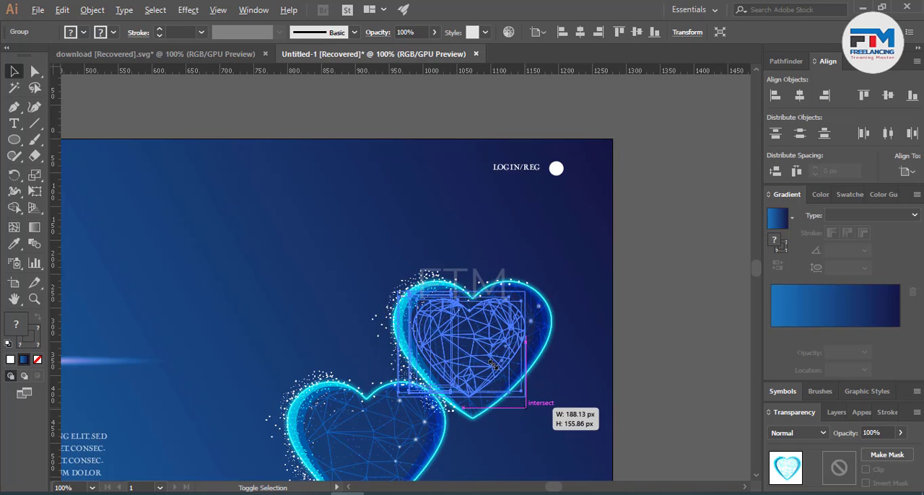
Step: Copy the second heart to its right and shrink this third heart beside the lower edge of the second one
drag(481, 361, 501, 357)
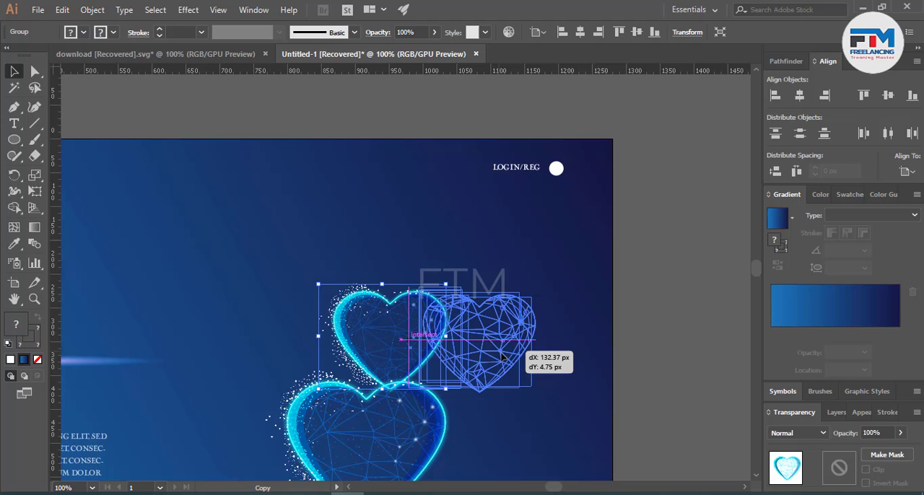
drag(530, 402, 476, 376)
click(477, 374)
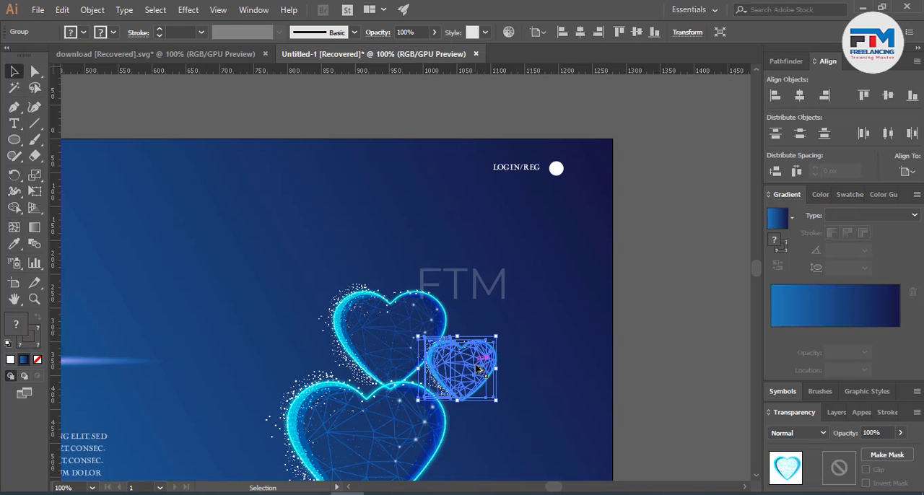
Step: Copy the third heart to its upper right and shrink it into the smallest heart of the cluster
drag(478, 368, 517, 298)
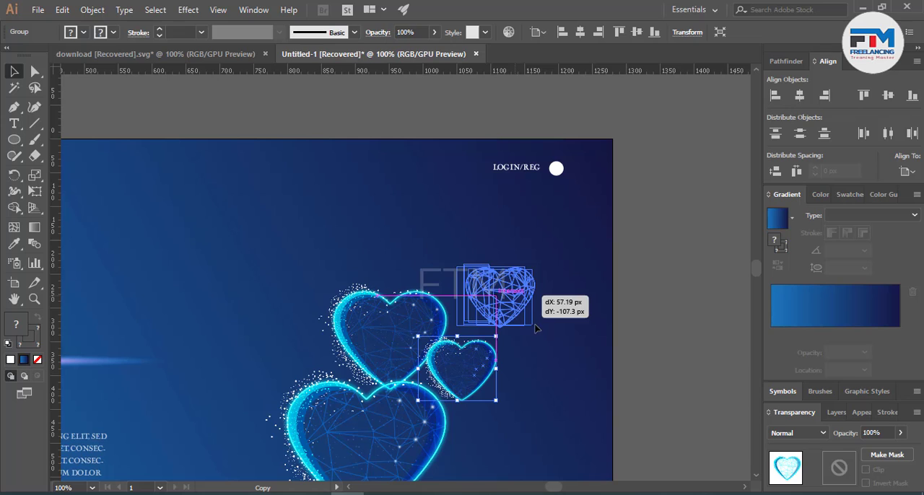
drag(534, 327, 487, 314)
click(631, 318)
scroll(631, 337, down, 3)
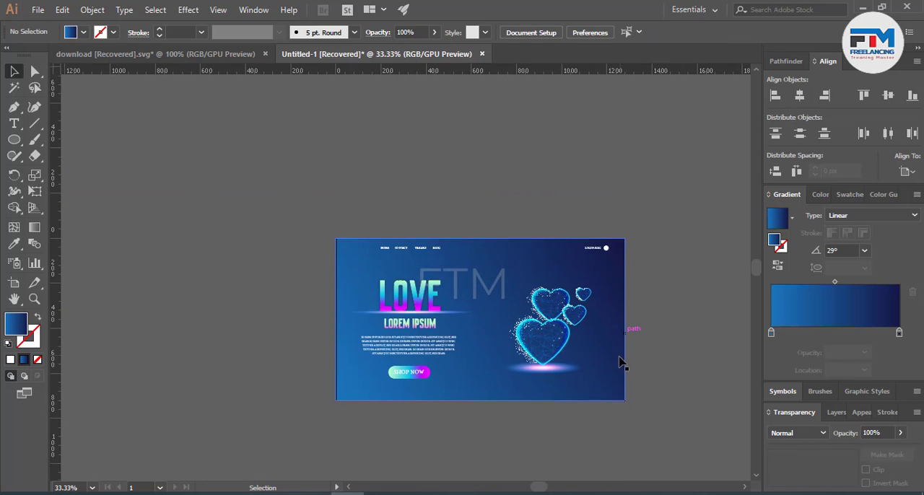
scroll(506, 404, up, 1)
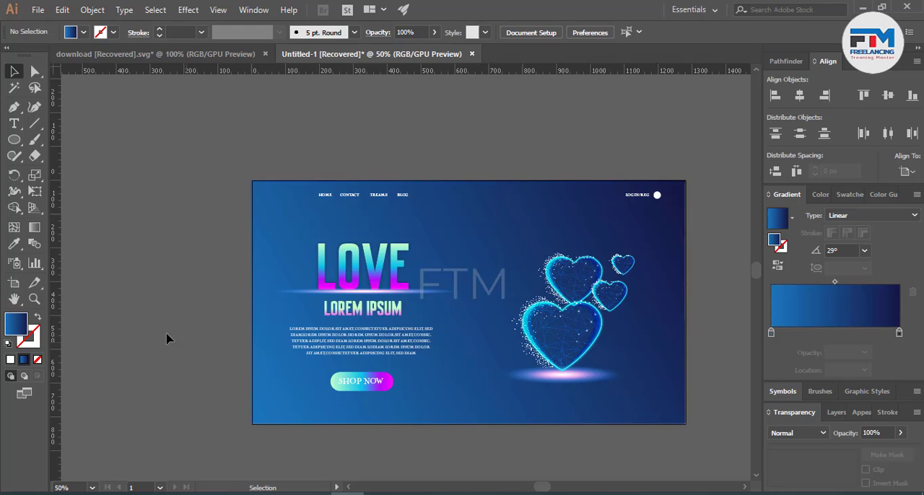
Step: Paint two freehand wavy brush lines across the banner's full width, one just below it and one through its lower half
click(34, 139)
mouse_move(258, 439)
mouse_down()
mouse_move(460, 430)
mouse_move(550, 448)
mouse_move(700, 425)
mouse_move(731, 435)
mouse_up()
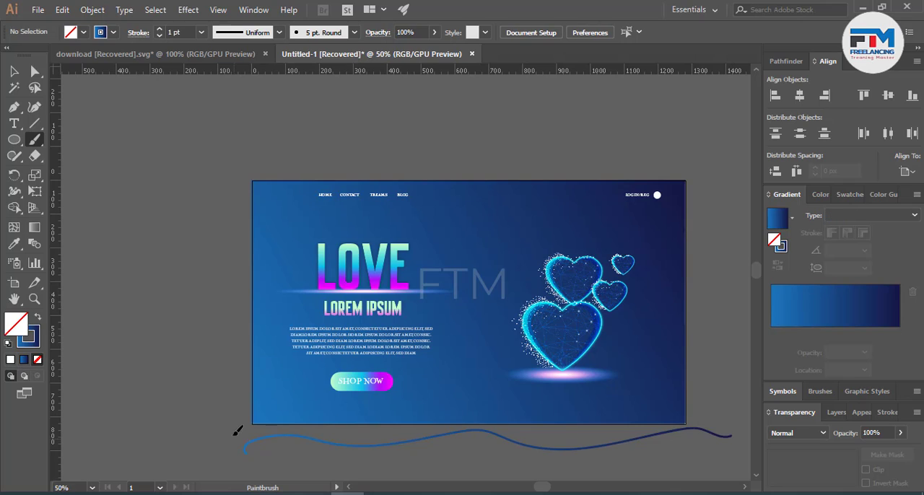
mouse_move(233, 435)
mouse_down()
mouse_move(244, 386)
mouse_move(293, 379)
mouse_move(288, 338)
mouse_move(312, 316)
mouse_move(366, 324)
mouse_move(439, 300)
mouse_move(469, 336)
mouse_move(486, 324)
mouse_move(488, 309)
mouse_move(503, 316)
mouse_move(543, 397)
mouse_move(689, 368)
mouse_move(731, 426)
mouse_up()
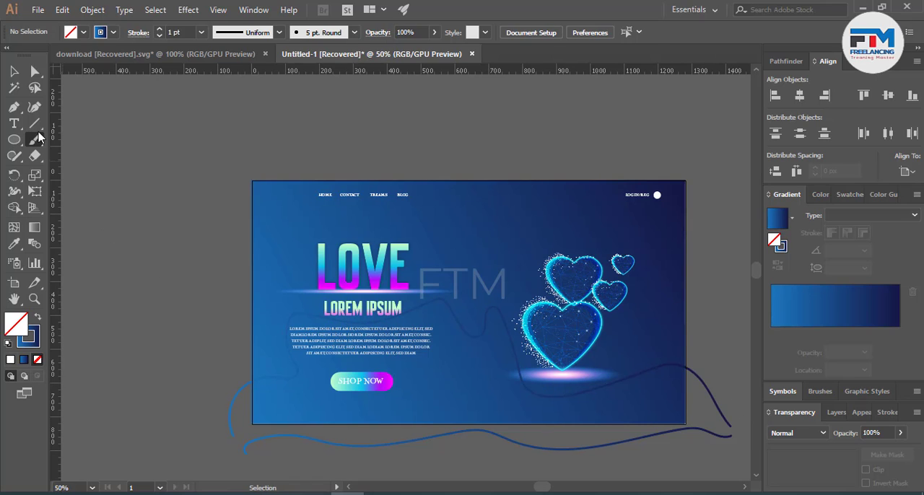
Step: Give both wavy lines a white stroke with a weight of 0.5 pt
key(v)
mouse_move(120, 247)
mouse_down()
mouse_move(192, 387)
mouse_move(249, 455)
mouse_up()
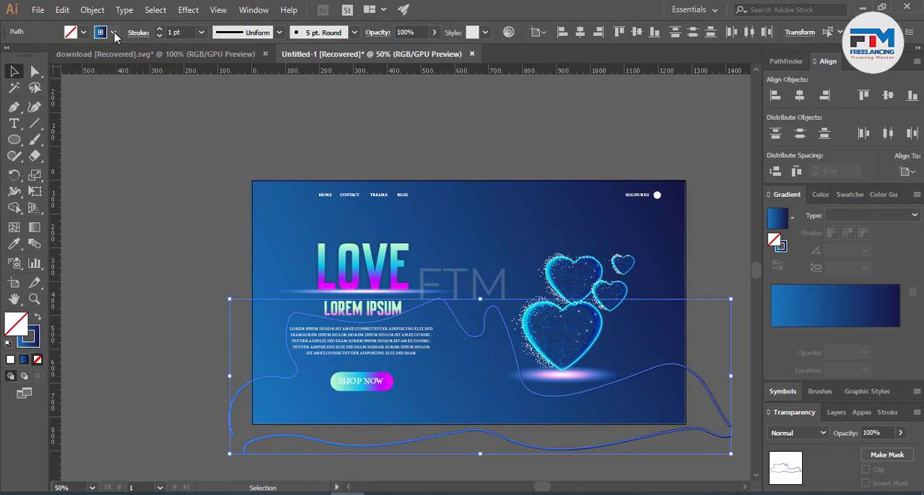
click(114, 31)
click(28, 55)
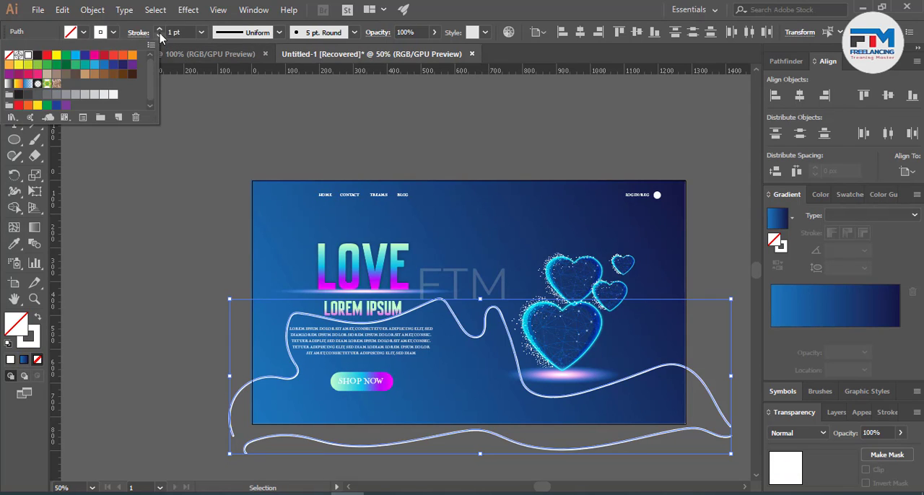
click(158, 29)
click(159, 36)
Step: Reduce the stroke weight of both wavy lines to 0.25 pt and make a blend between them
click(158, 35)
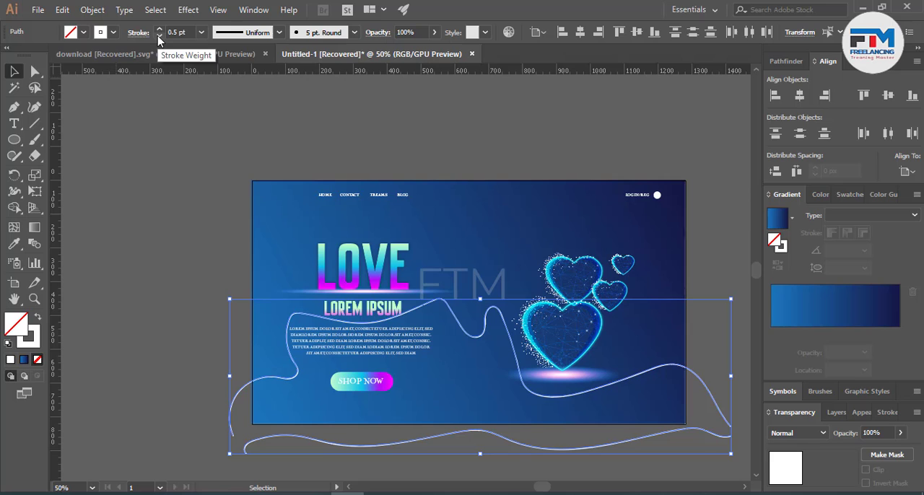
click(159, 35)
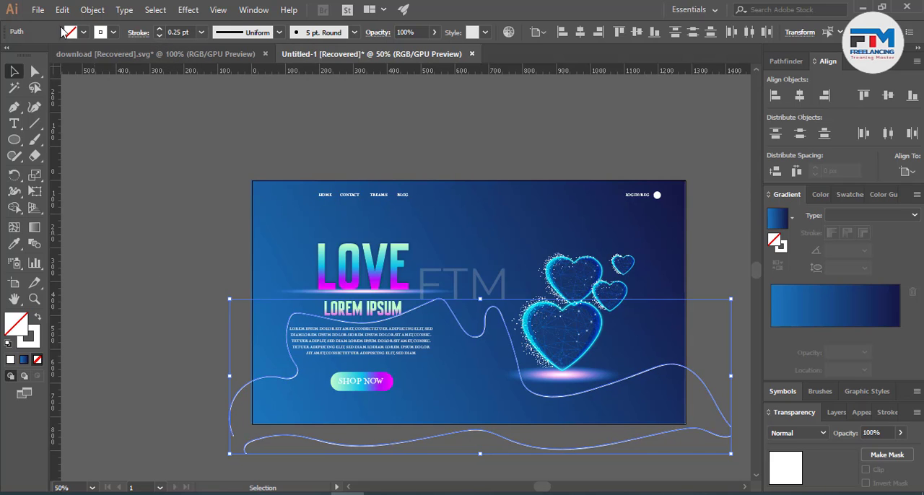
click(92, 9)
mouse_move(227, 329)
click(318, 328)
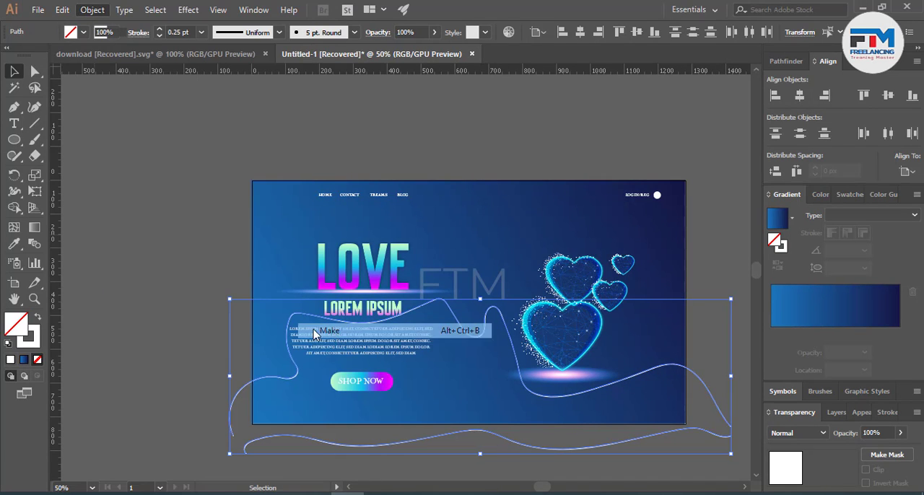
Step: Set the wavy line blend's spacing to a Specified Distance of 14 px
double_click(35, 244)
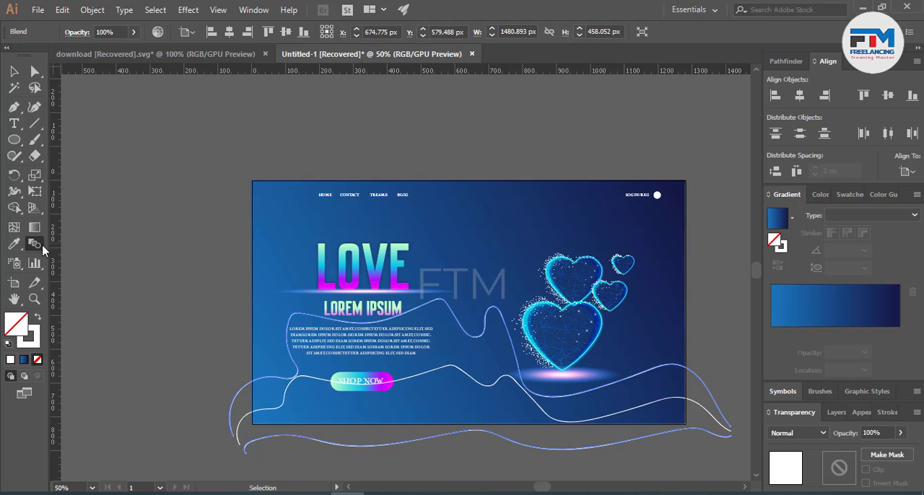
click(566, 302)
click(632, 234)
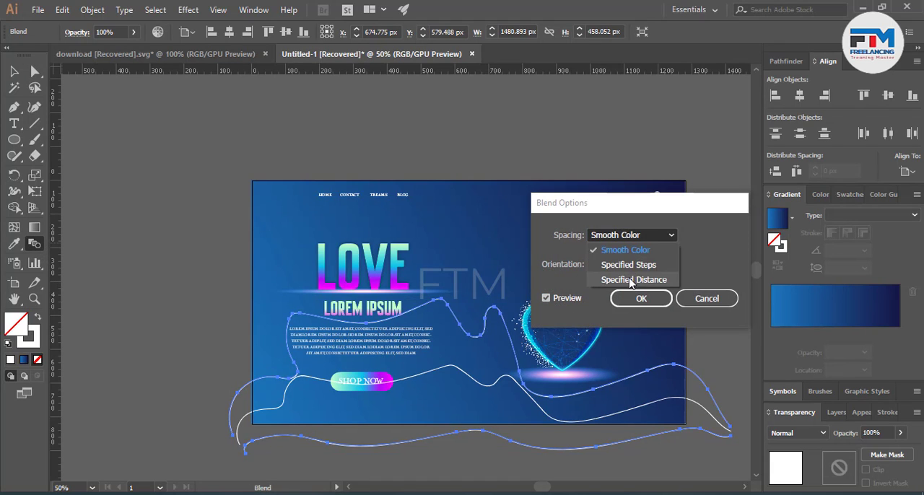
click(629, 278)
key(Down)
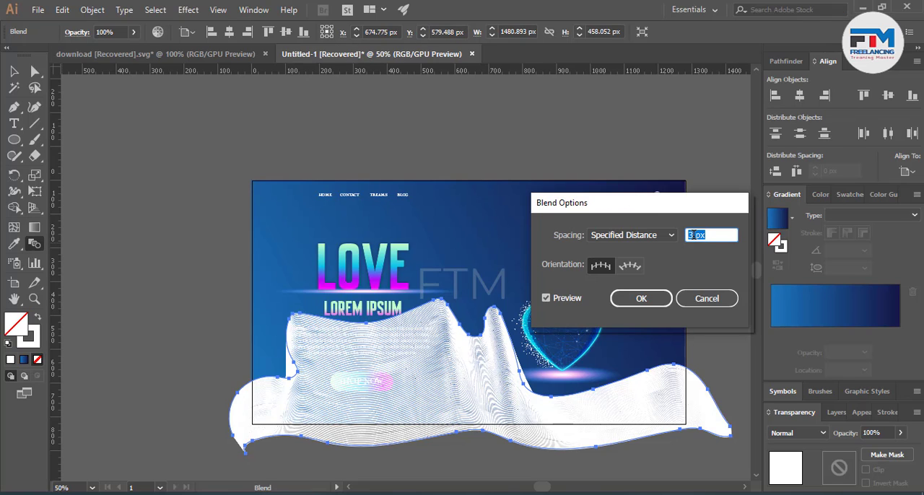
key(Down)
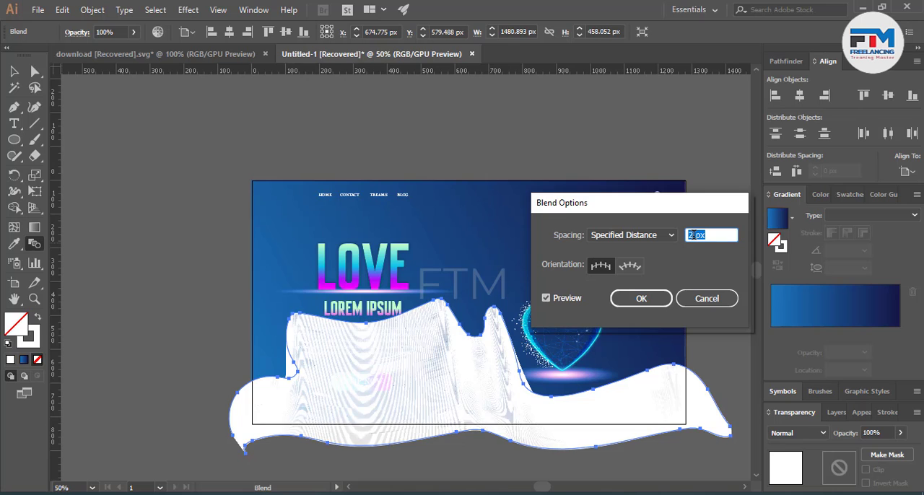
key(Up)
key(Up)
key(Up)
key(Up)
key(Up)
key(Up)
key(Up)
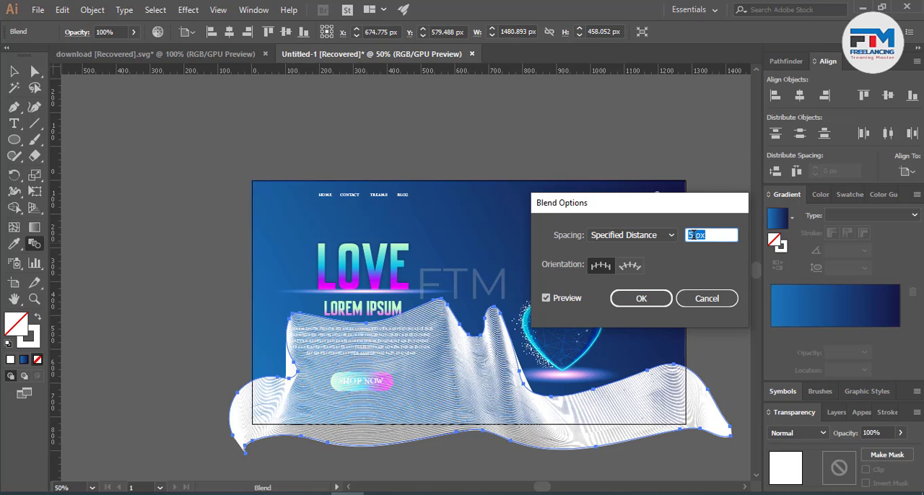
key(Up)
key(Up)
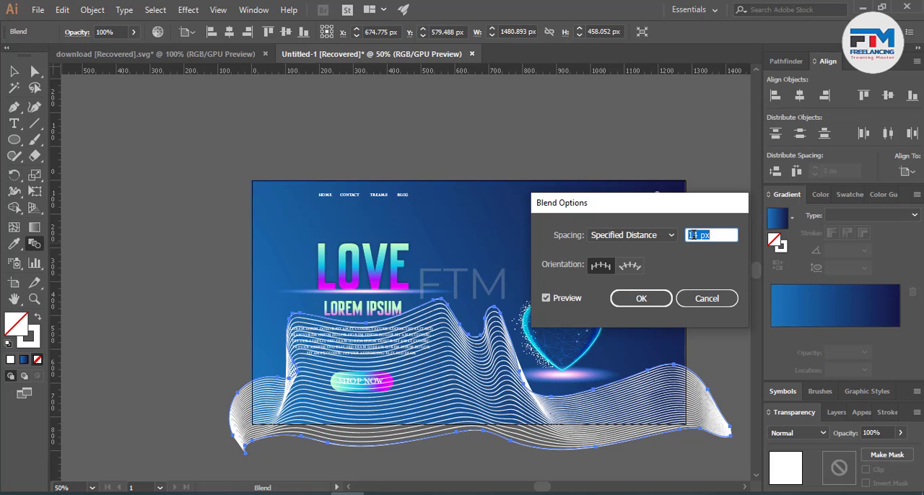
click(643, 301)
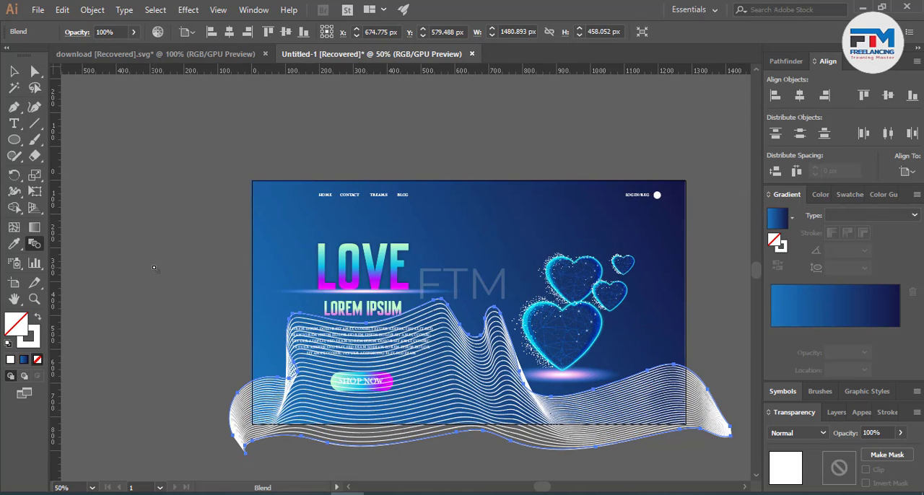
key(v)
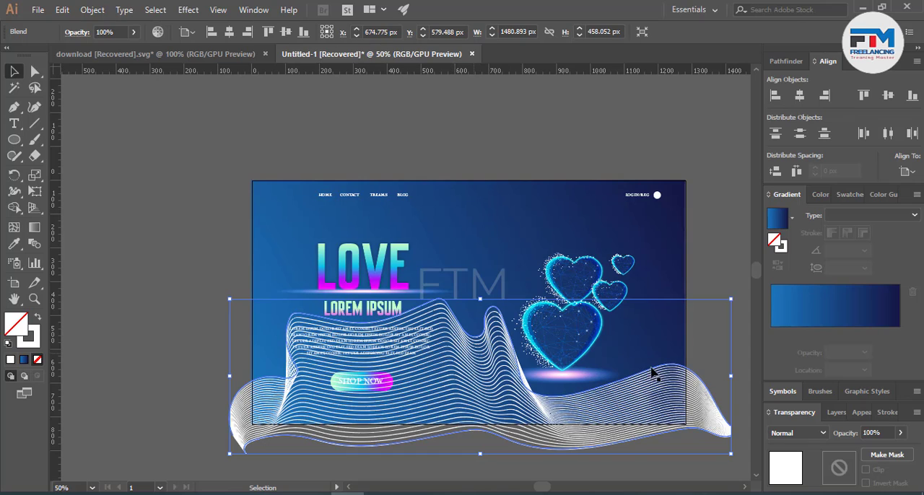
Step: Set the wavy line blend to the Soft Light blending mode and lower its opacity to 17%
click(798, 432)
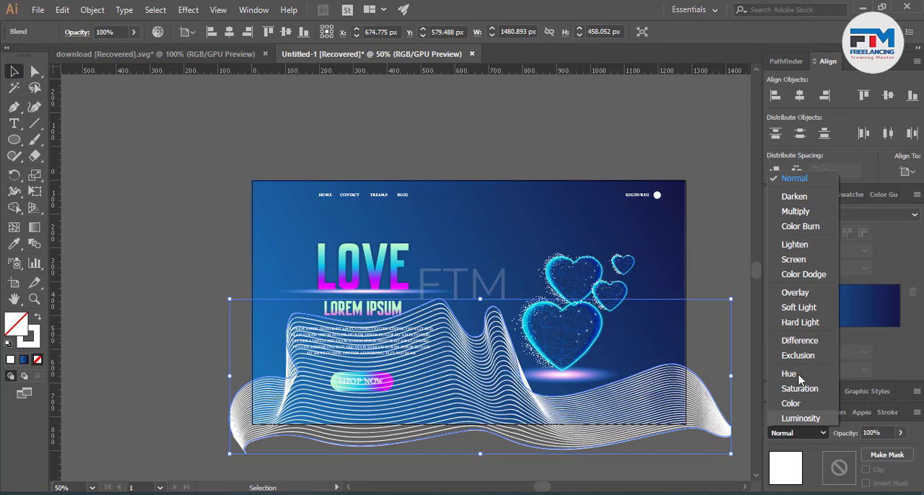
click(798, 308)
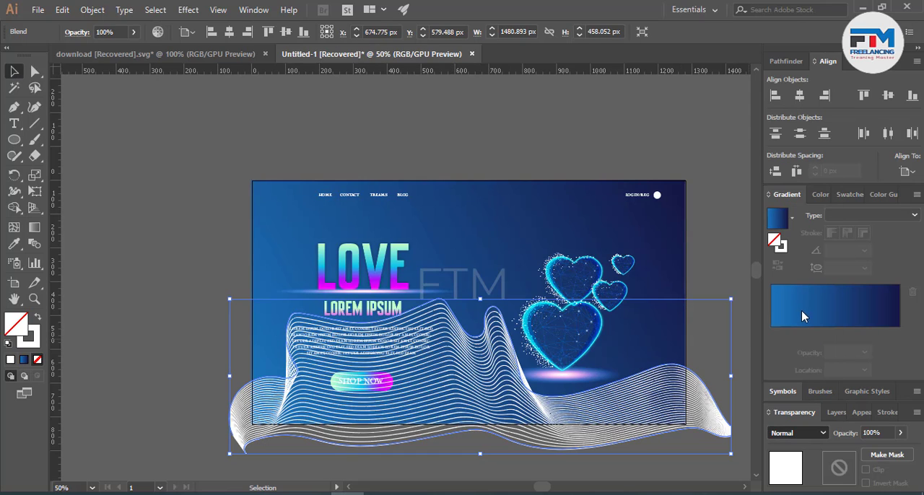
click(873, 433)
scroll(877, 430, down, 6)
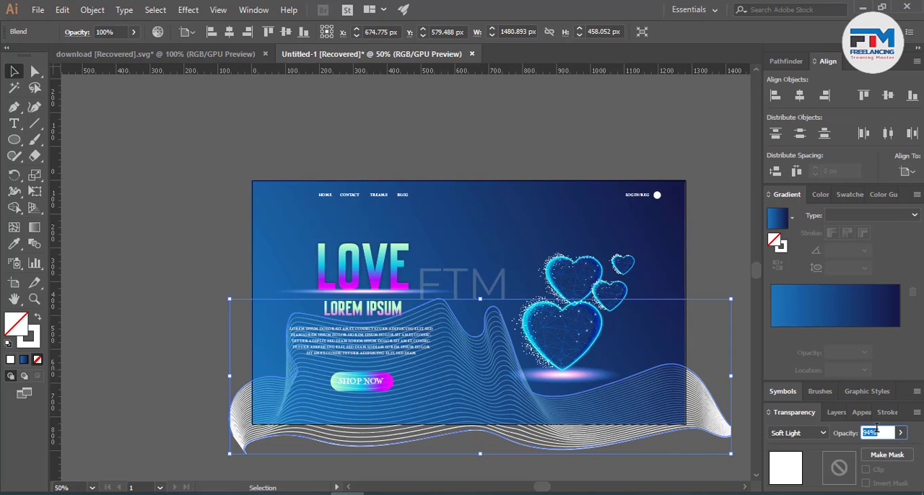
scroll(877, 430, down, 20)
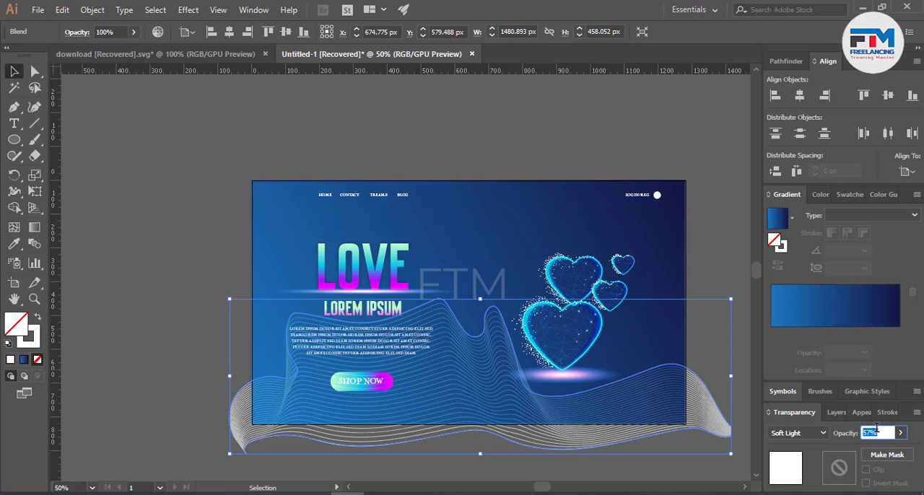
scroll(877, 430, down, 20)
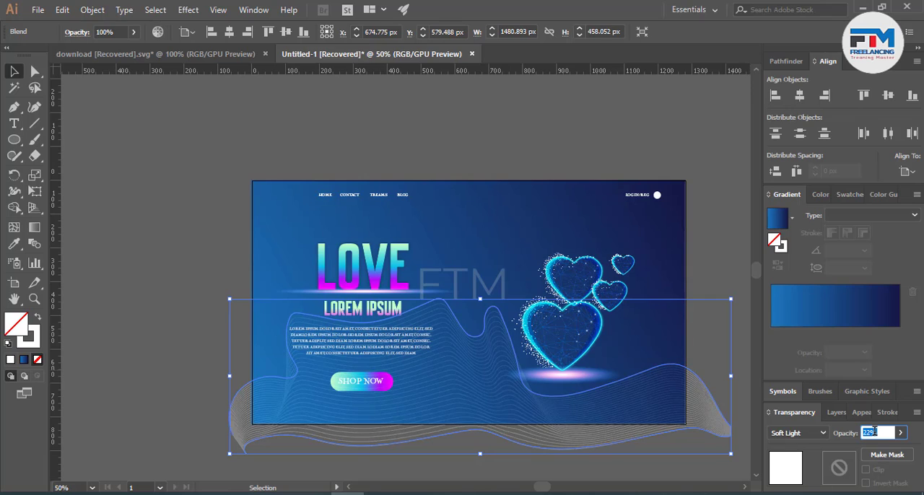
scroll(871, 432, down, 12)
scroll(872, 432, down, 4)
Step: Try the Screen, Color Dodge and Color Burn blending modes on the wavy lines and return them to Soft Light
click(808, 432)
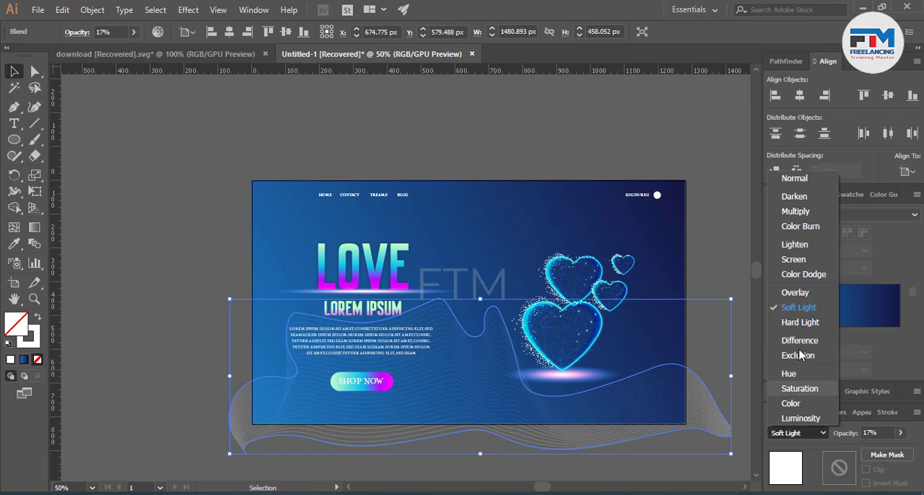
click(792, 260)
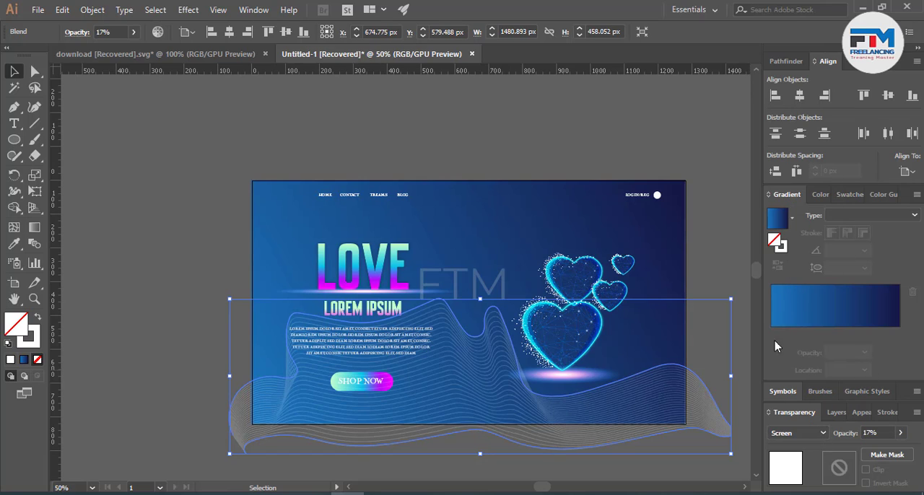
click(799, 433)
click(803, 275)
click(796, 433)
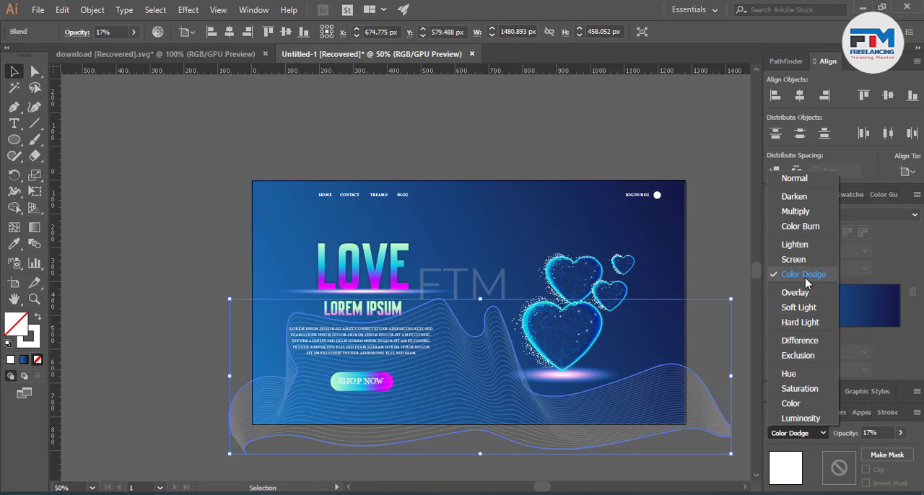
click(800, 227)
click(797, 434)
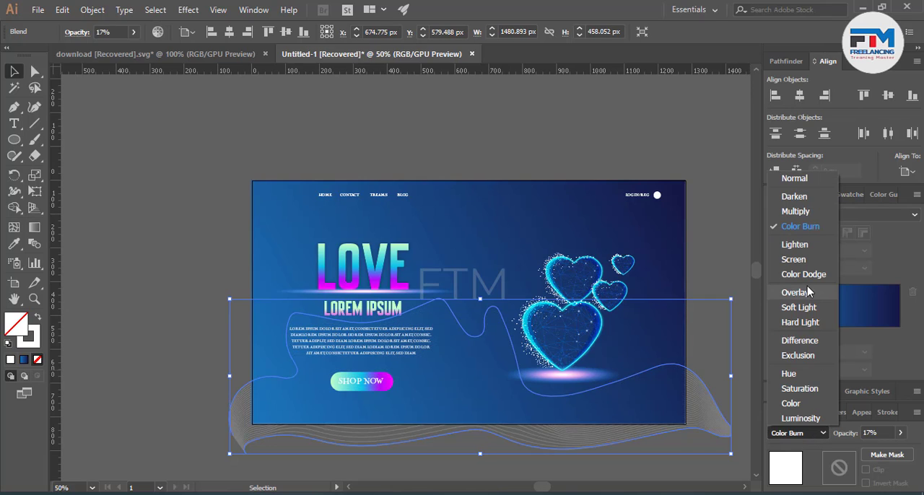
click(796, 308)
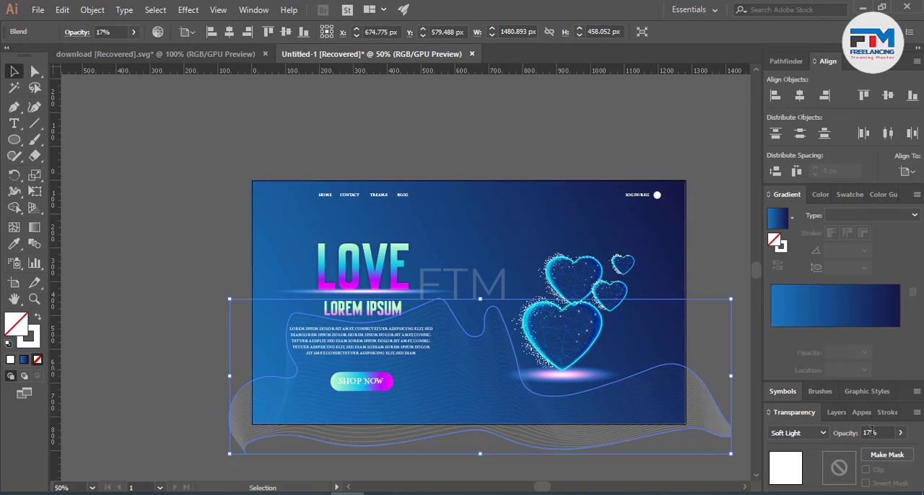
Step: Move the wavy line blend left and slightly down to about X 596 px, Y 602 px, and deselect it
click(157, 300)
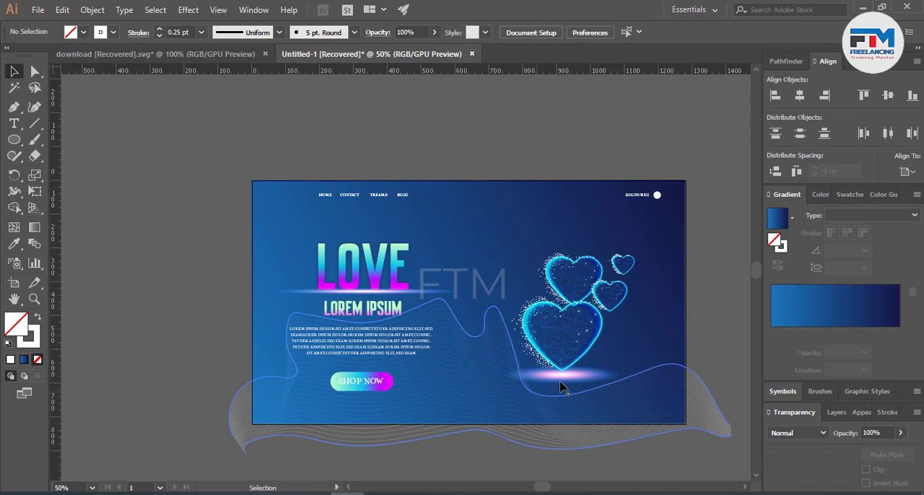
drag(517, 399, 498, 404)
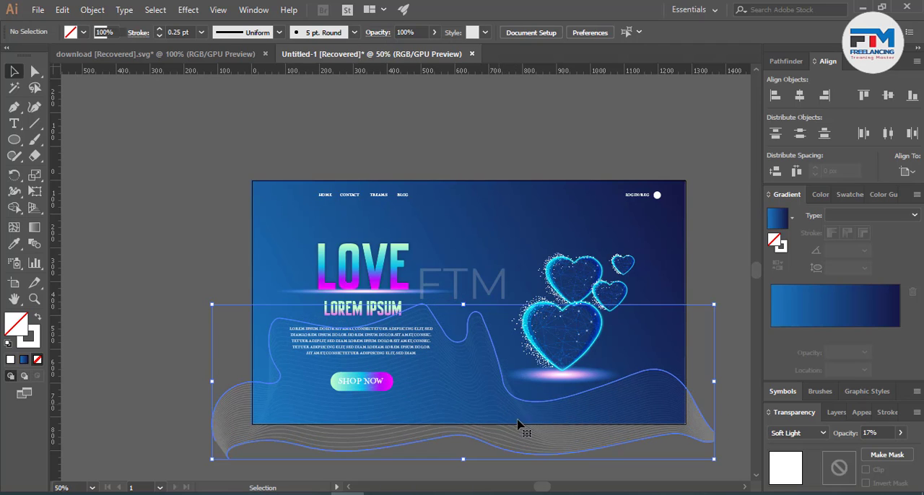
click(714, 327)
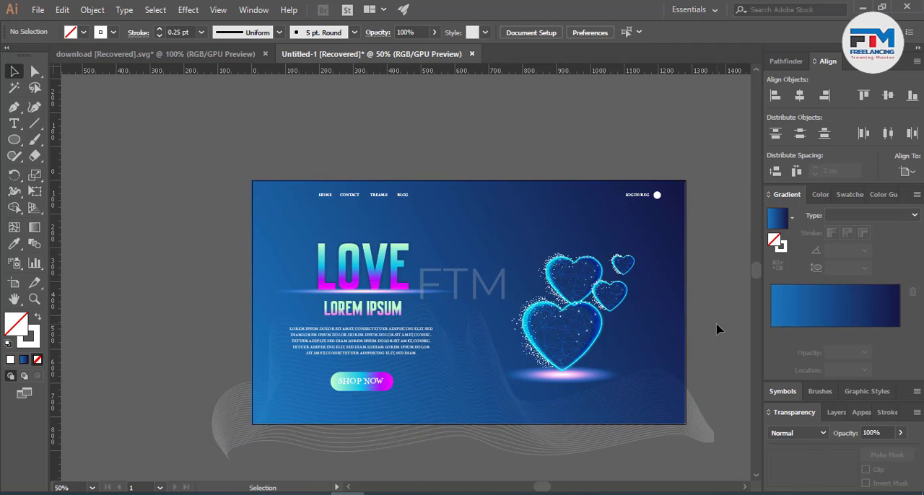
click(497, 398)
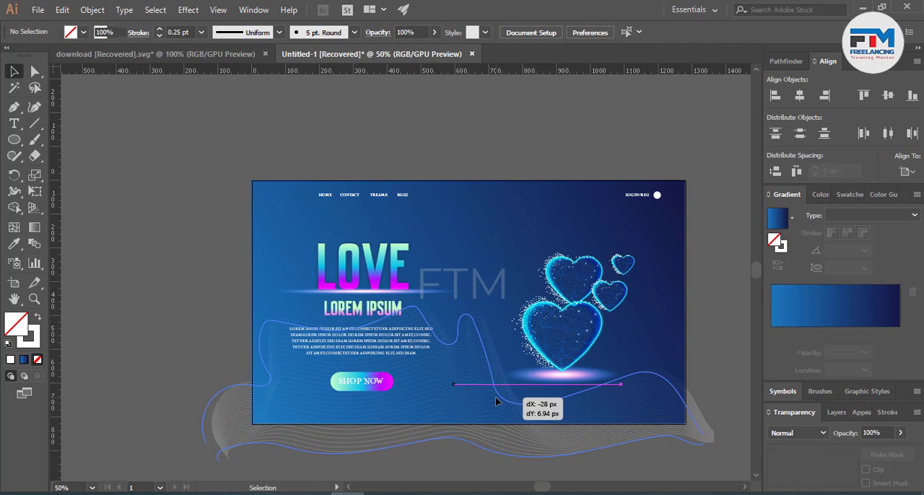
click(717, 354)
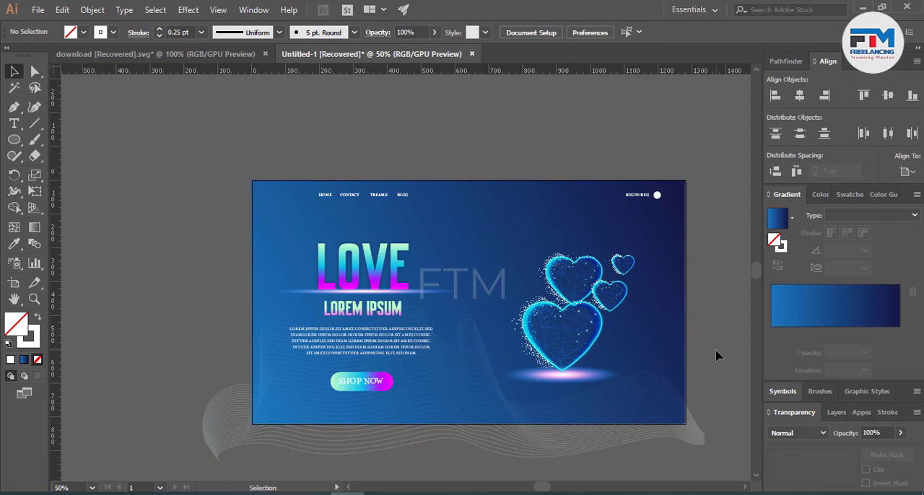